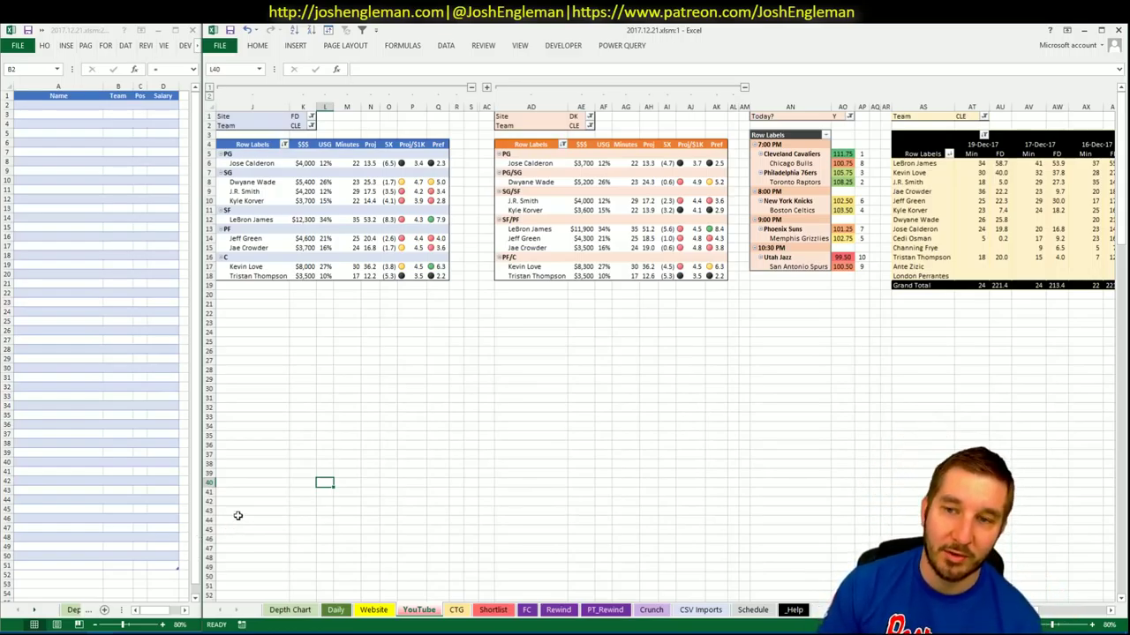
Step: Review the Cleveland players' shot-frequency matchup against Chicago on the CTG sheet
{"action": "left_click", "coordinate": [472, 153]}
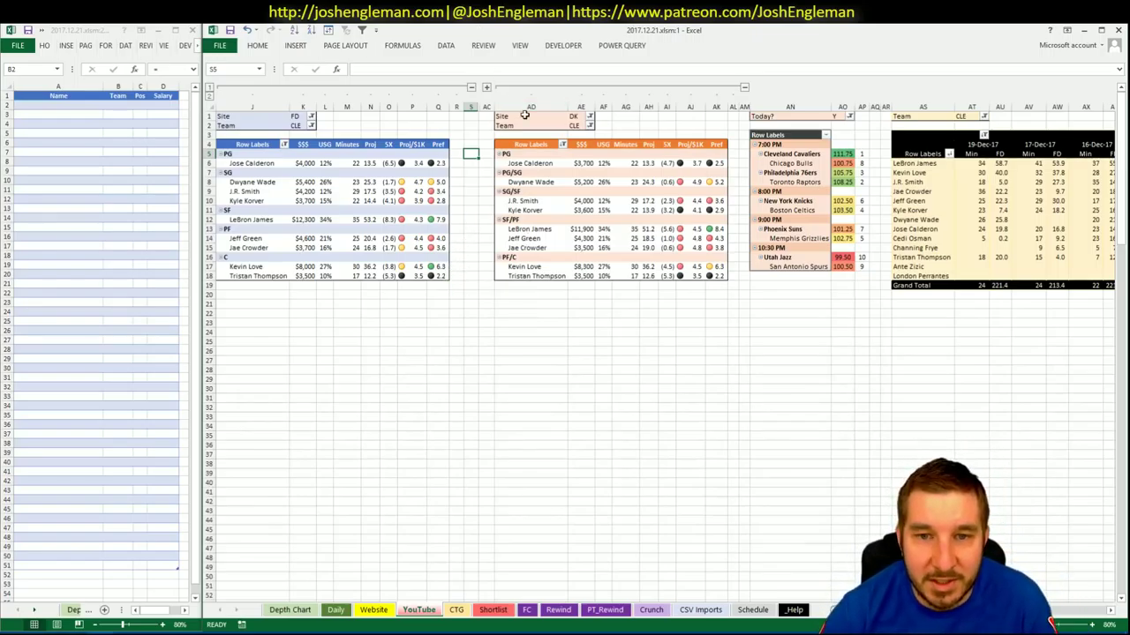
{"action": "left_click", "coordinate": [456, 610]}
{"action": "left_click", "coordinate": [450, 395]}
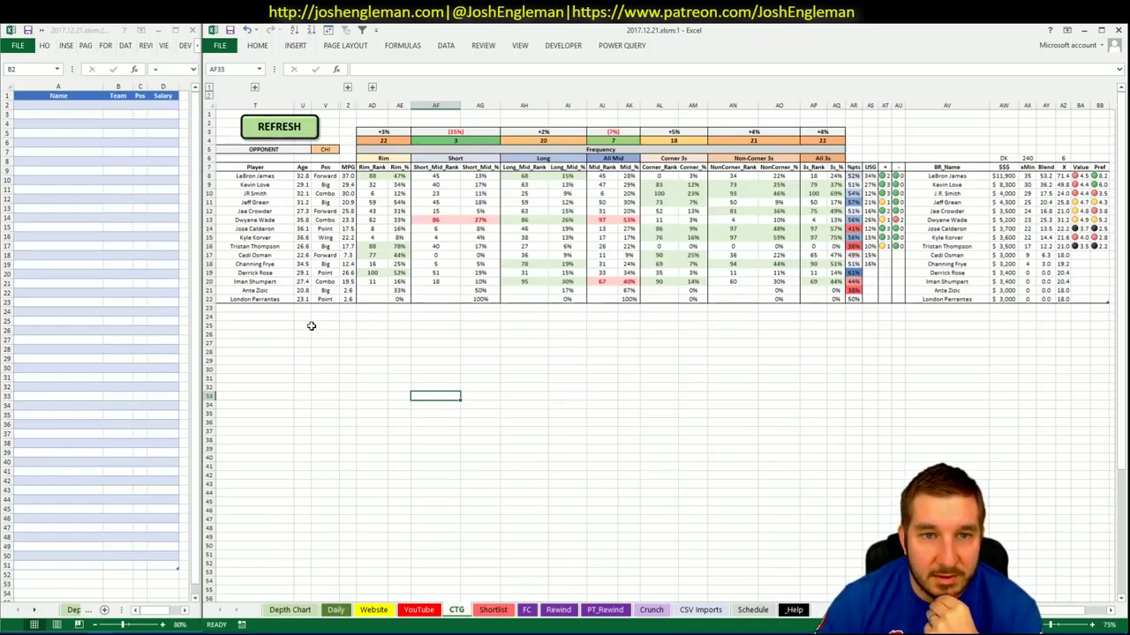
{"action": "left_click", "coordinate": [265, 300]}
Step: Enter LeBron James as the first player in the empty Name list
{"action": "left_click", "coordinate": [84, 112]}
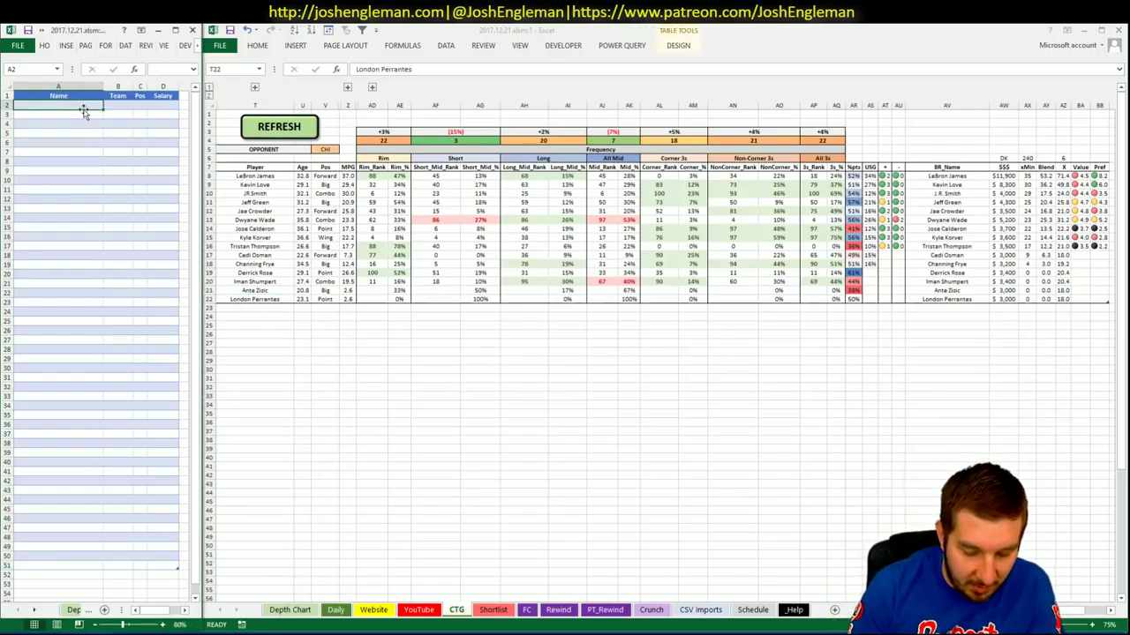
{"action": "type", "text": "LeBron James"}
{"action": "key", "text": "Return"}
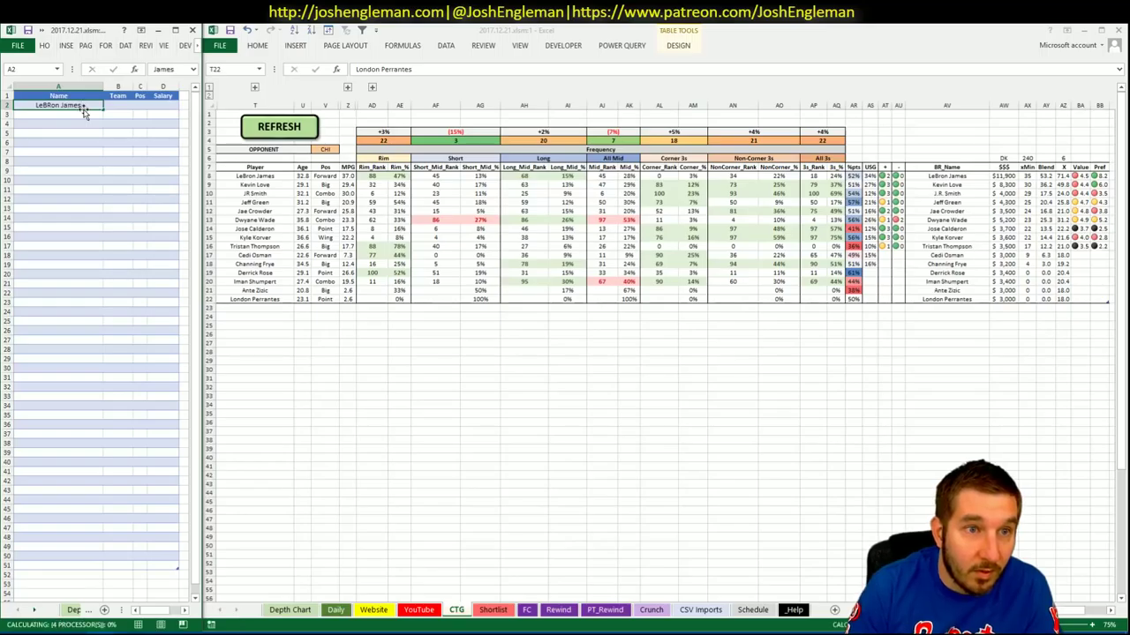
{"action": "double_click", "coordinate": [84, 112]}
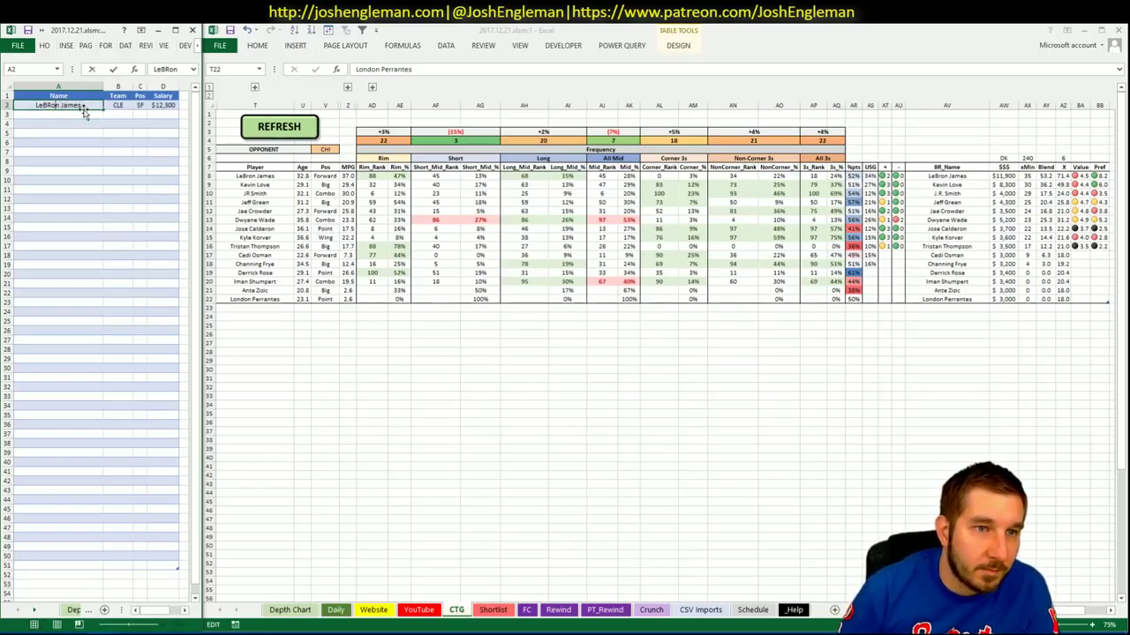
{"action": "key", "text": "Escape"}
{"action": "key", "text": "Down"}
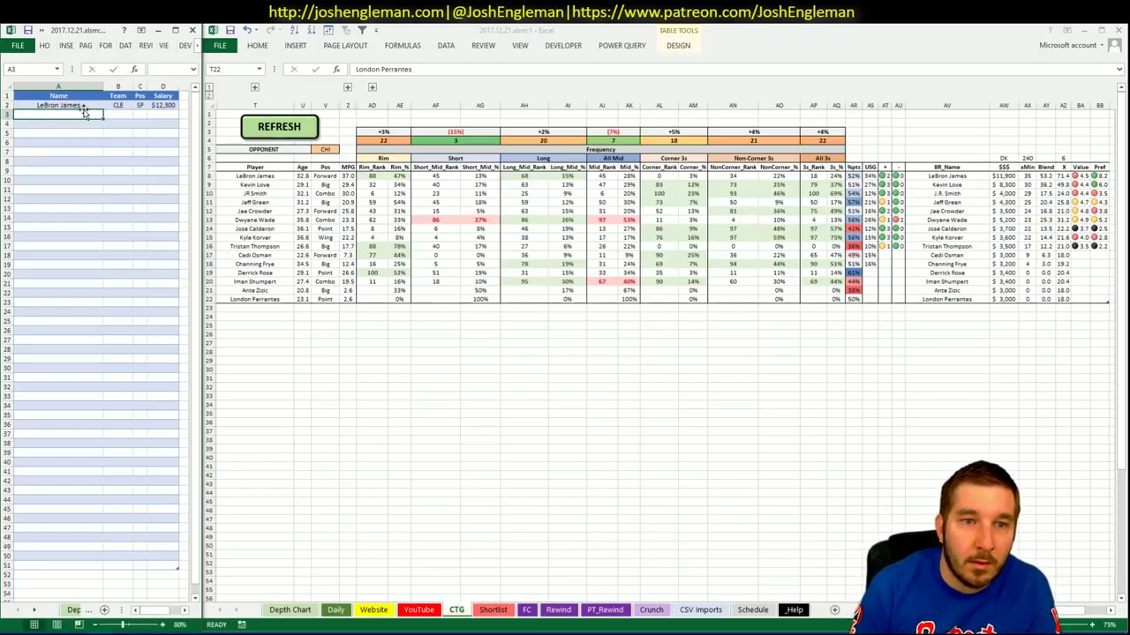
Step: Add Kevin Love and J.R. Smith in the next two rows of the Name list
{"action": "type", "text": "Kevin Love"}
{"action": "key", "text": "Return"}
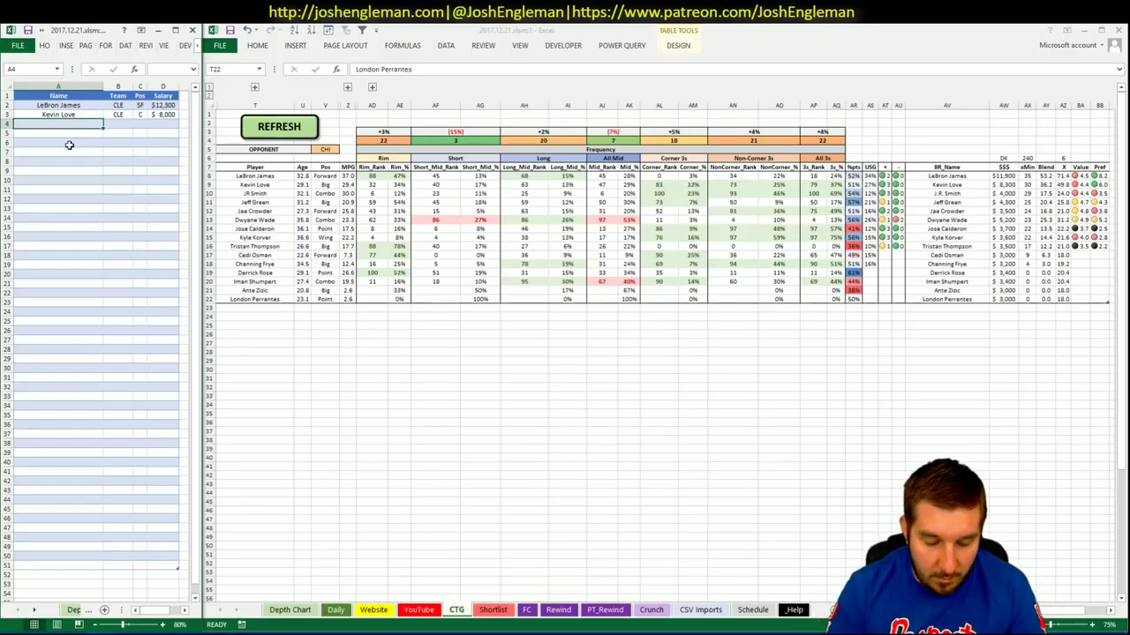
{"action": "type", "text": "J.R. Smith"}
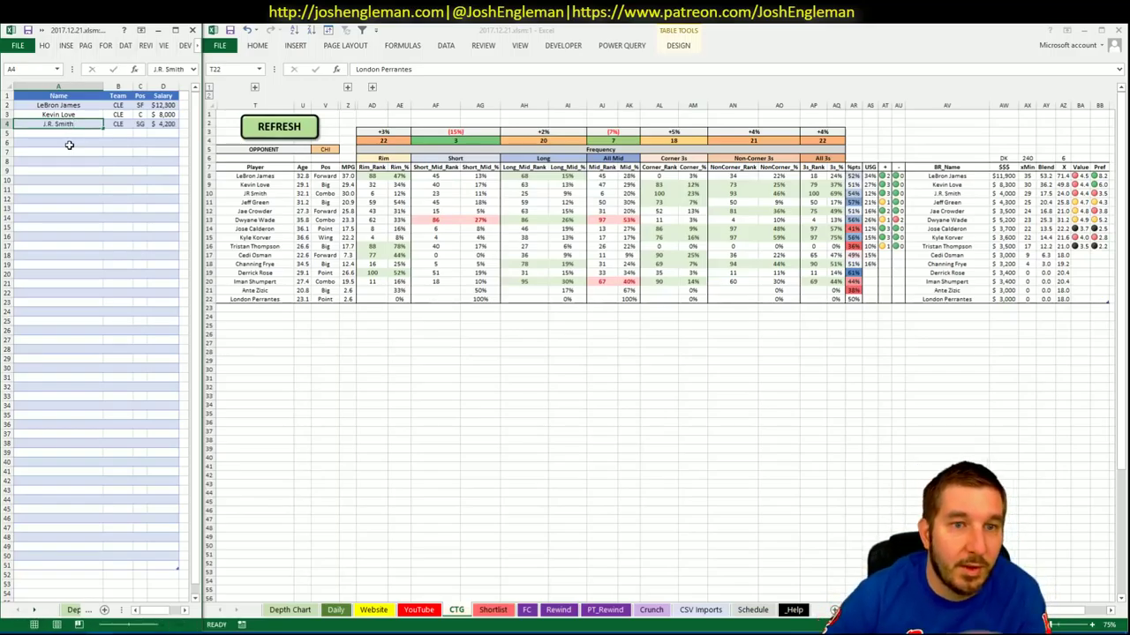
{"action": "key", "text": "Return"}
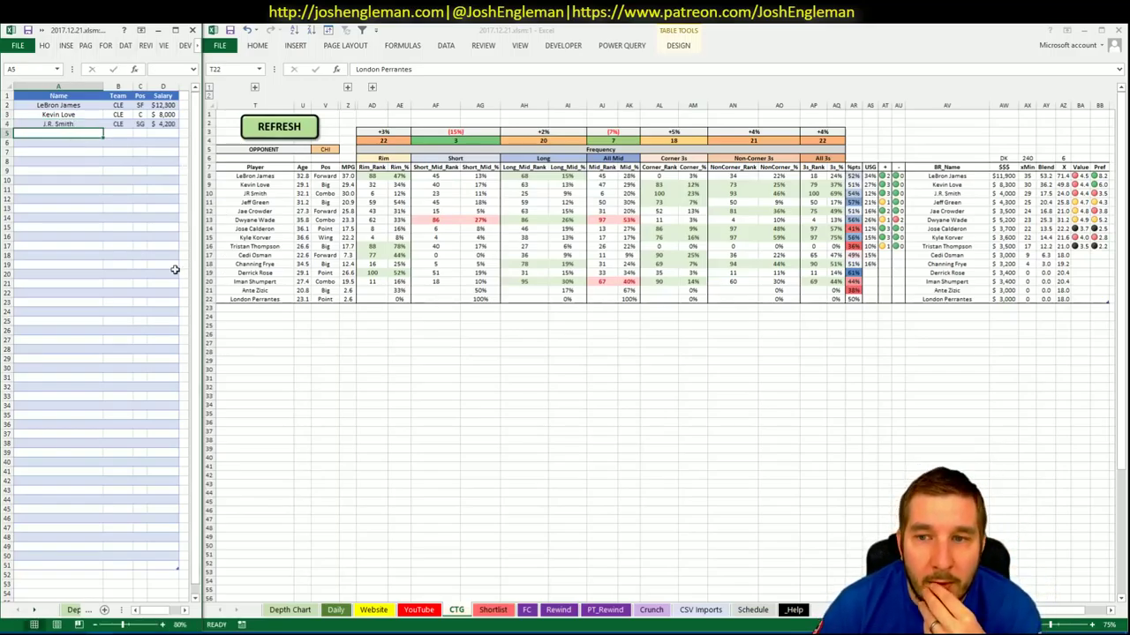
Step: Examine Cleveland's projections and recent game logs on the YouTube sheet and compare them with the CTG matchup data
{"action": "left_click", "coordinate": [413, 612]}
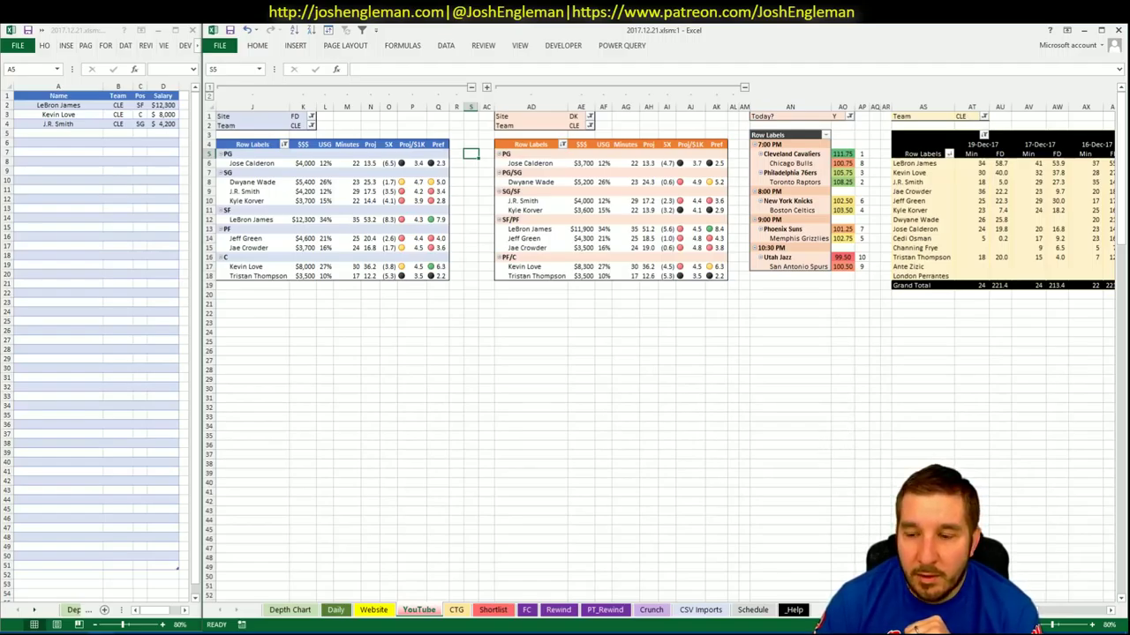
{"action": "scroll", "coordinate": [1107, 624], "scroll_direction": "right", "scroll_amount": 5}
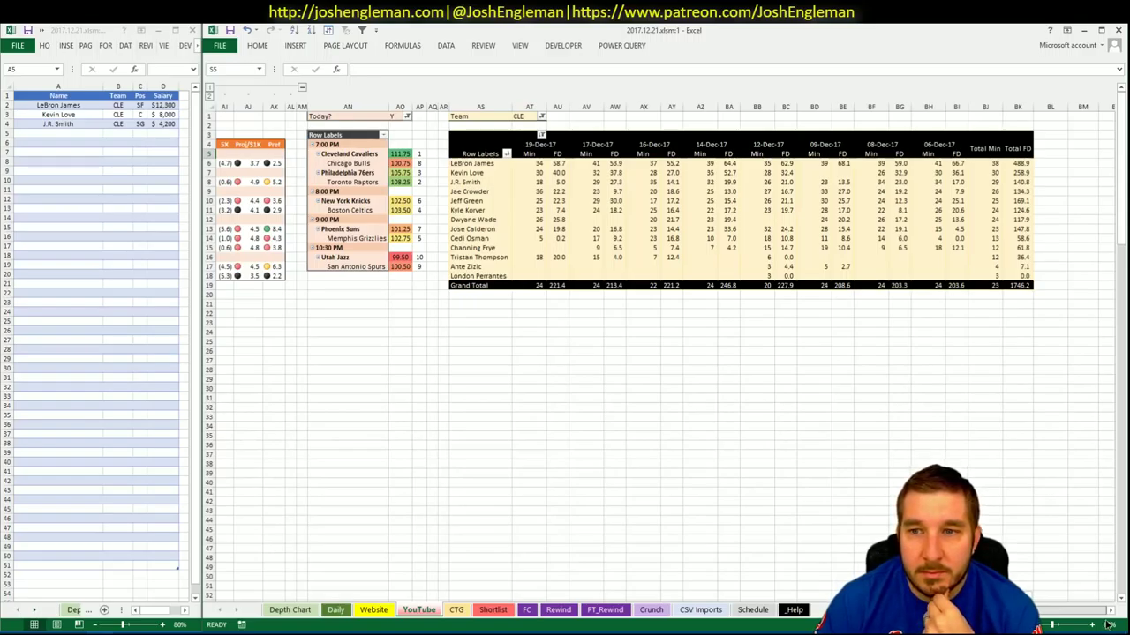
{"action": "scroll", "coordinate": [1062, 625], "scroll_direction": "left", "scroll_amount": 3}
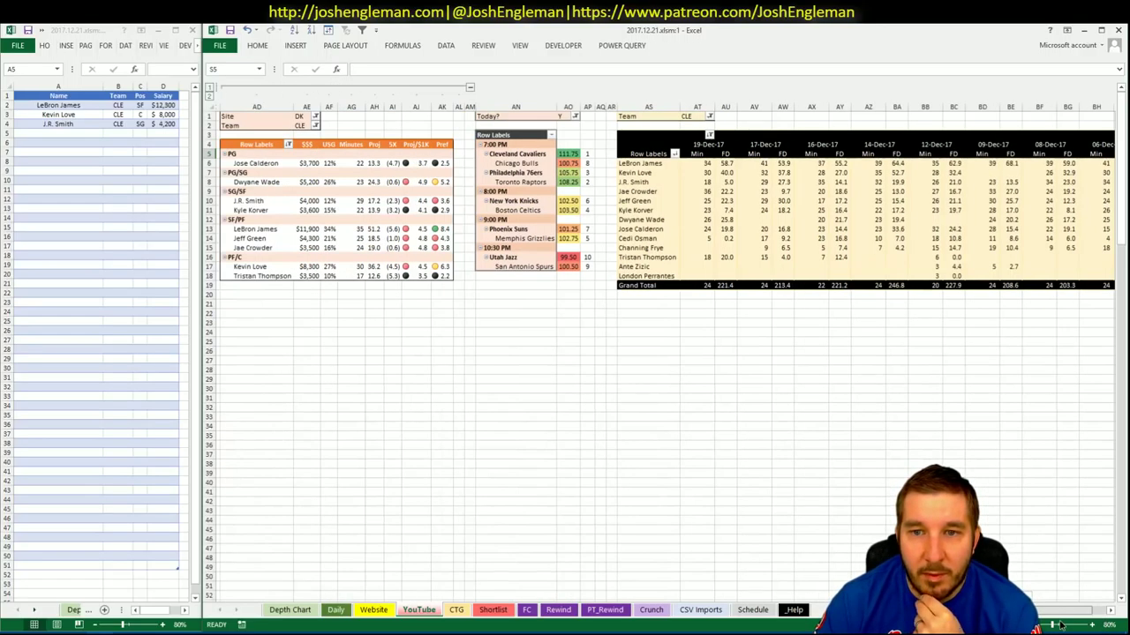
{"action": "scroll", "coordinate": [1061, 625], "scroll_direction": "left", "scroll_amount": 5}
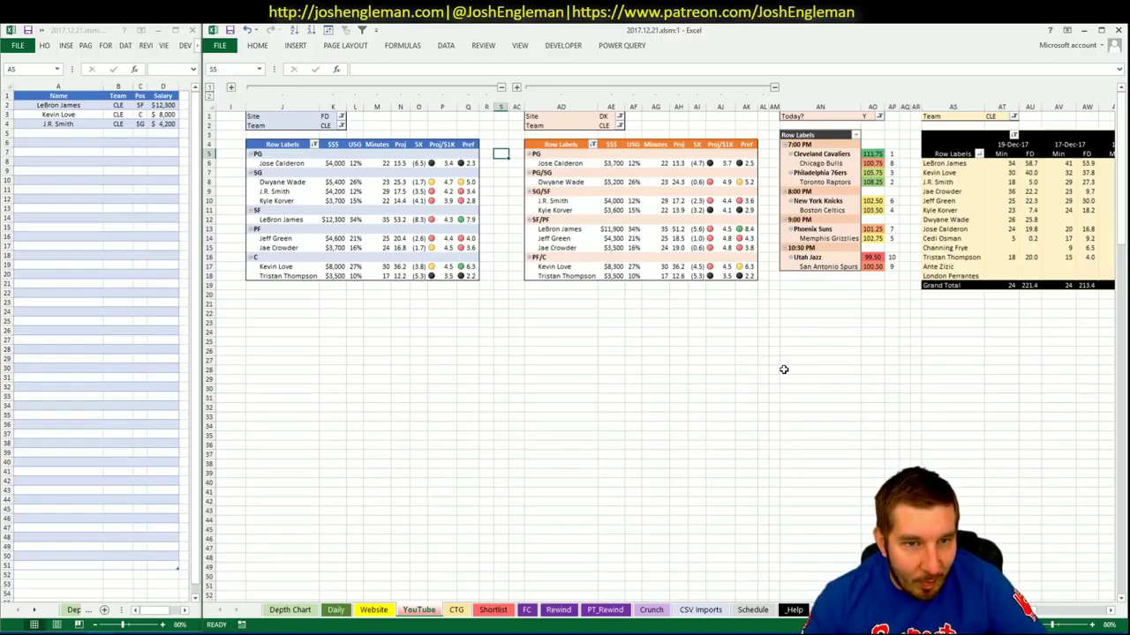
{"action": "left_click", "coordinate": [457, 612]}
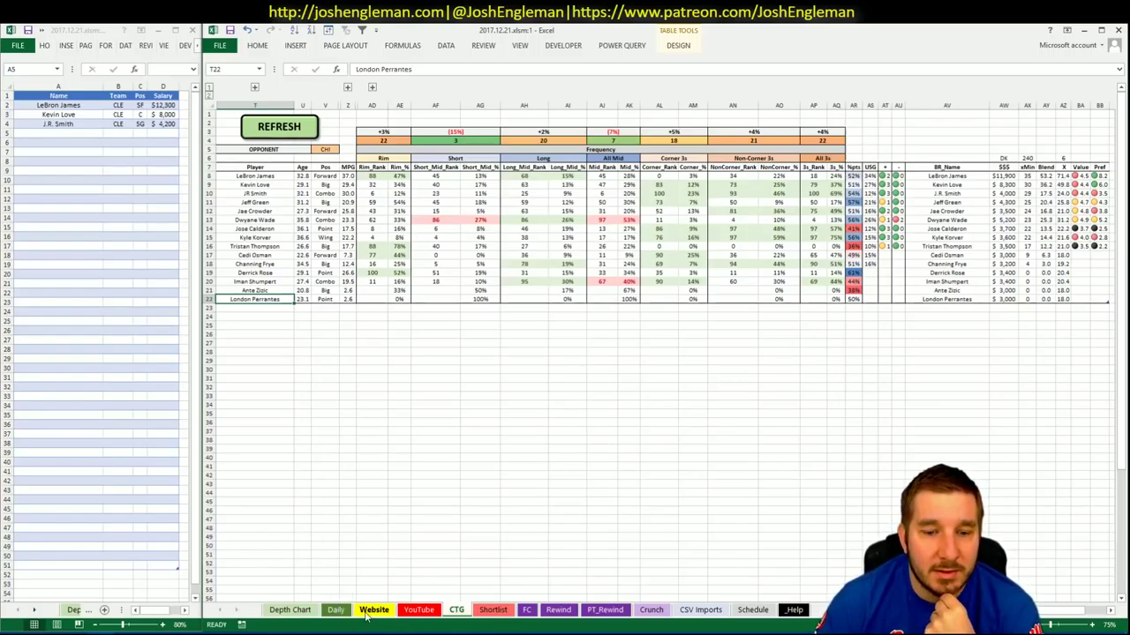
Step: On the YouTube sheet, set the team filter to CHI for the FD, DK and game-log pivot tables
{"action": "left_click", "coordinate": [410, 611]}
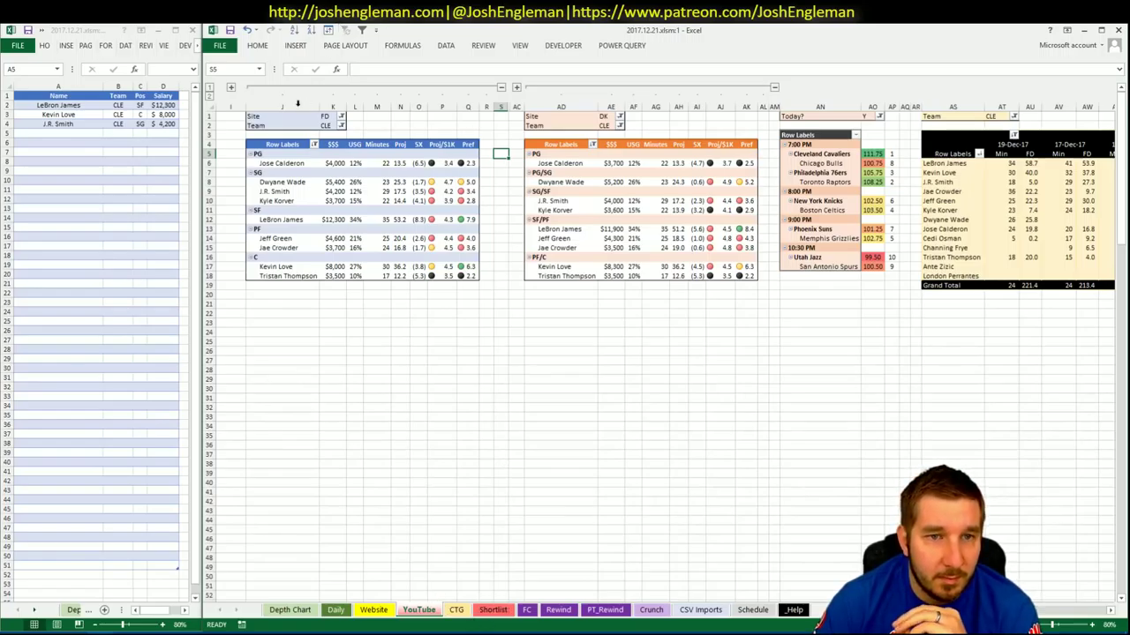
{"action": "left_click", "coordinate": [332, 125]}
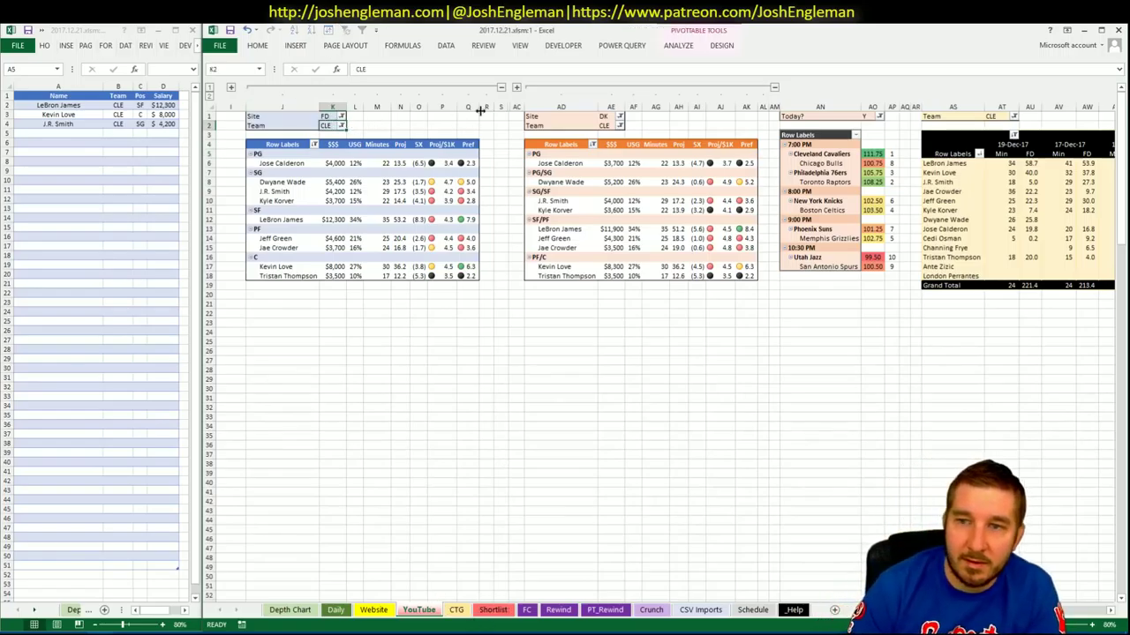
{"action": "type", "text": "CHI"}
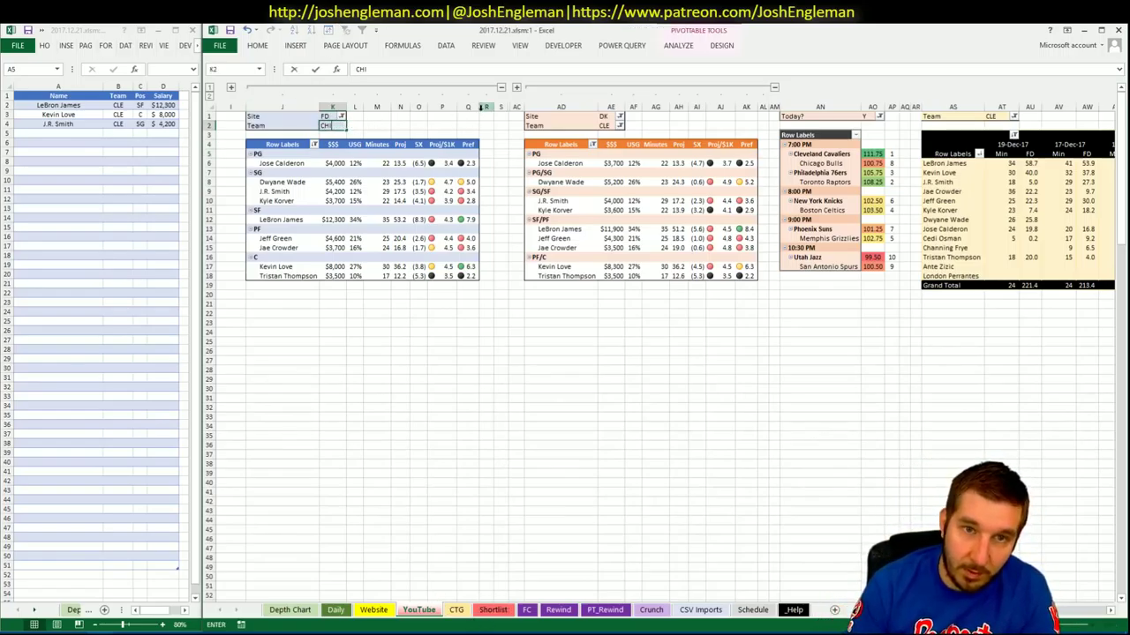
{"action": "key", "text": "Return"}
{"action": "left_click", "coordinate": [600, 124]}
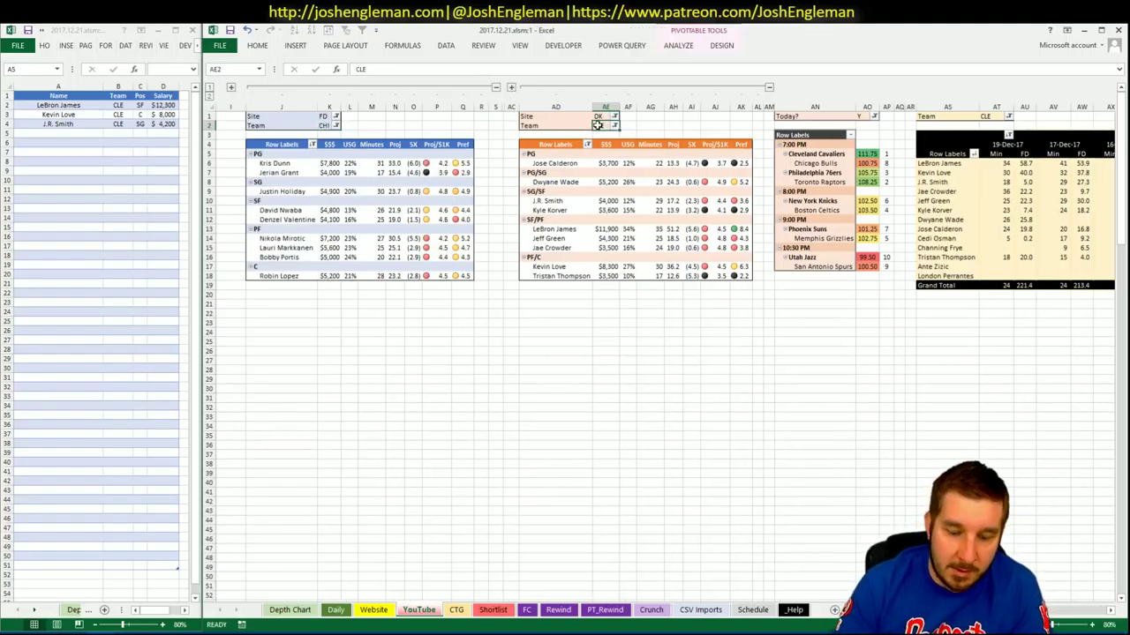
{"action": "type", "text": "CHI"}
{"action": "key", "text": "Return"}
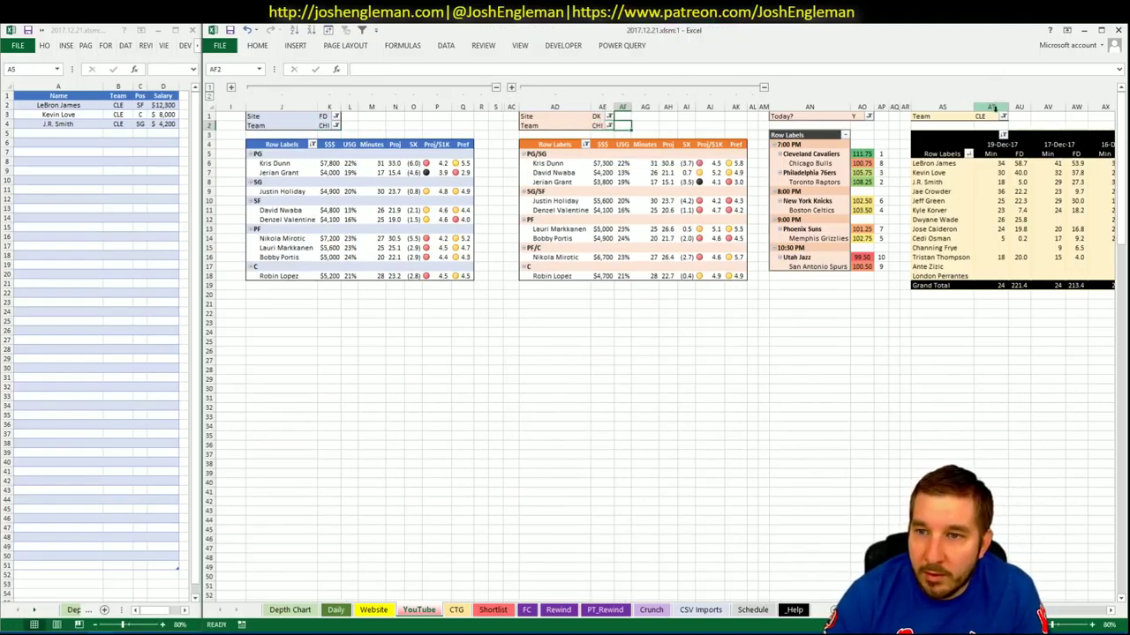
{"action": "left_click", "coordinate": [992, 116]}
{"action": "type", "text": "CHI"}
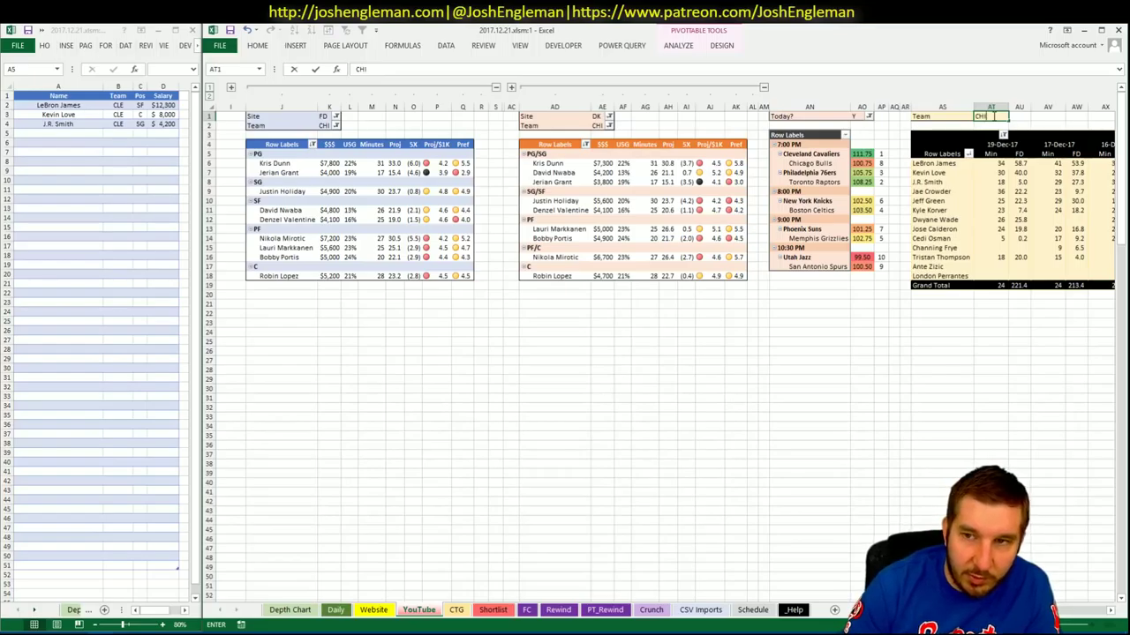
{"action": "key", "text": "Return"}
Step: Switch to the browser, find the Chicago Bulls page on Cleaning the Glass and select its shooting frequency table
{"action": "key", "text": "alt+Tab"}
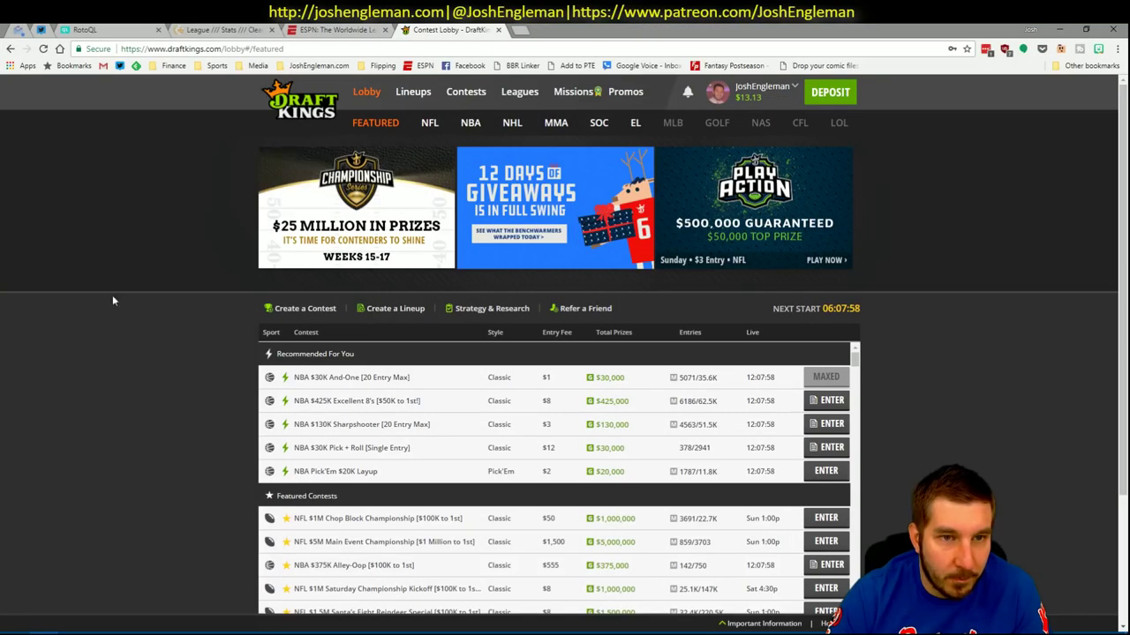
{"action": "left_click", "coordinate": [223, 30]}
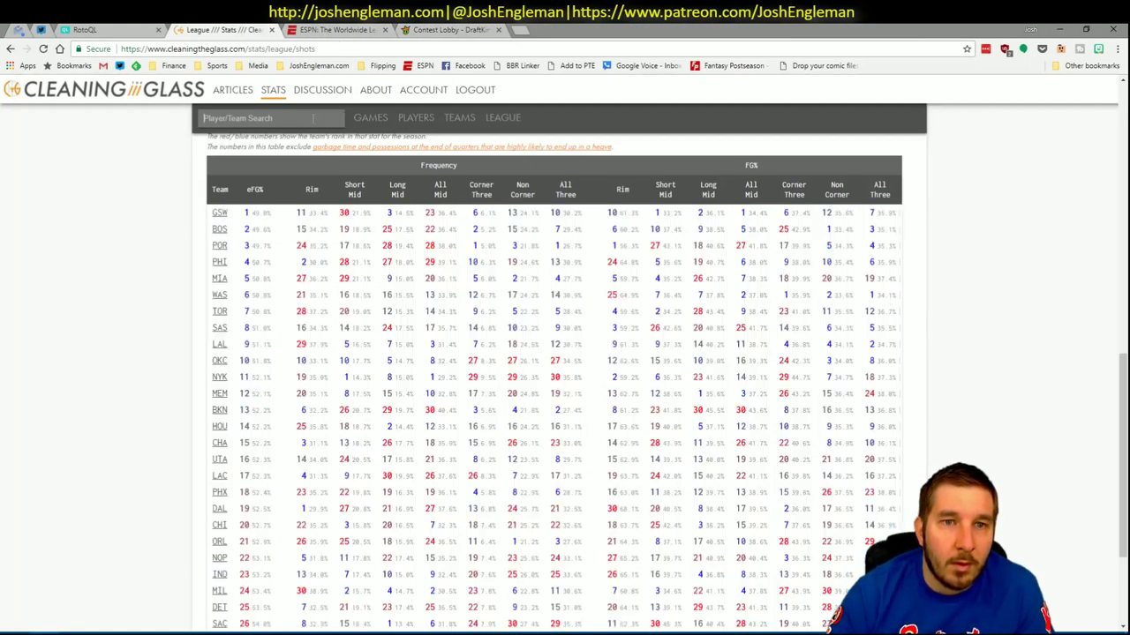
{"action": "left_click", "coordinate": [312, 118]}
{"action": "type", "text": "bukk"}
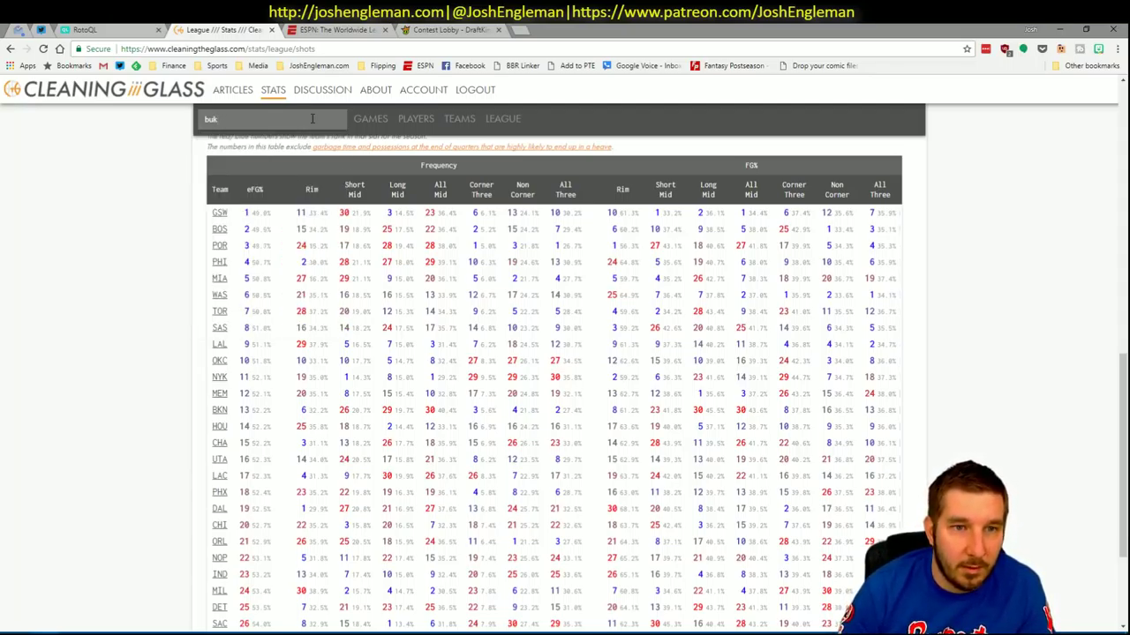
{"action": "key", "text": "BackSpace"}
{"action": "type", "text": "ll"}
{"action": "key", "text": "Down"}
{"action": "key", "text": "Return"}
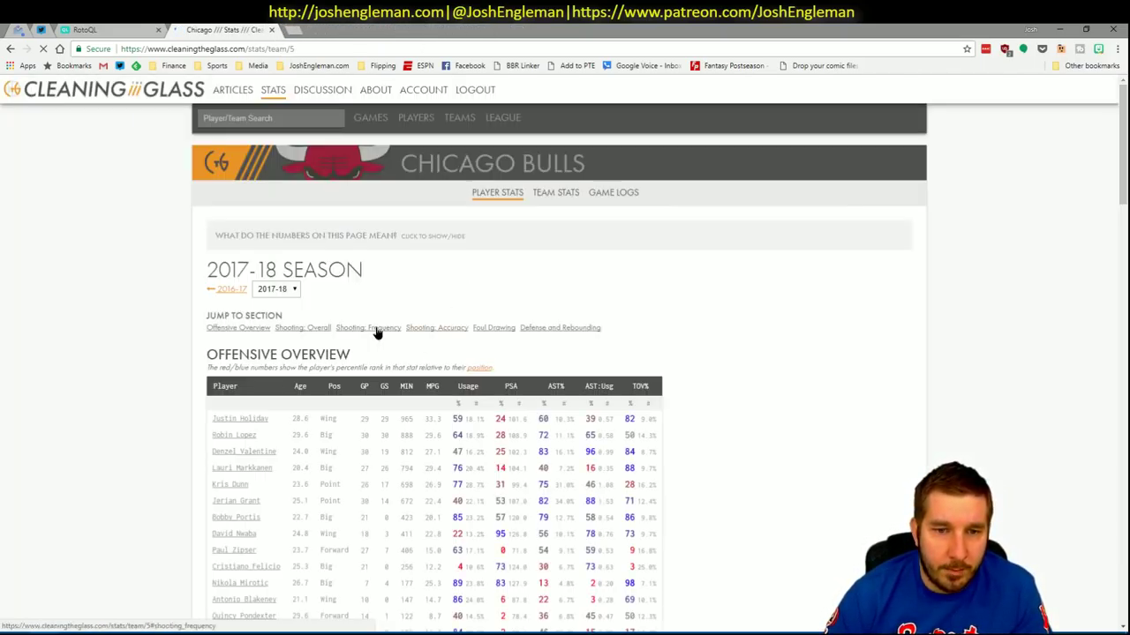
{"action": "left_click", "coordinate": [377, 332]}
{"action": "left_click_drag", "start_coordinate": [780, 517], "coordinate": [211, 271]}
Step: Return to the Excel workbook and refresh the CTG sheet with the Chicago player data
{"action": "key", "text": "alt+Tab"}
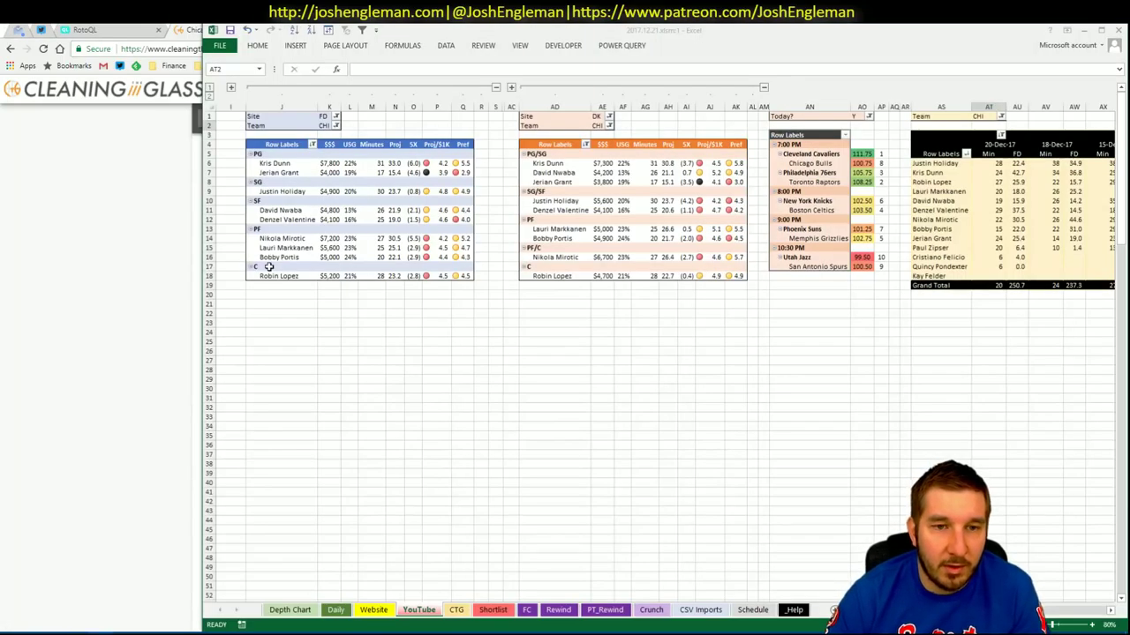
{"action": "mouse_move", "coordinate": [104, 632]}
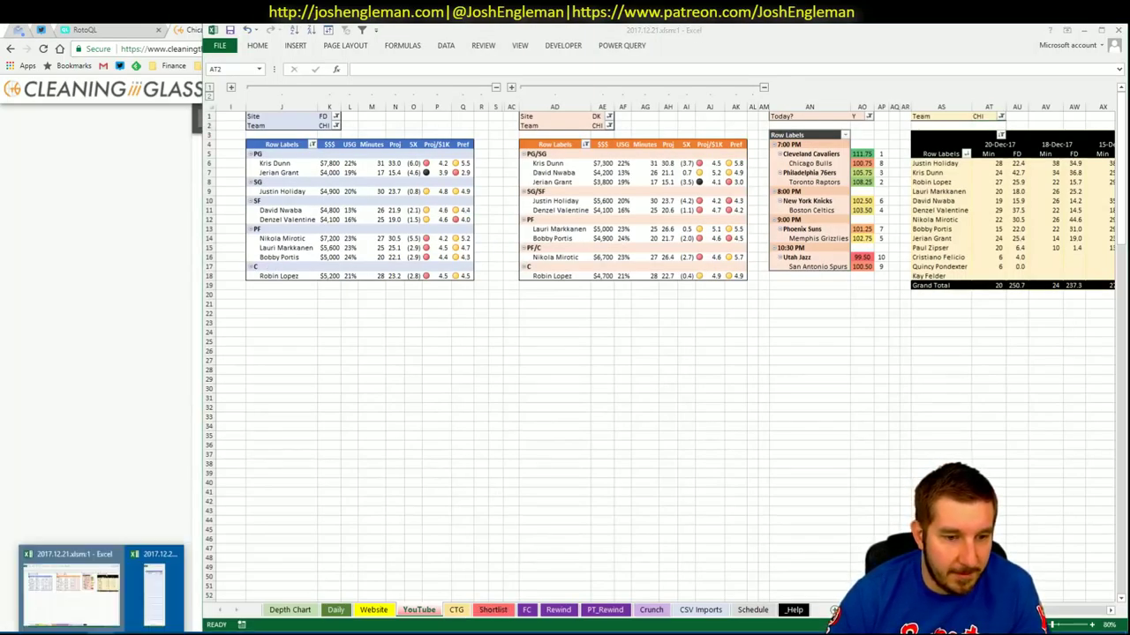
{"action": "left_click", "coordinate": [156, 589]}
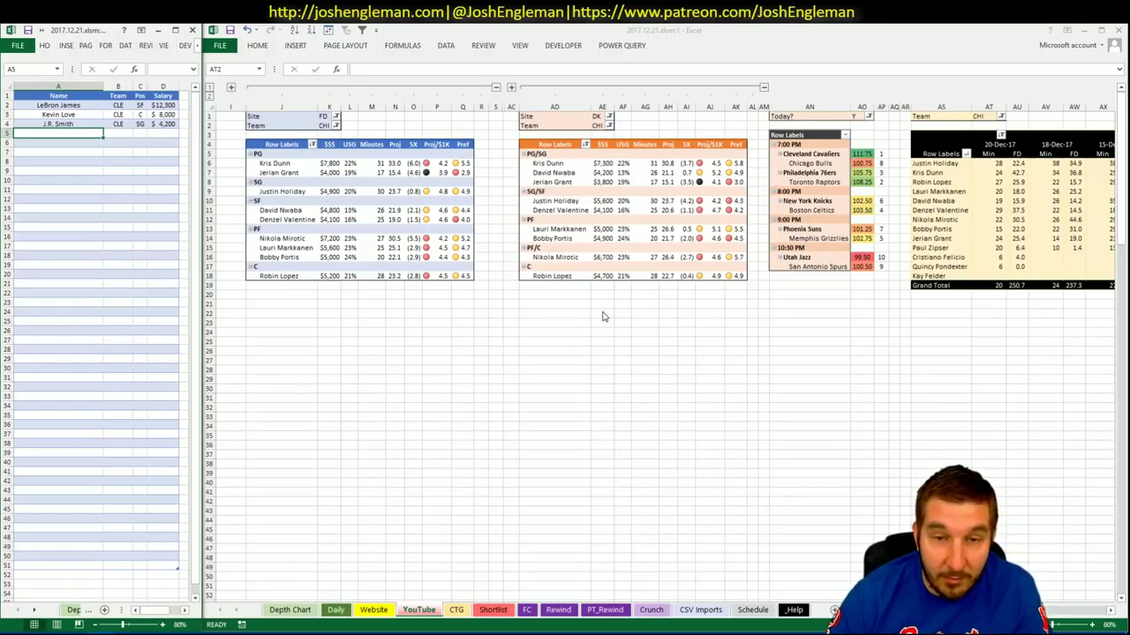
{"action": "key", "text": "alt+Tab"}
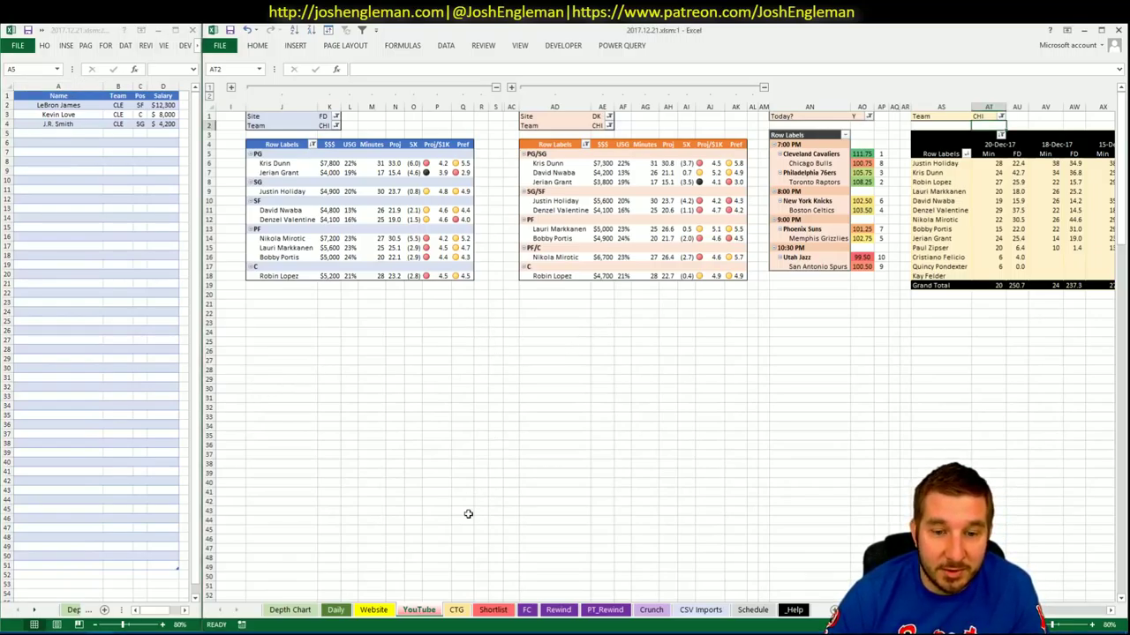
{"action": "left_click", "coordinate": [456, 610]}
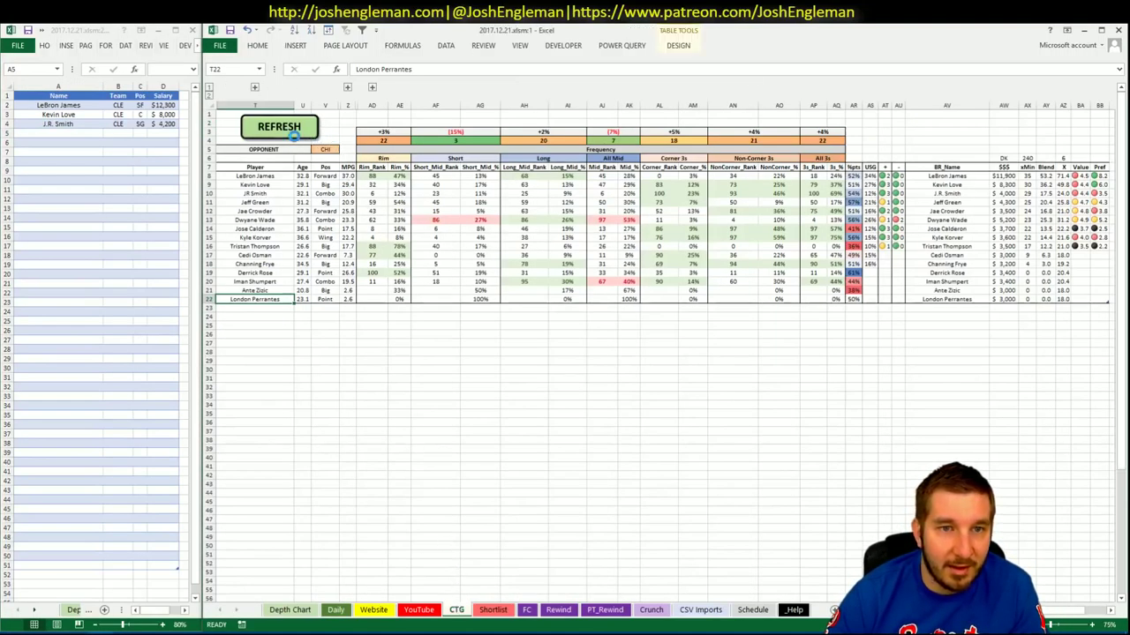
{"action": "left_click", "coordinate": [291, 132]}
Step: Set the opponent on the CTG sheet to CLE
{"action": "left_click", "coordinate": [326, 148]}
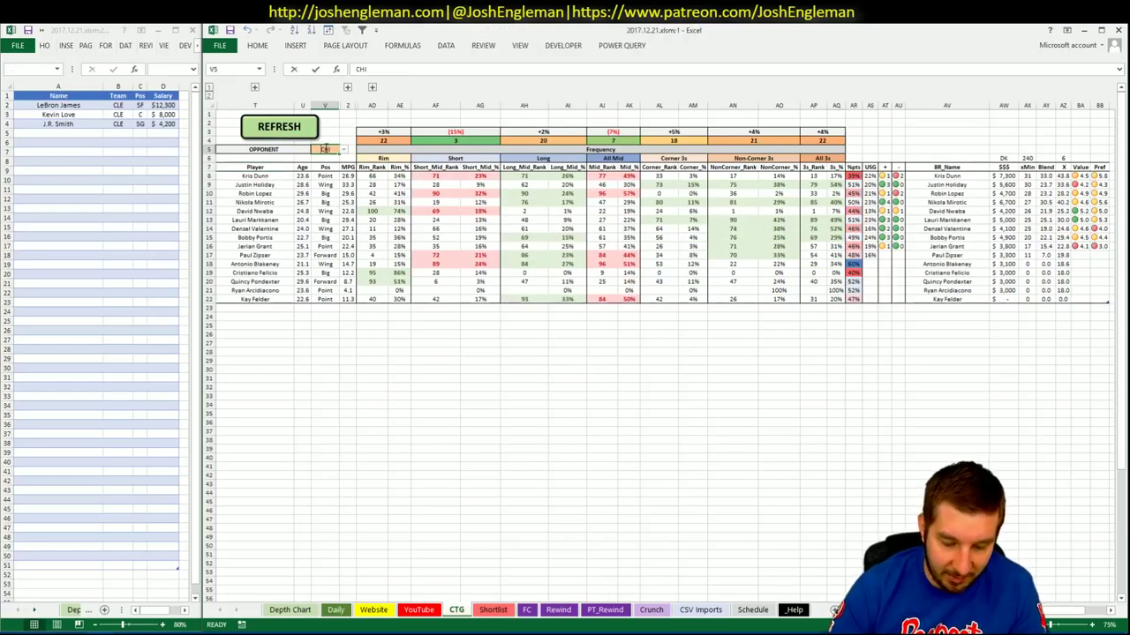
{"action": "type", "text": "CLE"}
{"action": "key", "text": "Return"}
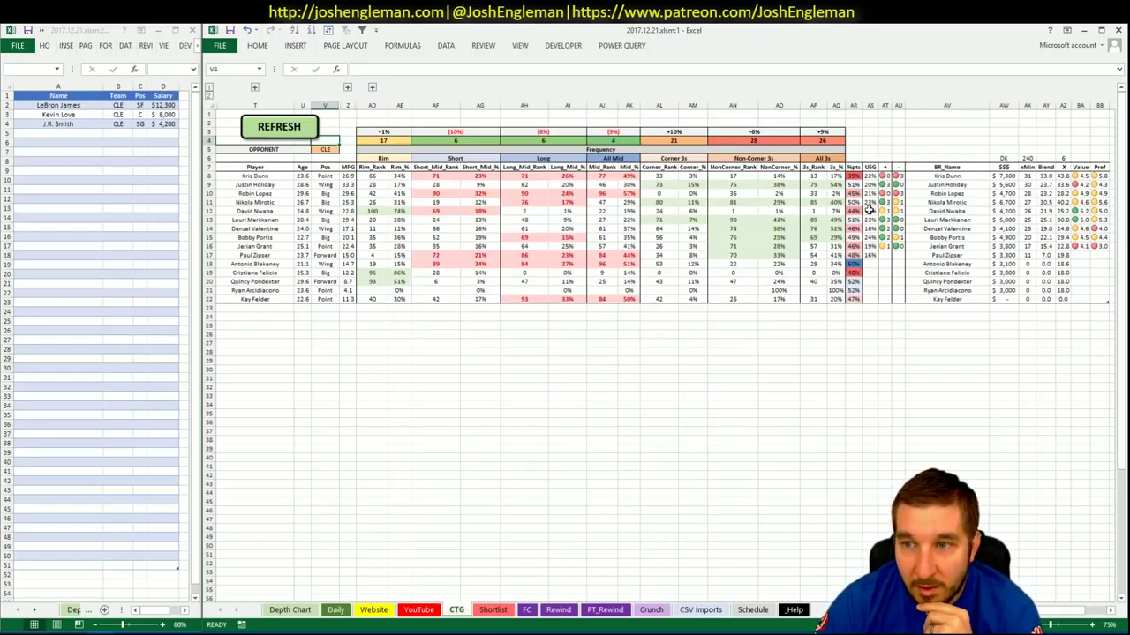
Step: Examine Chicago's projections and recent minutes and FD points by game date on the YouTube sheet
{"action": "left_click", "coordinate": [414, 608]}
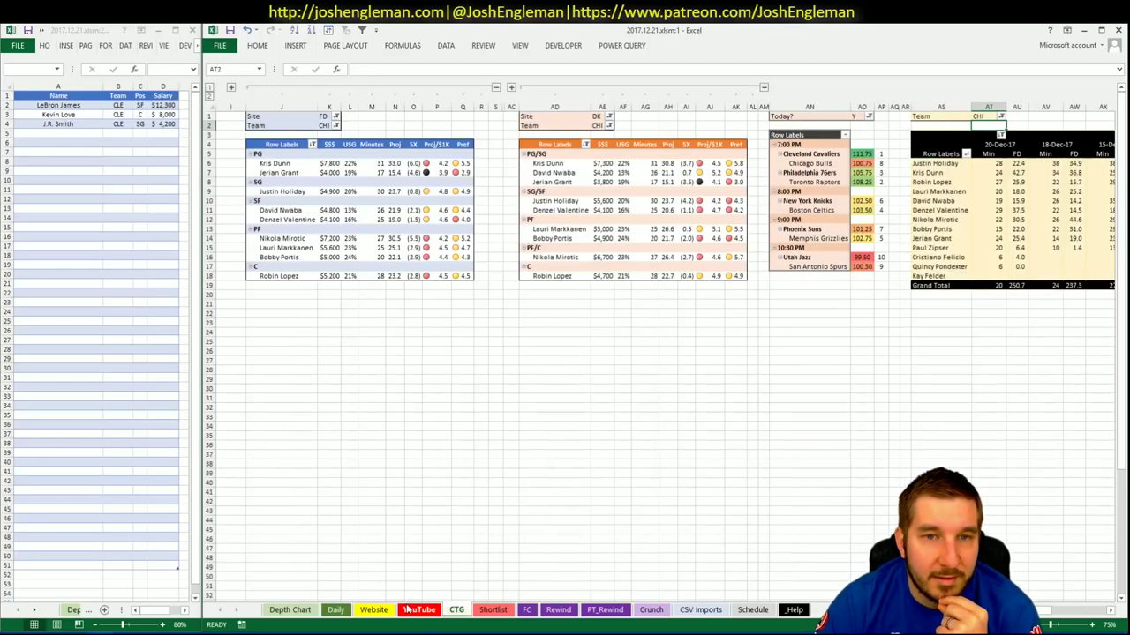
{"action": "left_click", "coordinate": [1110, 610]}
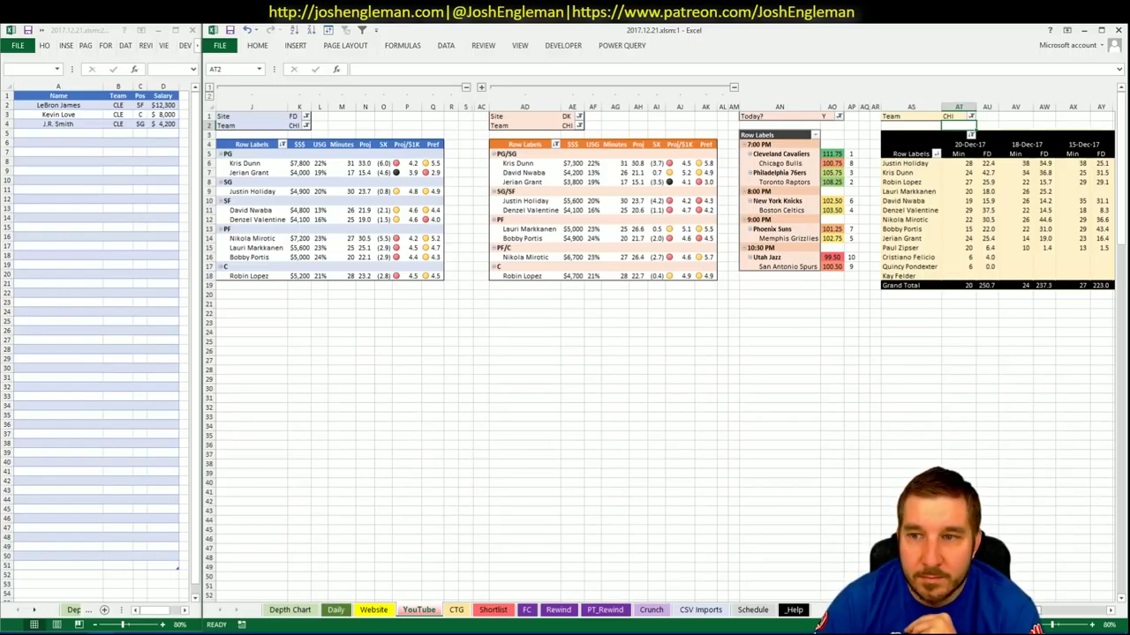
{"action": "scroll", "coordinate": [662, 348], "scroll_direction": "right", "scroll_amount": 5}
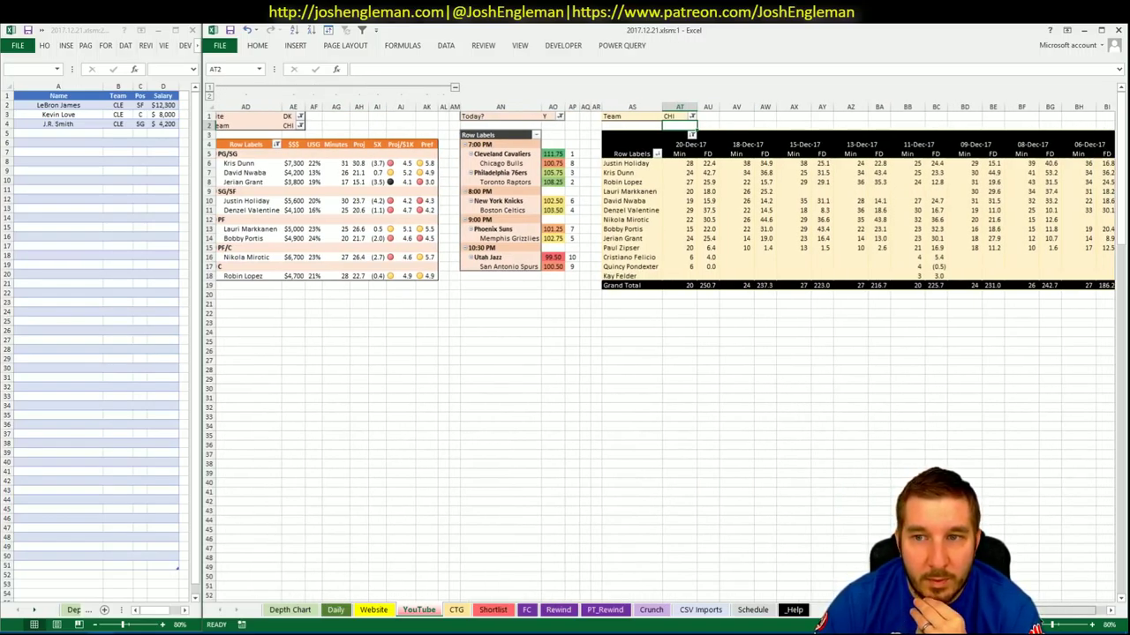
{"action": "scroll", "coordinate": [662, 353], "scroll_direction": "right", "scroll_amount": 3}
{"action": "scroll", "coordinate": [662, 353], "scroll_direction": "left", "scroll_amount": 5}
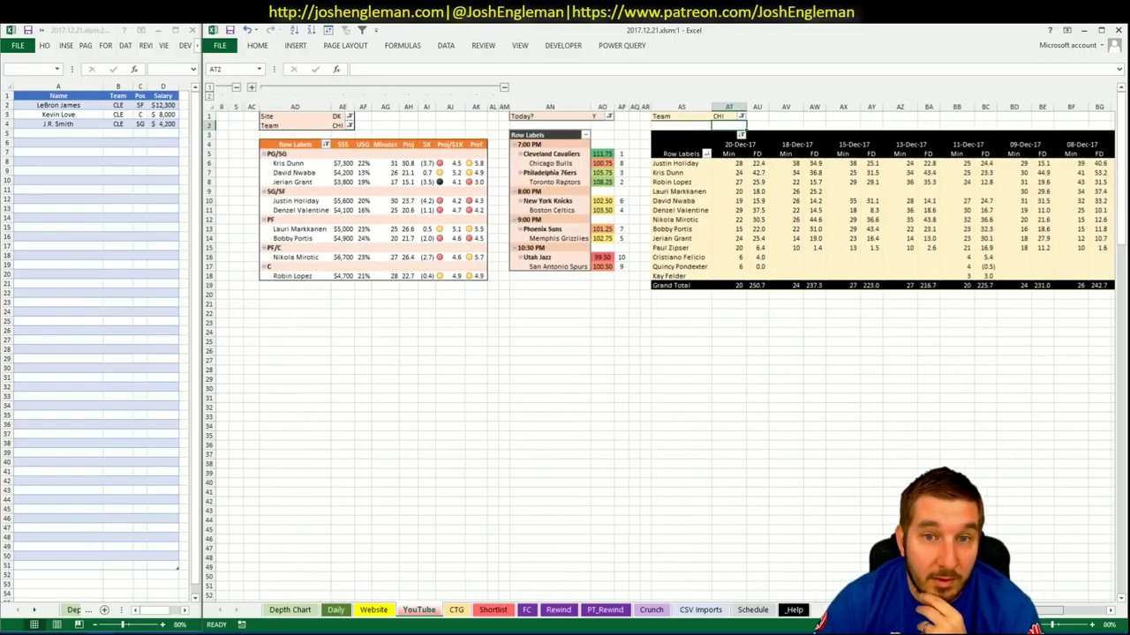
Step: Check Chicago's figures on the CTG and YouTube sheets and add Kris Dunn to the shortlist below J.R. Smith
{"action": "scroll", "coordinate": [662, 353], "scroll_direction": "left", "scroll_amount": 3}
{"action": "left_click", "coordinate": [455, 610]}
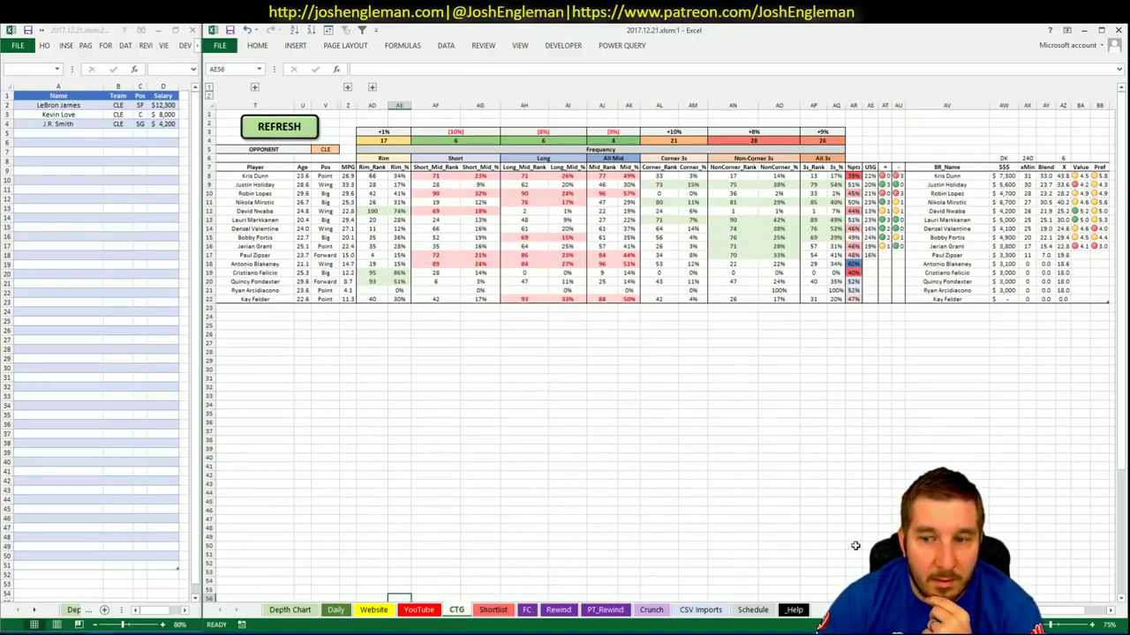
{"action": "left_click", "coordinate": [418, 610]}
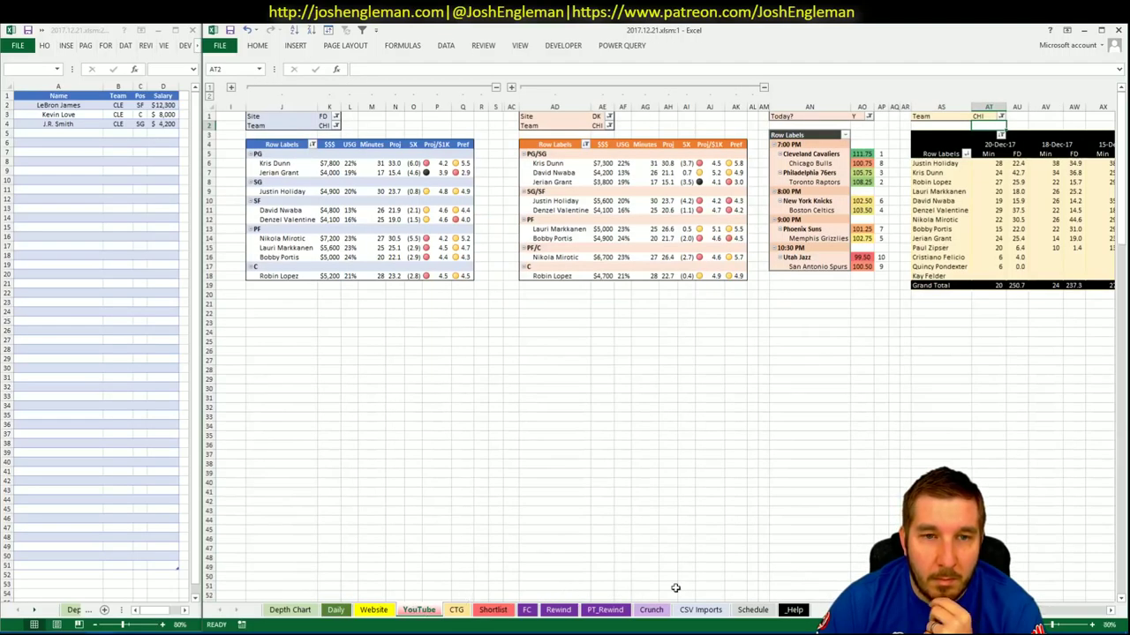
{"action": "scroll", "coordinate": [662, 352], "scroll_direction": "right", "scroll_amount": 3}
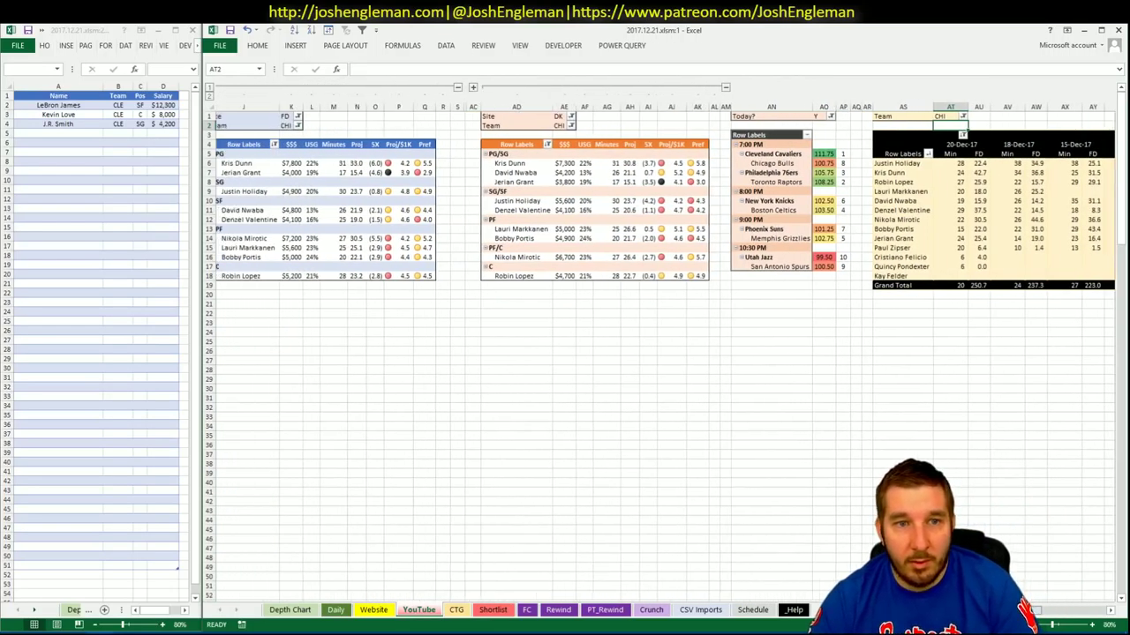
{"action": "left_click", "coordinate": [92, 133]}
{"action": "type", "text": "Kris"}
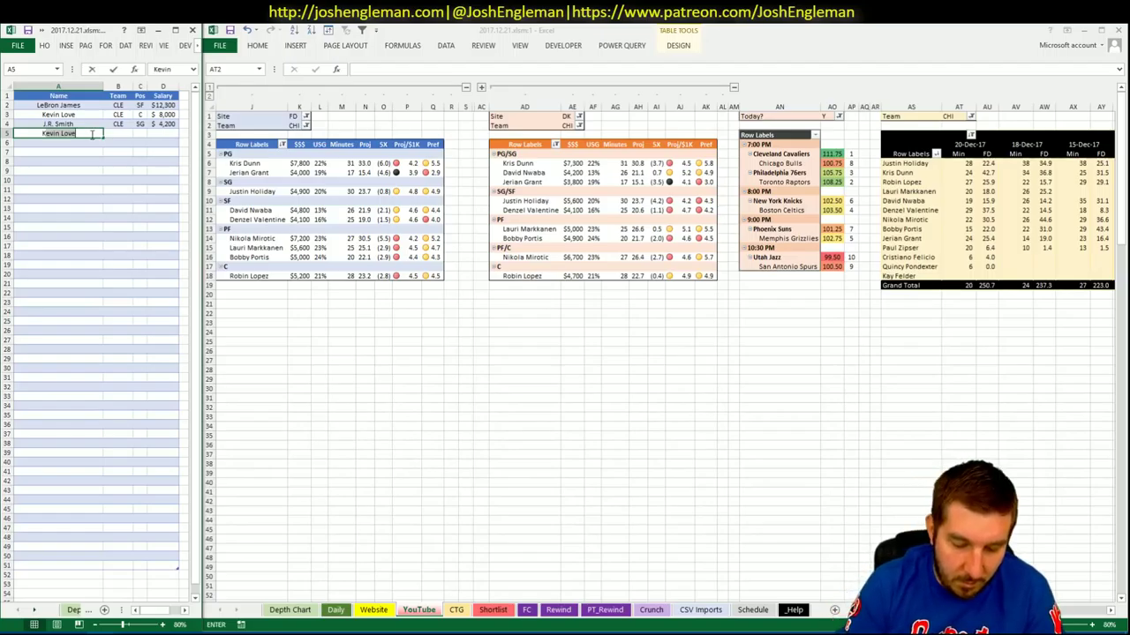
{"action": "type", "text": " Dunn"}
{"action": "key", "text": "Return"}
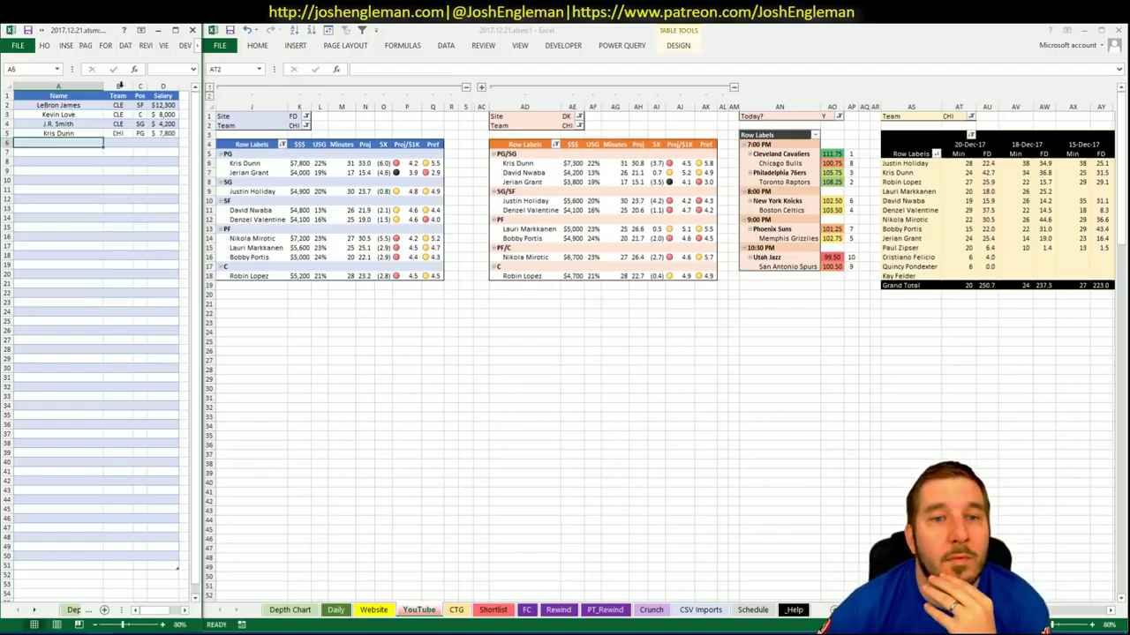
Step: On the Daily sheet, show all positions in the DK projections table and highlight Kris Dunn's row
{"action": "left_click", "coordinate": [348, 618]}
{"action": "left_click", "coordinate": [348, 617]}
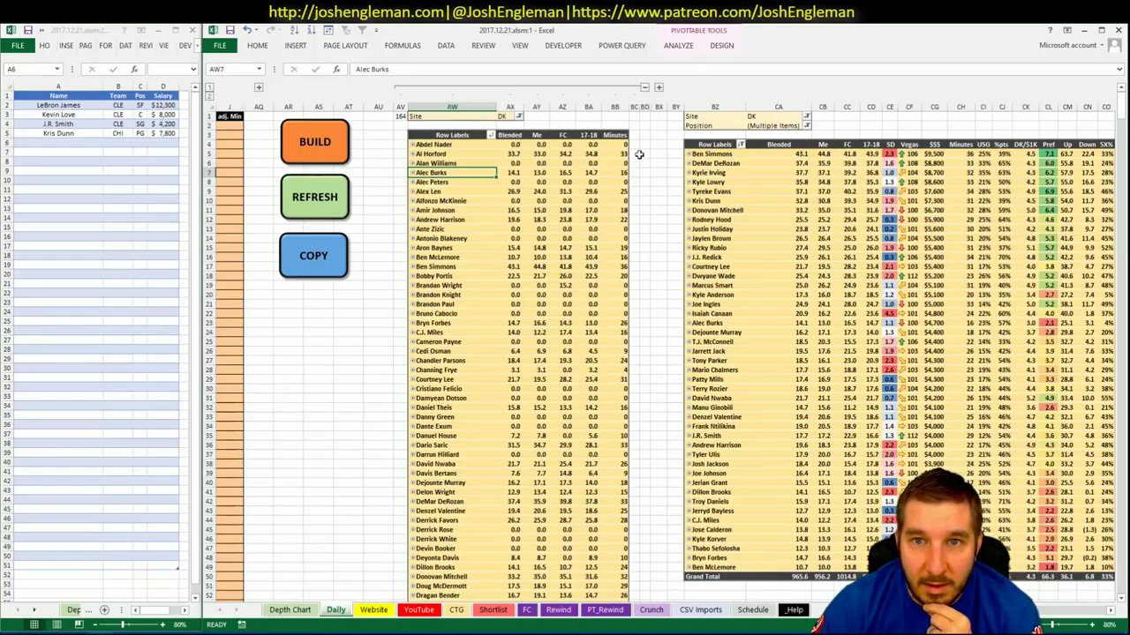
{"action": "left_click", "coordinate": [644, 89]}
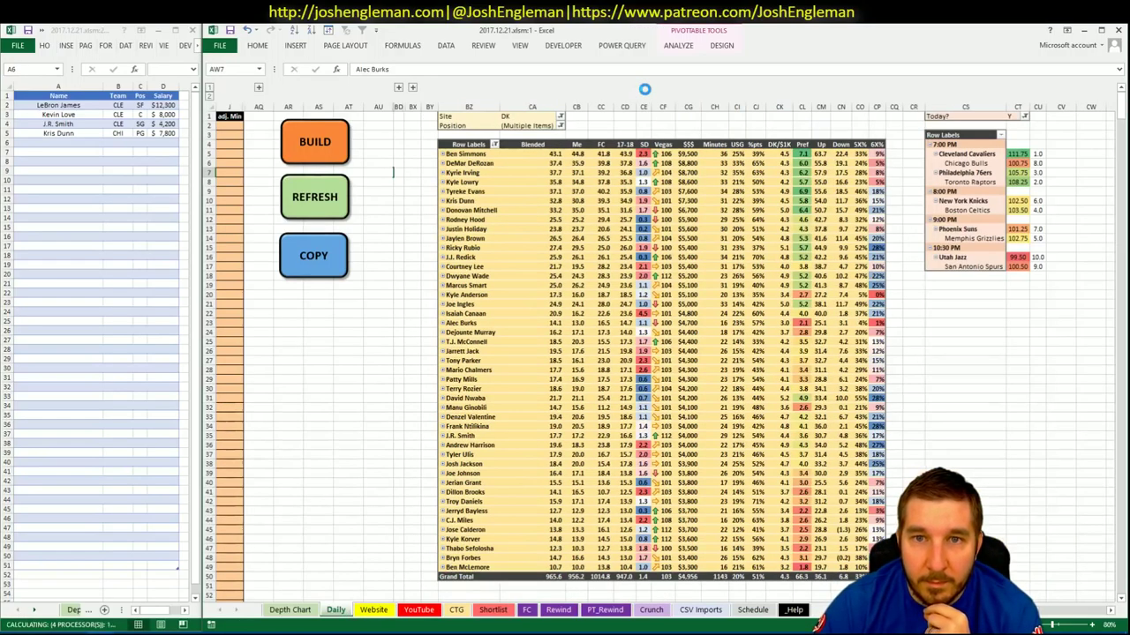
{"action": "left_click", "coordinate": [561, 126]}
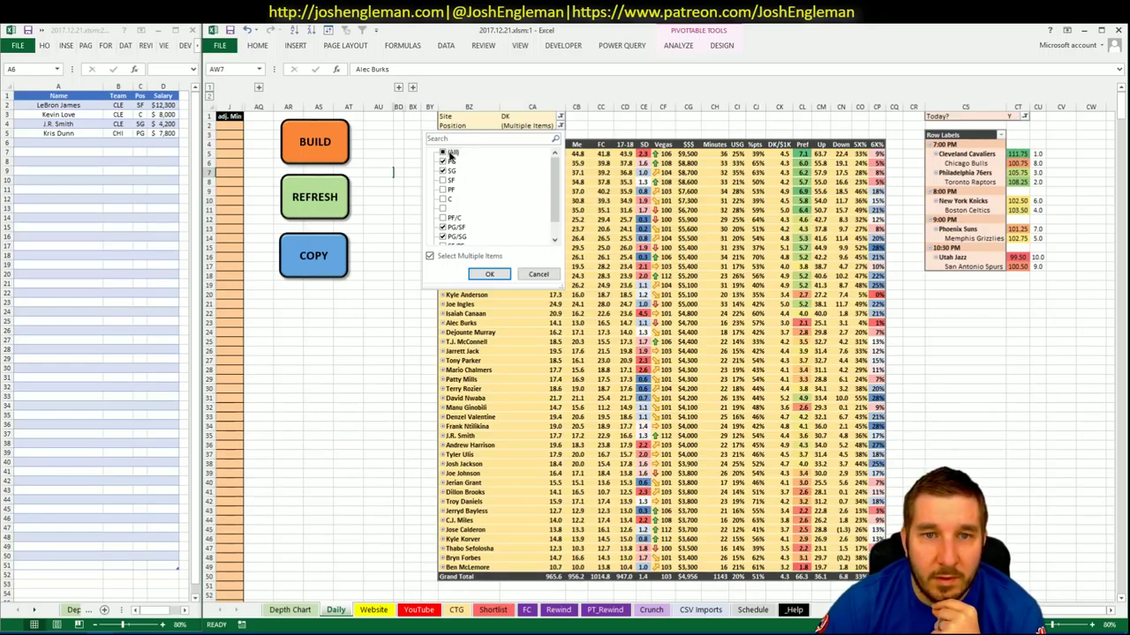
{"action": "left_click", "coordinate": [443, 153]}
{"action": "left_click", "coordinate": [489, 274]}
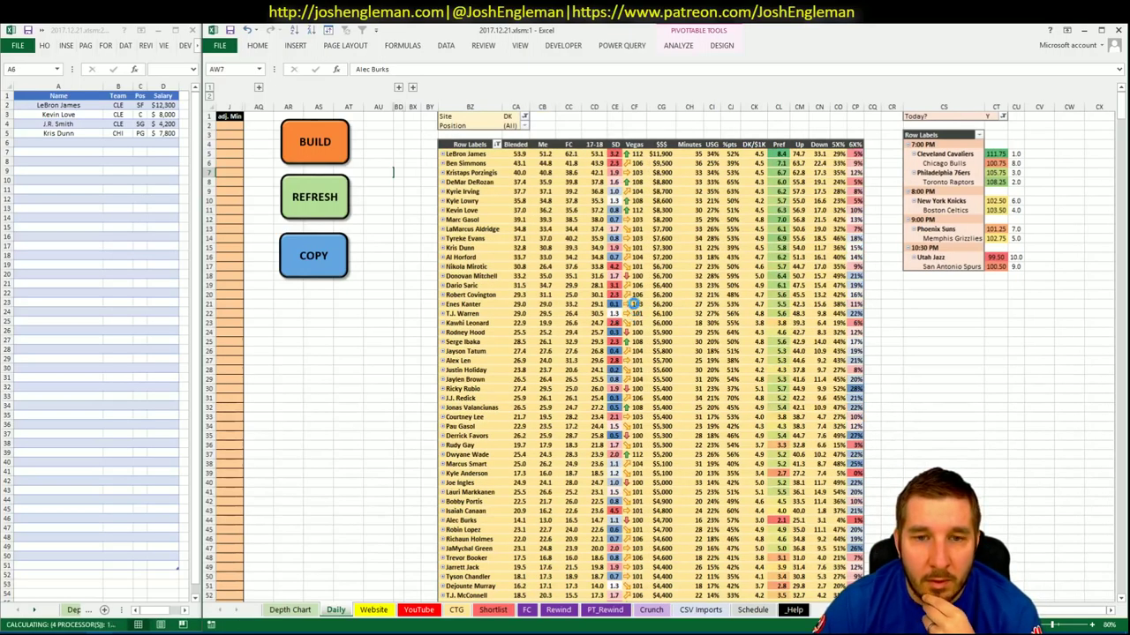
{"action": "left_click", "coordinate": [516, 294]}
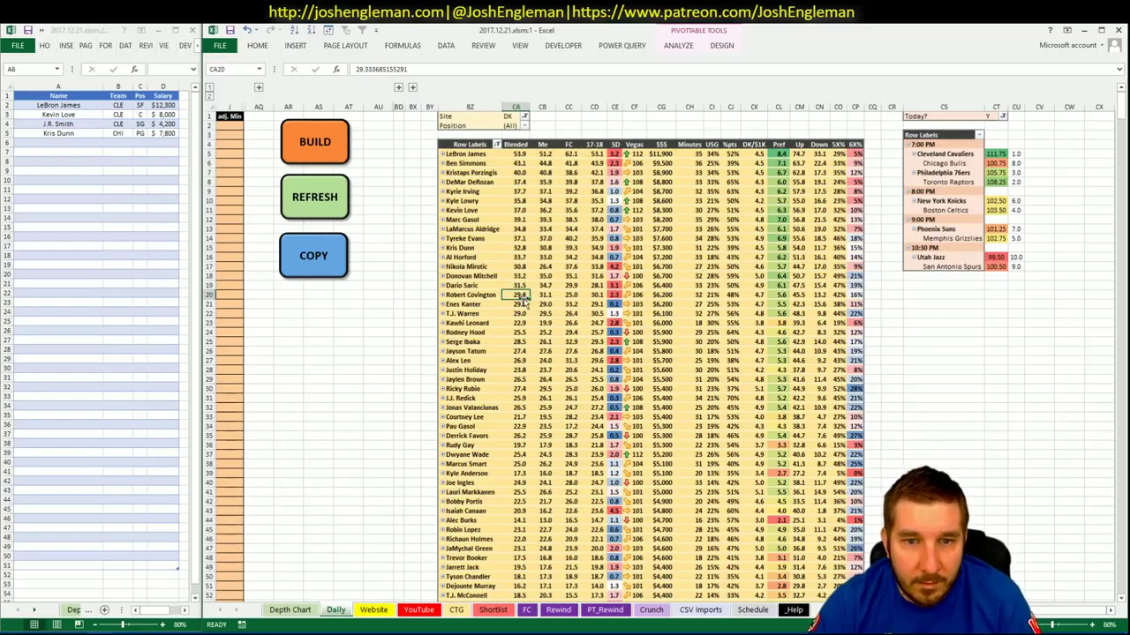
{"action": "left_click_drag", "start_coordinate": [477, 251], "coordinate": [851, 248]}
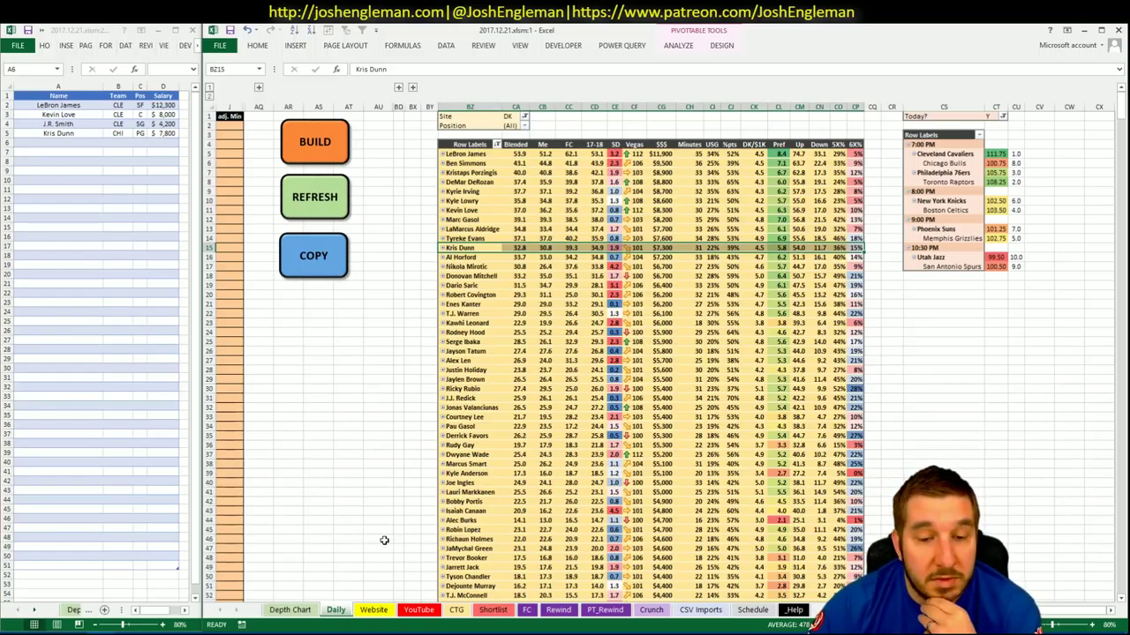
Step: Review the Chicago data on the CTG and YouTube sheets and add Justin Holiday to the shortlist below Kris Dunn
{"action": "left_click", "coordinate": [457, 610]}
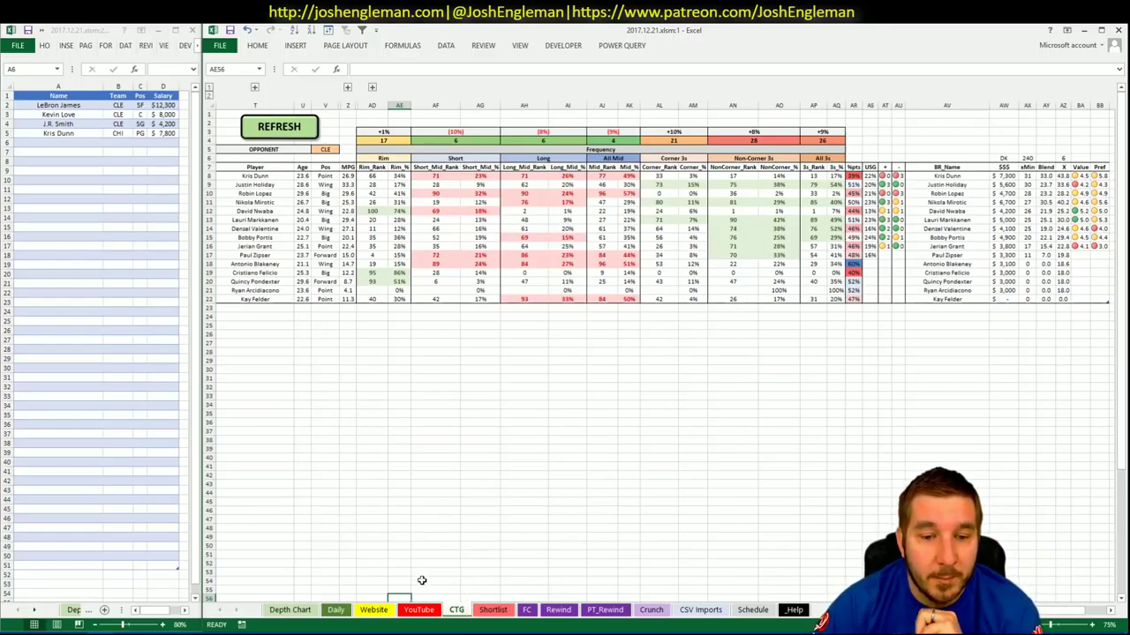
{"action": "left_click", "coordinate": [419, 610]}
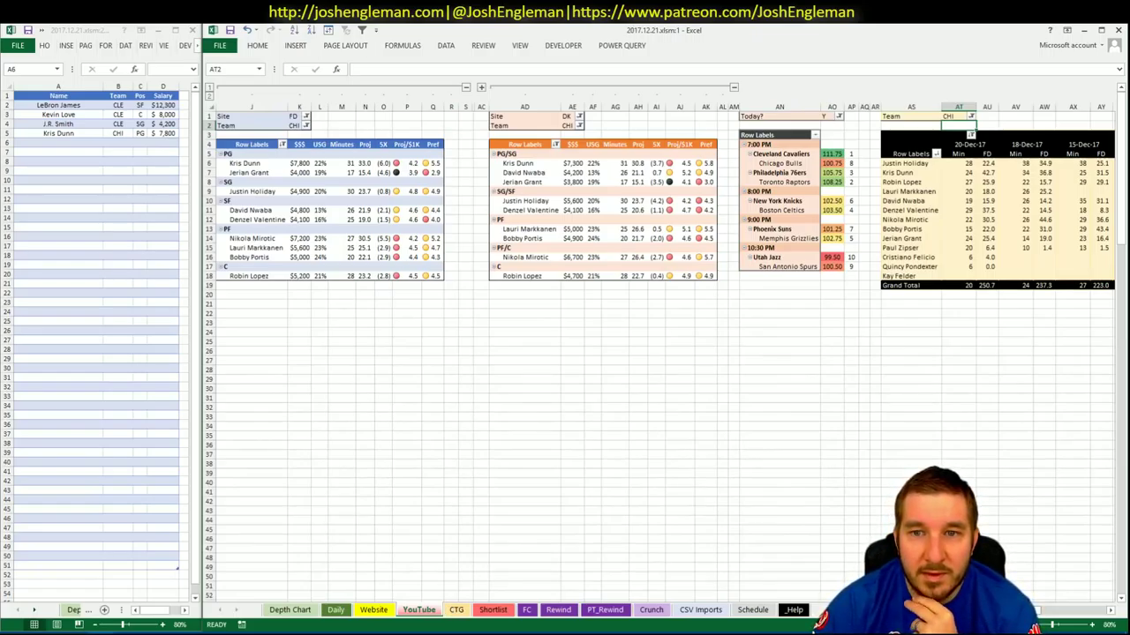
{"action": "scroll", "coordinate": [1066, 615], "scroll_direction": "right", "scroll_amount": 5}
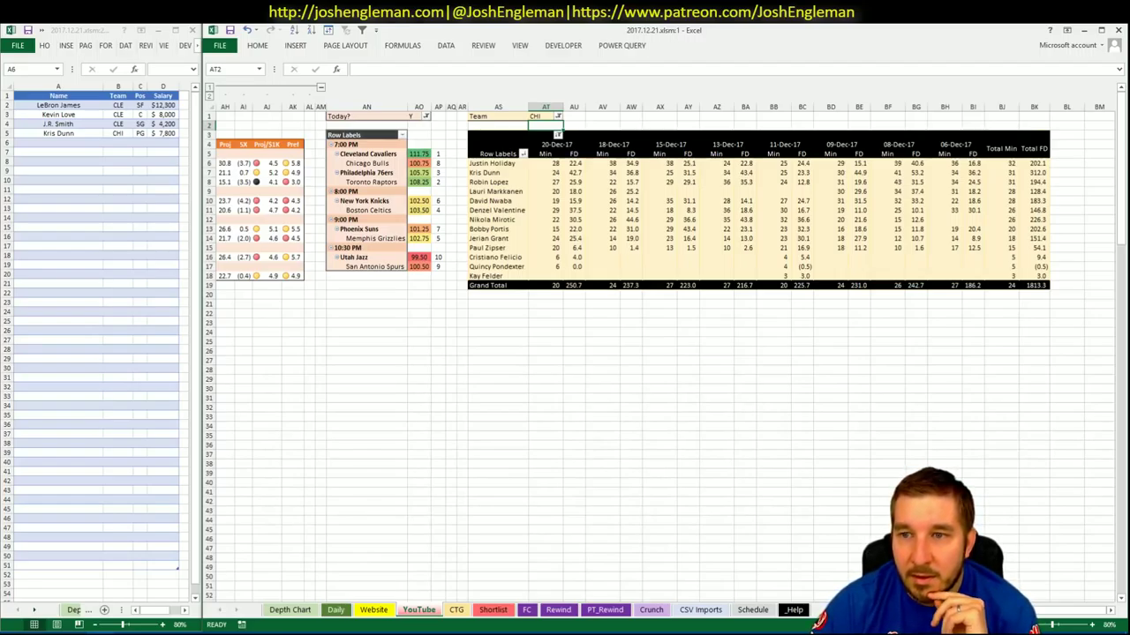
{"action": "scroll", "coordinate": [1090, 611], "scroll_direction": "left", "scroll_amount": 10}
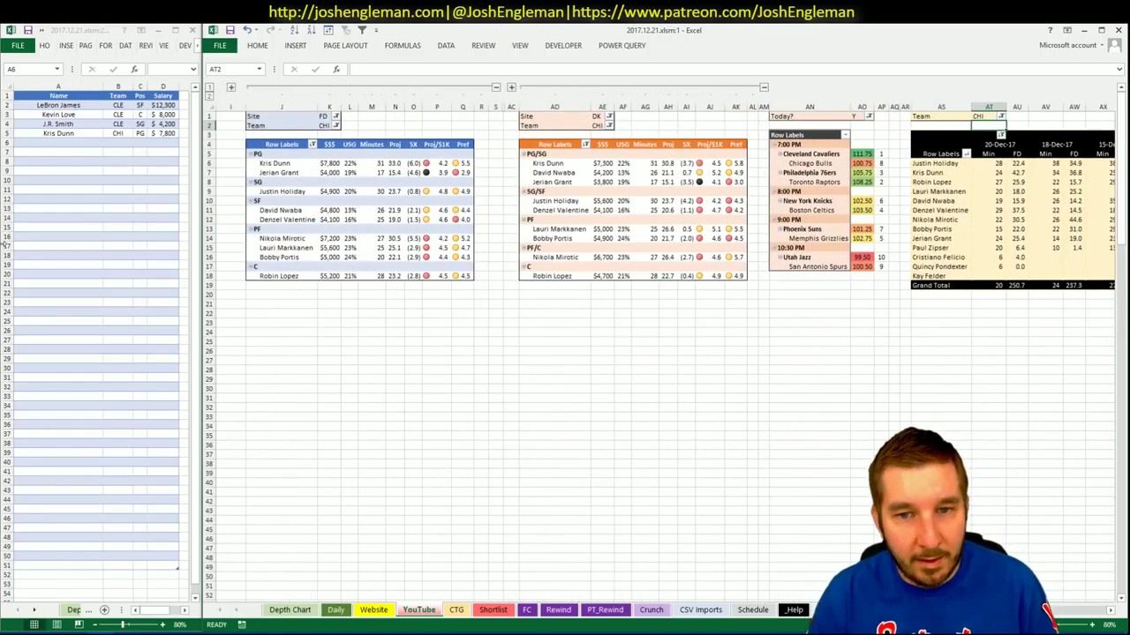
{"action": "left_click", "coordinate": [78, 142]}
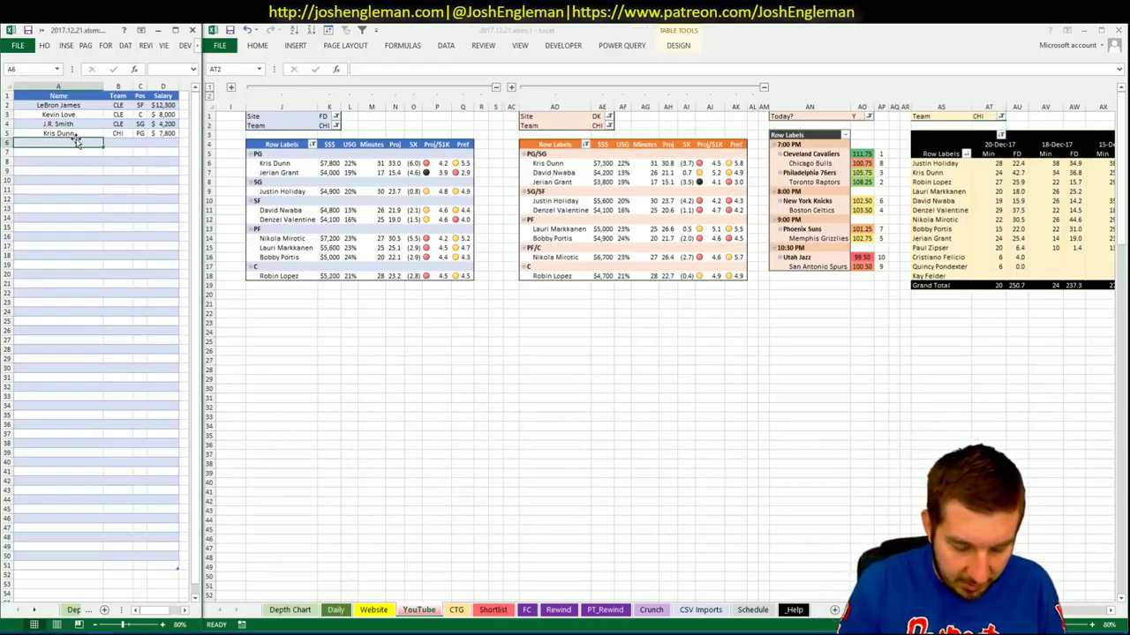
{"action": "type", "text": "Justin Holiday"}
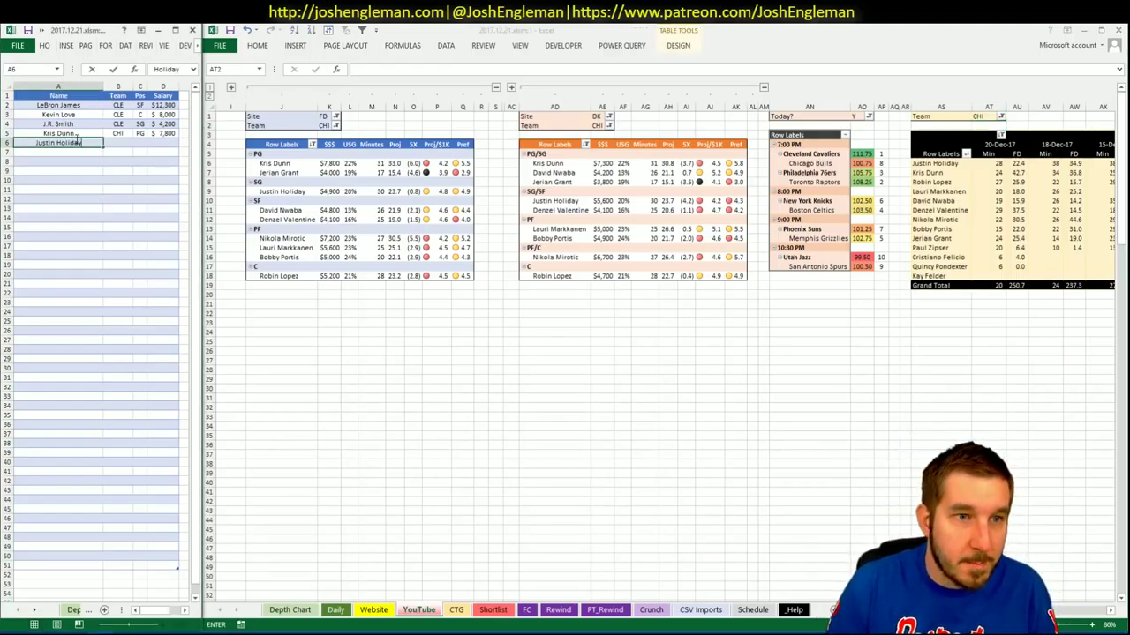
{"action": "key", "text": "Return"}
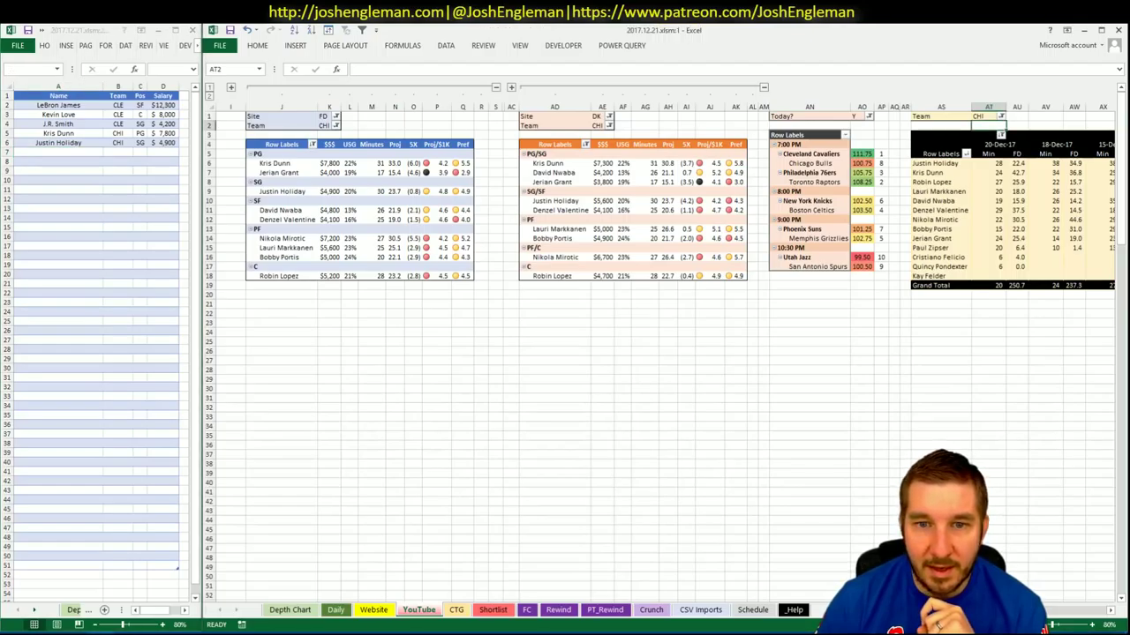
Step: Review Chicago's recent minutes and FD points and add Nikola Mirotic to the shortlist below Justin Holiday
{"action": "scroll", "coordinate": [666, 342], "scroll_direction": "right", "scroll_amount": 2}
{"action": "scroll", "coordinate": [1053, 615], "scroll_direction": "right", "scroll_amount": 5}
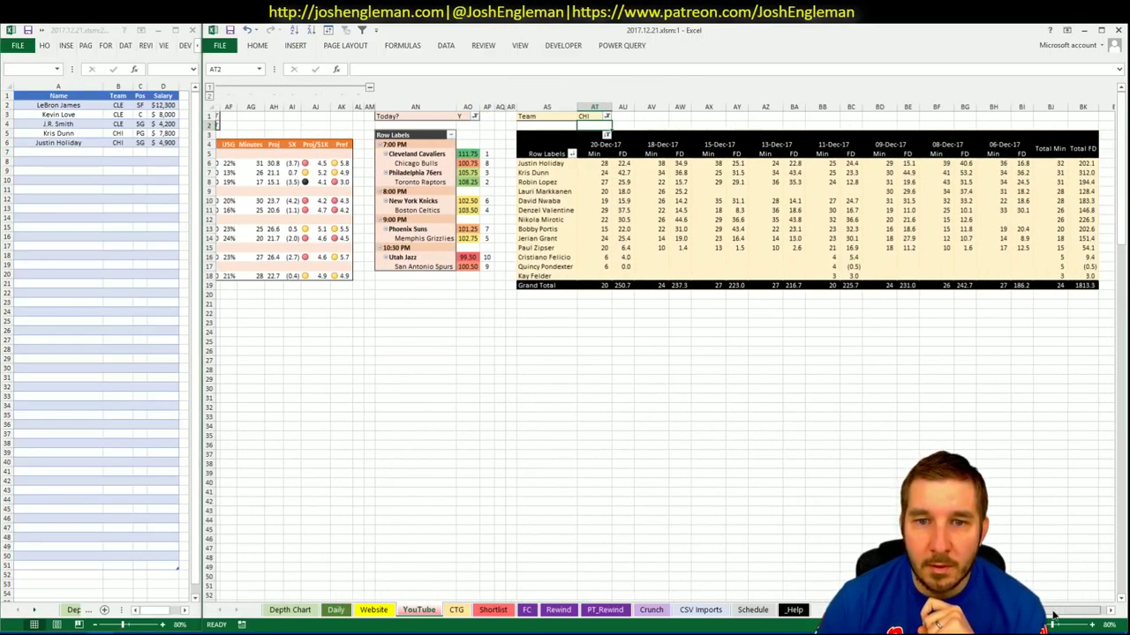
{"action": "scroll", "coordinate": [1053, 616], "scroll_direction": "left", "scroll_amount": 3}
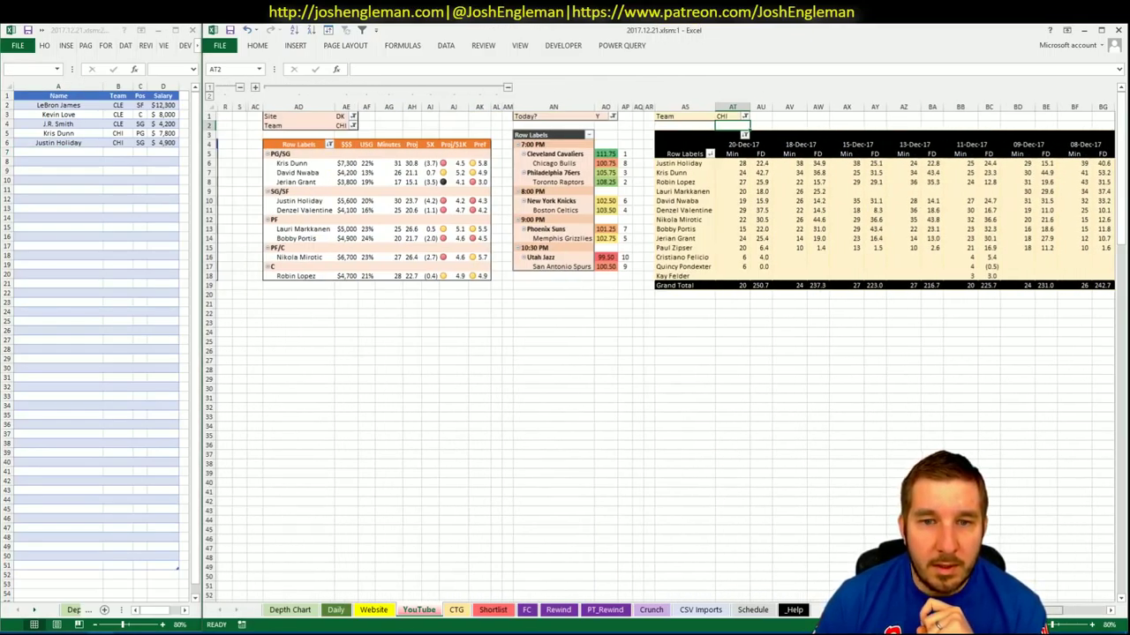
{"action": "scroll", "coordinate": [1053, 615], "scroll_direction": "left", "scroll_amount": 5}
{"action": "scroll", "coordinate": [1053, 615], "scroll_direction": "right", "scroll_amount": 8}
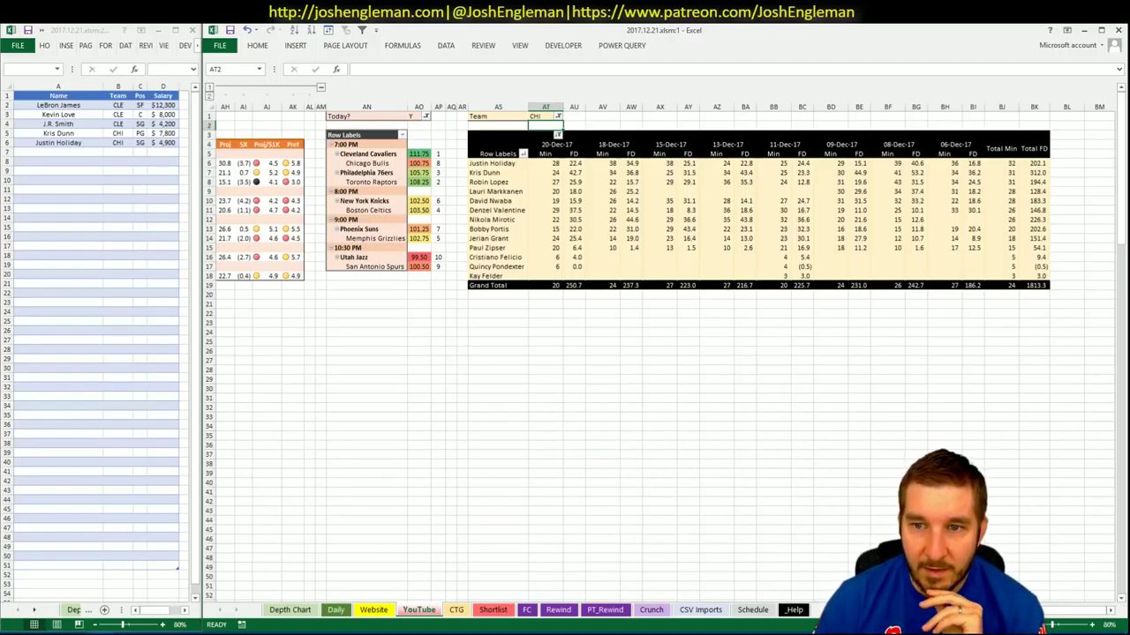
{"action": "scroll", "coordinate": [662, 590], "scroll_direction": "left", "scroll_amount": 8}
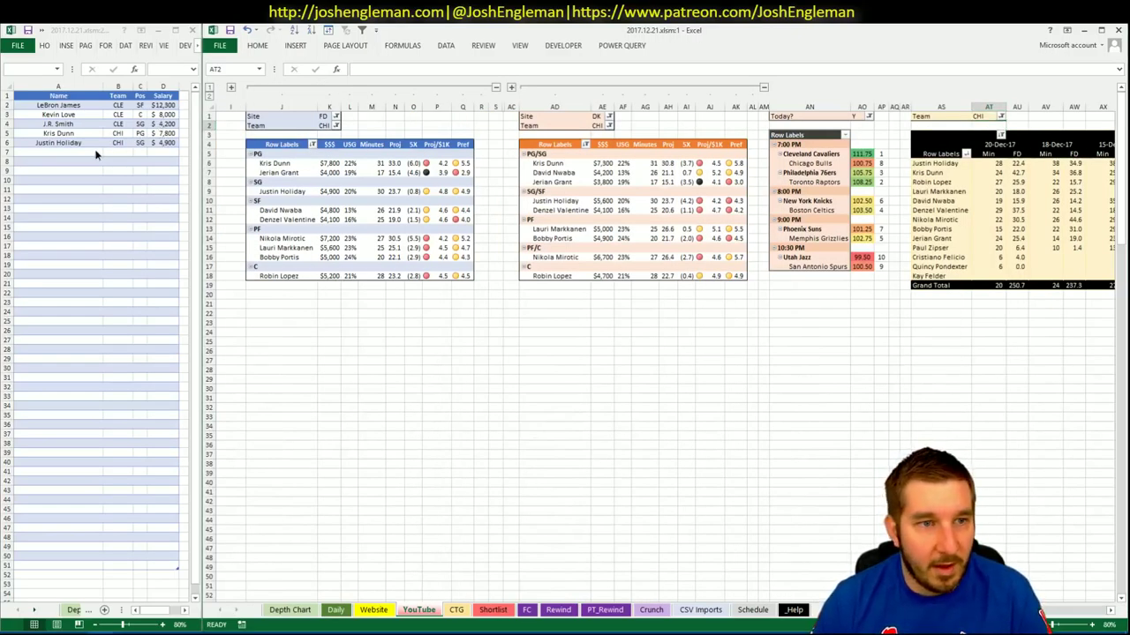
{"action": "left_click", "coordinate": [97, 154]}
{"action": "type", "text": "Nikola Mi"}
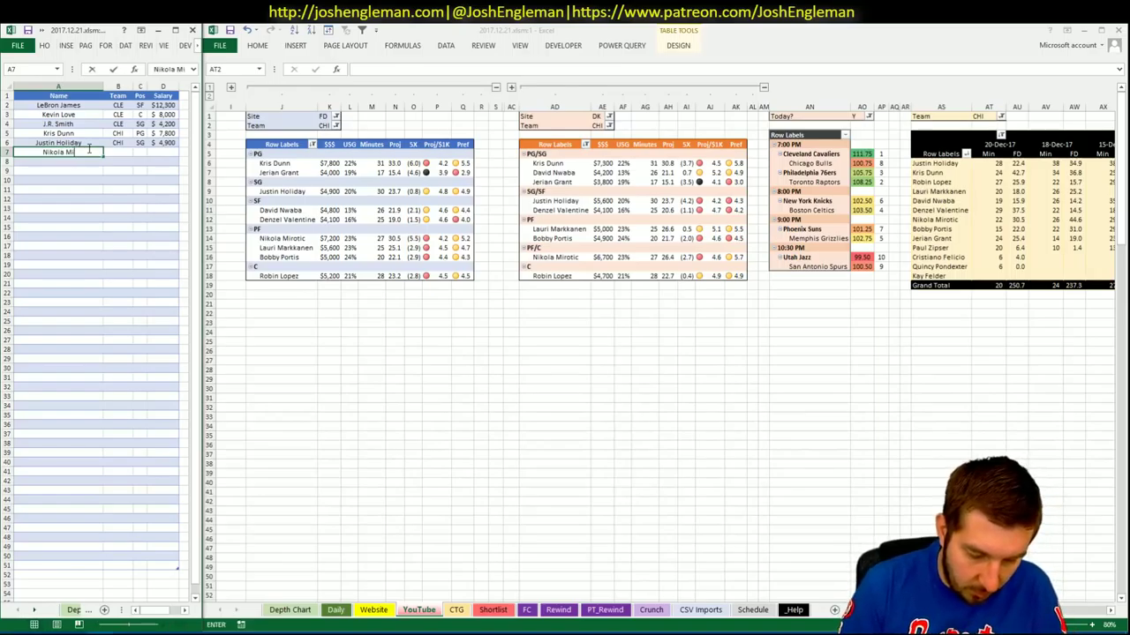
{"action": "type", "text": "rotic"}
{"action": "key", "text": "Return"}
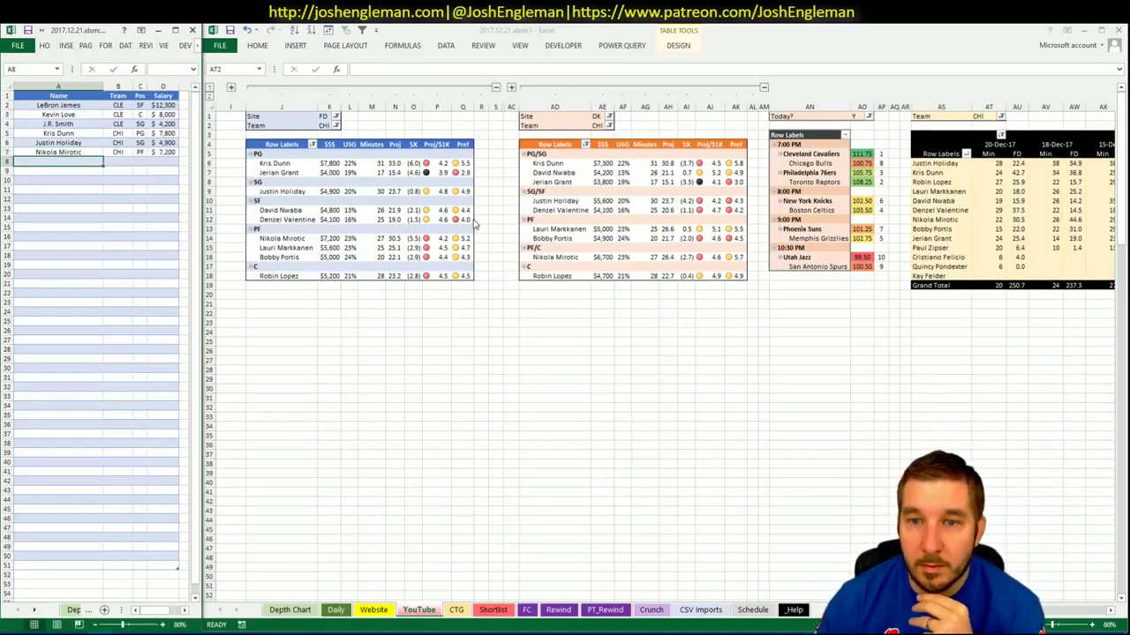
Step: Compare Chicago's shot frequency data on the CTG sheet with the projections and recent game results on the YouTube sheet
{"action": "left_click", "coordinate": [453, 610]}
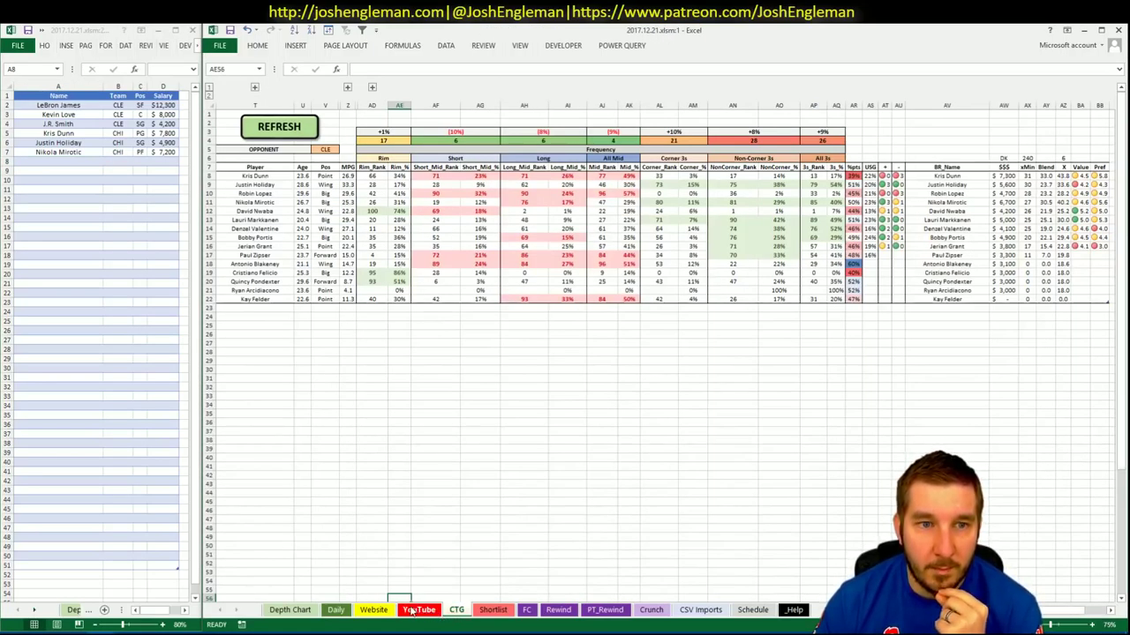
{"action": "left_click", "coordinate": [411, 610]}
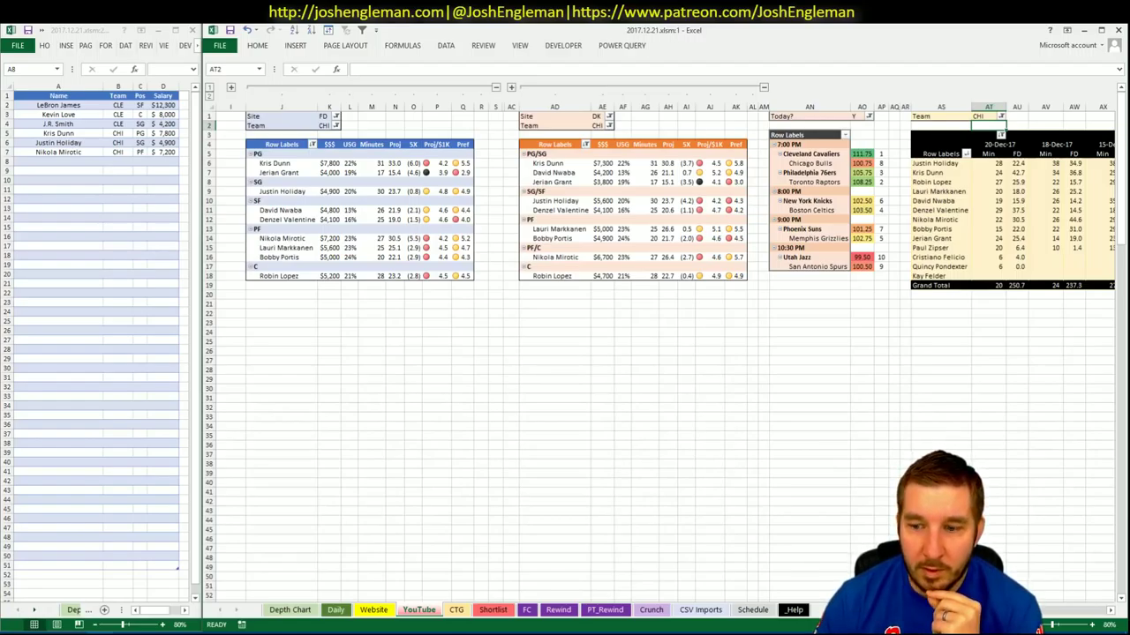
{"action": "scroll", "coordinate": [1068, 618], "scroll_direction": "right", "scroll_amount": 10}
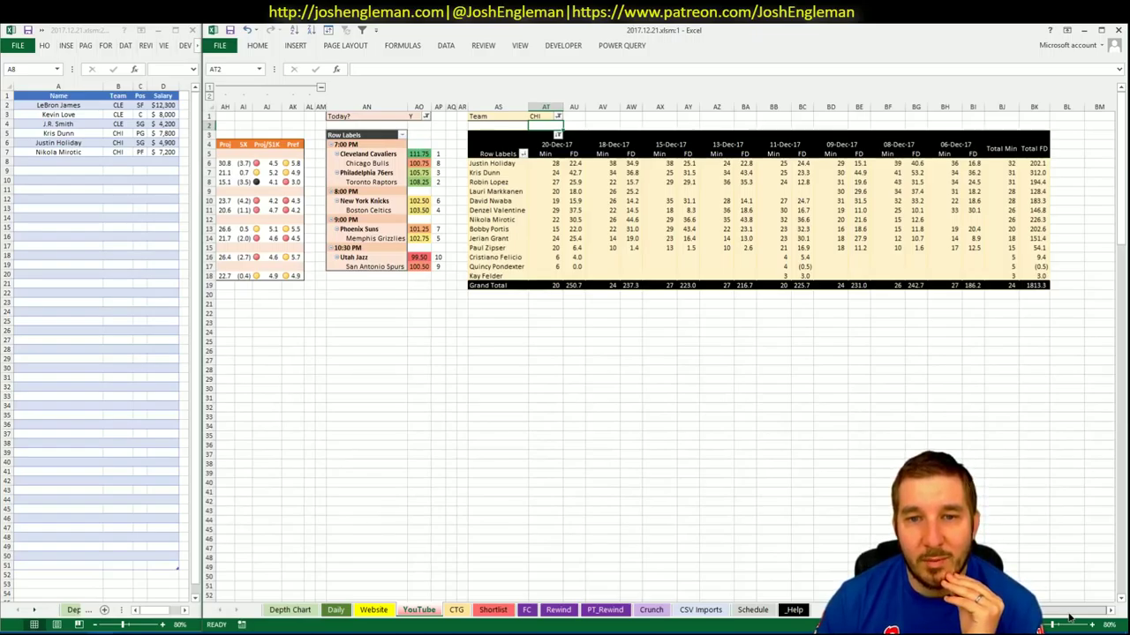
{"action": "scroll", "coordinate": [1069, 618], "scroll_direction": "left", "scroll_amount": 3}
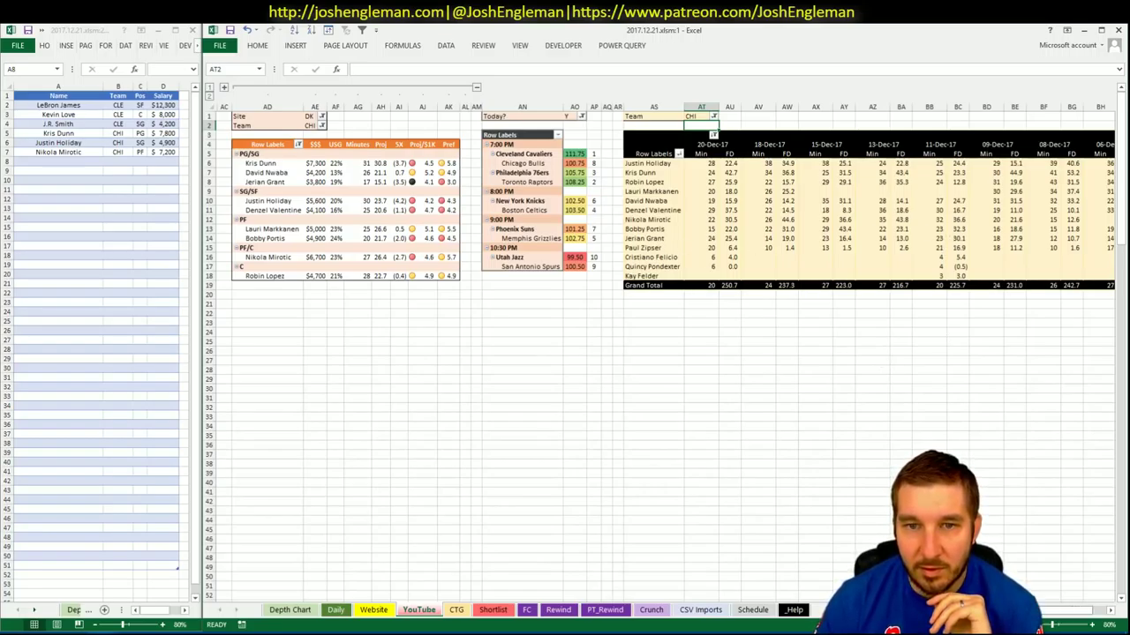
{"action": "scroll", "coordinate": [1042, 612], "scroll_direction": "left", "scroll_amount": 10}
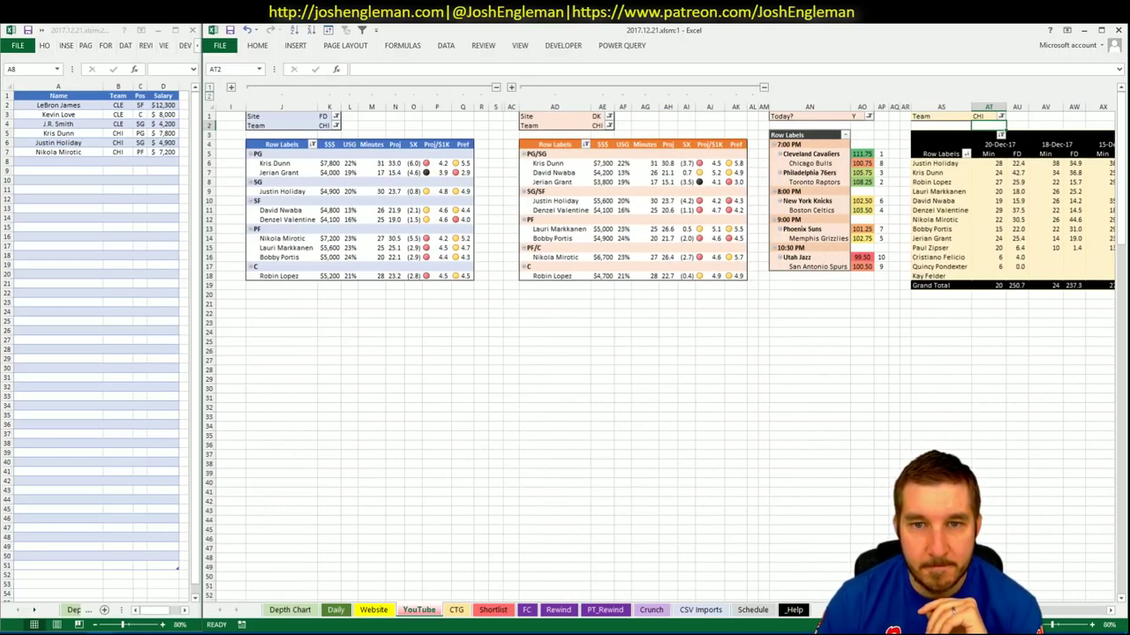
{"action": "left_click", "coordinate": [456, 610]}
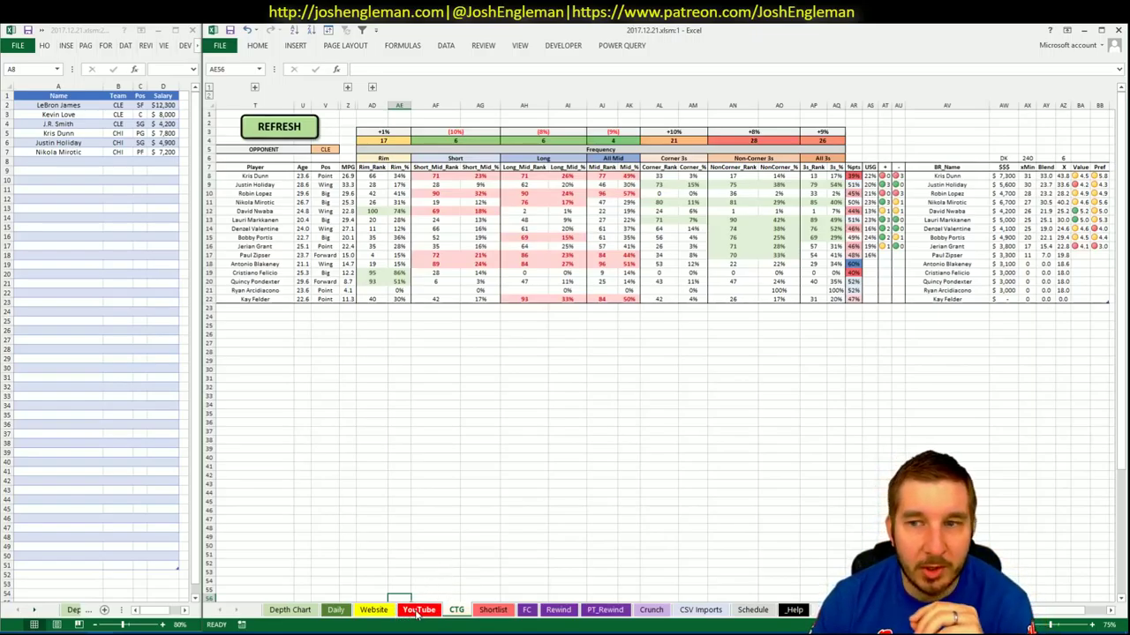
{"action": "left_click", "coordinate": [418, 611]}
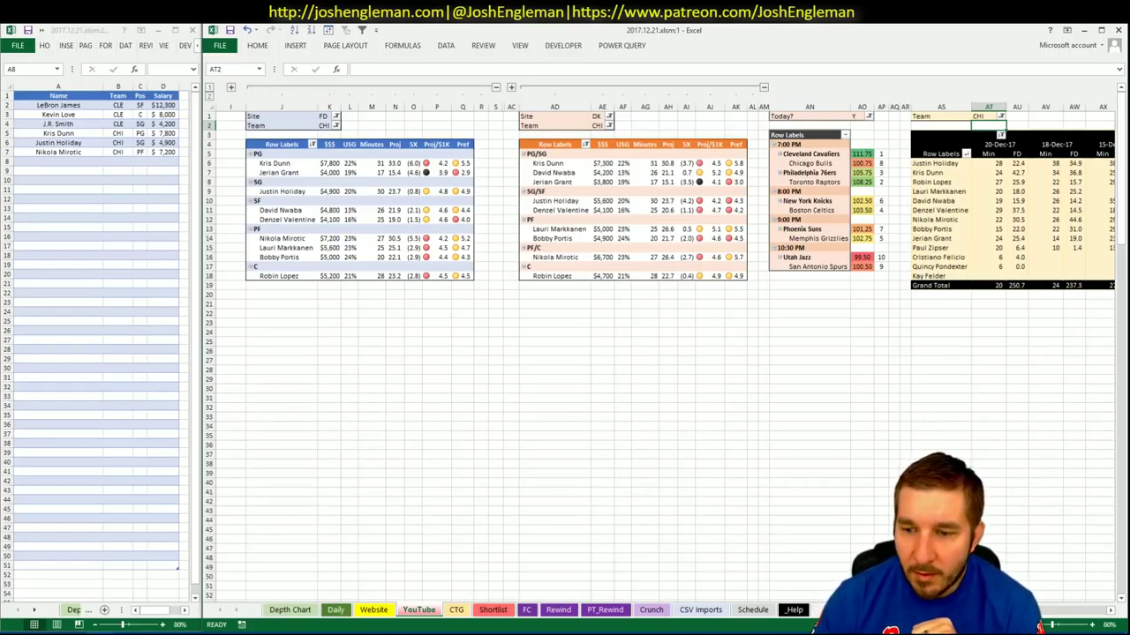
{"action": "scroll", "coordinate": [1071, 616], "scroll_direction": "right", "scroll_amount": 8}
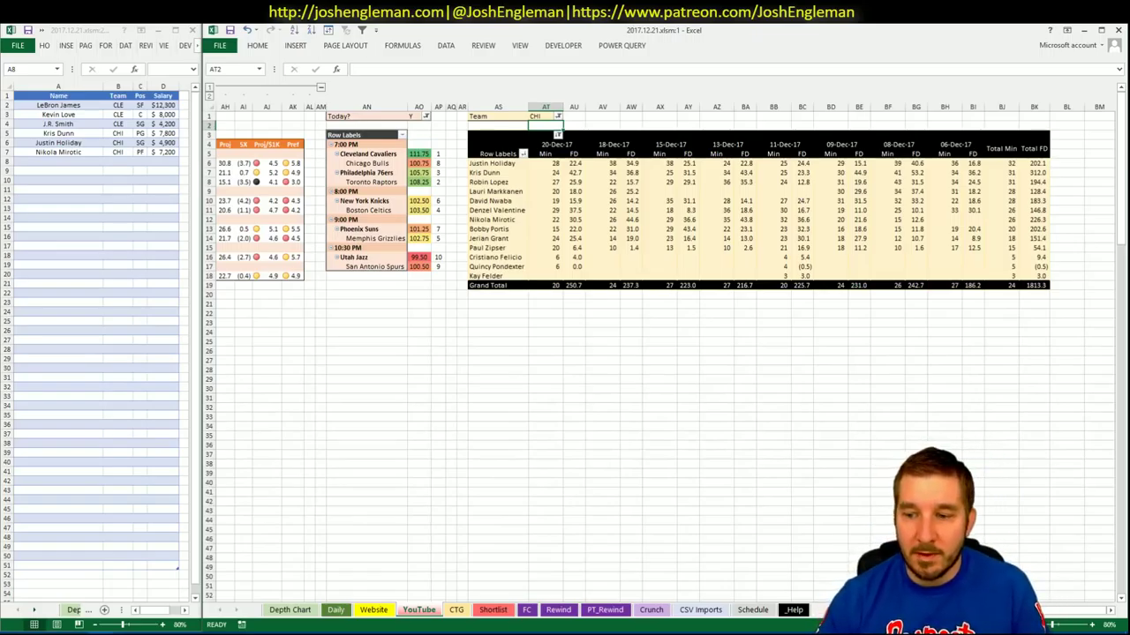
{"action": "scroll", "coordinate": [1041, 609], "scroll_direction": "left", "scroll_amount": 10}
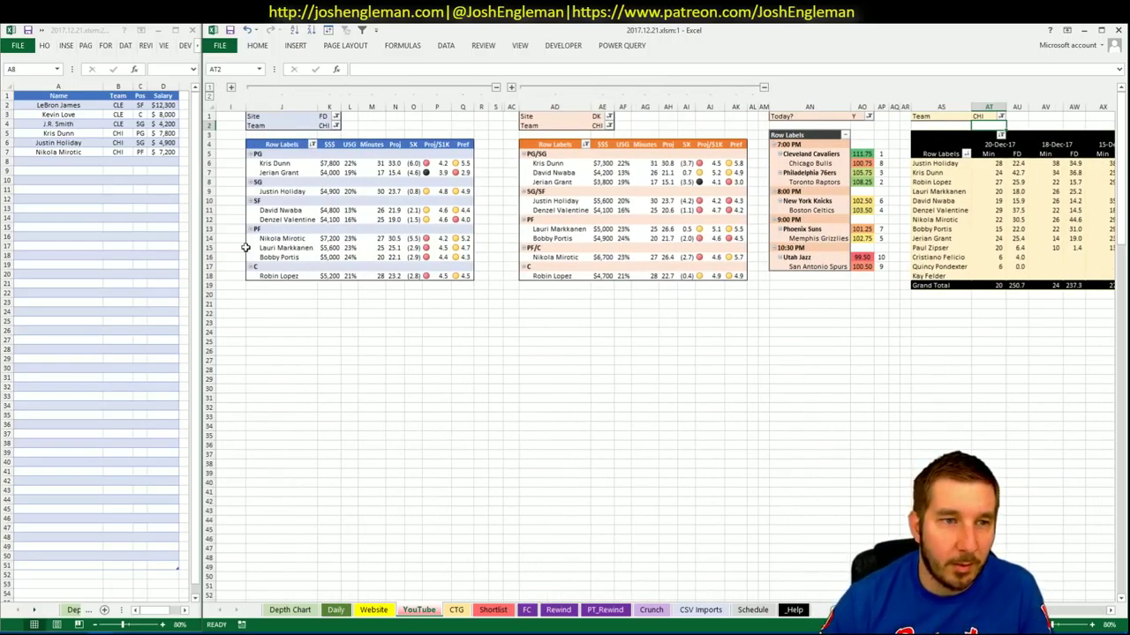
Step: Filter both the FD and DK projection tables on the YouTube sheet to team PHI
{"action": "left_click", "coordinate": [348, 315]}
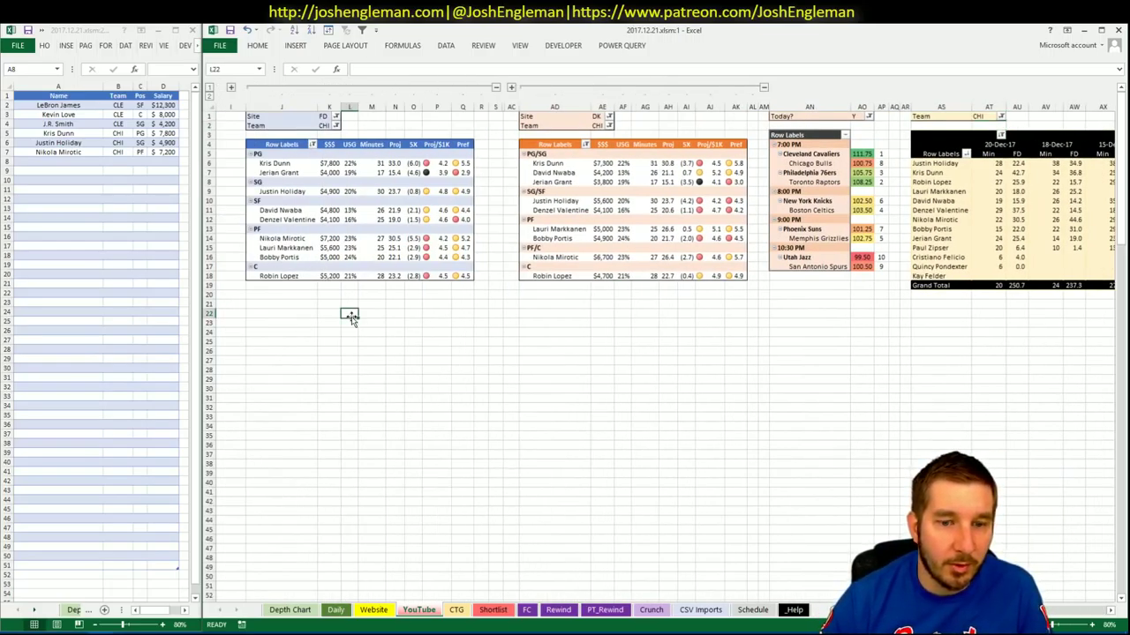
{"action": "left_click", "coordinate": [323, 127]}
{"action": "type", "text": "PHI"}
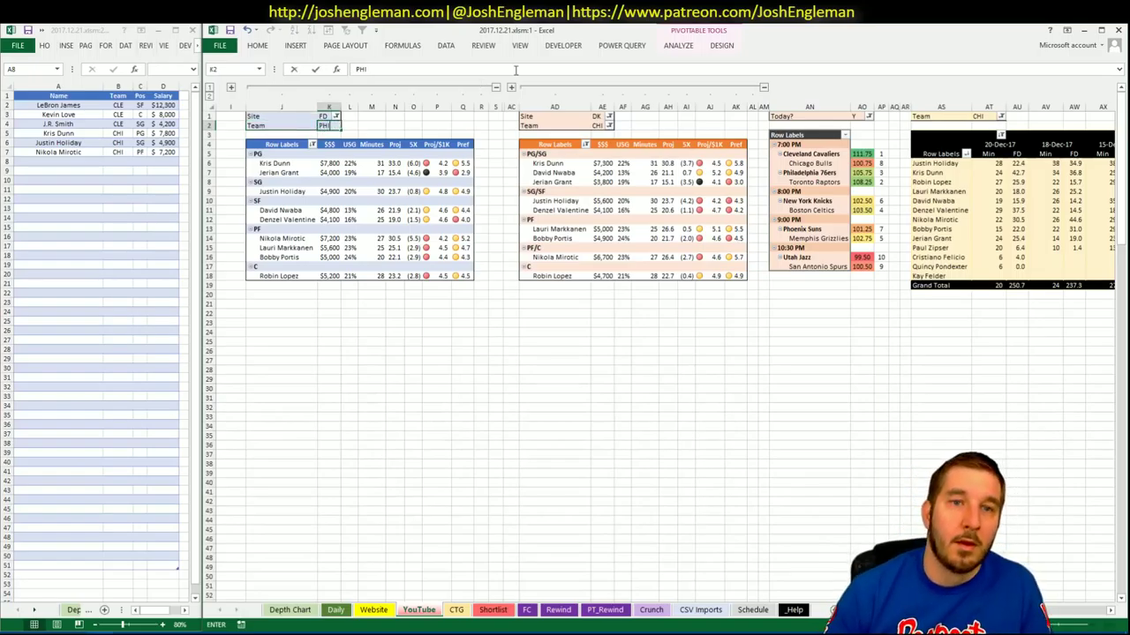
{"action": "key", "text": "Return"}
{"action": "left_click", "coordinate": [596, 126]}
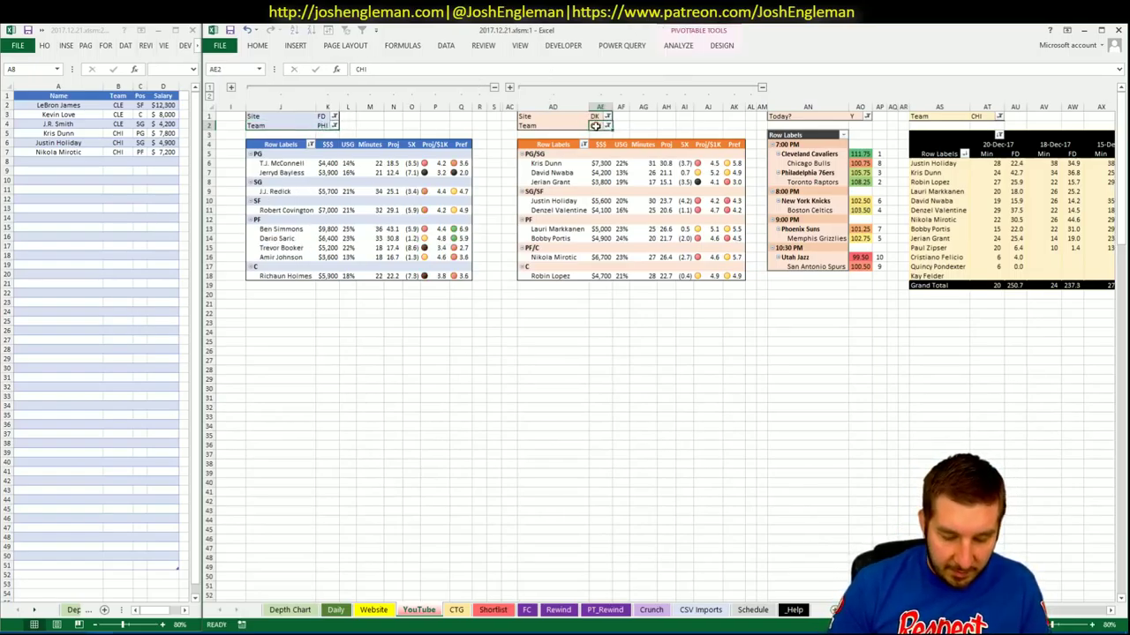
{"action": "type", "text": "PHI"}
{"action": "key", "text": "Tab"}
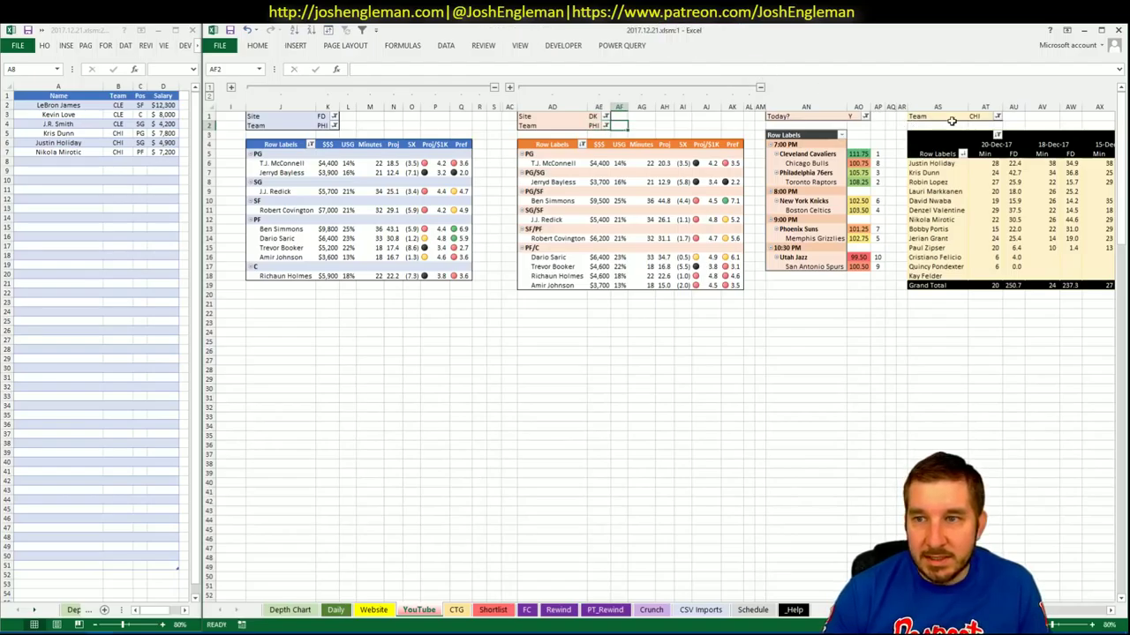
Step: Filter the recent game results table with minutes and FD points to team PHI
{"action": "left_click", "coordinate": [975, 117]}
{"action": "type", "text": "PHI"}
{"action": "key", "text": "Return"}
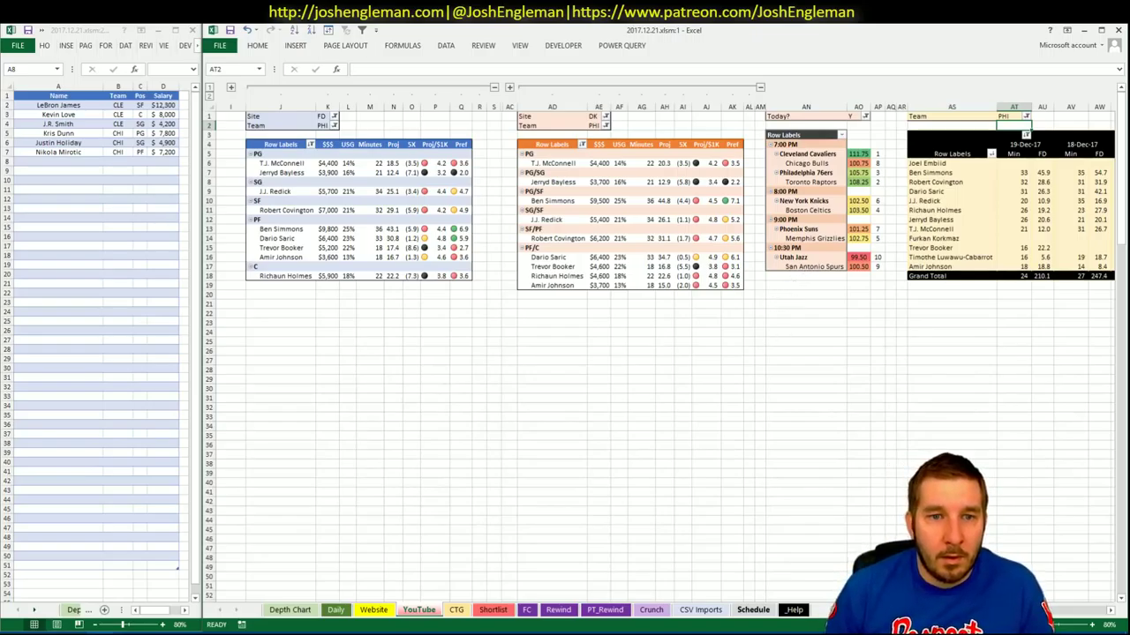
{"action": "left_click", "coordinate": [1109, 612]}
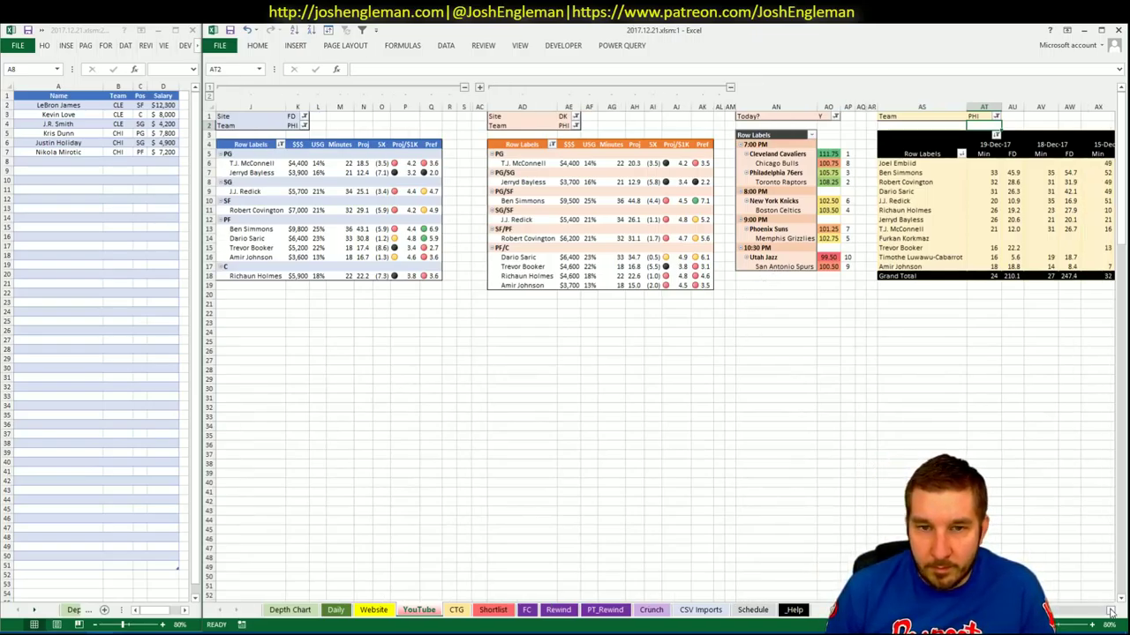
Step: Switch to Cleaning the Glass in the browser and open the Philadelphia 76ers' Shooting: Frequency table
{"action": "key", "text": "alt+Tab"}
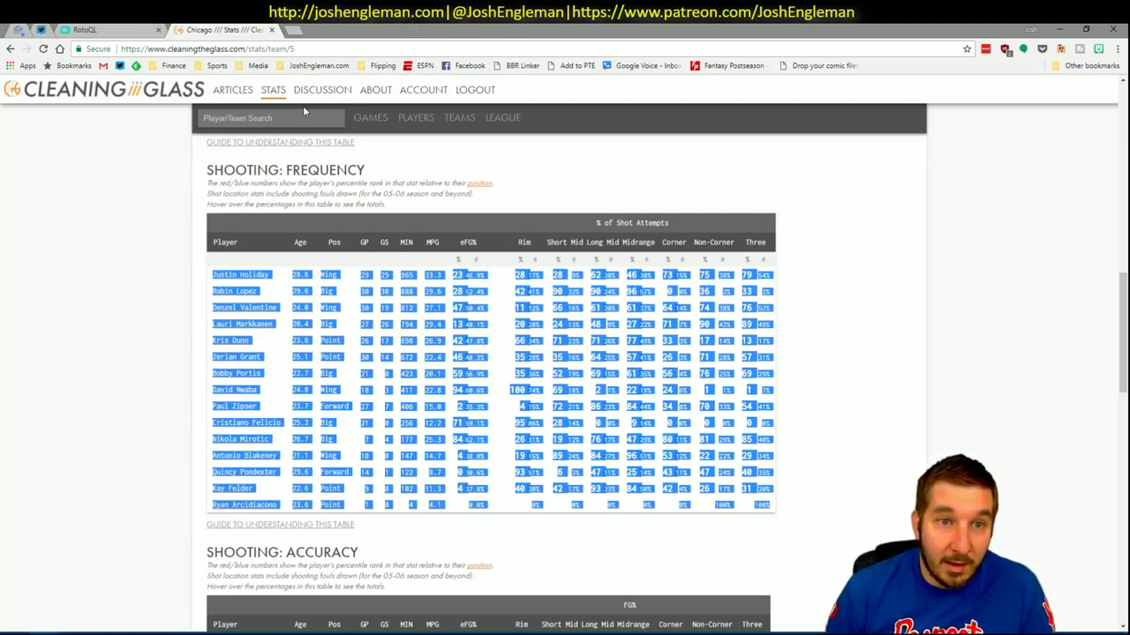
{"action": "left_click", "coordinate": [297, 116]}
{"action": "type", "text": "phia 76ers"}
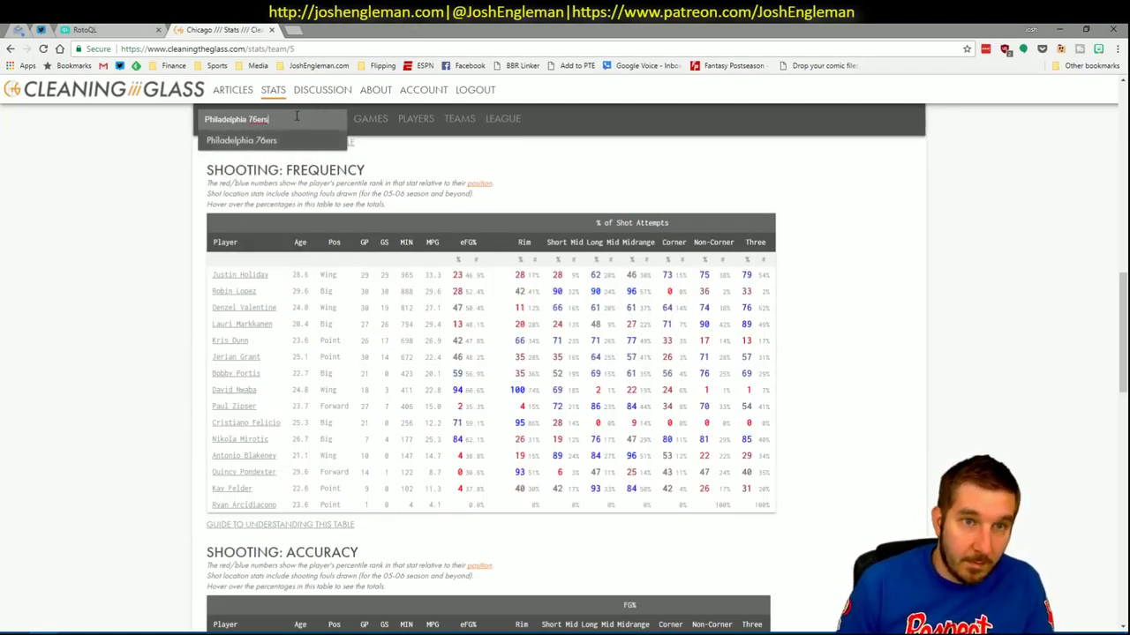
{"action": "key", "text": "Return"}
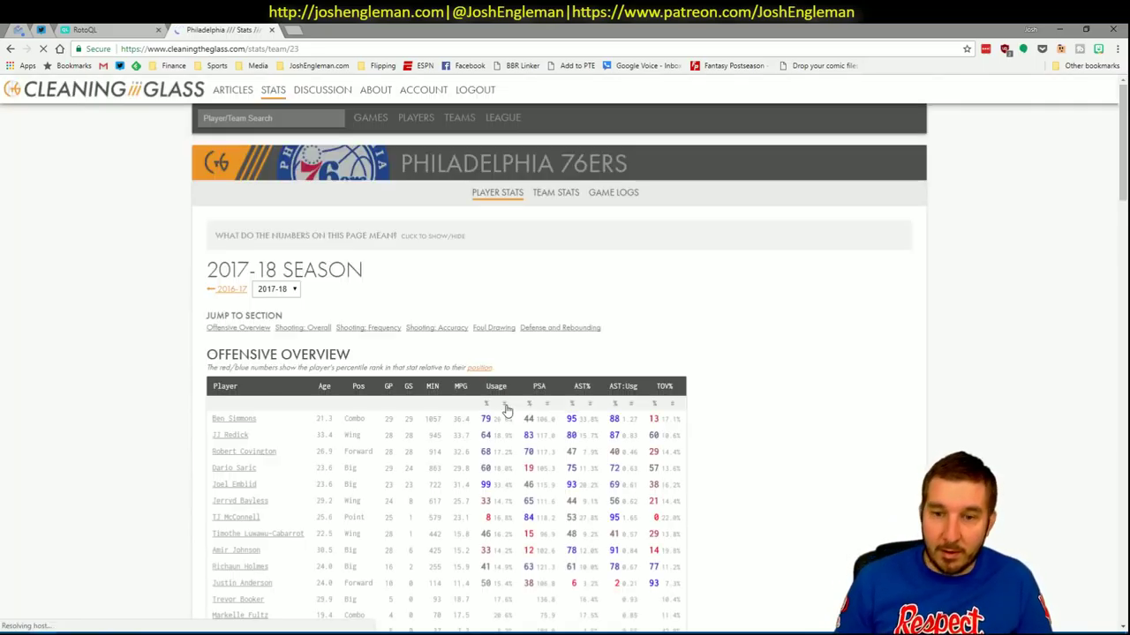
{"action": "left_click", "coordinate": [379, 328]}
{"action": "scroll", "coordinate": [630, 370], "scroll_direction": "down", "scroll_amount": 2}
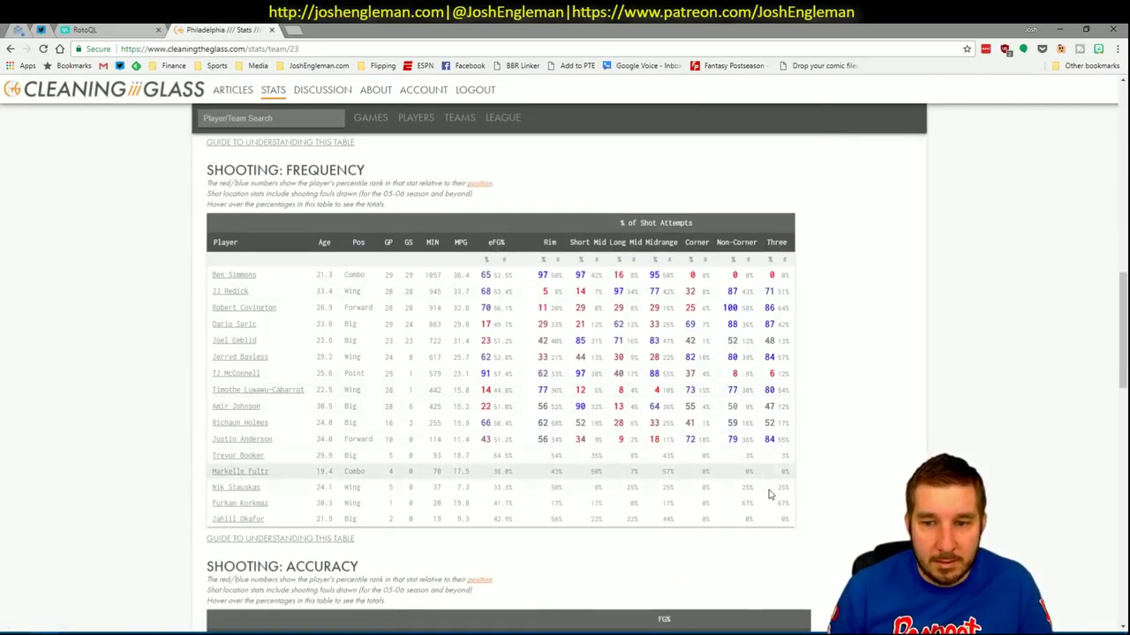
Step: Copy all Philadelphia player rows of the Shooting: Frequency table and load them into the CTG sheet in Excel
{"action": "left_click_drag", "start_coordinate": [795, 520], "coordinate": [215, 274]}
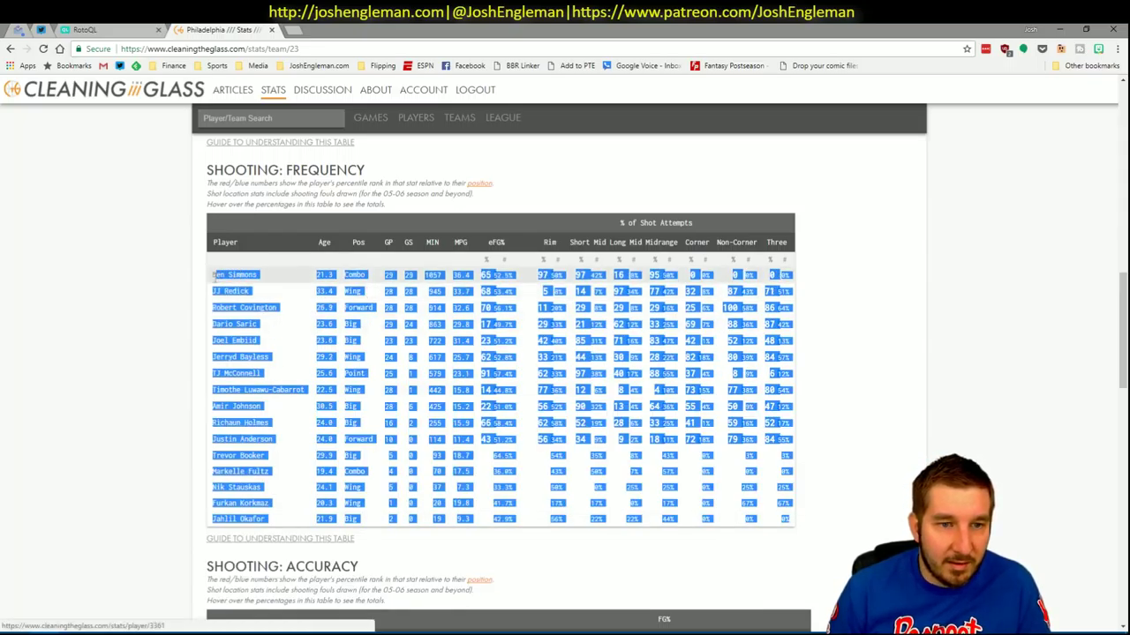
{"action": "key", "text": "alt+Tab"}
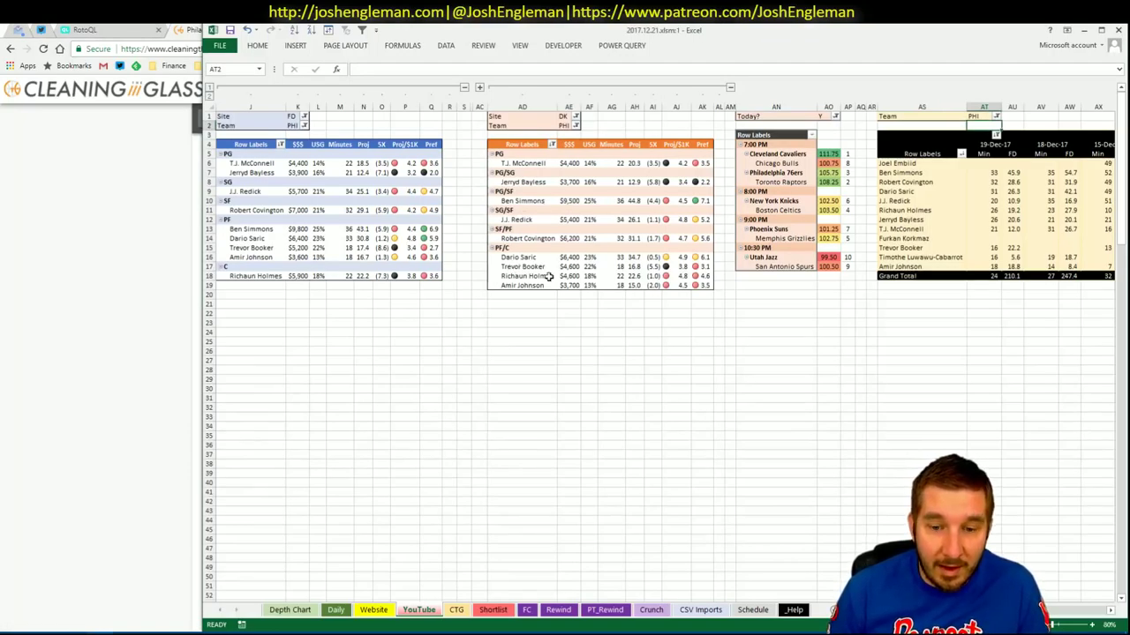
{"action": "left_click", "coordinate": [458, 614]}
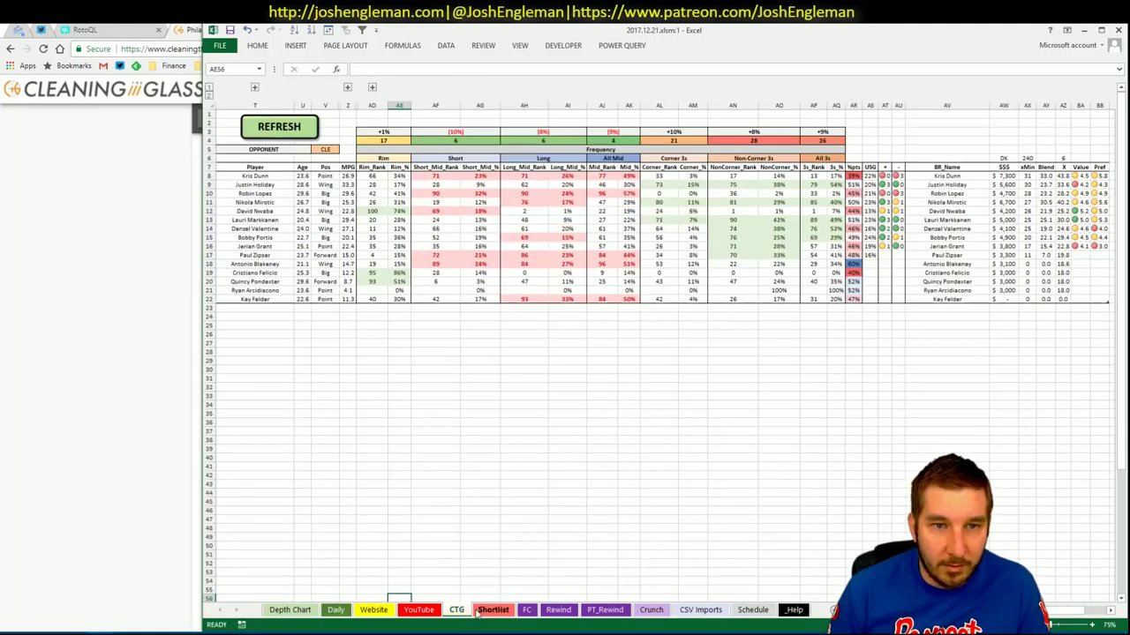
{"action": "left_click", "coordinate": [508, 615]}
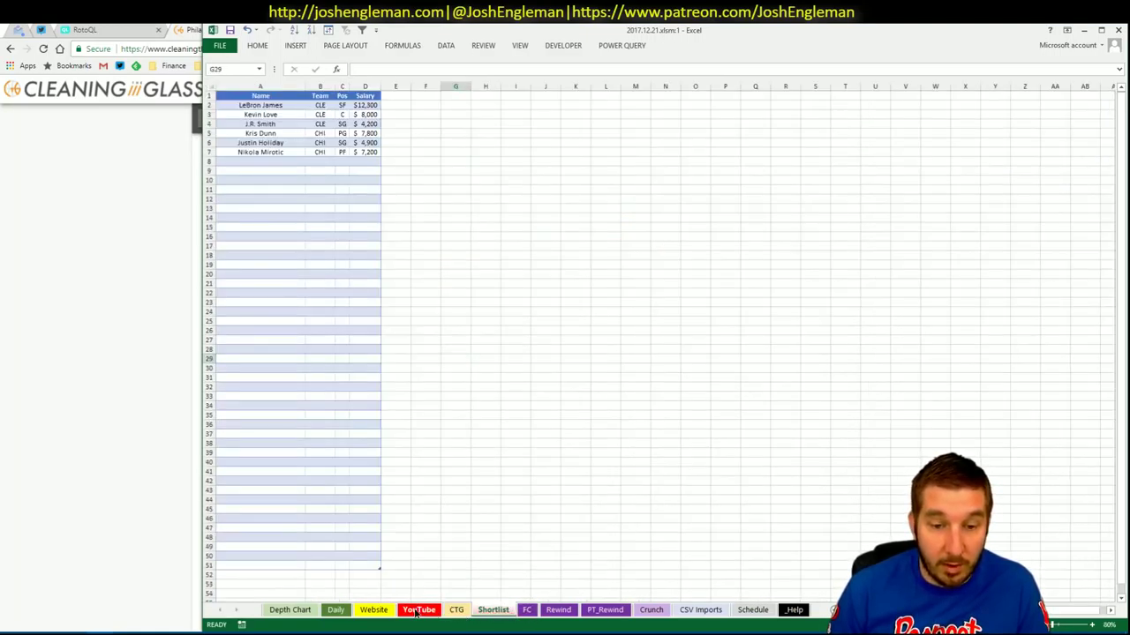
{"action": "left_click", "coordinate": [419, 611]}
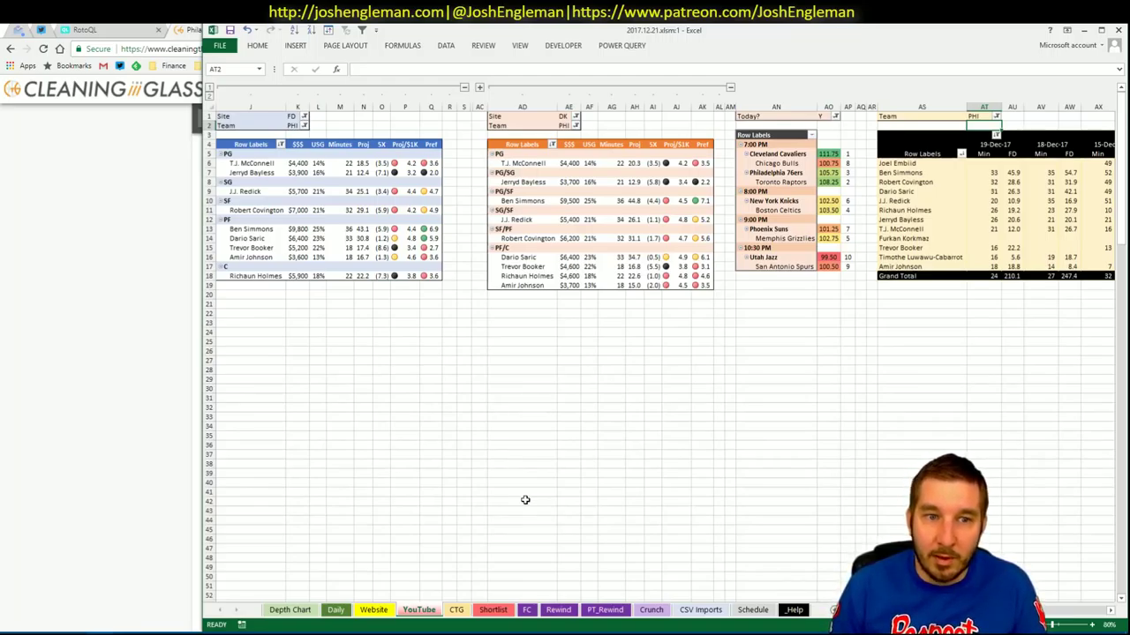
{"action": "left_click", "coordinate": [456, 610]}
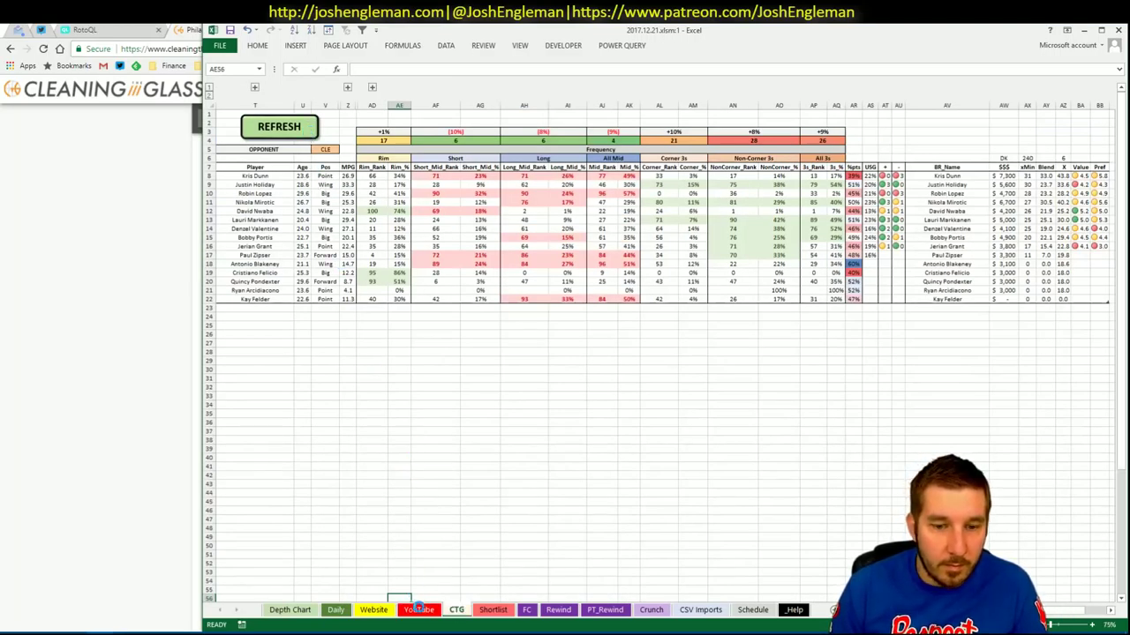
{"action": "left_click", "coordinate": [419, 609]}
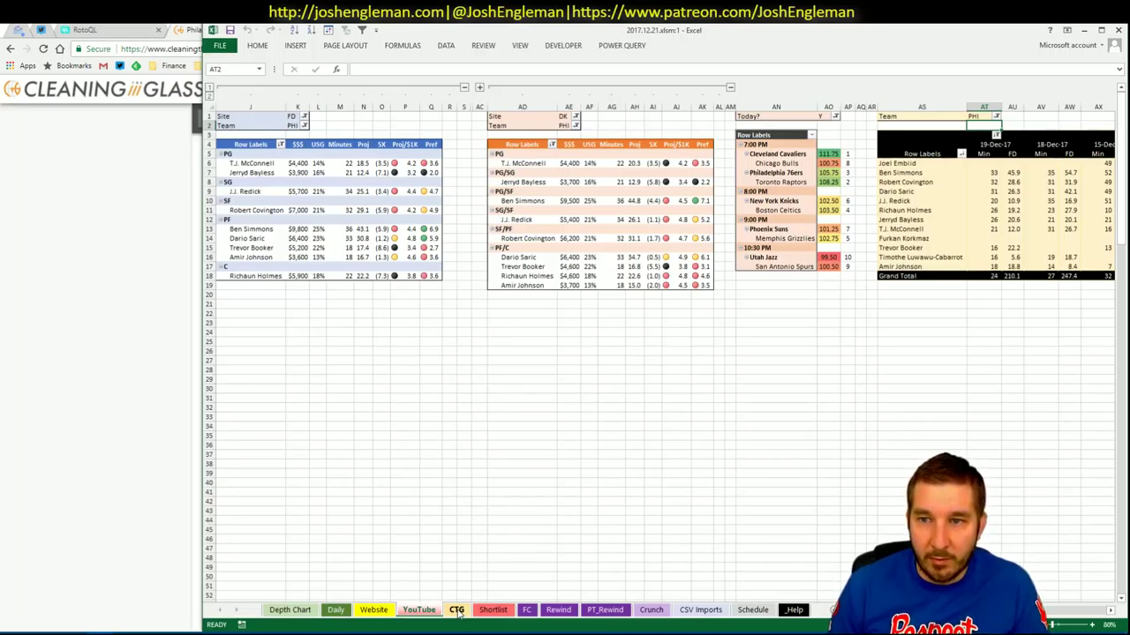
{"action": "left_click", "coordinate": [456, 610]}
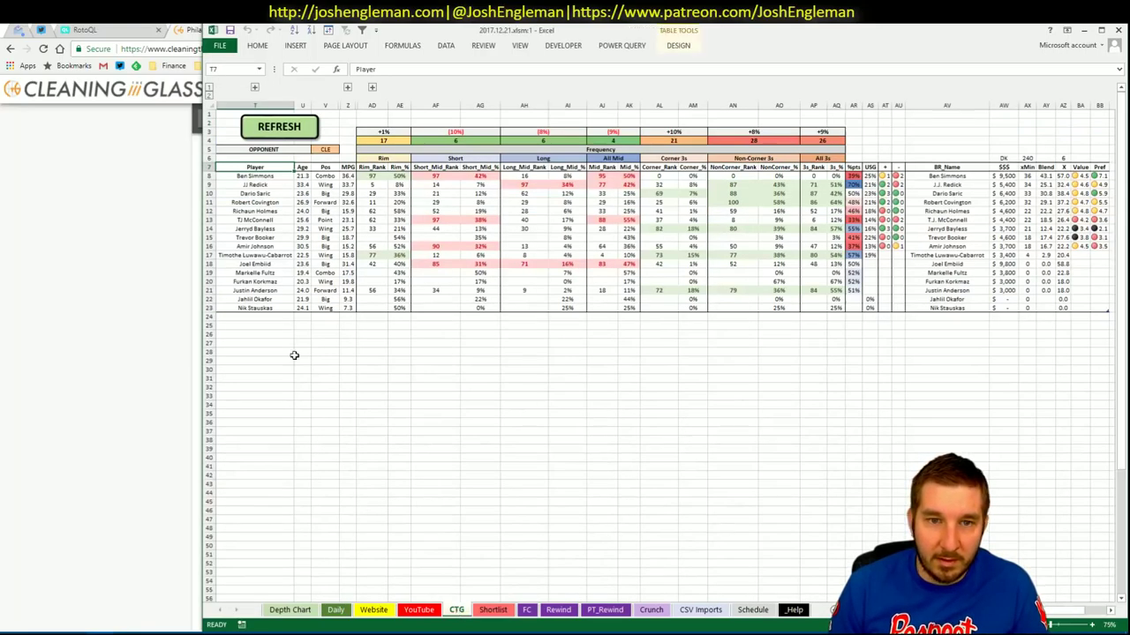
Step: Set the opponent on the CTG sheet to TOR
{"action": "left_click", "coordinate": [326, 149]}
{"action": "type", "text": "TOR"}
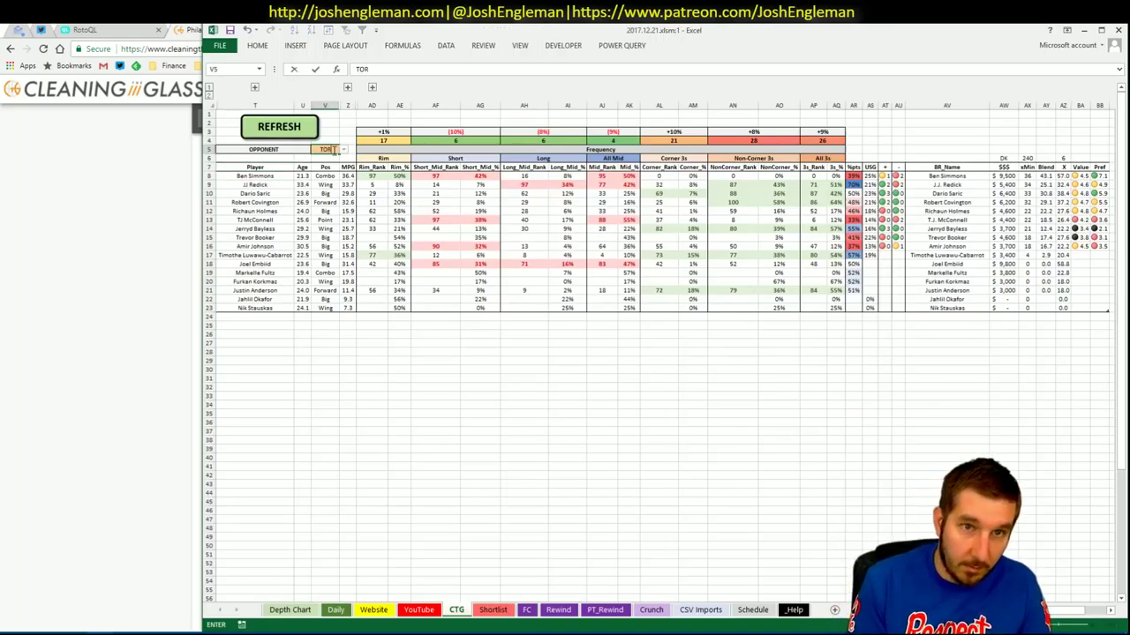
{"action": "key", "text": "Return"}
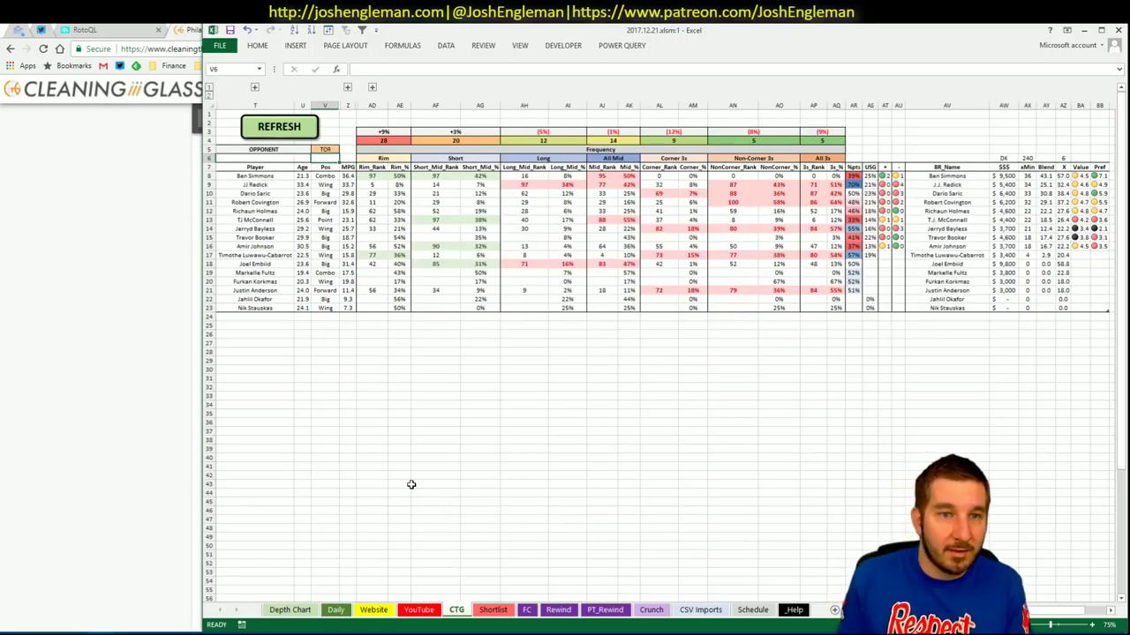
Step: Examine Ben Simmons' shot chart on his Cleaning the Glass player page, then return to the Excel workbook
{"action": "left_click", "coordinate": [118, 421]}
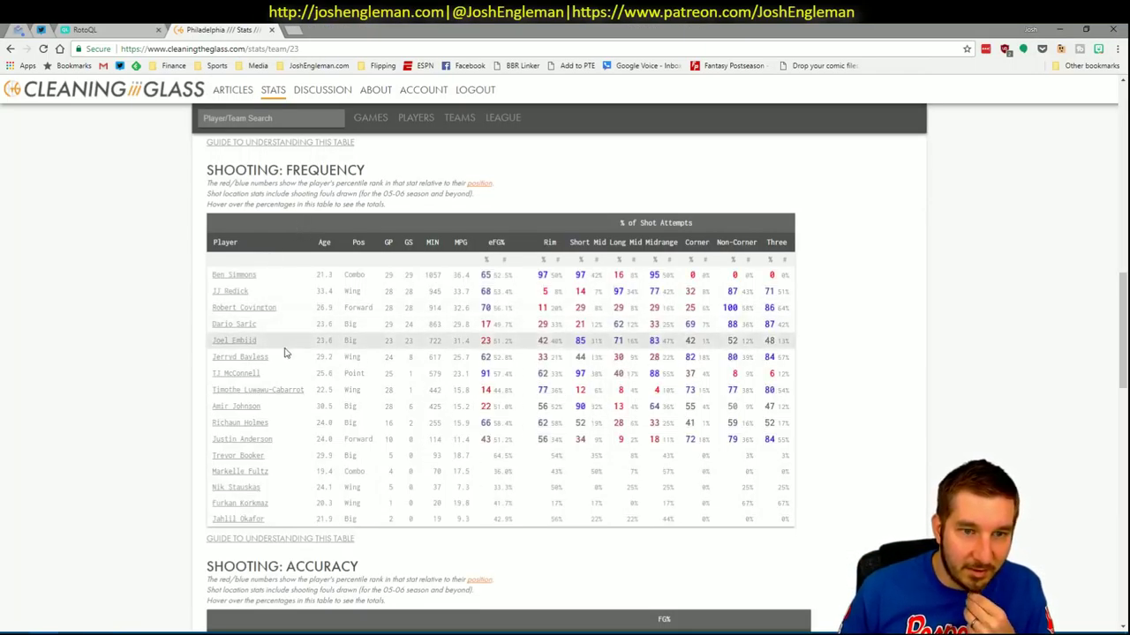
{"action": "left_click", "coordinate": [236, 276]}
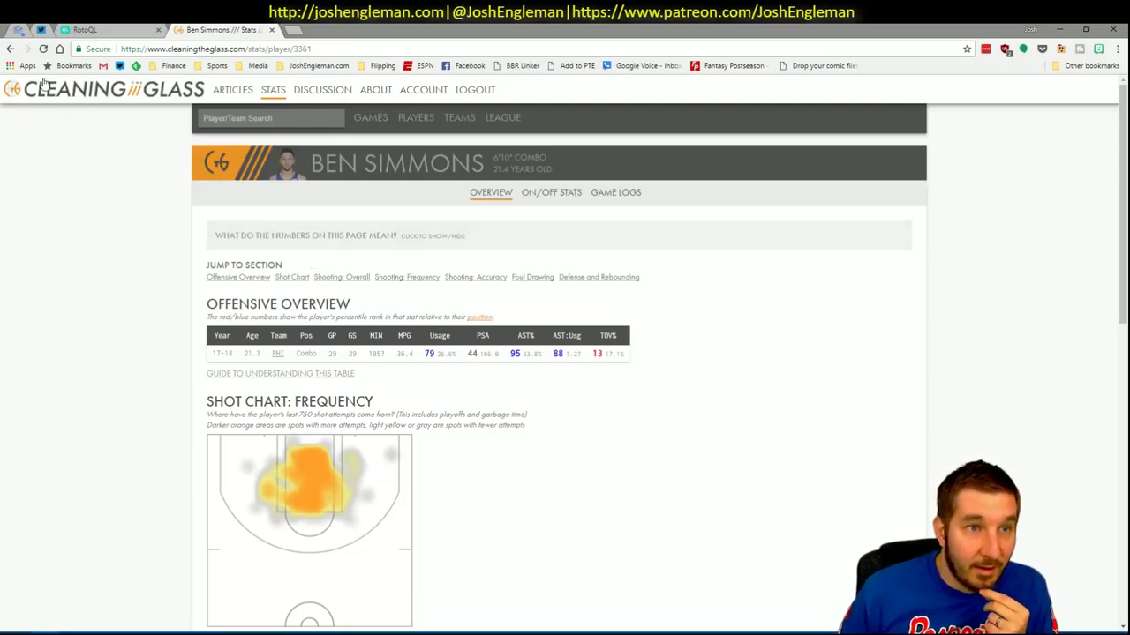
{"action": "left_click", "coordinate": [11, 51]}
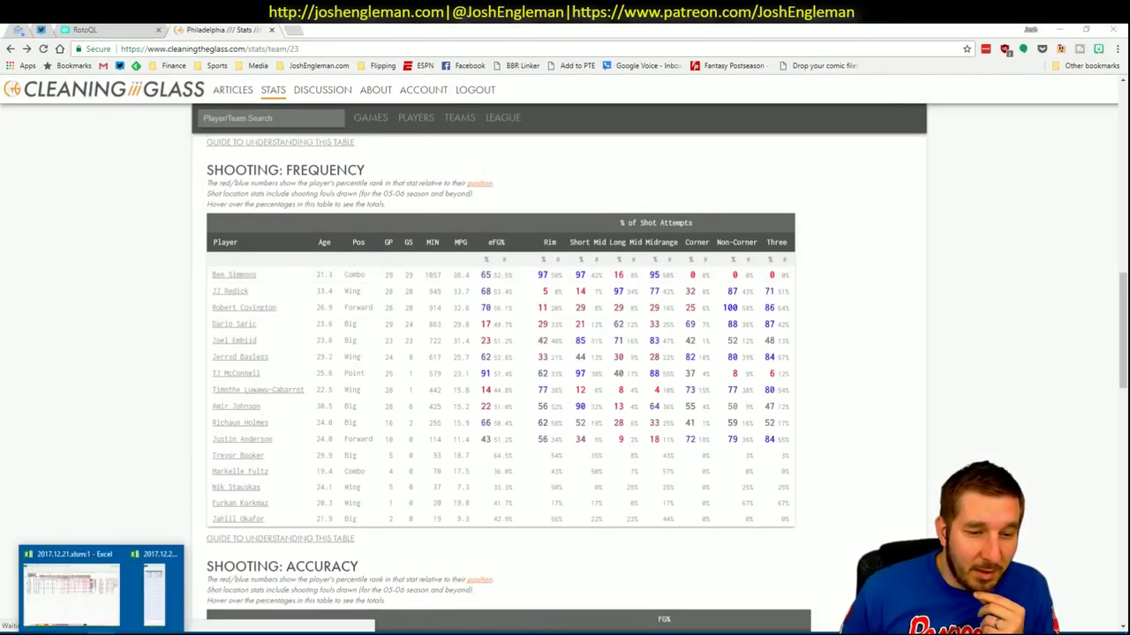
{"action": "left_click", "coordinate": [101, 624]}
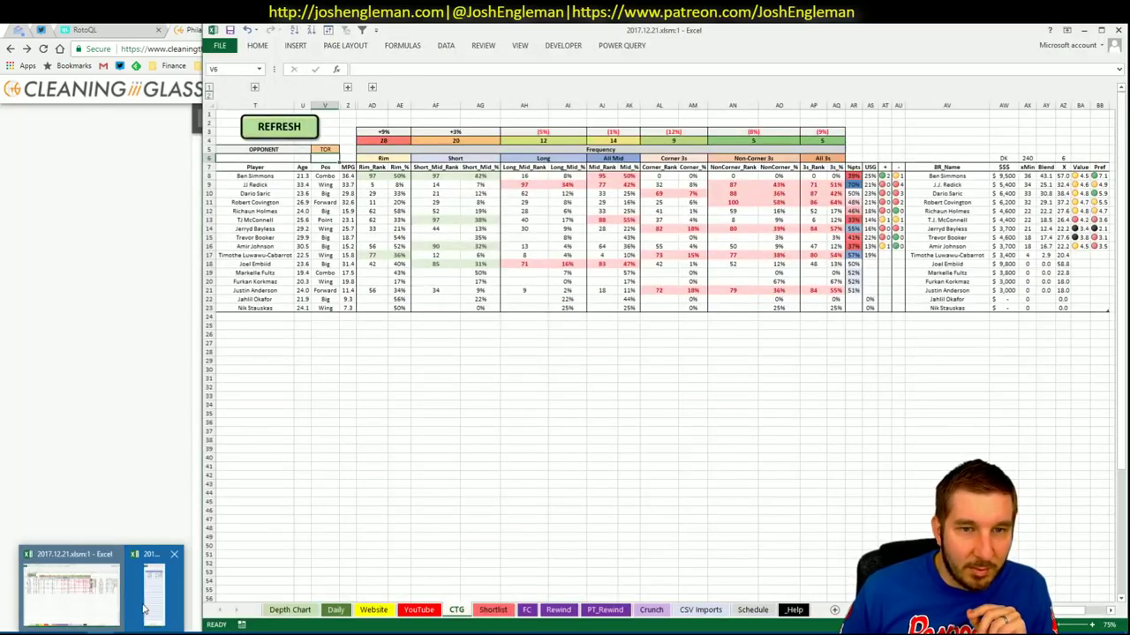
Step: Add Ben Simmons to the shortlist below Nikola Mirotic
{"action": "left_click", "coordinate": [143, 609]}
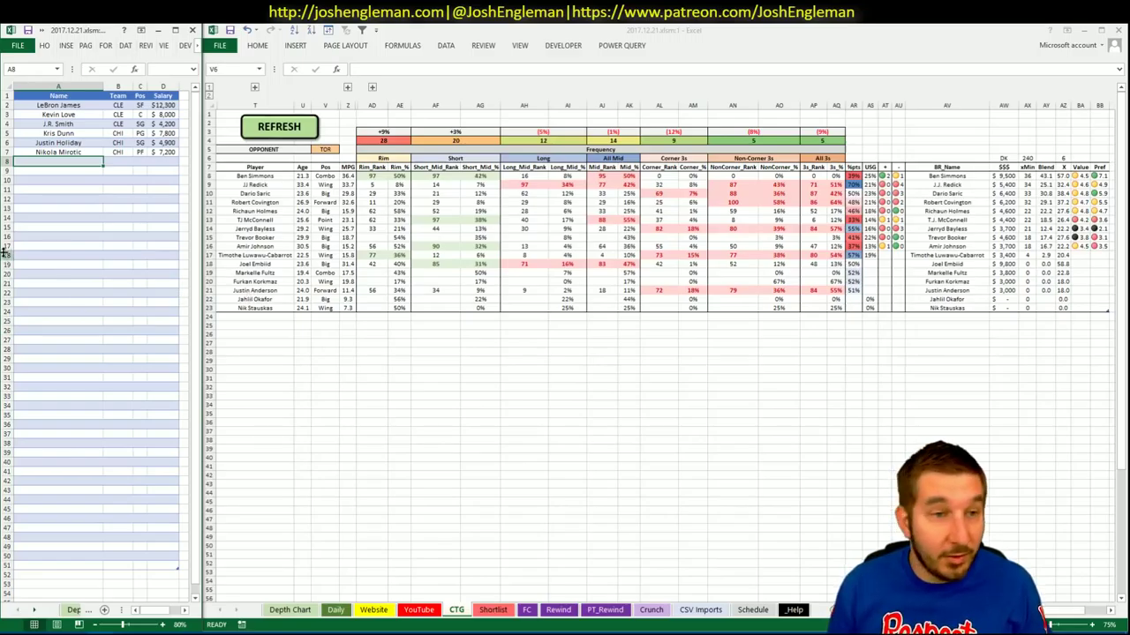
{"action": "left_click", "coordinate": [427, 611]}
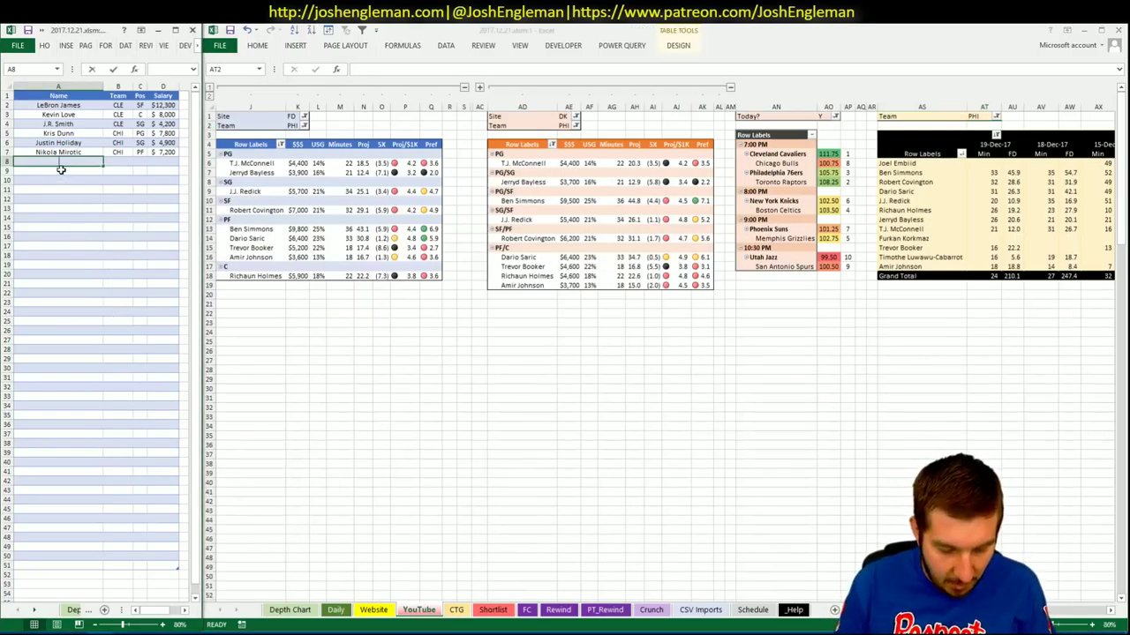
{"action": "type", "text": "Ben Simmons"}
{"action": "key", "text": "ctrl+Return"}
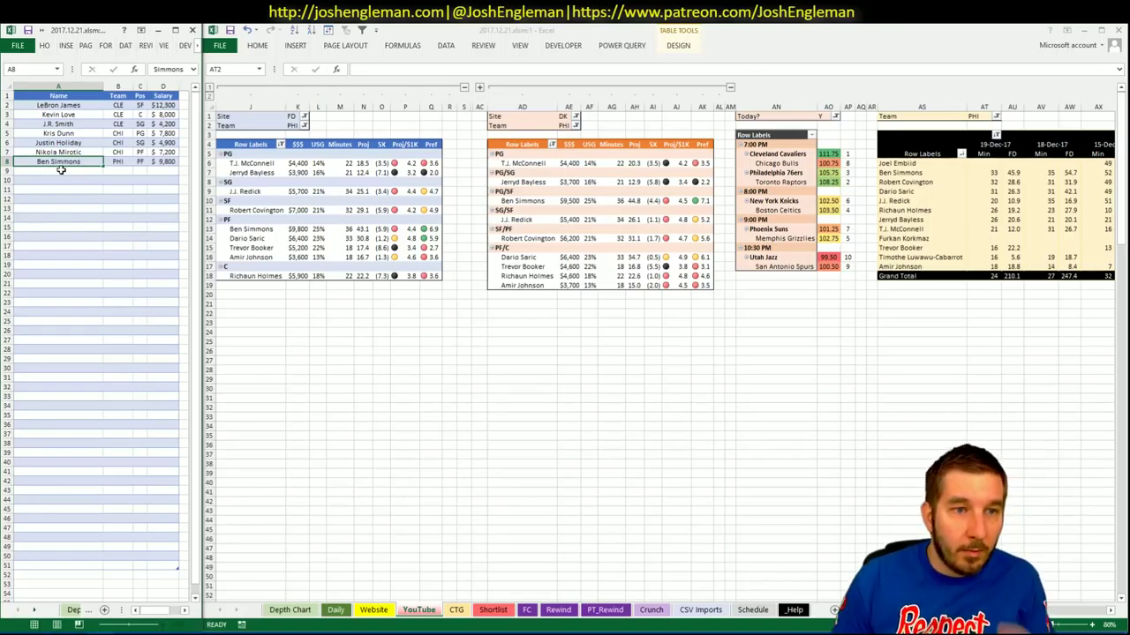
Step: Examine Dario Saric's shot frequency row on the CTG sheet and Philadelphia's recent game logs on the YouTube sheet
{"action": "left_click", "coordinate": [60, 170]}
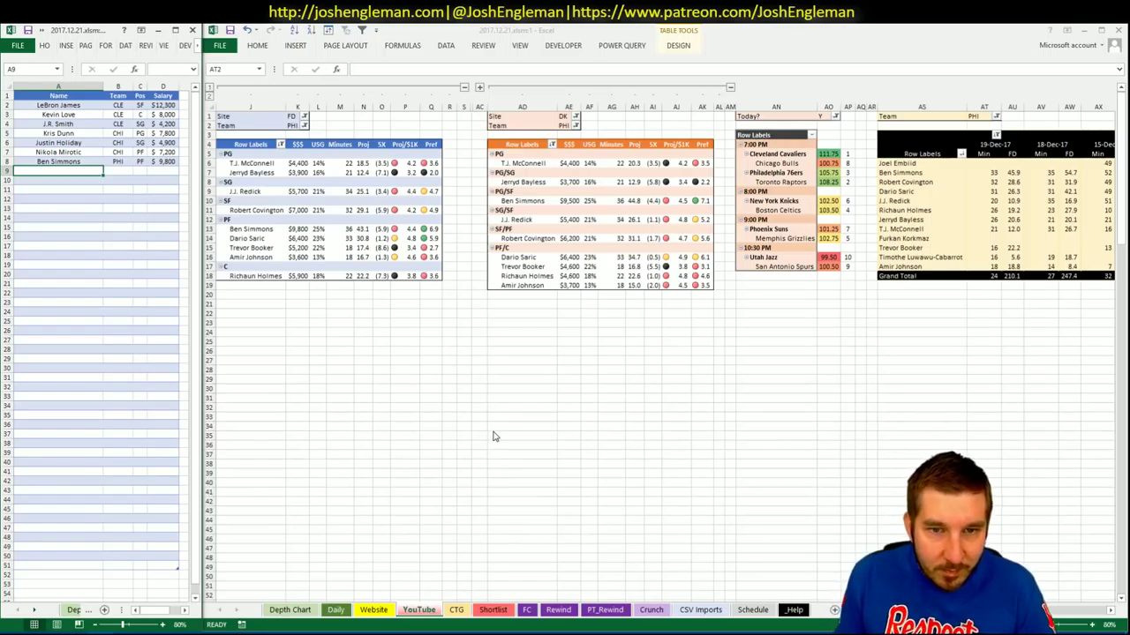
{"action": "left_click", "coordinate": [460, 609]}
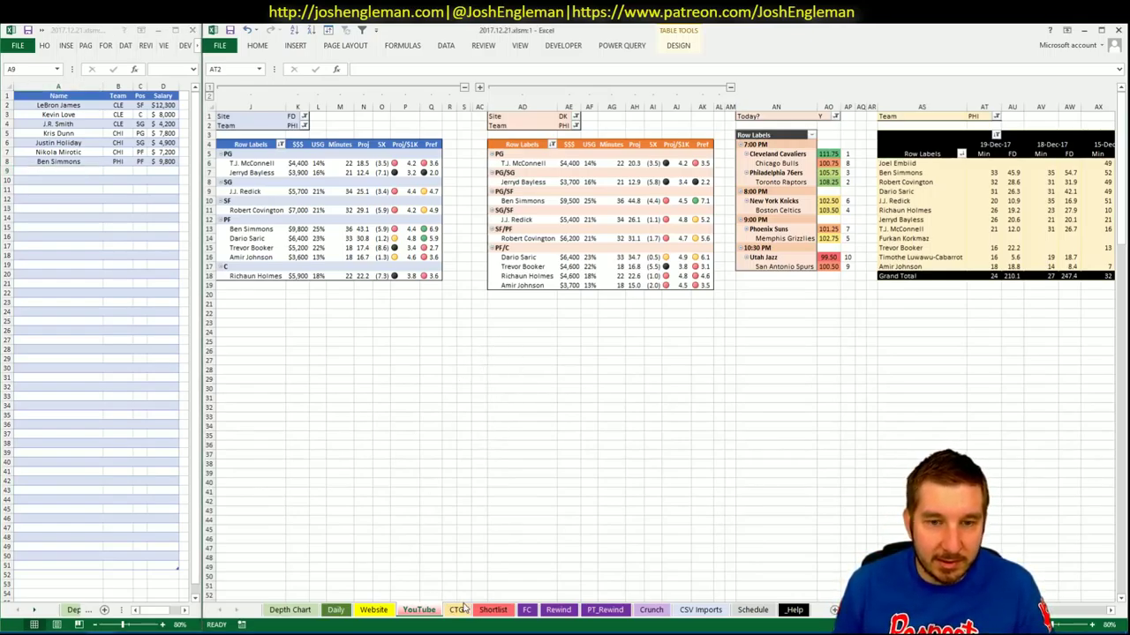
{"action": "left_click", "coordinate": [460, 608]}
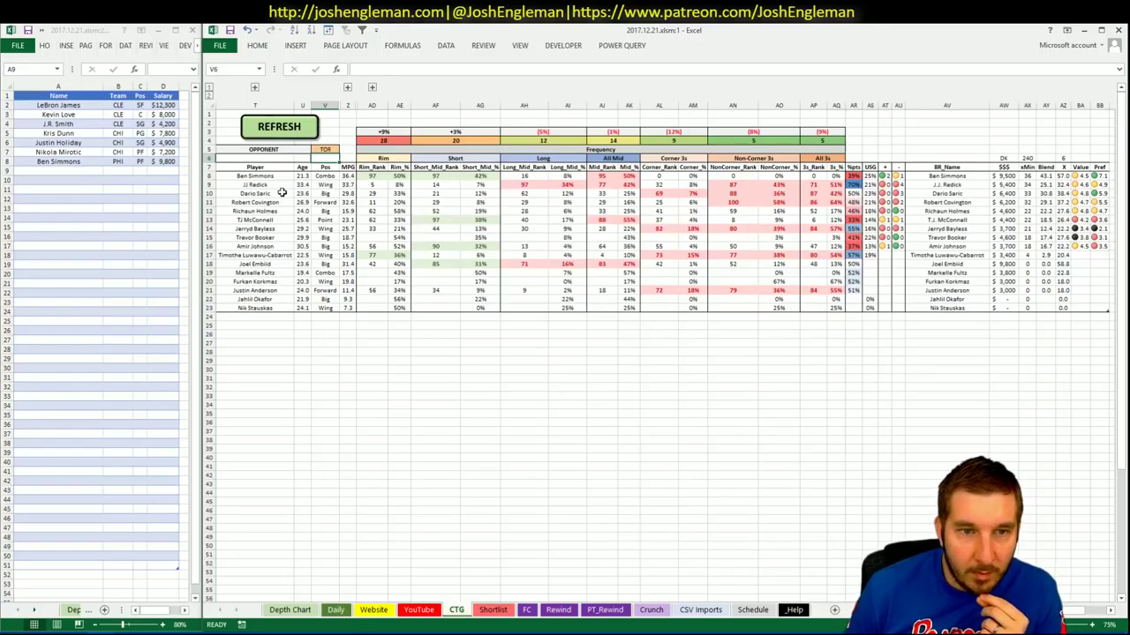
{"action": "left_click", "coordinate": [210, 193]}
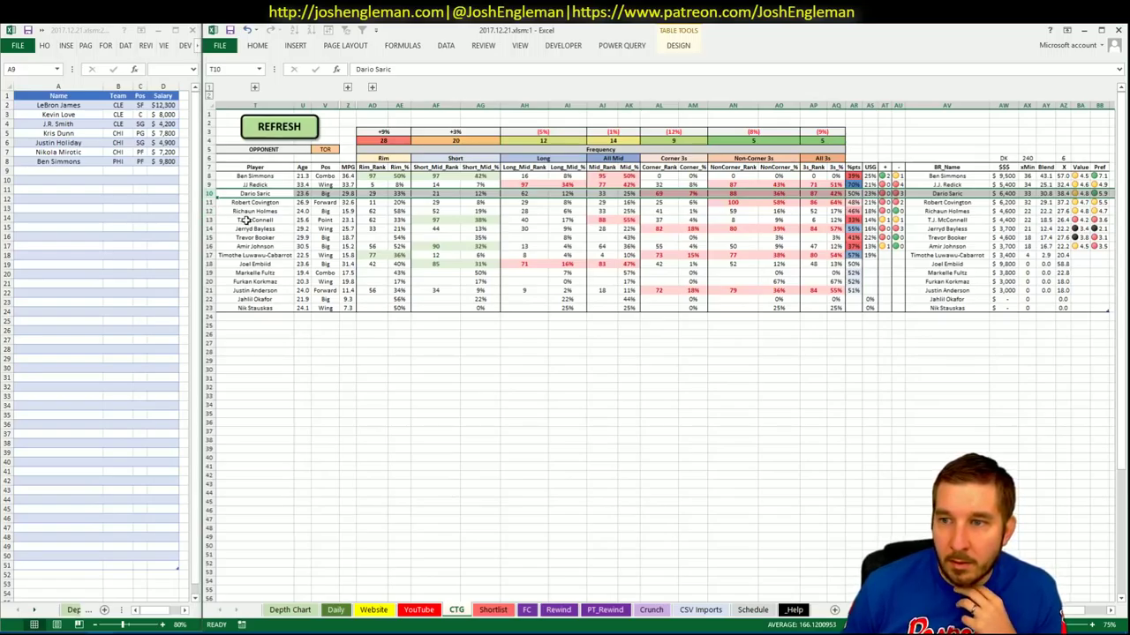
{"action": "left_click", "coordinate": [419, 609]}
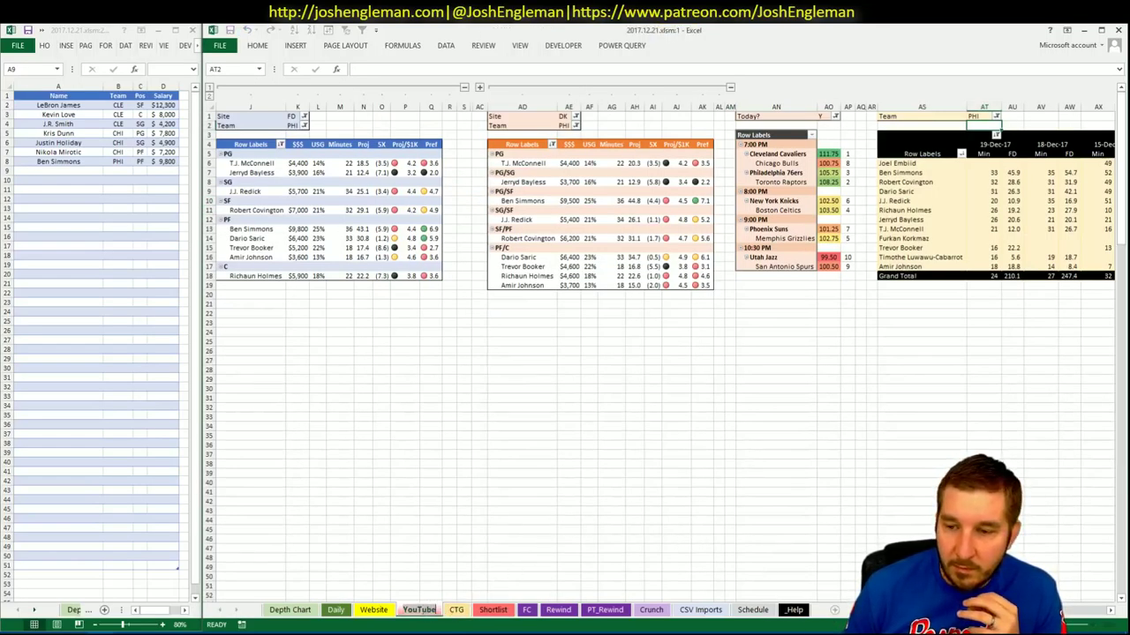
{"action": "scroll", "coordinate": [1104, 626], "scroll_direction": "right", "scroll_amount": 5}
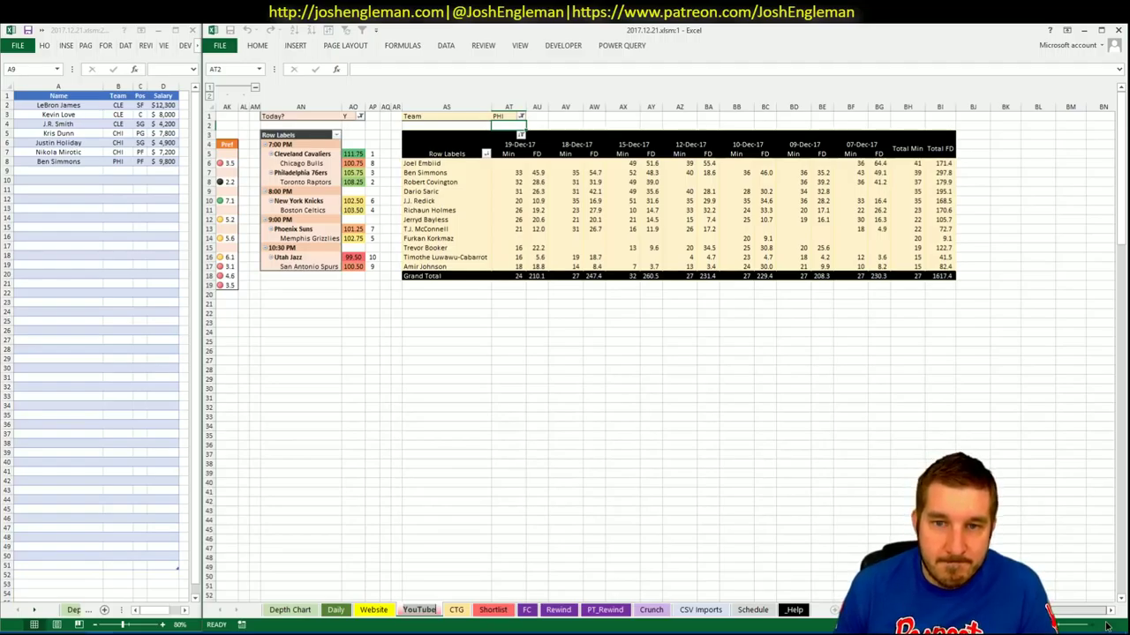
{"action": "scroll", "coordinate": [1107, 626], "scroll_direction": "left", "scroll_amount": 5}
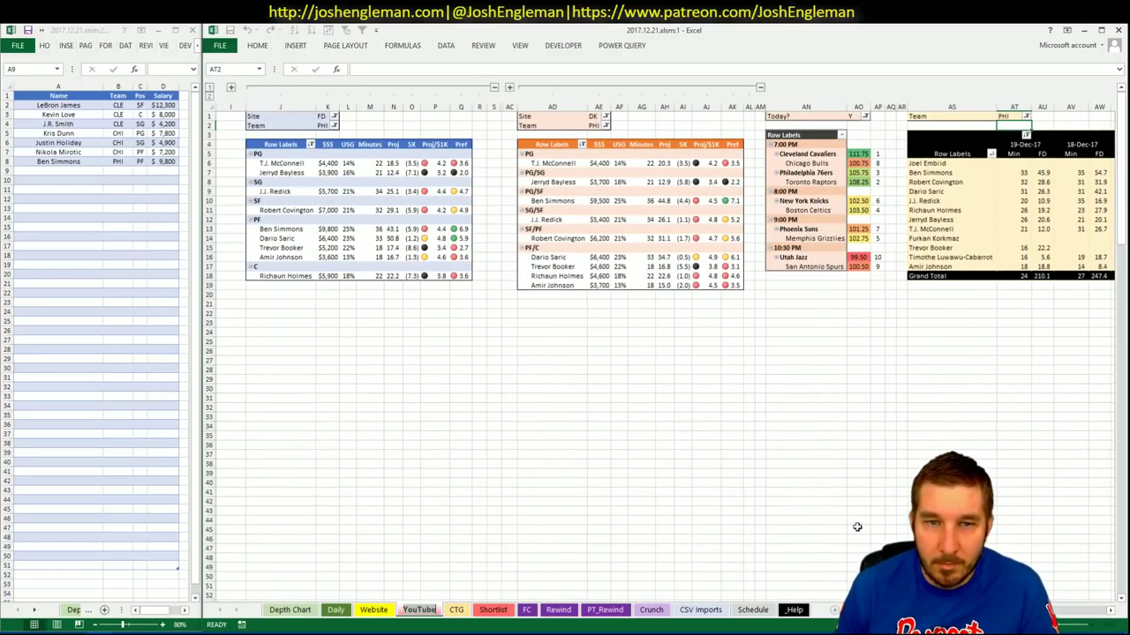
Step: Add Dario Saric to the shortlist below Ben Simmons, correcting the spelling of the surname
{"action": "left_click", "coordinate": [80, 171]}
{"action": "type", "text": "Dario"}
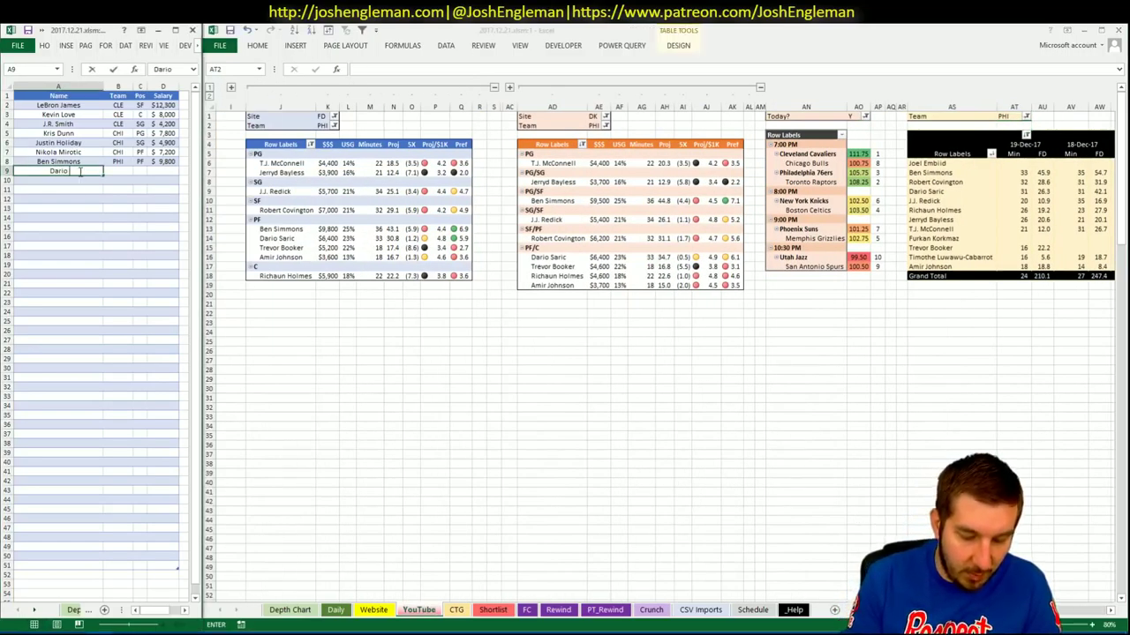
{"action": "type", "text": " Saro"}
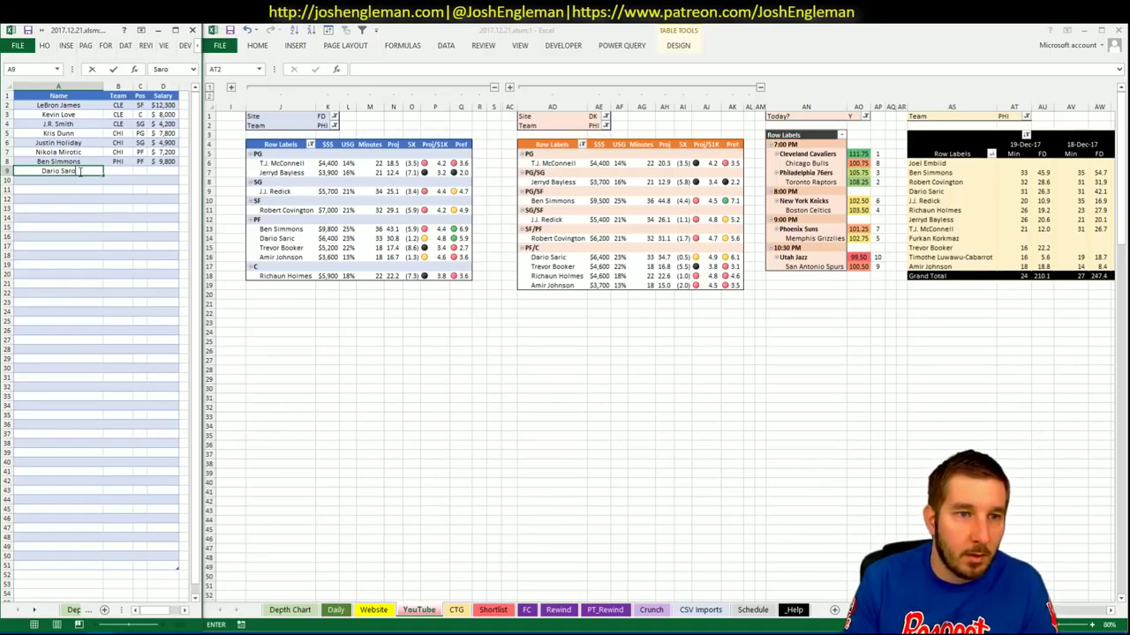
{"action": "type", "text": "c"}
{"action": "key", "text": "Return"}
{"action": "left_click", "coordinate": [79, 171]}
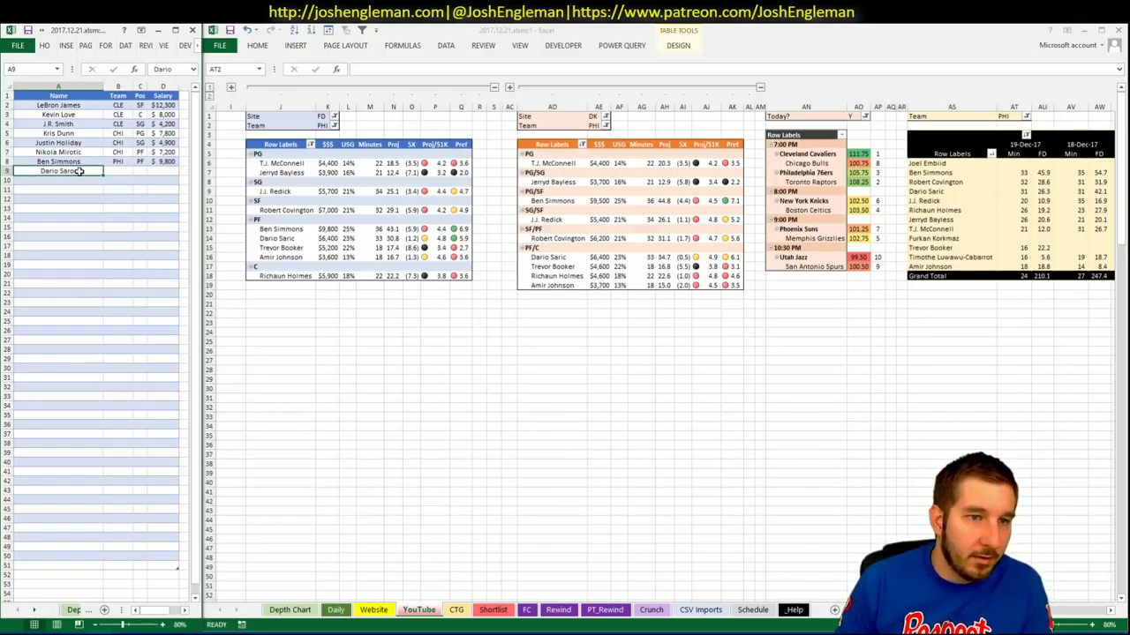
{"action": "double_click", "coordinate": [79, 171]}
{"action": "key", "text": "BackSpace"}
{"action": "key", "text": "BackSpace"}
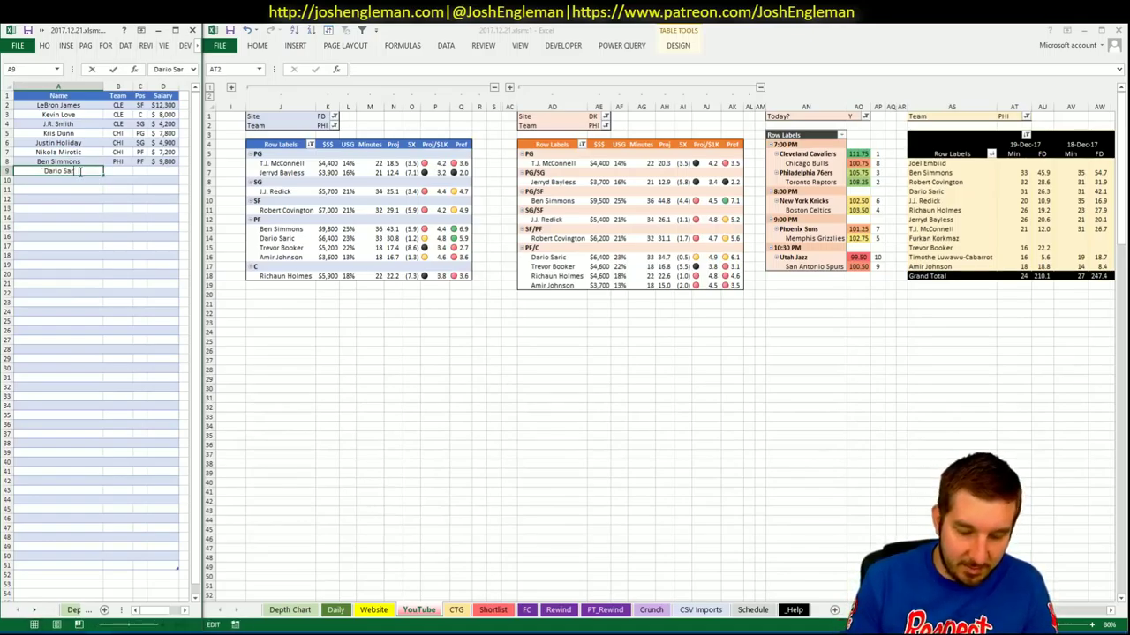
{"action": "type", "text": "ic"}
{"action": "key", "text": "Return"}
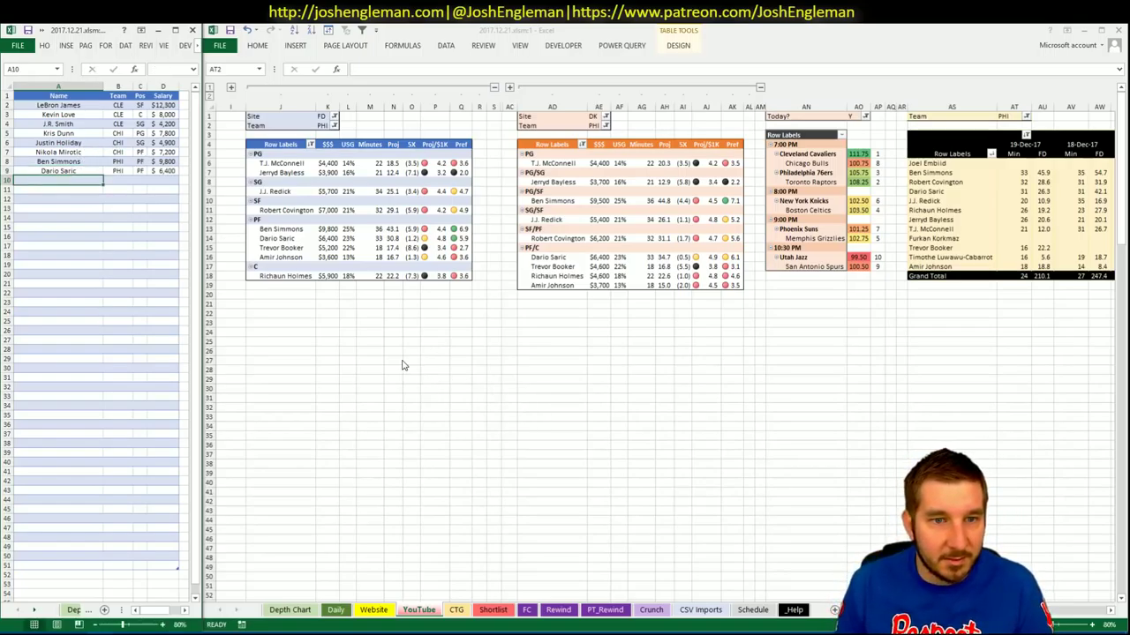
Step: Set the team filter of both the FD and DK projection tables on the YouTube sheet to TOR
{"action": "left_click", "coordinate": [452, 609]}
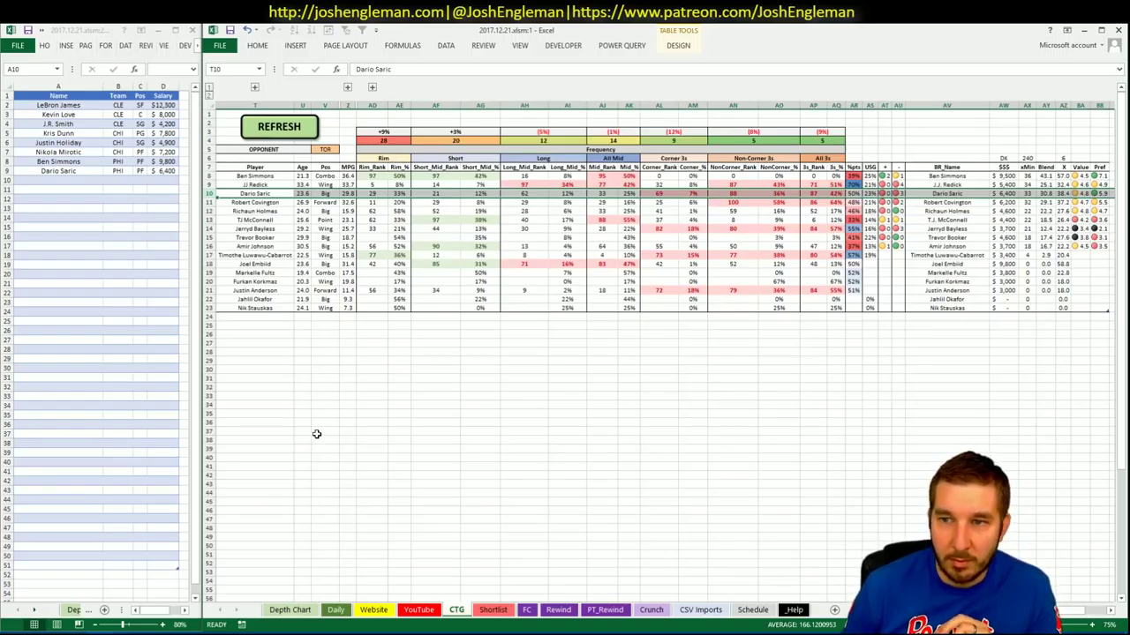
{"action": "left_click", "coordinate": [430, 611]}
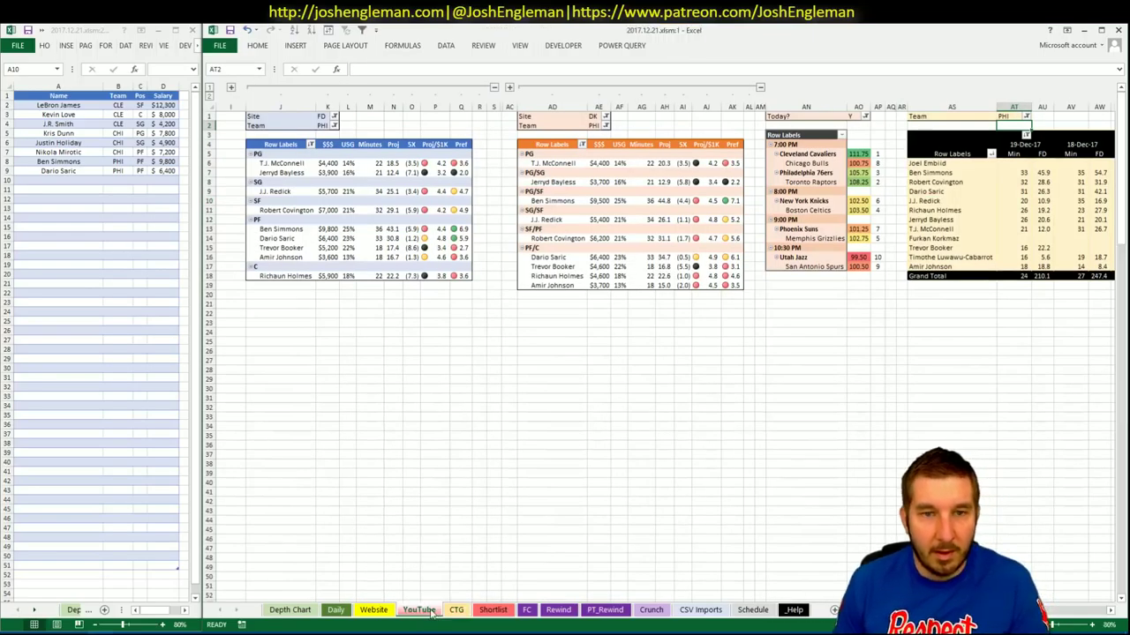
{"action": "left_click", "coordinate": [327, 125]}
{"action": "type", "text": "TOR"}
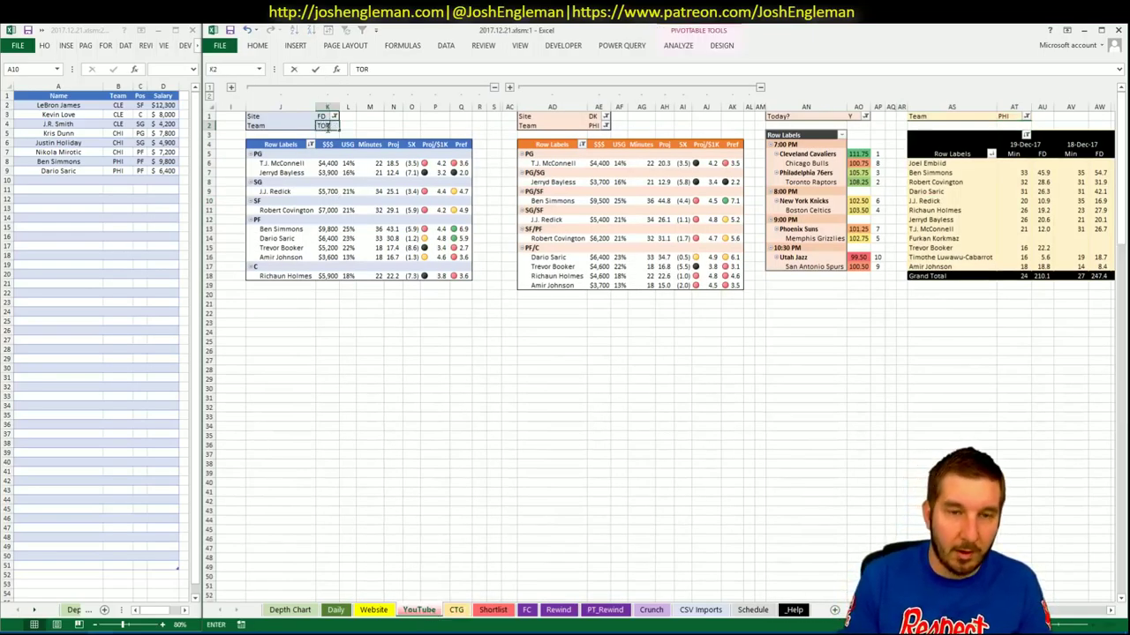
{"action": "key", "text": "Return"}
{"action": "left_click", "coordinate": [605, 126]}
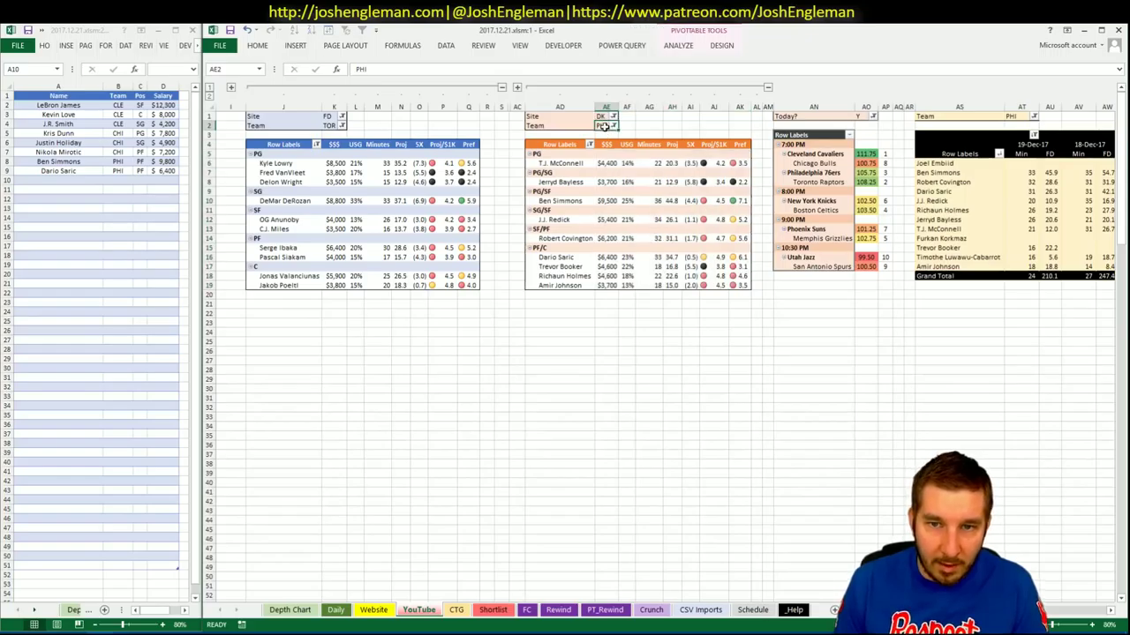
{"action": "type", "text": "TOR"}
{"action": "key", "text": "Return"}
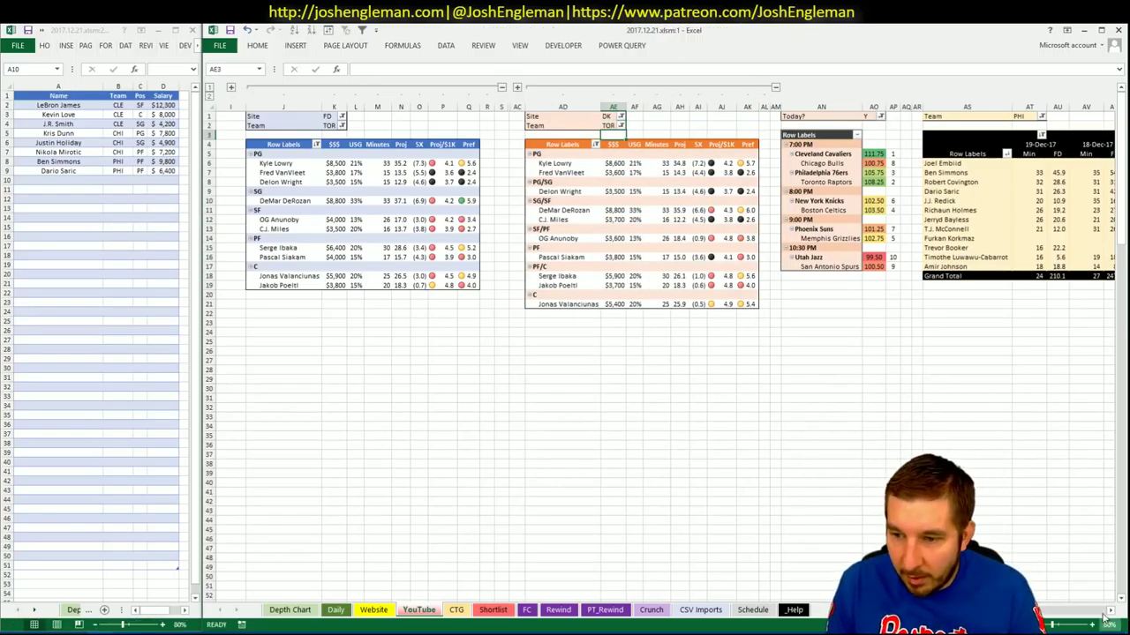
Step: Set the opponent on the CTG sheet to PHI
{"action": "left_click", "coordinate": [1109, 610]}
{"action": "left_click", "coordinate": [456, 610]}
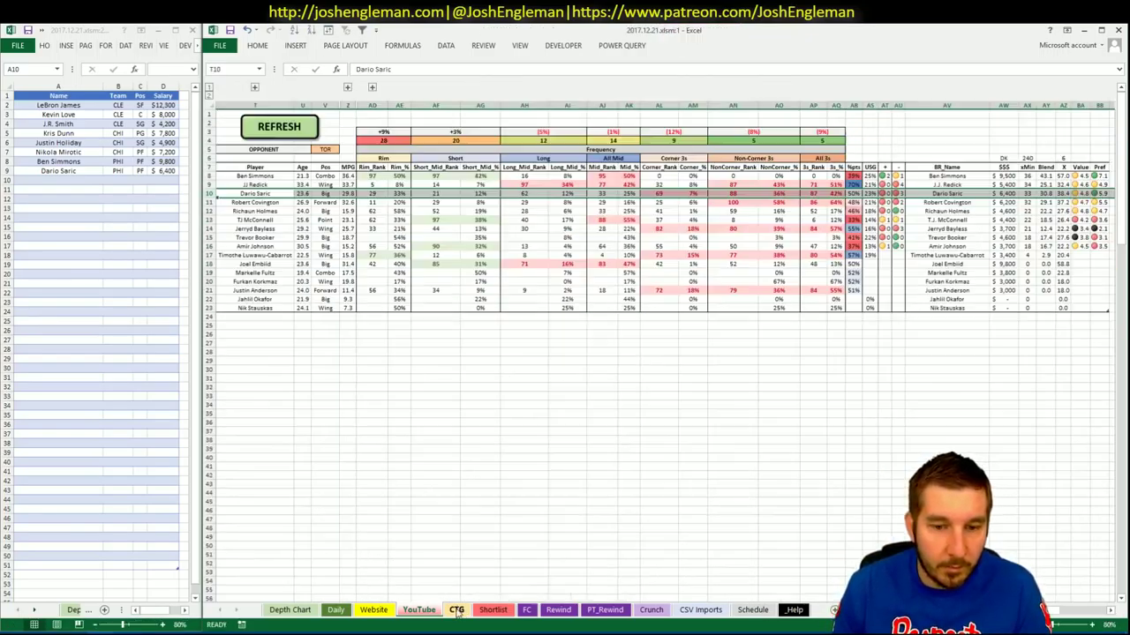
{"action": "left_click", "coordinate": [320, 150]}
{"action": "type", "text": "PHI"}
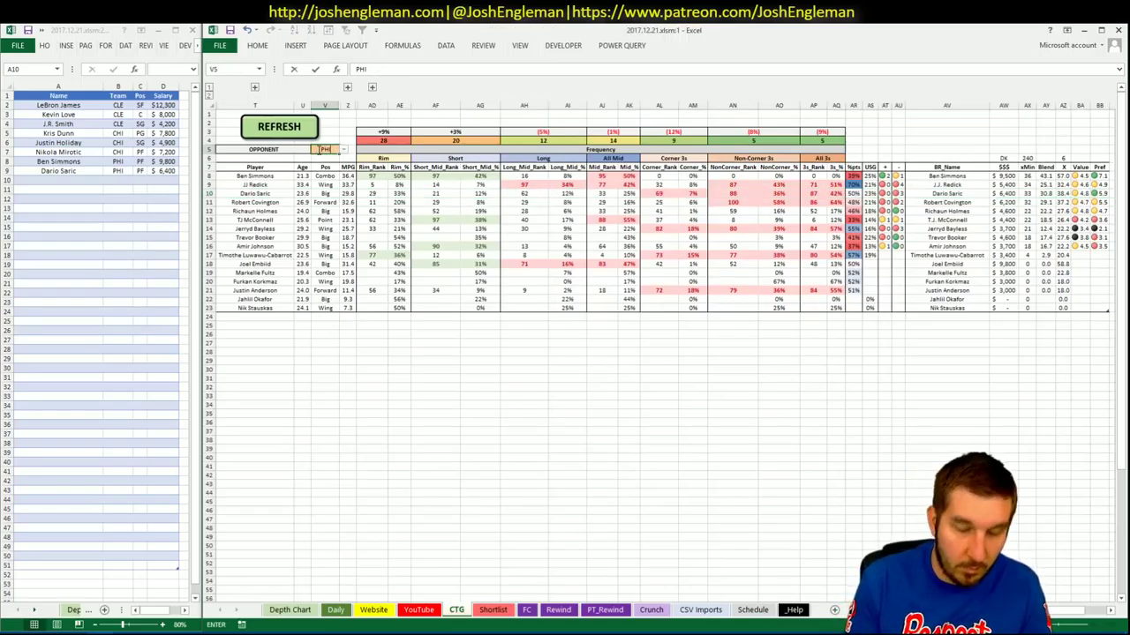
{"action": "key", "text": "Return"}
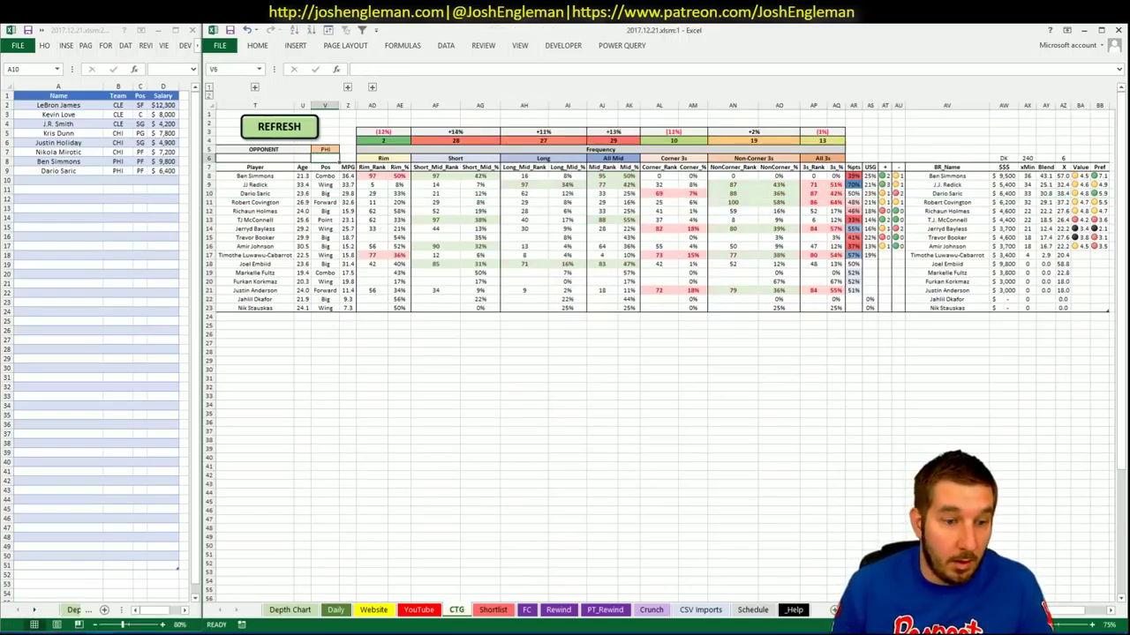
Step: Switch to the browser and open the Toronto Raptors team stats page on Cleaning the Glass
{"action": "key", "text": "alt+Tab"}
{"action": "left_click", "coordinate": [298, 118]}
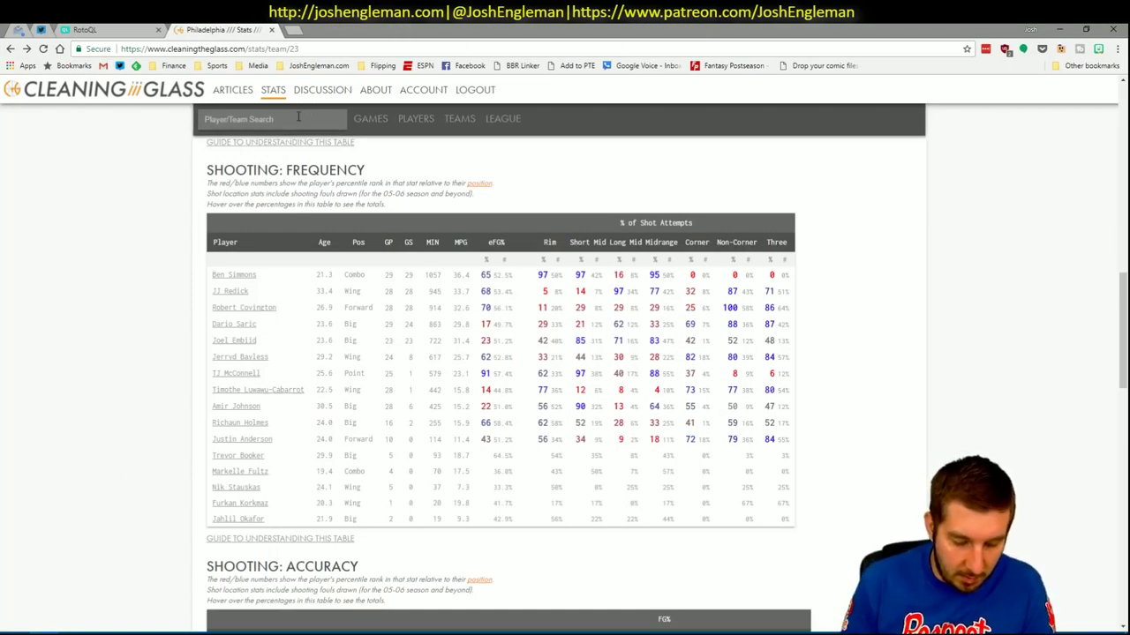
{"action": "type", "text": "tor"}
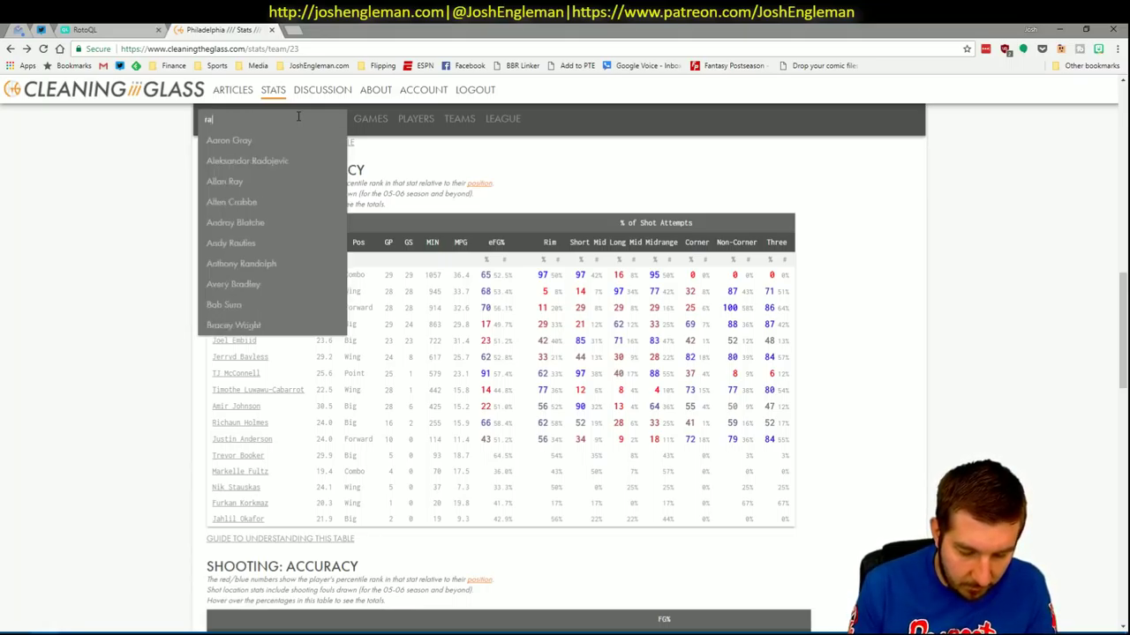
{"action": "key", "text": "Down"}
{"action": "key", "text": "Return"}
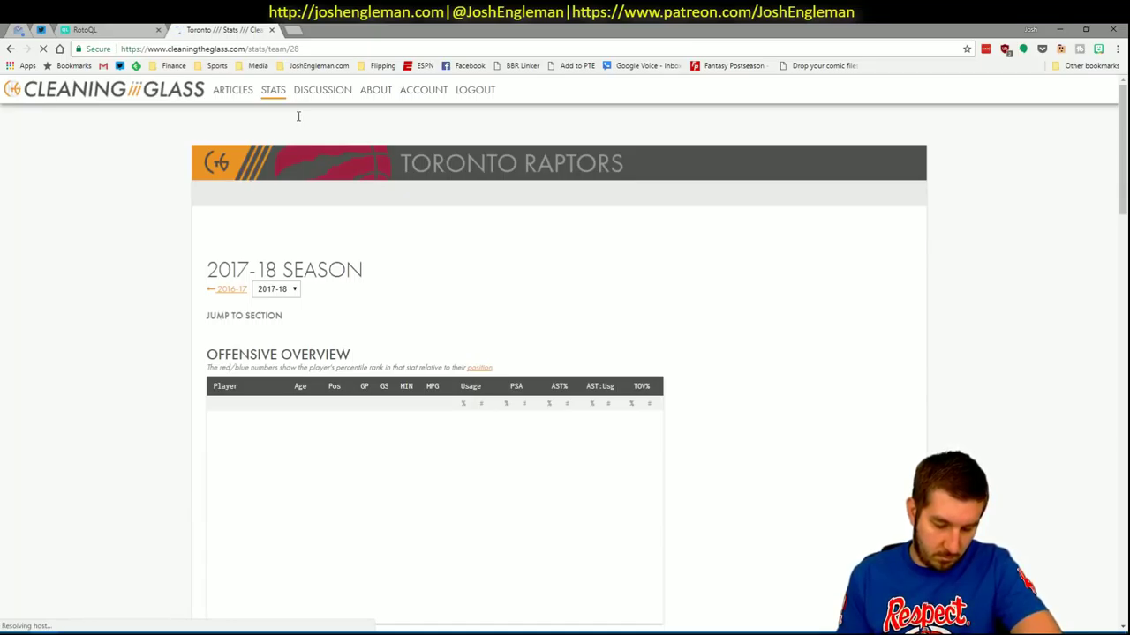
Step: Copy all Toronto player rows of the Shooting: Frequency table and load them into the CTG sheet in Excel
{"action": "scroll", "coordinate": [388, 325], "scroll_direction": "down", "scroll_amount": 1}
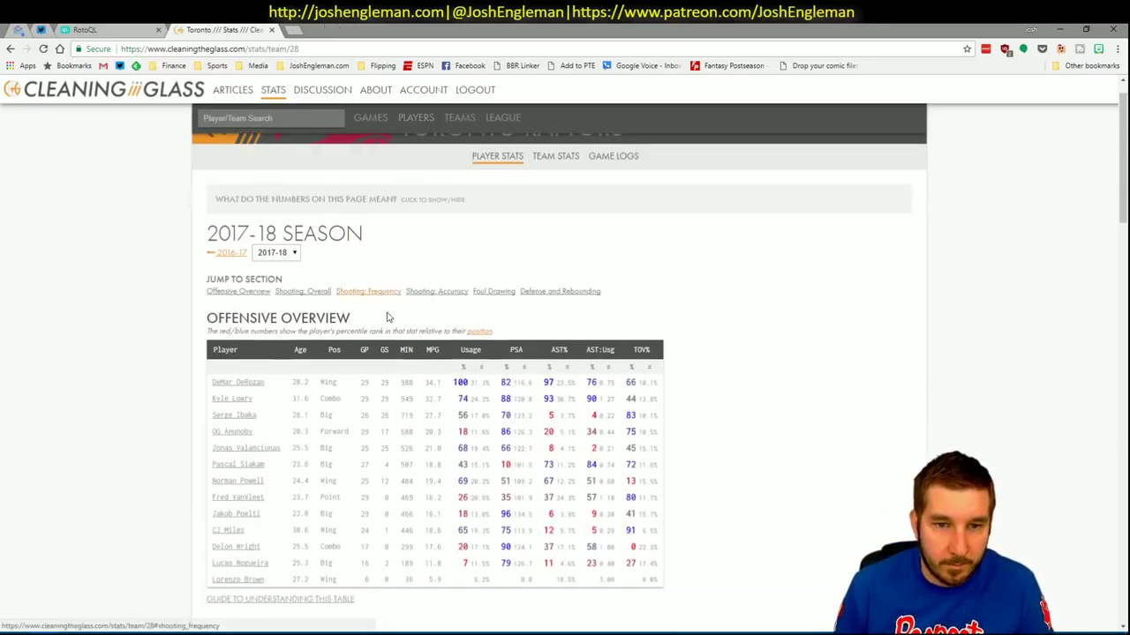
{"action": "left_click_drag", "start_coordinate": [384, 324], "coordinate": [371, 265]}
{"action": "key", "text": "alt+Tab"}
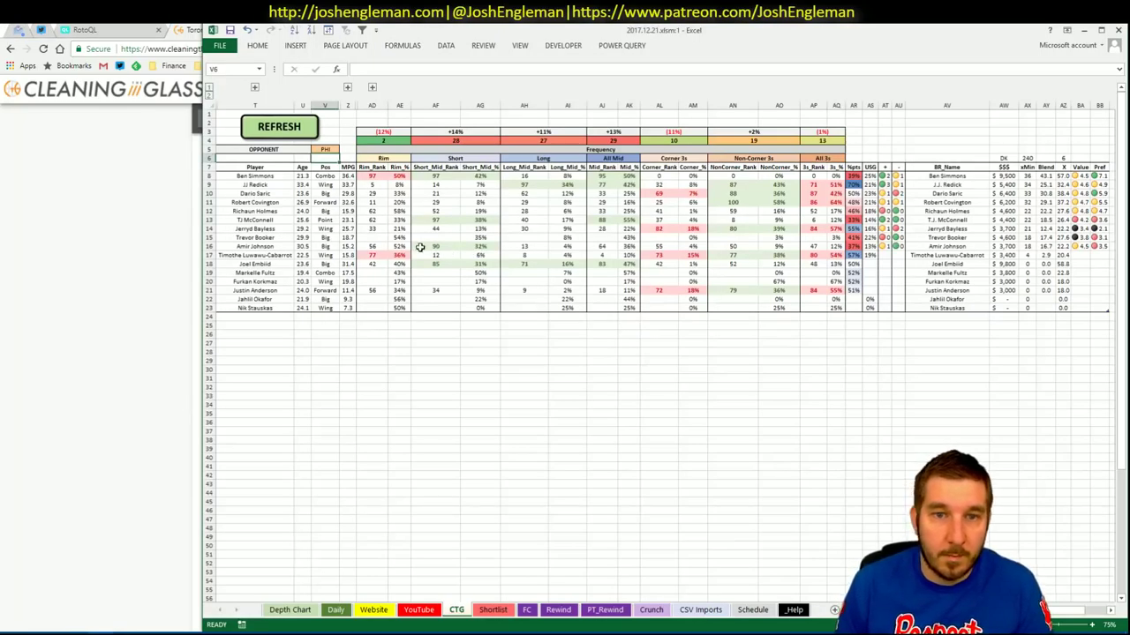
{"action": "left_click", "coordinate": [292, 126]}
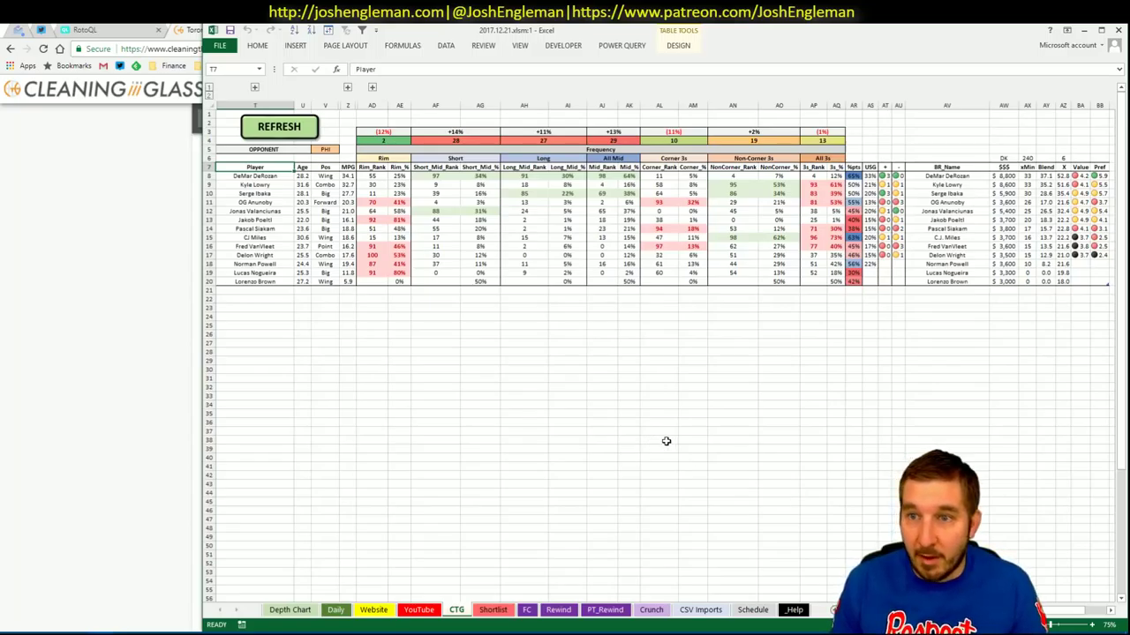
Step: Add DeMar DeRozan to the shortlist below Dario Saric
{"action": "mouse_move", "coordinate": [26, 622]}
{"action": "left_click", "coordinate": [28, 569]}
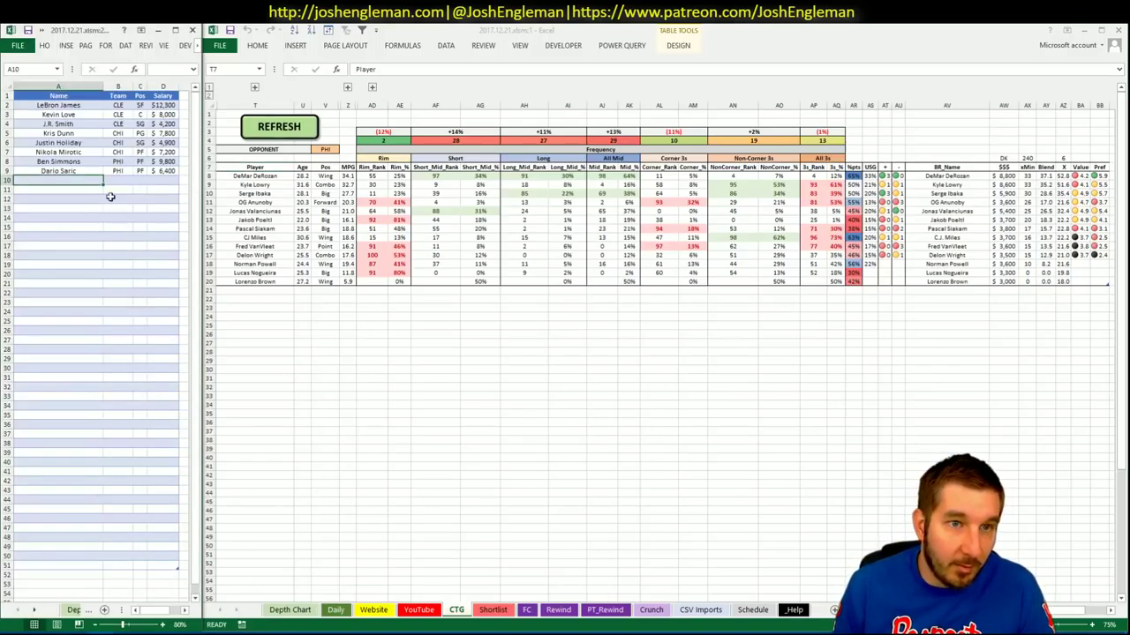
{"action": "type", "text": "DeMar D"}
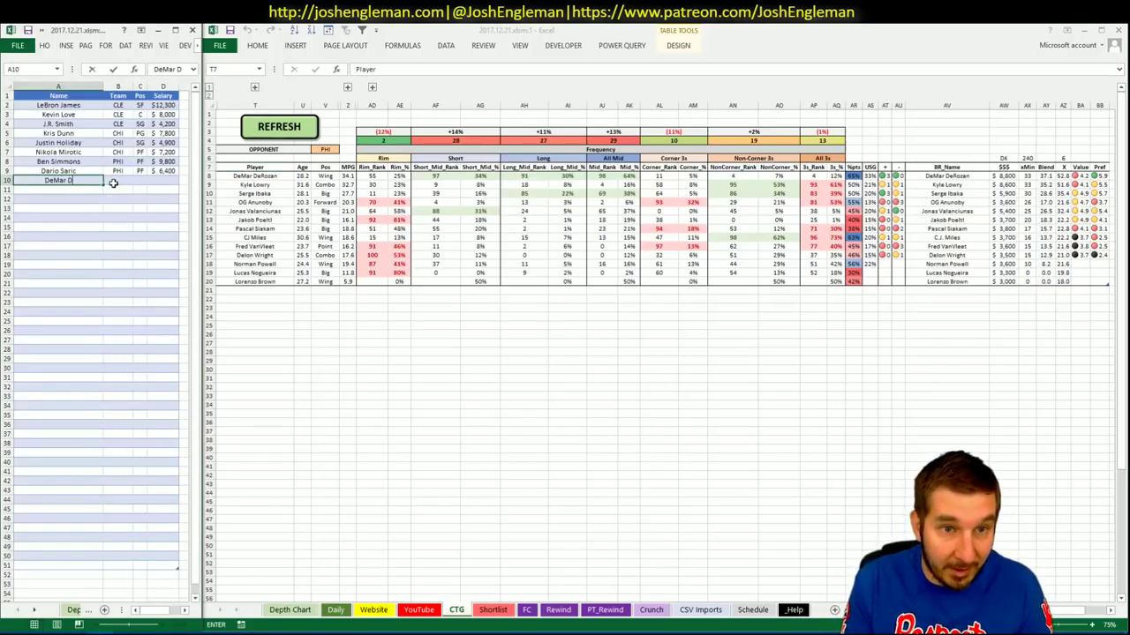
{"action": "type", "text": "eRozan"}
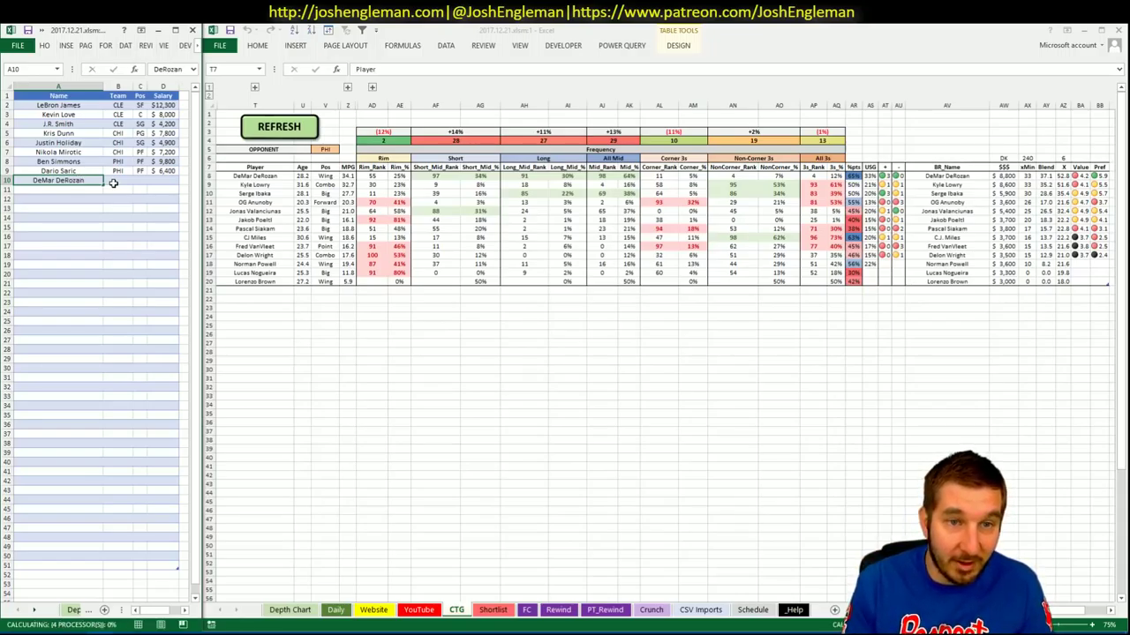
{"action": "key", "text": "Return"}
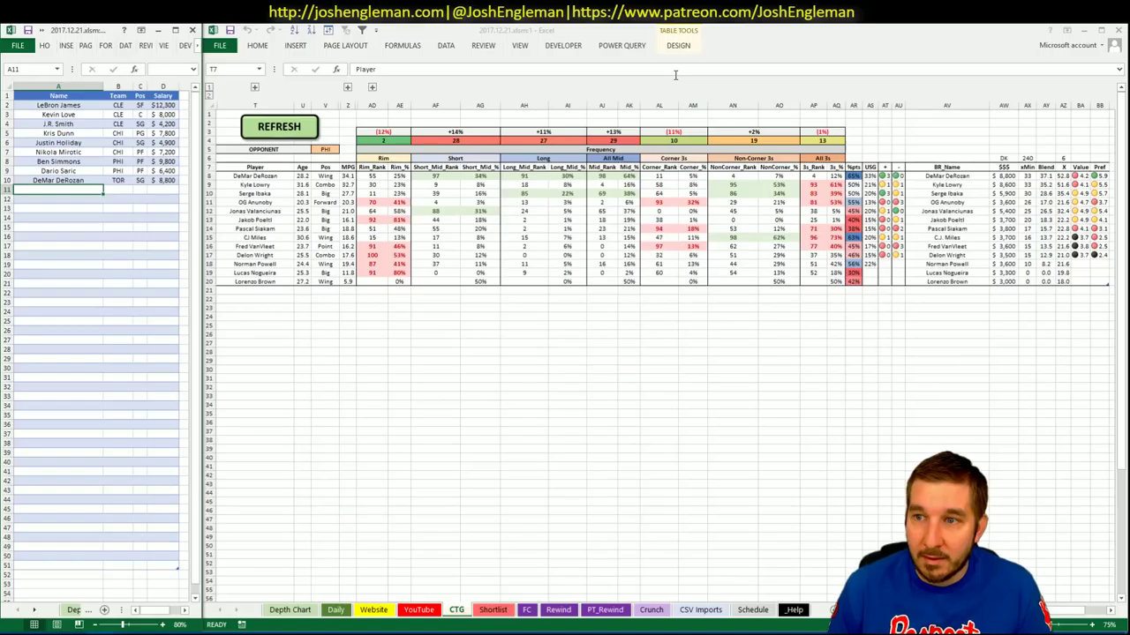
Step: Set the team filter of the recent game log table on the YouTube sheet to TOR and return to the projections
{"action": "left_click", "coordinate": [435, 605]}
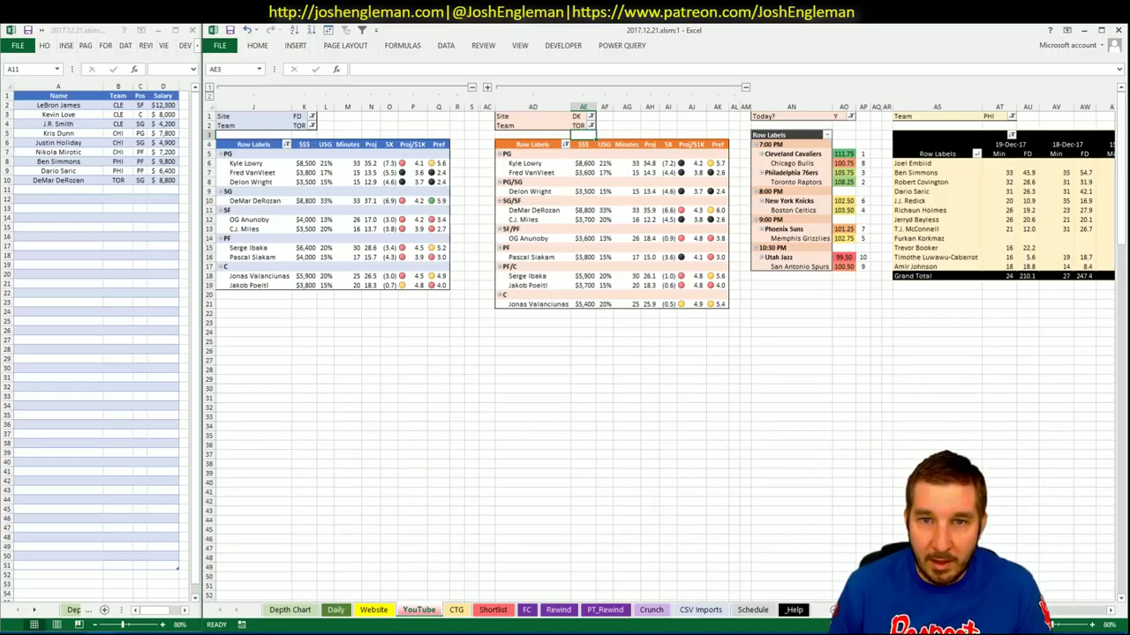
{"action": "scroll", "coordinate": [662, 353], "scroll_direction": "right", "scroll_amount": 9}
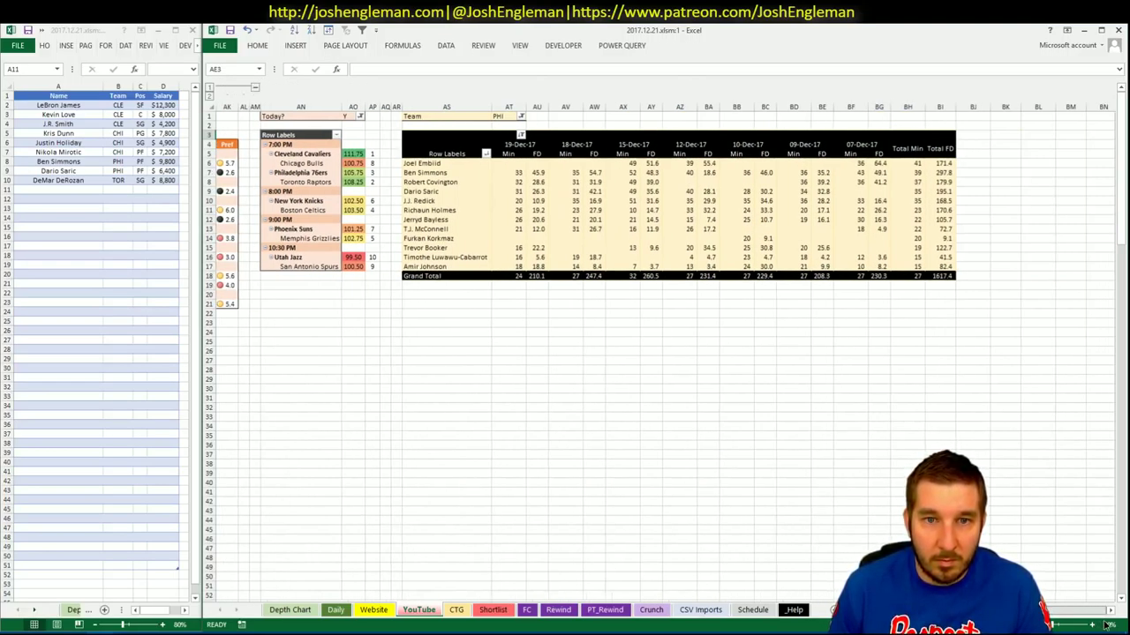
{"action": "left_click", "coordinate": [504, 117]}
{"action": "type", "text": "T"}
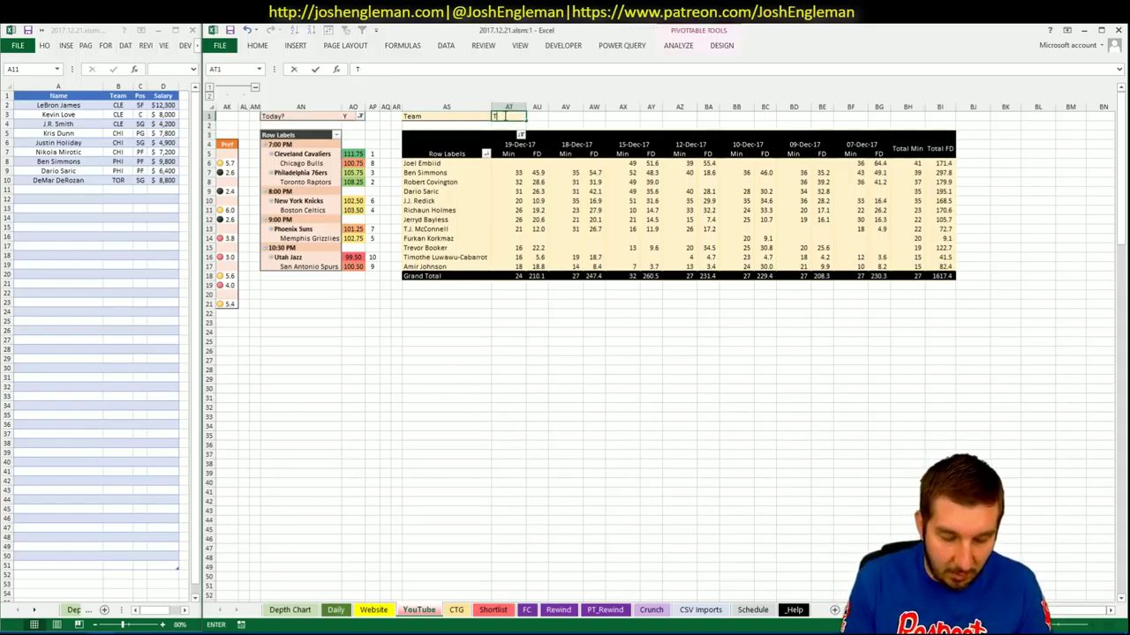
{"action": "type", "text": "OR"}
{"action": "key", "text": "Return"}
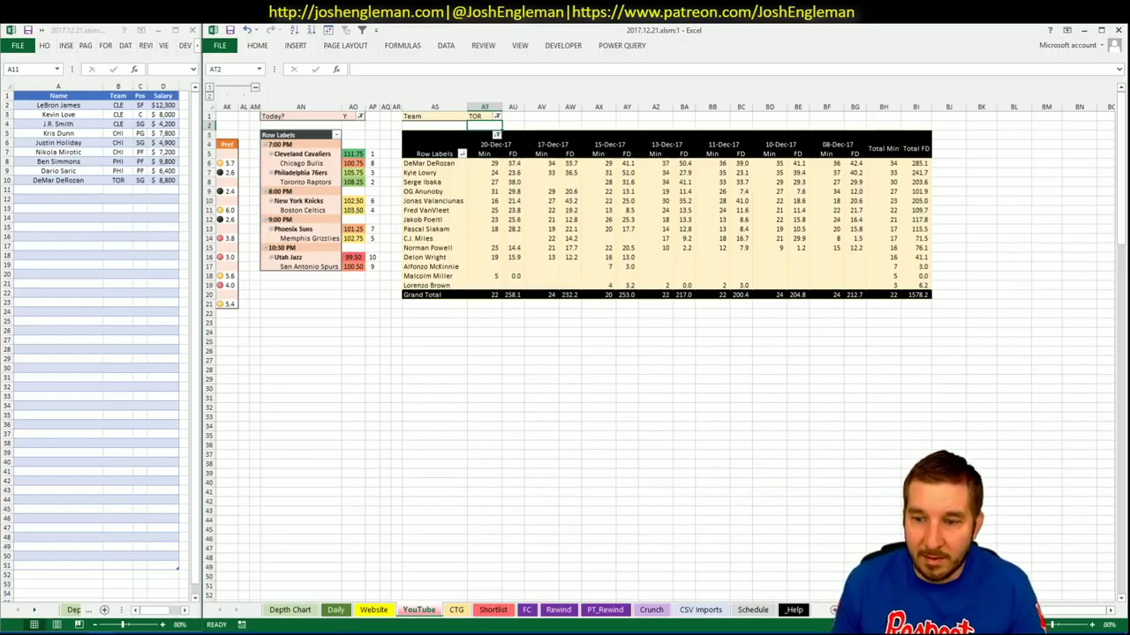
{"action": "left_click_drag", "start_coordinate": [1050, 612], "coordinate": [1043, 611]}
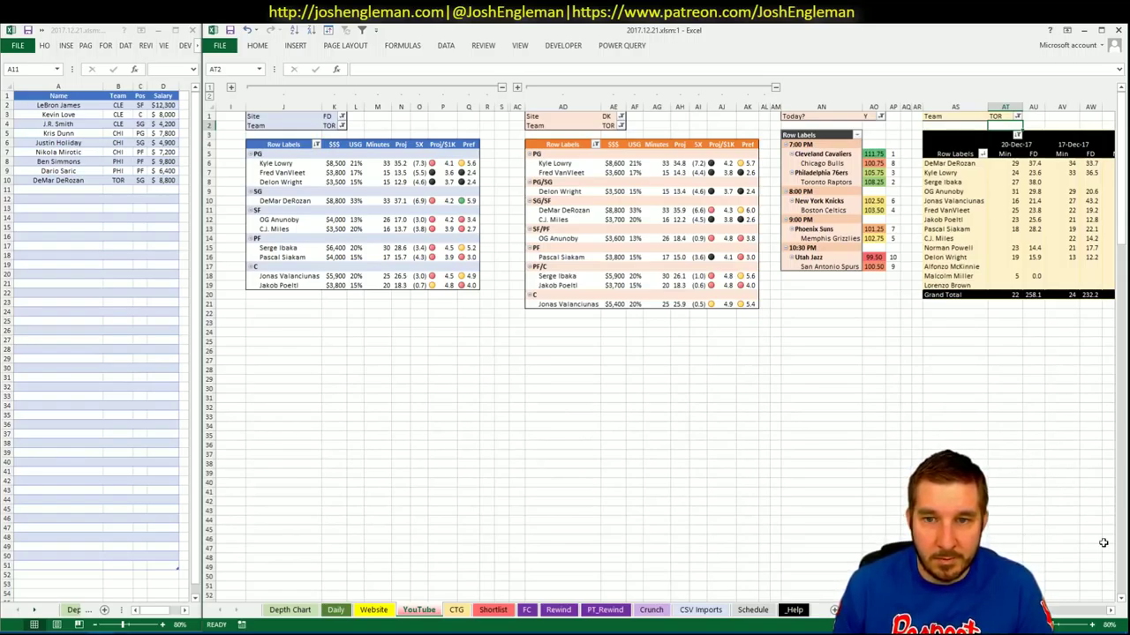
Step: Check the CTG sheet, switch to the browser and open DeMar DeRozan's Cleaning the Glass page to examine his shot frequency chart
{"action": "left_click", "coordinate": [1111, 611]}
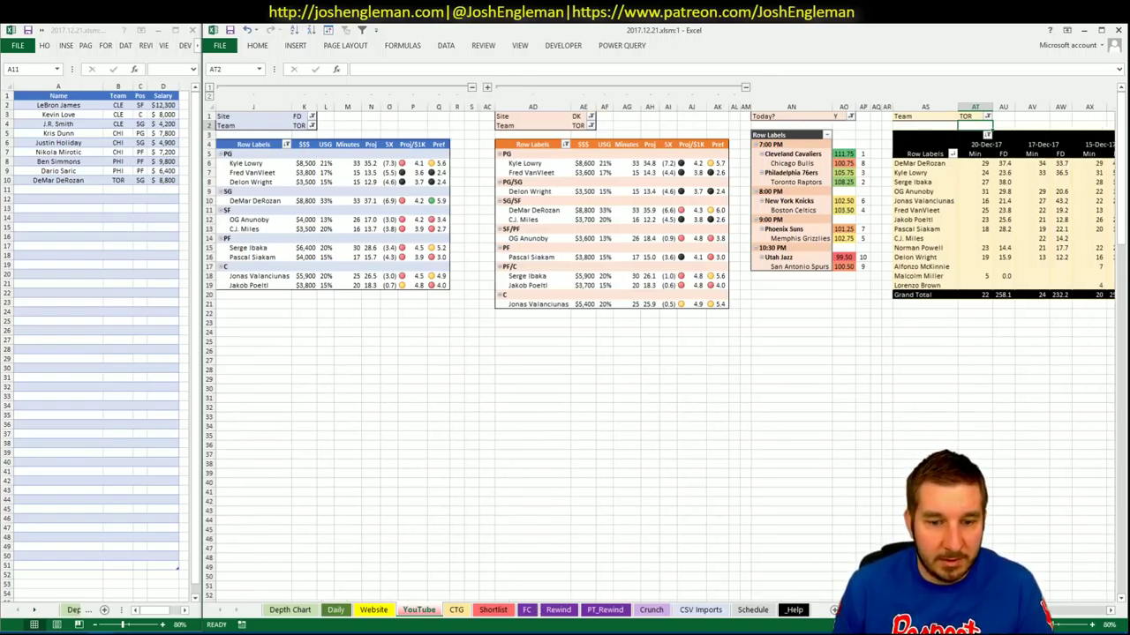
{"action": "left_click", "coordinate": [456, 611]}
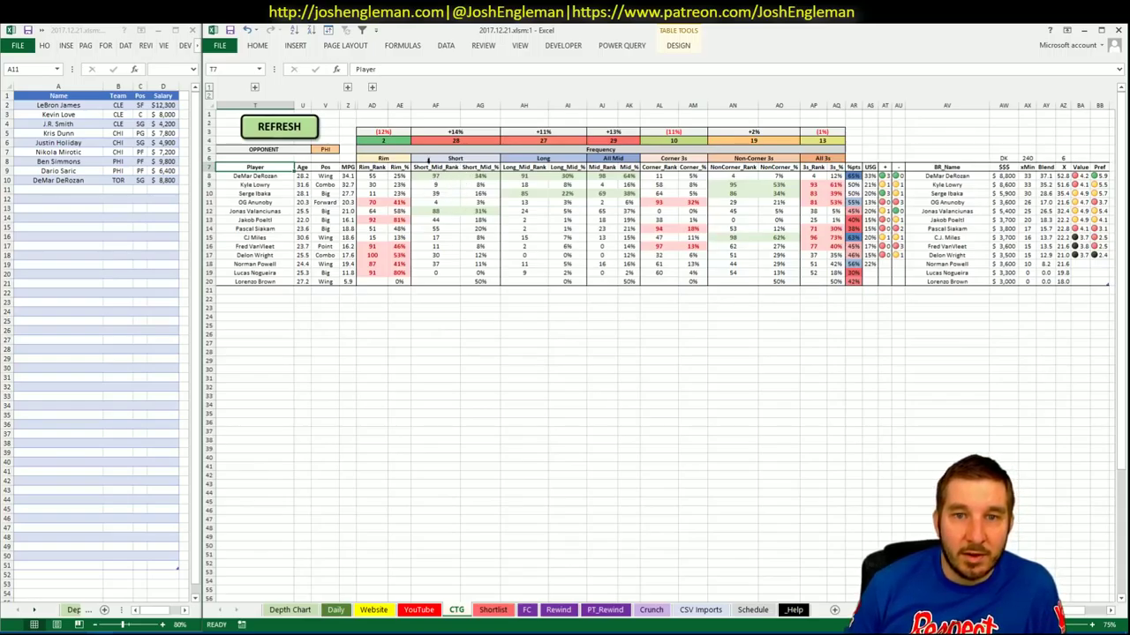
{"action": "key", "text": "alt+Tab"}
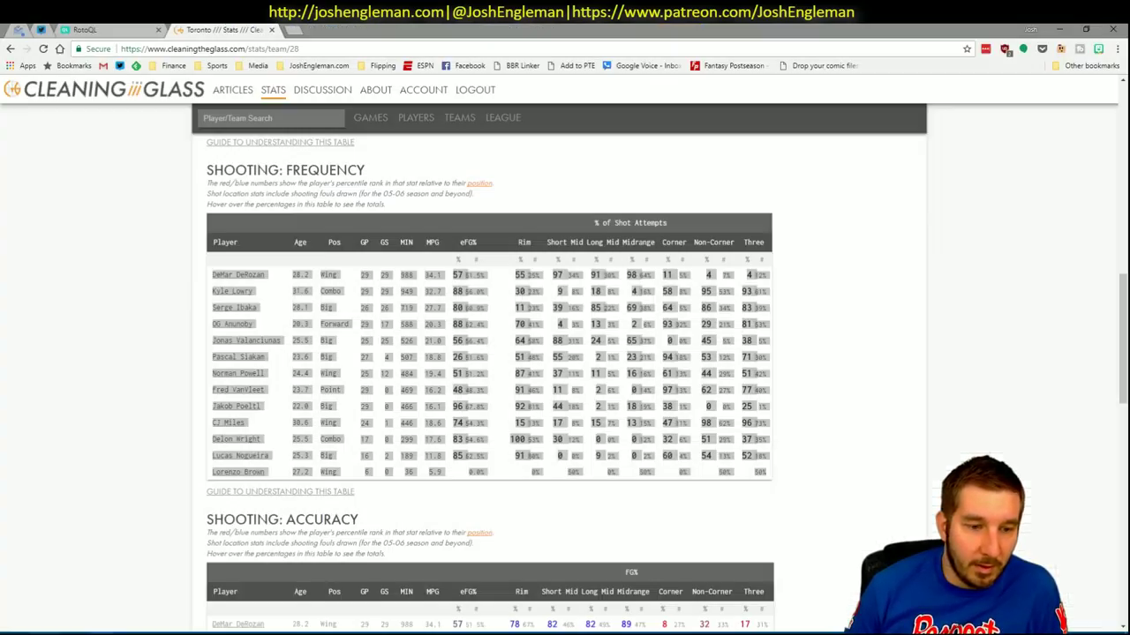
{"action": "left_click_drag", "start_coordinate": [772, 476], "coordinate": [238, 281]}
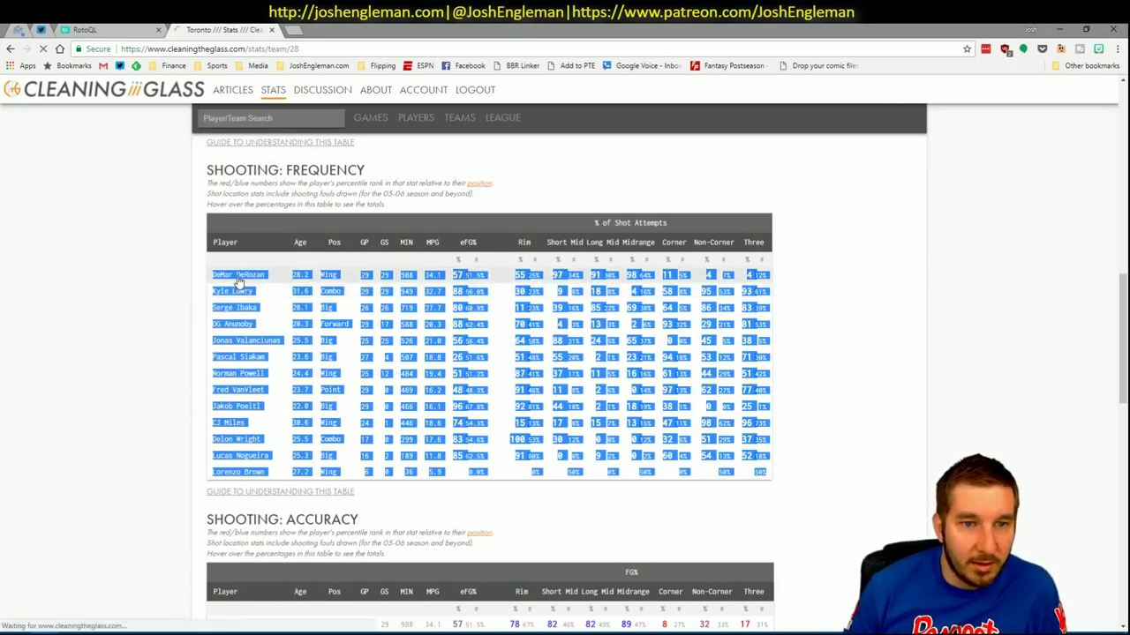
{"action": "left_click", "coordinate": [238, 280]}
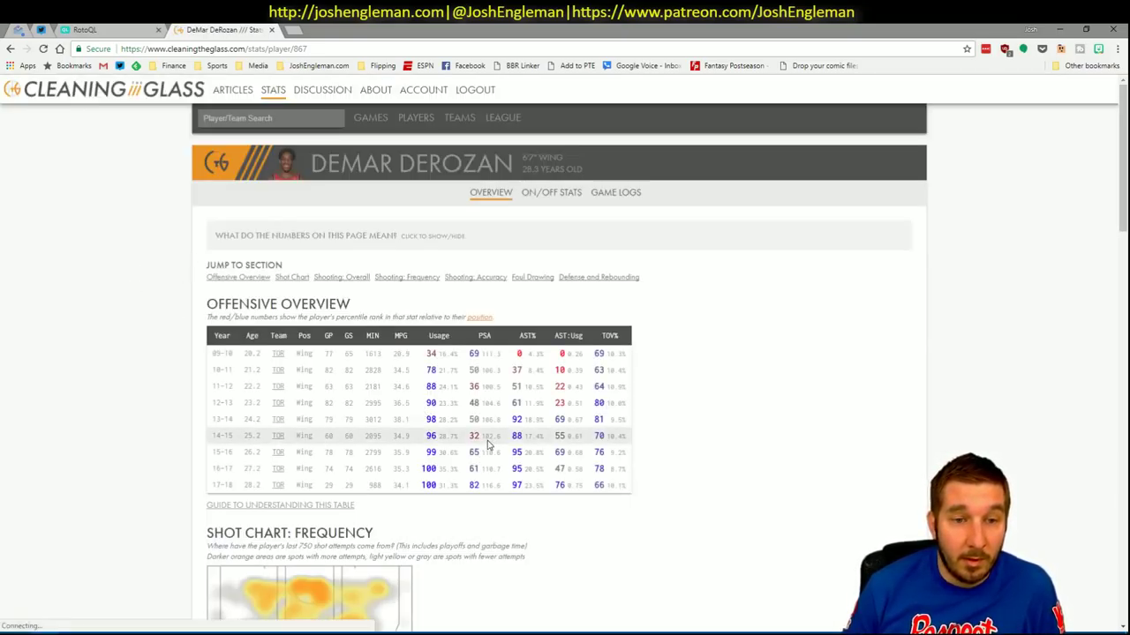
{"action": "scroll", "coordinate": [486, 444], "scroll_direction": "down", "scroll_amount": 2}
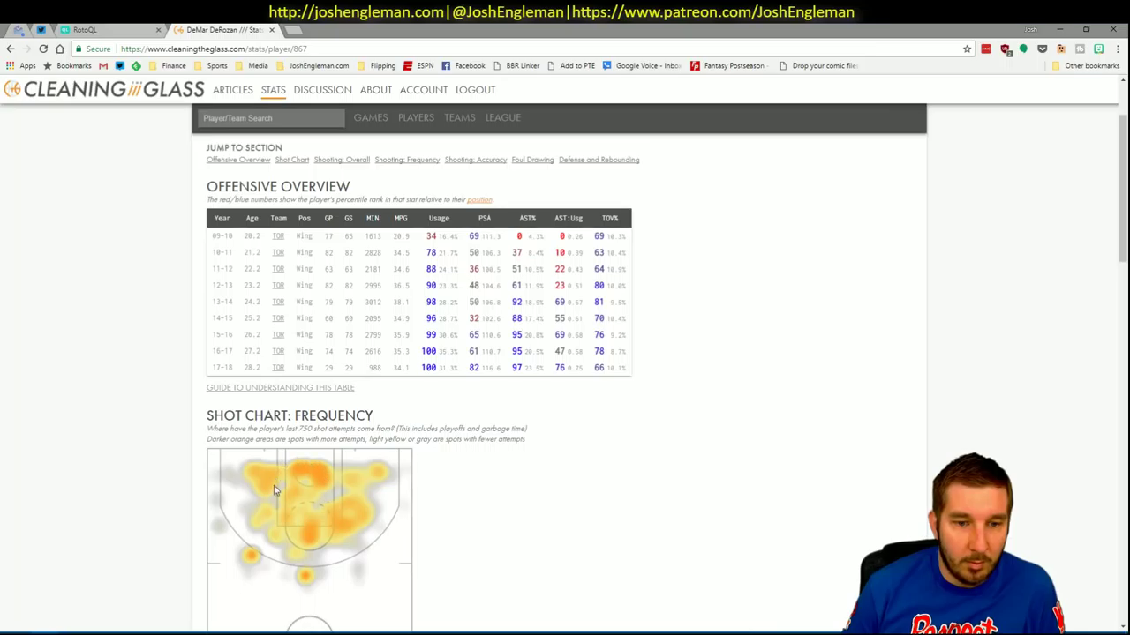
Step: Go back to the Toronto team page and switch to Excel with both the shortlist and main workbook windows in front
{"action": "left_click", "coordinate": [11, 49]}
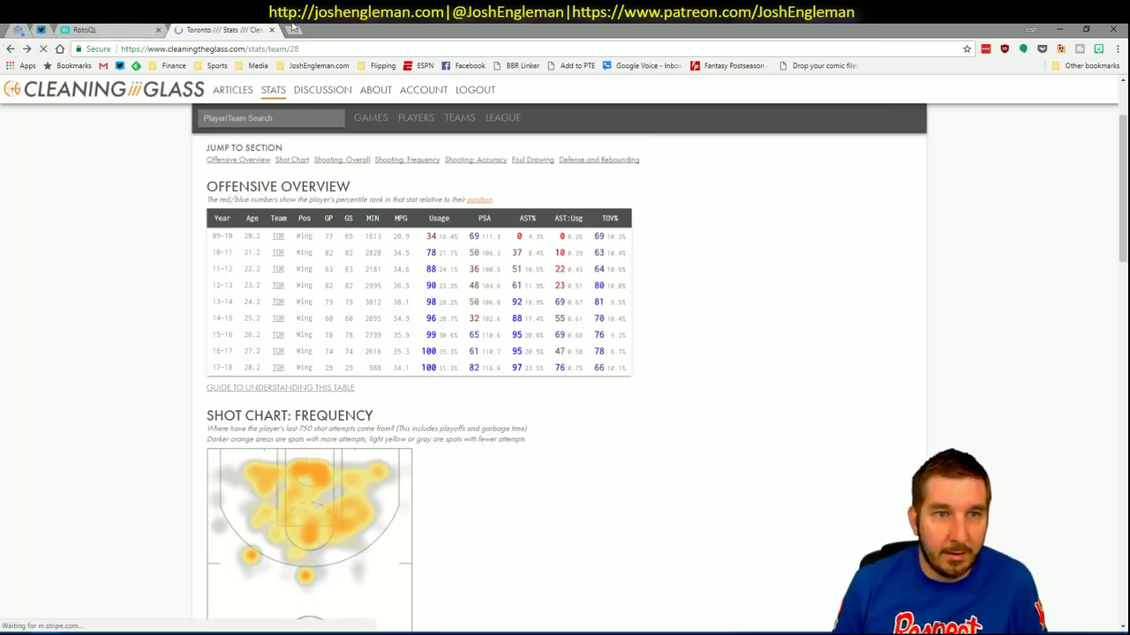
{"action": "key", "text": "alt+Tab"}
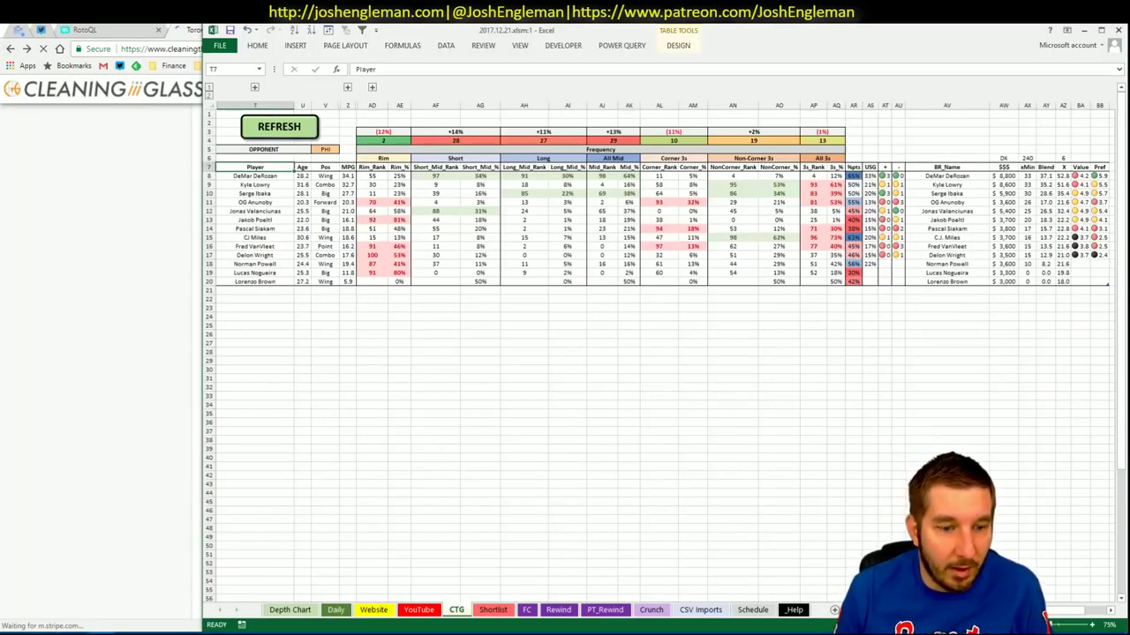
{"action": "mouse_move", "coordinate": [97, 631]}
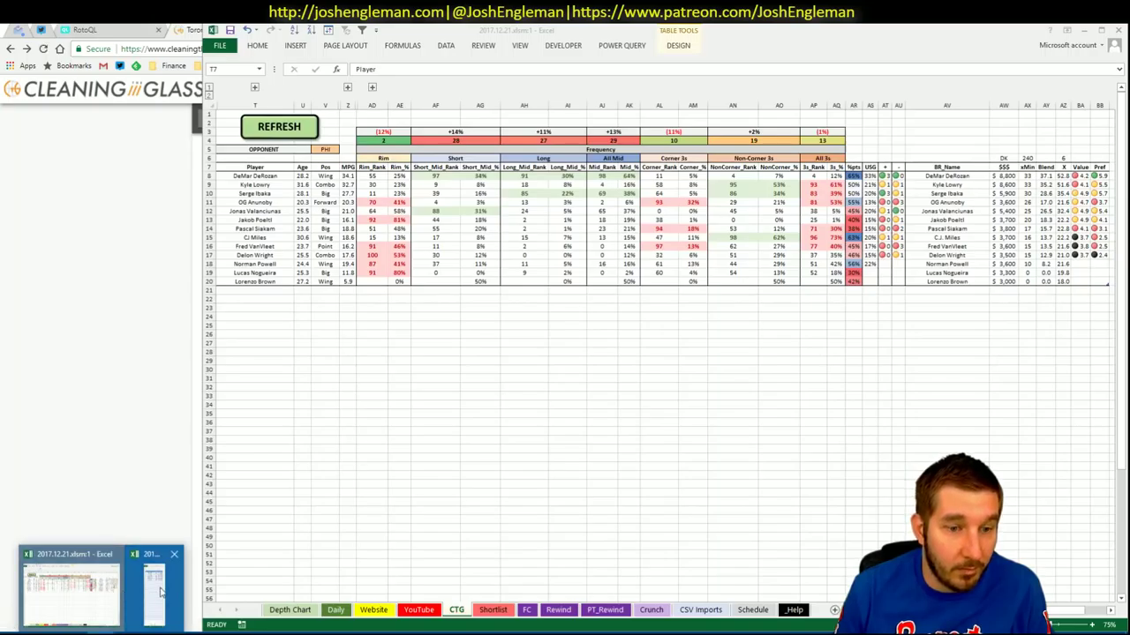
{"action": "left_click", "coordinate": [161, 593]}
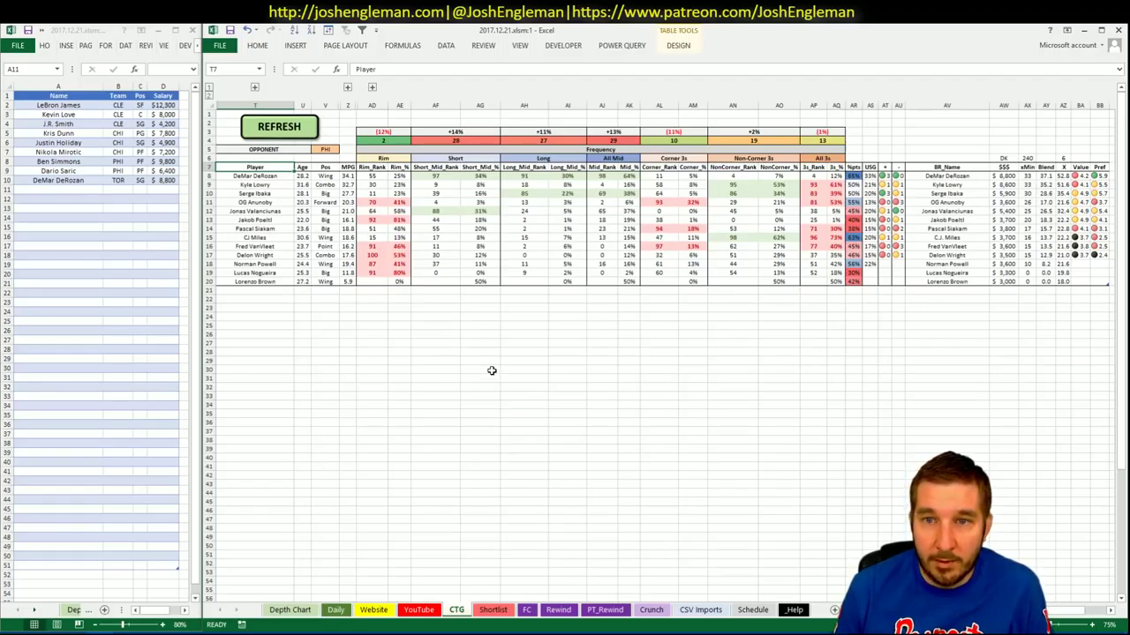
Step: Check Toronto's projections and recent game log on the YouTube sheet and add Kyle Lowry to the shortlist below DeMar DeRozan
{"action": "left_click", "coordinate": [420, 611]}
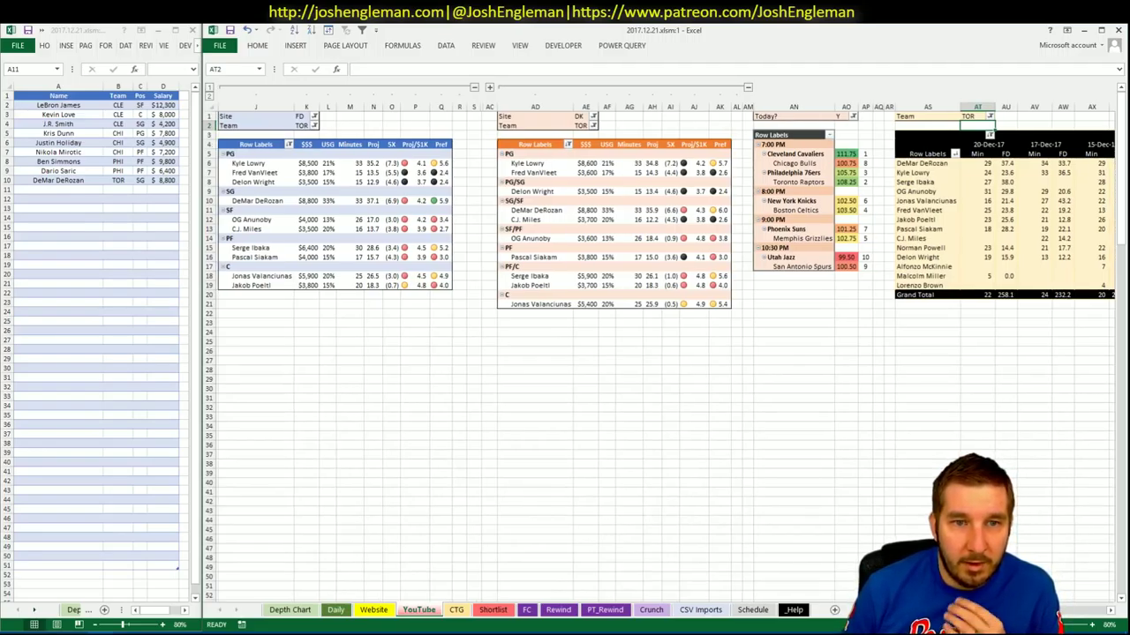
{"action": "scroll", "coordinate": [1070, 615], "scroll_direction": "right", "scroll_amount": 10}
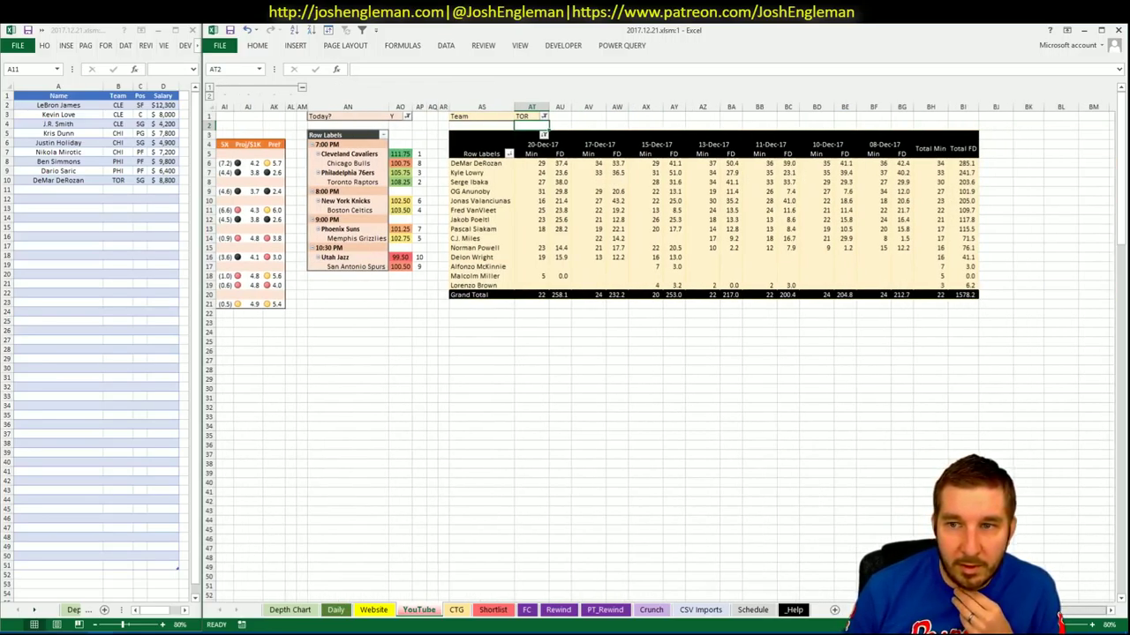
{"action": "scroll", "coordinate": [662, 353], "scroll_direction": "left", "scroll_amount": 12}
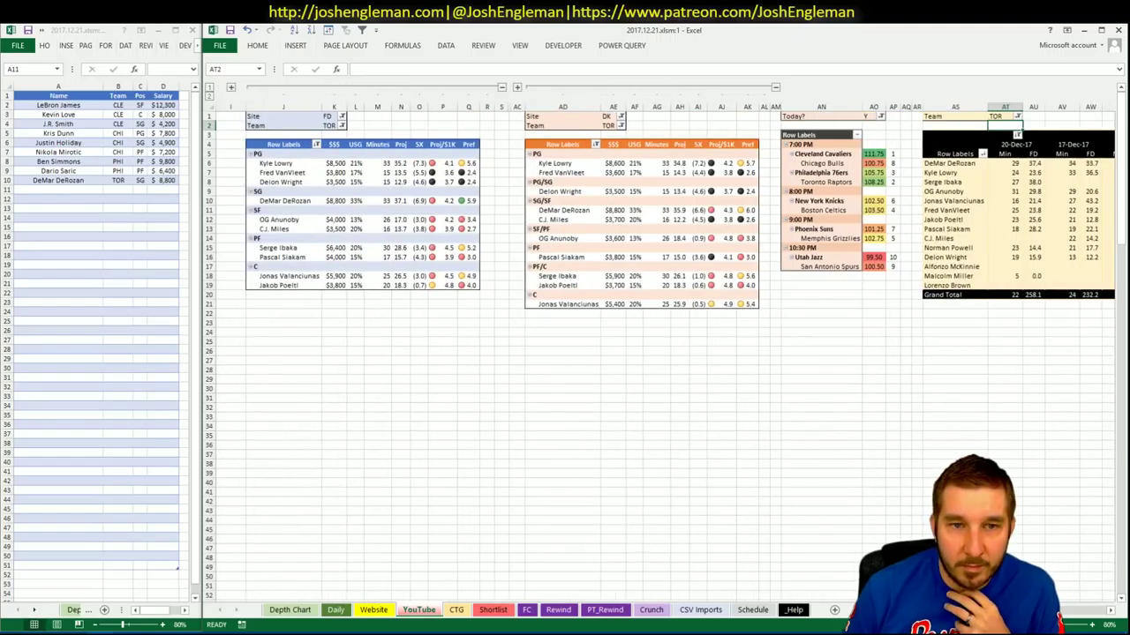
{"action": "scroll", "coordinate": [750, 483], "scroll_direction": "right", "scroll_amount": 3}
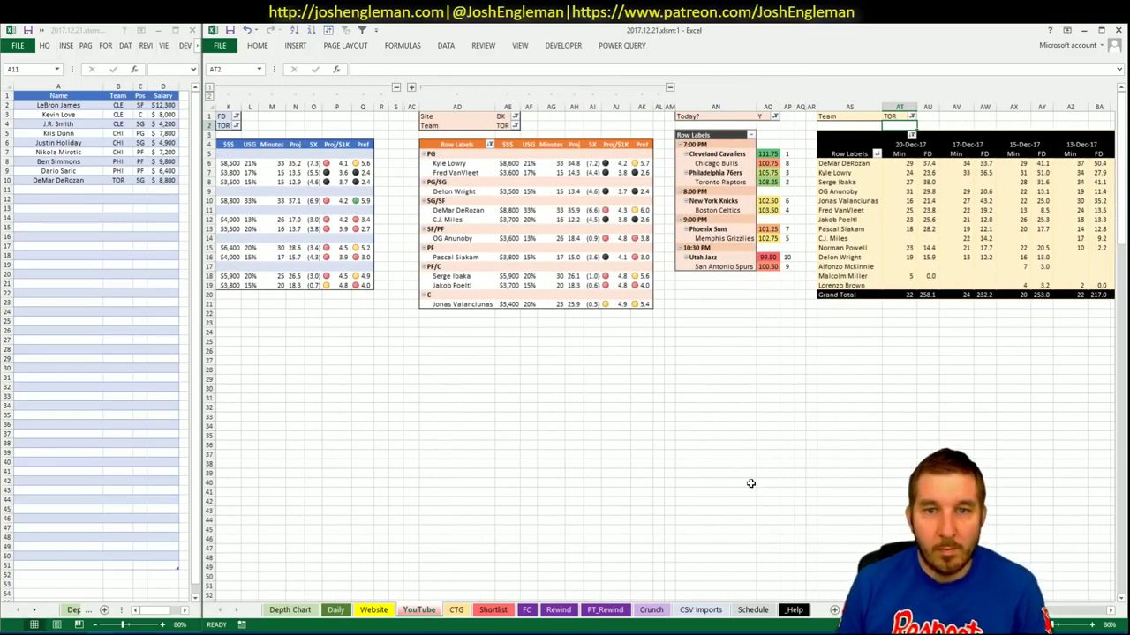
{"action": "scroll", "coordinate": [573, 387], "scroll_direction": "left", "scroll_amount": 3}
{"action": "left_click", "coordinate": [60, 188]}
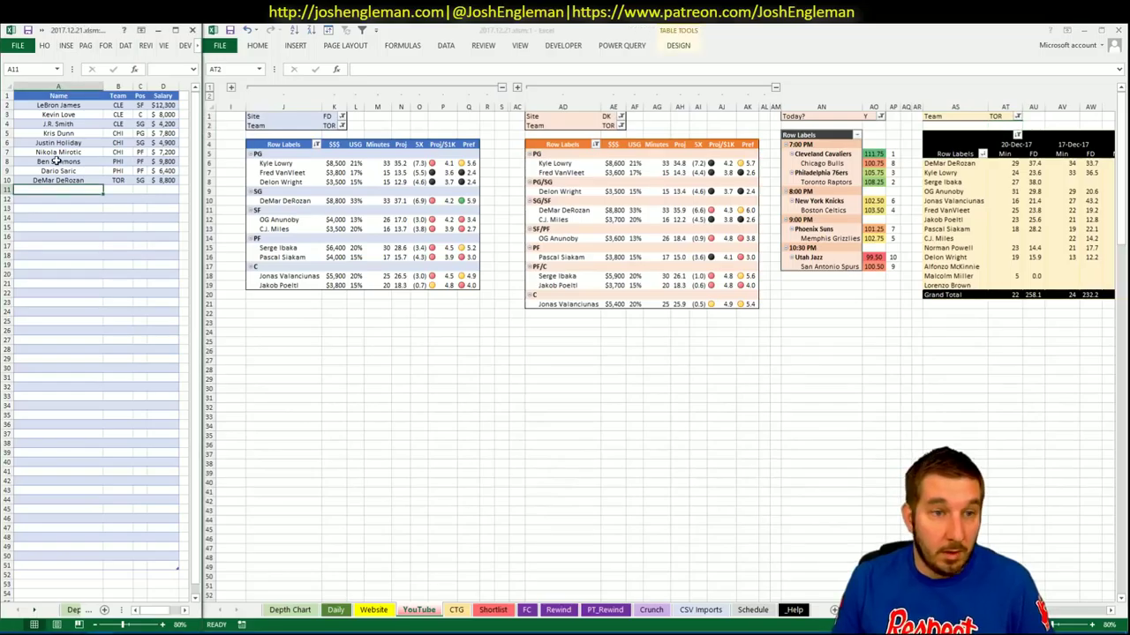
{"action": "type", "text": "Kyl"}
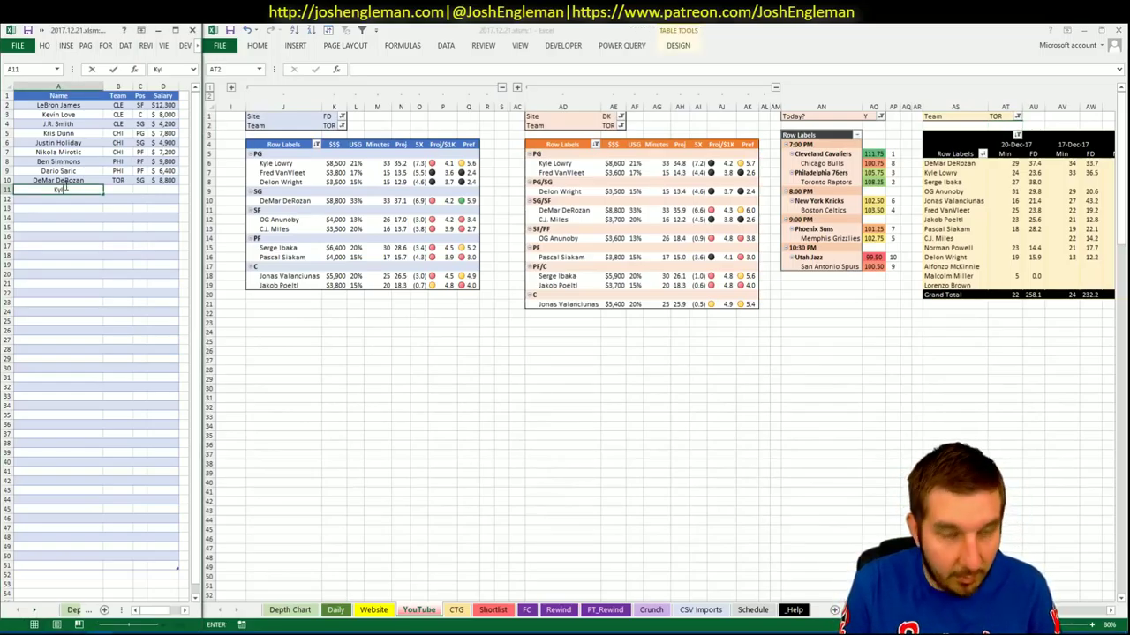
{"action": "type", "text": "e Lowry"}
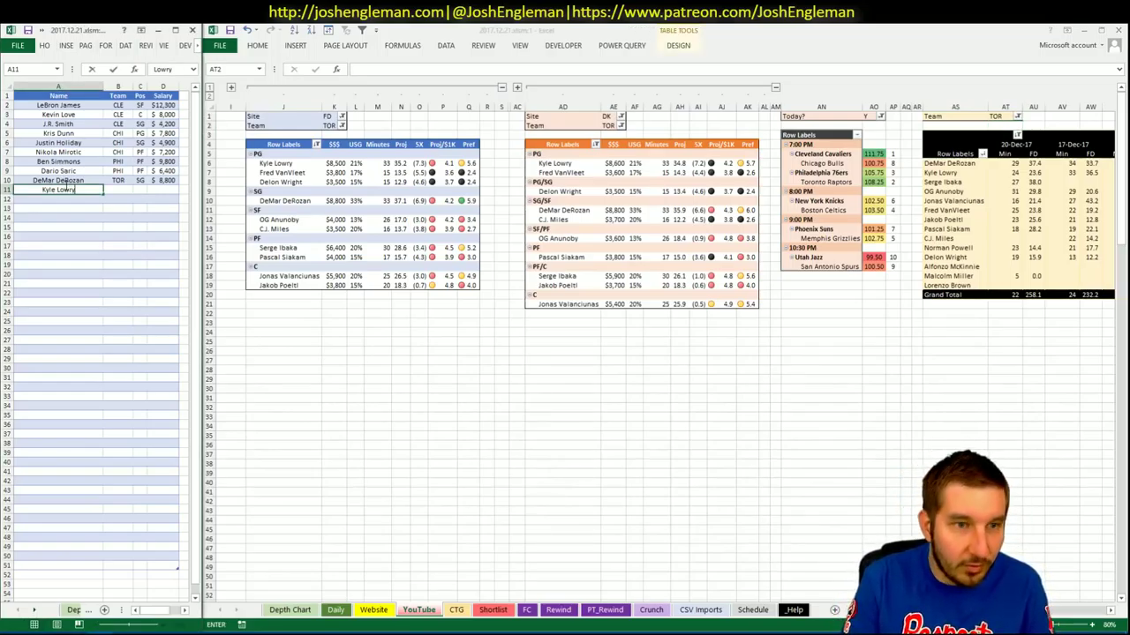
{"action": "key", "text": "Return"}
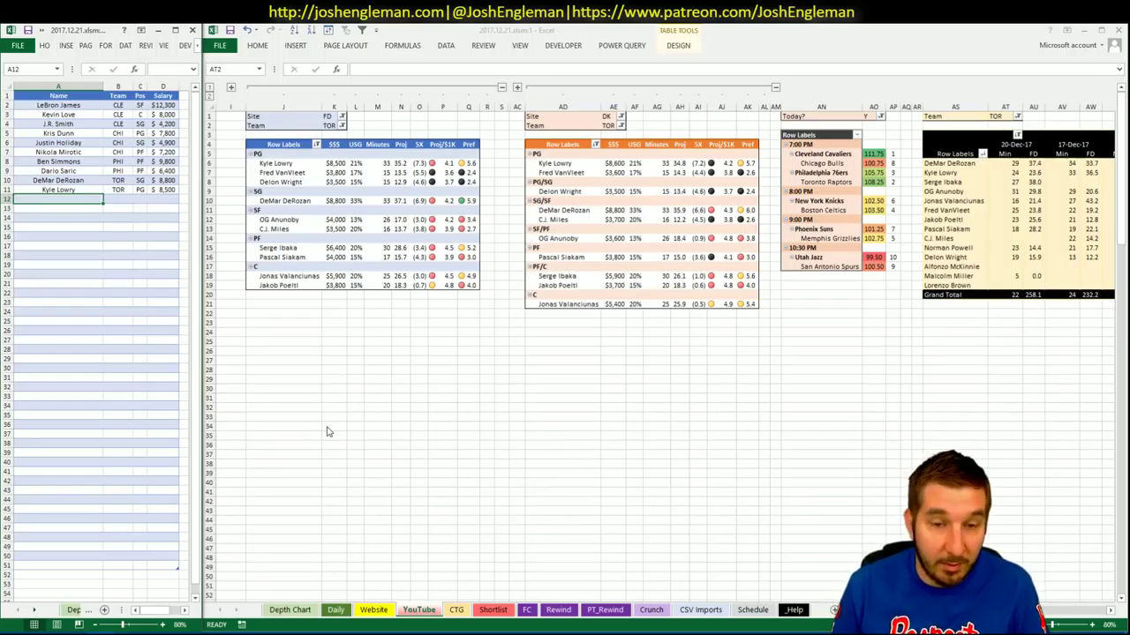
Step: Compare Toronto's game log and CTG shooting data and add Serge Ibaka to the shortlist below Kyle Lowry
{"action": "left_click", "coordinate": [457, 322]}
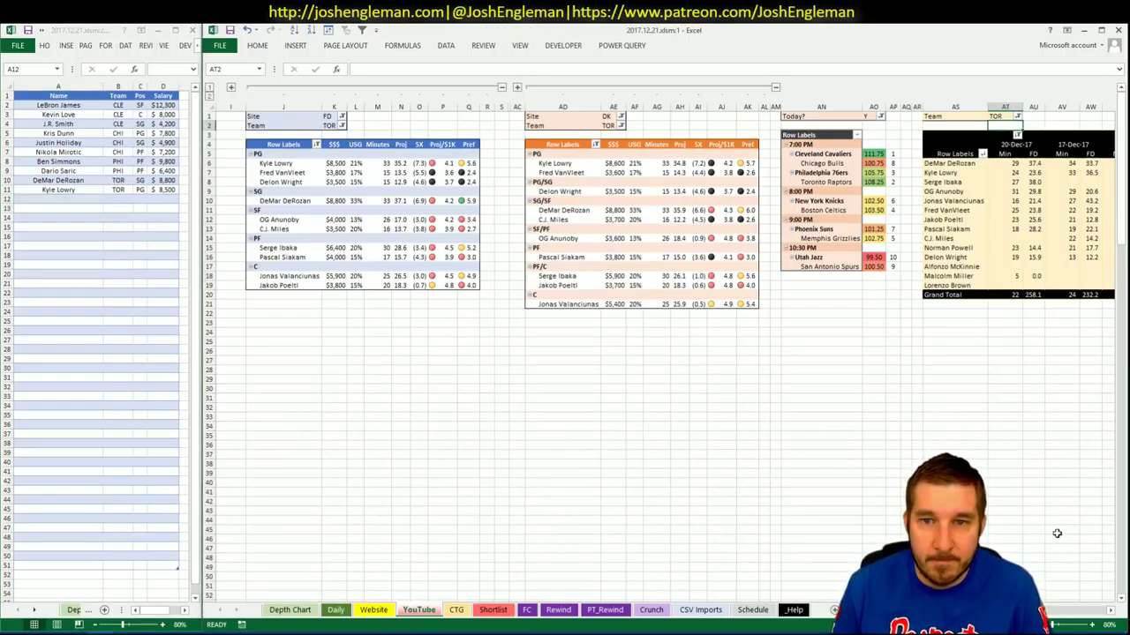
{"action": "scroll", "coordinate": [666, 342], "scroll_direction": "right", "scroll_amount": 1}
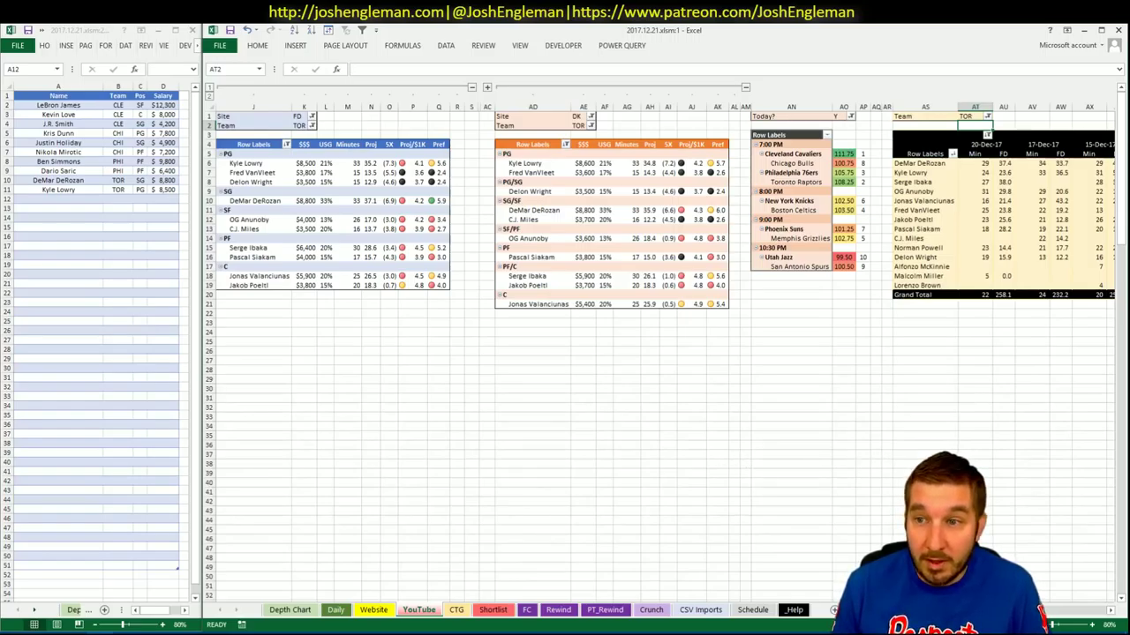
{"action": "scroll", "coordinate": [662, 353], "scroll_direction": "right", "scroll_amount": 3}
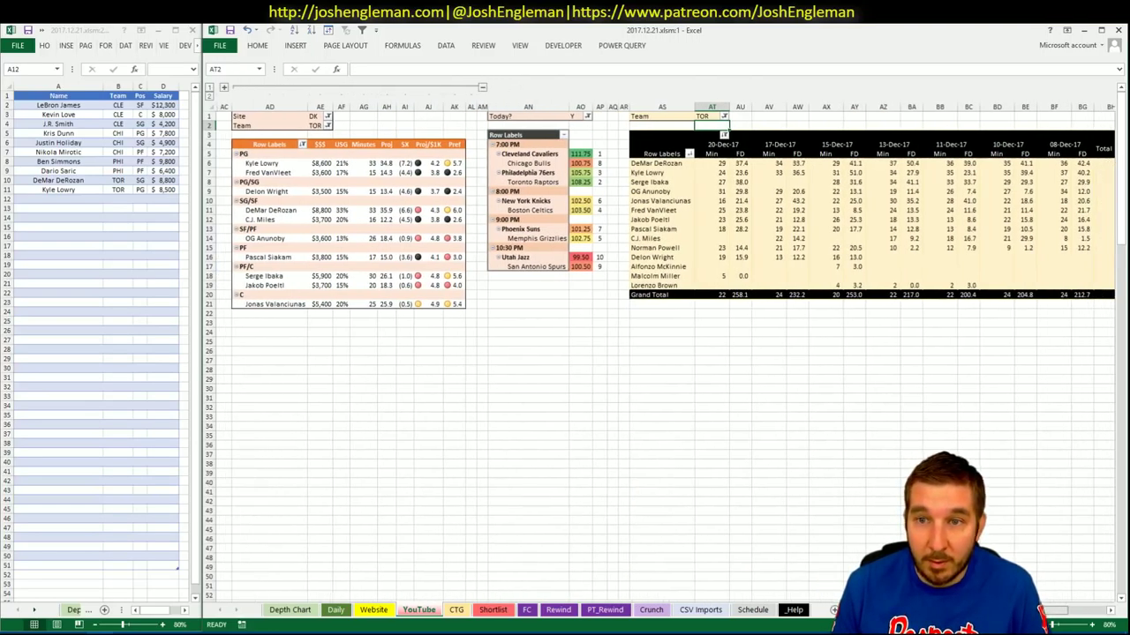
{"action": "scroll", "coordinate": [662, 353], "scroll_direction": "right", "scroll_amount": 2}
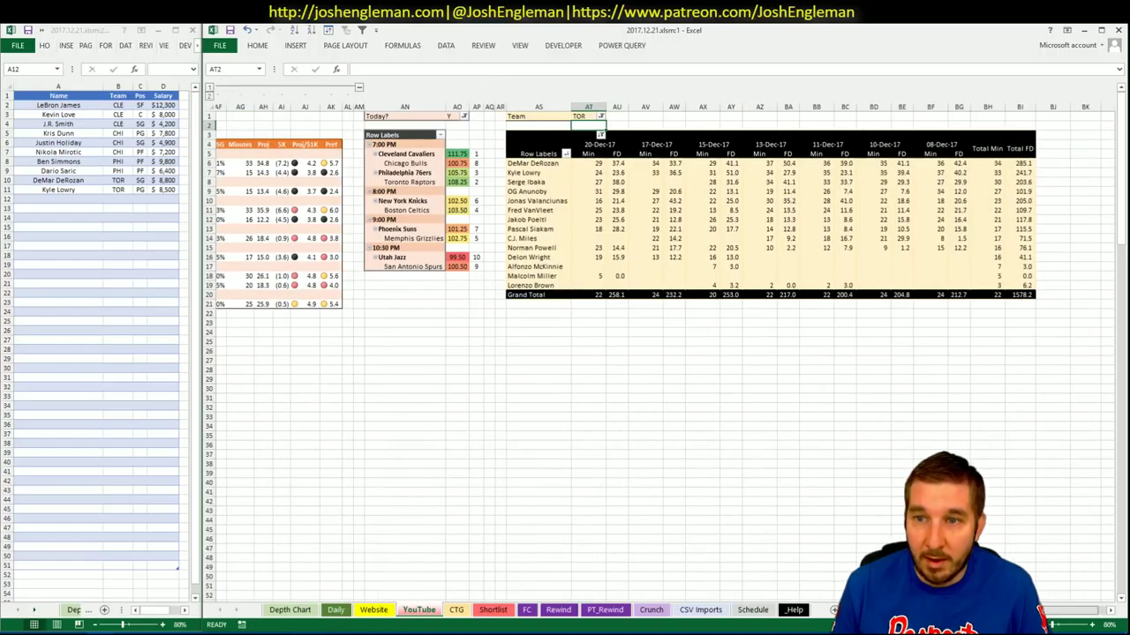
{"action": "scroll", "coordinate": [662, 353], "scroll_direction": "left", "scroll_amount": 5}
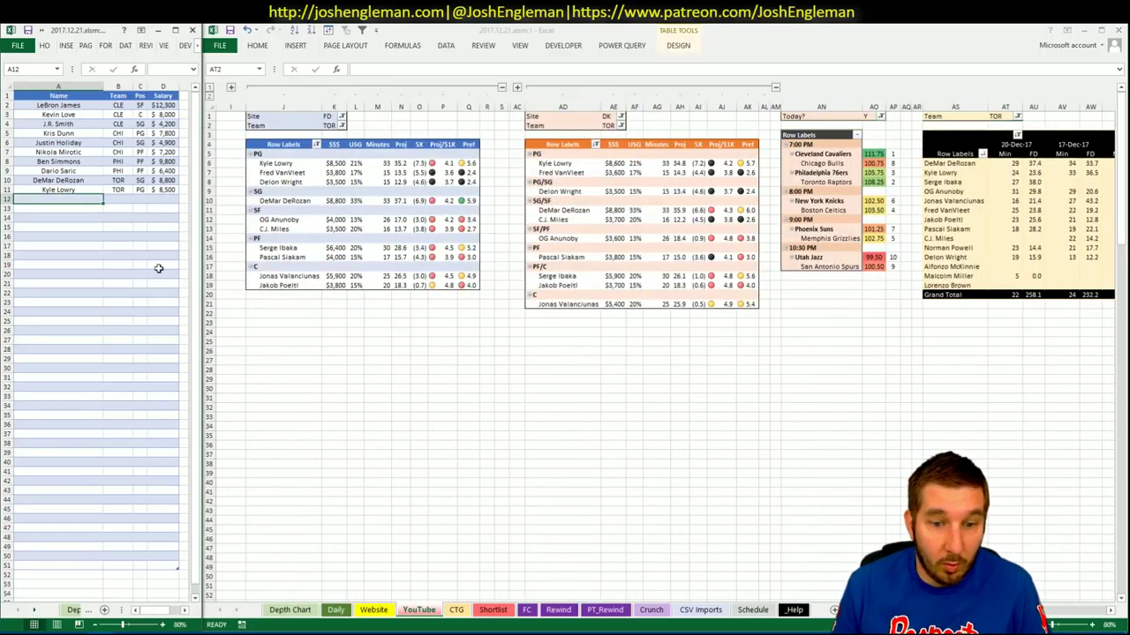
{"action": "left_click", "coordinate": [456, 610]}
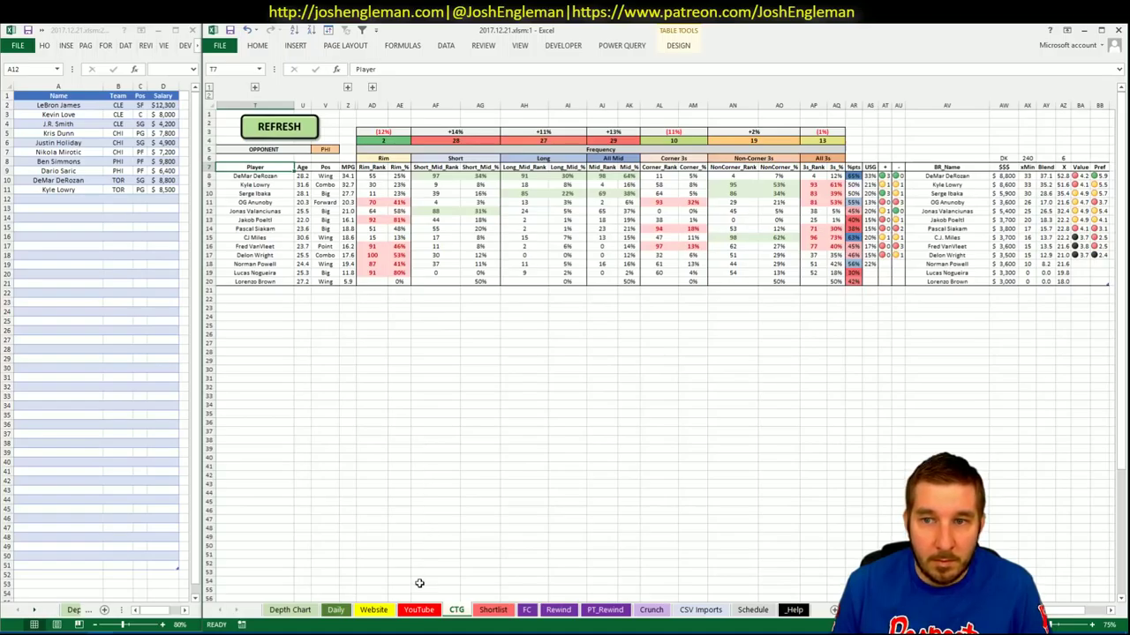
{"action": "left_click", "coordinate": [418, 616]}
{"action": "left_click", "coordinate": [62, 206]}
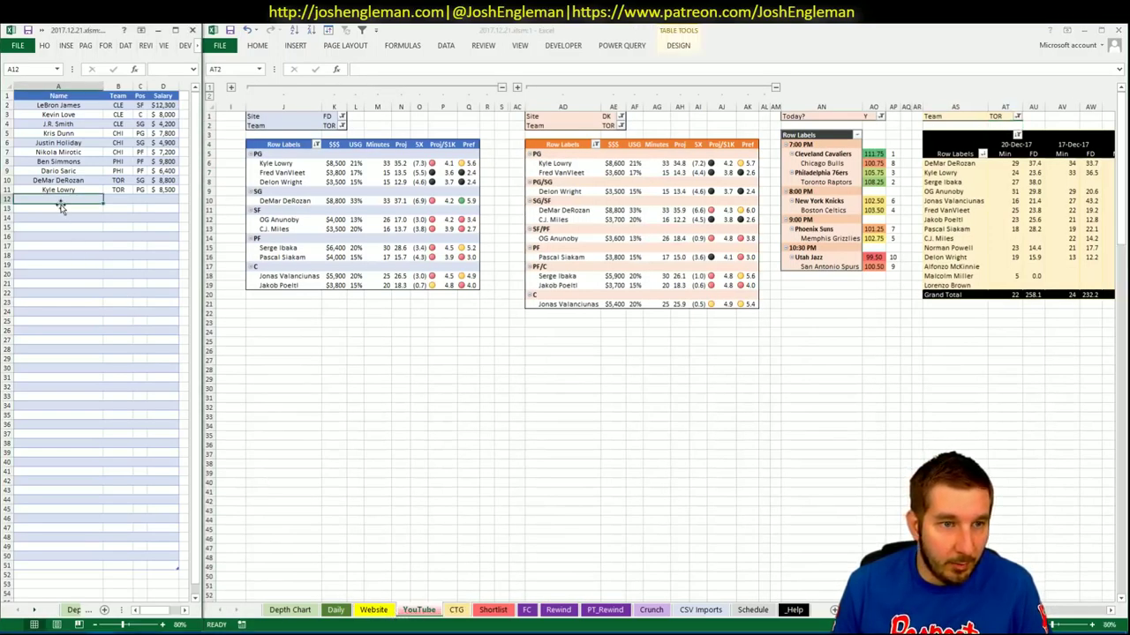
{"action": "type", "text": "Serge Ibaka"}
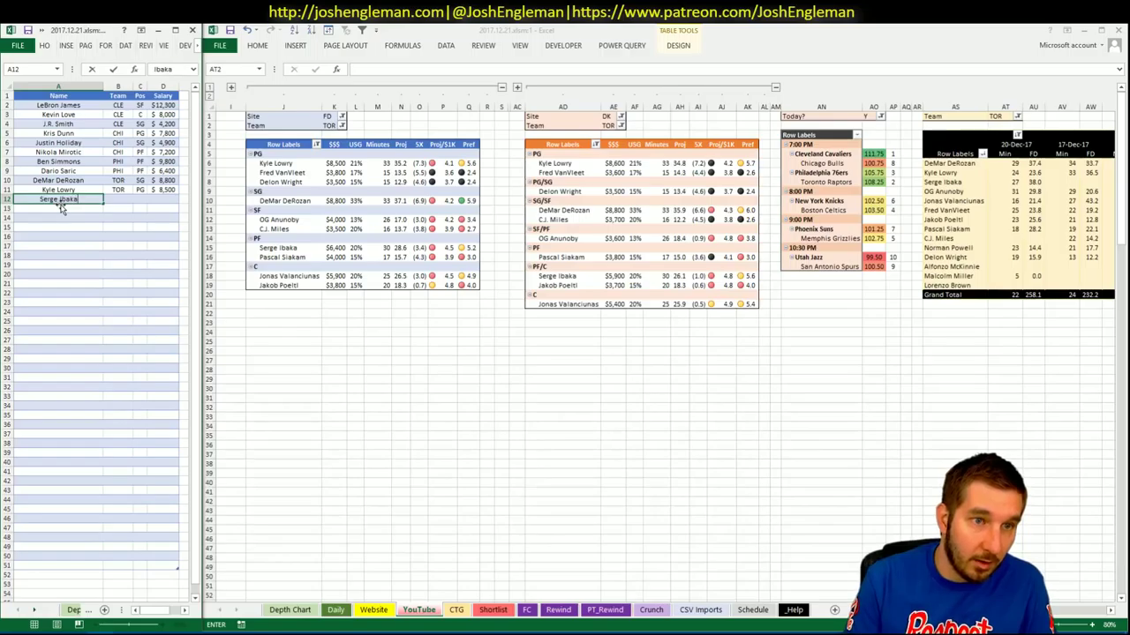
{"action": "key", "text": "Return"}
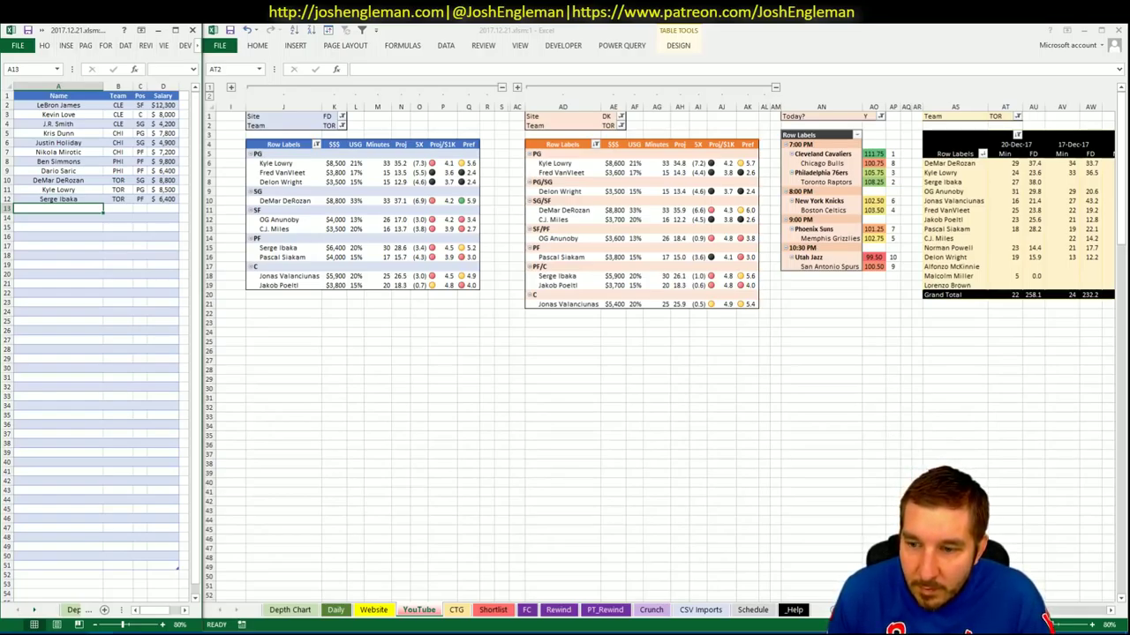
Step: Add Jonas Valanciunas to the shortlist below Serge Ibaka after checking Toronto's recent game log
{"action": "left_click_drag", "start_coordinate": [1046, 616], "coordinate": [1065, 614]}
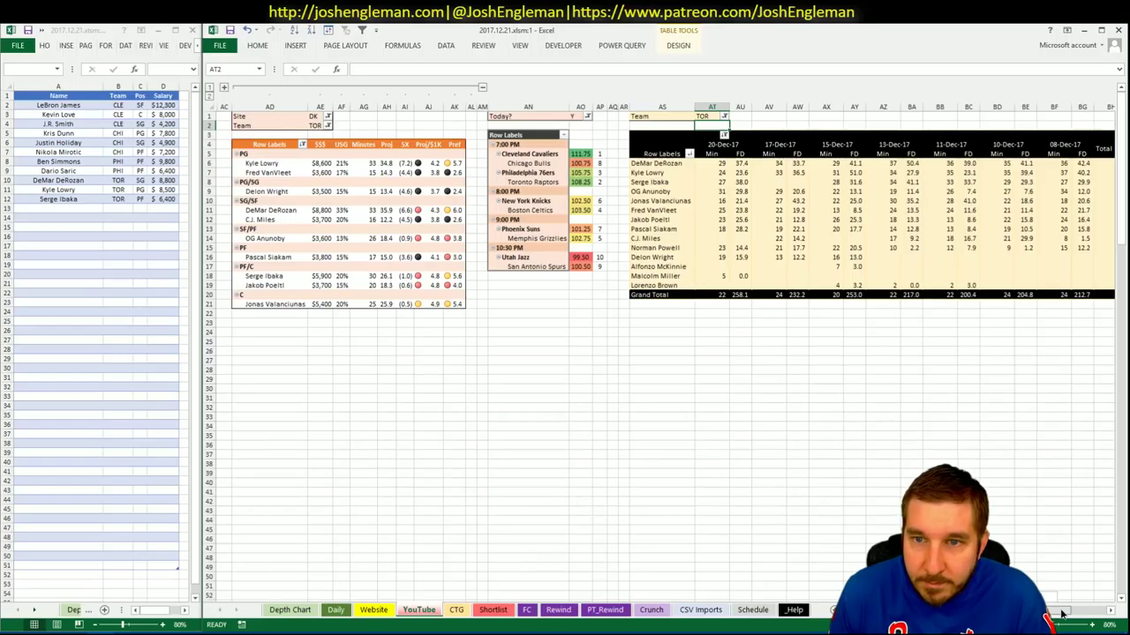
{"action": "left_click_drag", "start_coordinate": [1050, 614], "coordinate": [1046, 618]}
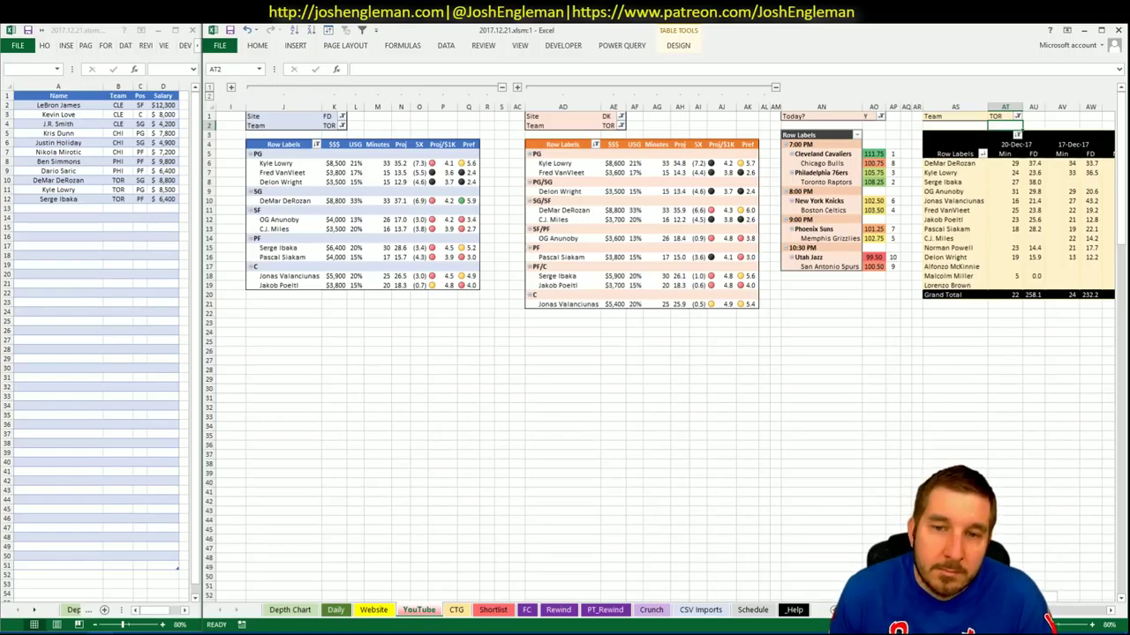
{"action": "mouse_move", "coordinate": [1045, 619]}
{"action": "left_mouse_down"}
{"action": "mouse_move", "coordinate": [1055, 597]}
{"action": "mouse_move", "coordinate": [1050, 618]}
{"action": "left_mouse_up"}
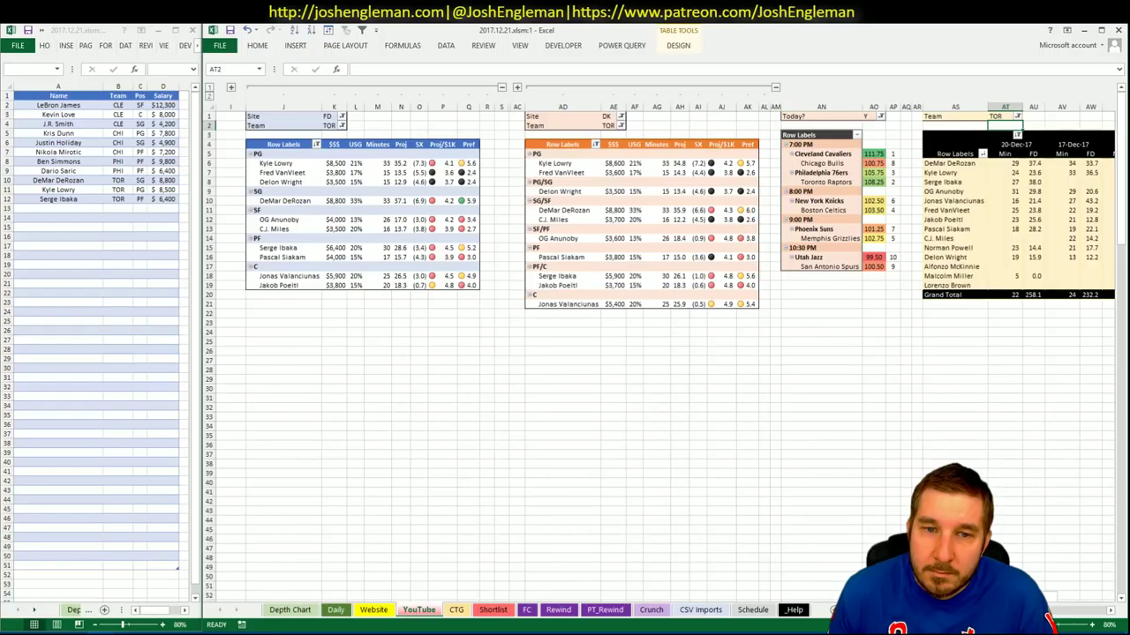
{"action": "left_click", "coordinate": [91, 207]}
{"action": "type", "text": "Jona"}
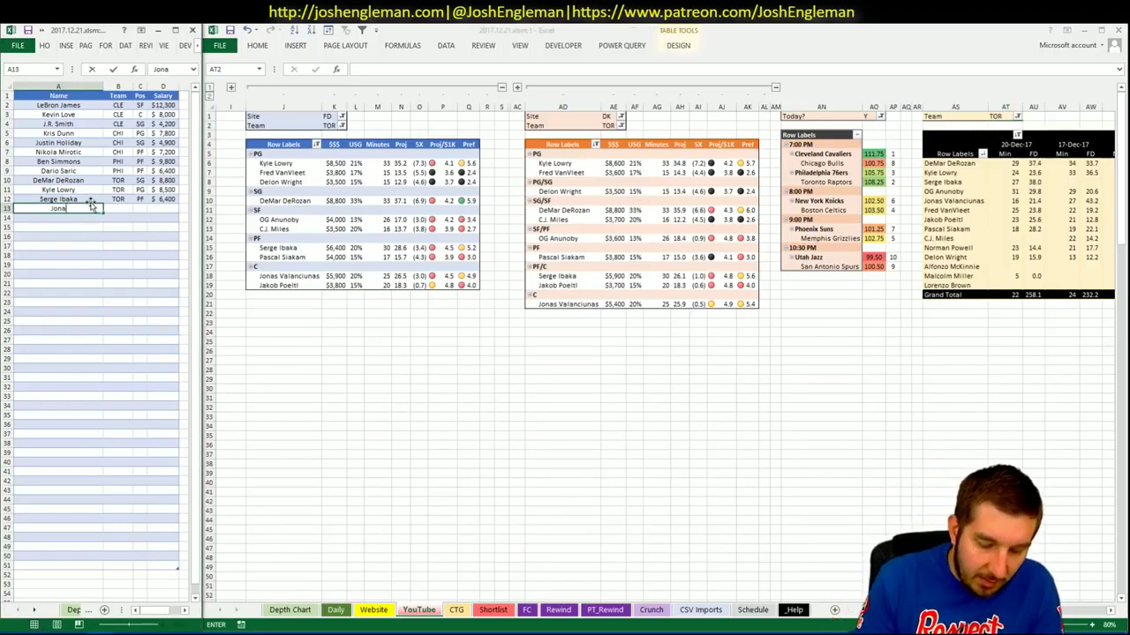
{"action": "type", "text": "s Valanc"}
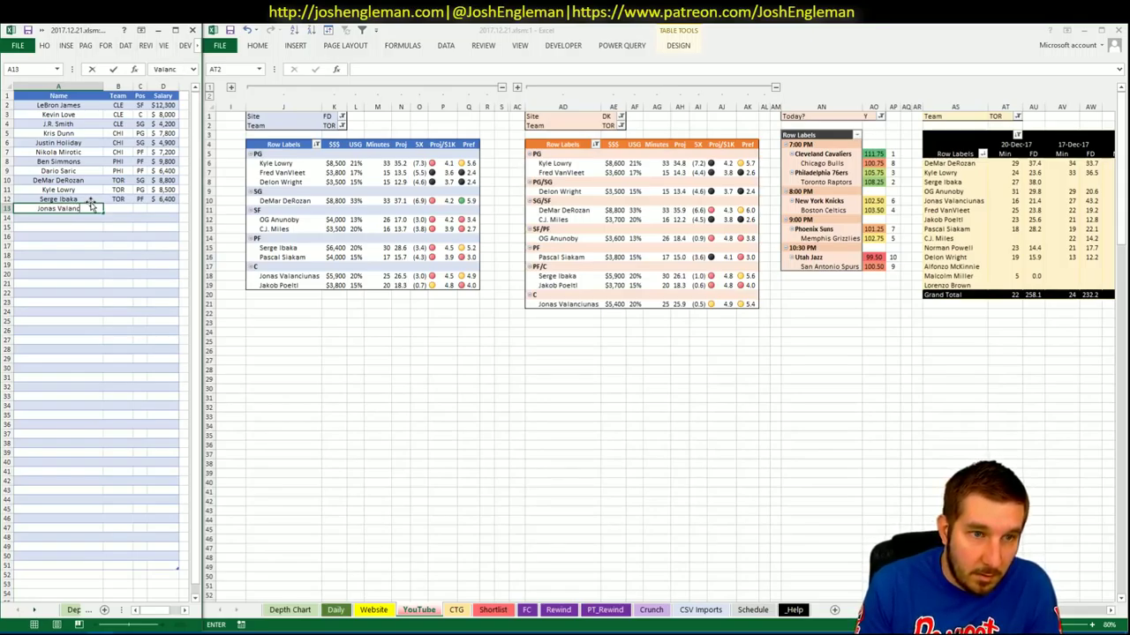
{"action": "type", "text": "iunas"}
{"action": "key", "text": "Return"}
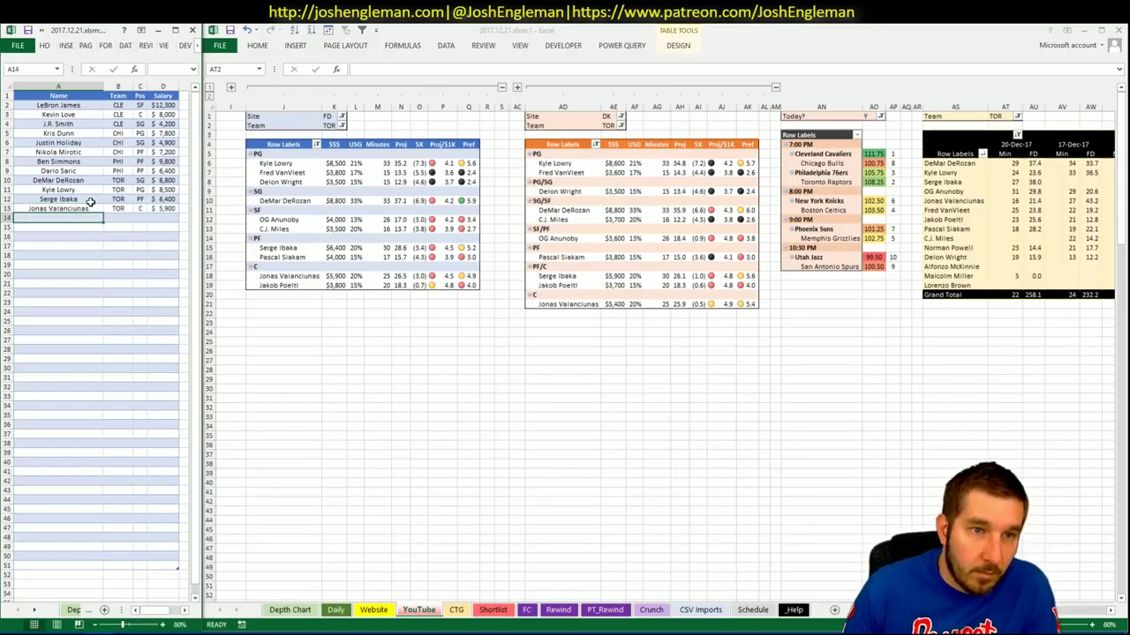
Step: Filter both the FD and DK projection tables on the YouTube sheet to team NYK
{"action": "left_click", "coordinate": [671, 533]}
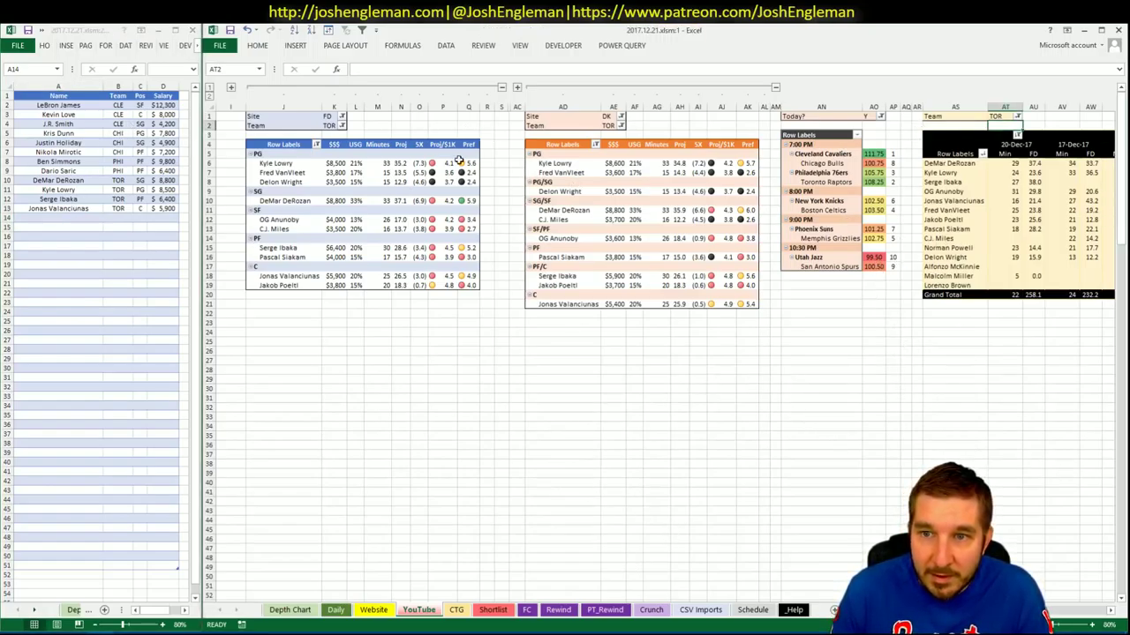
{"action": "left_click", "coordinate": [295, 126]}
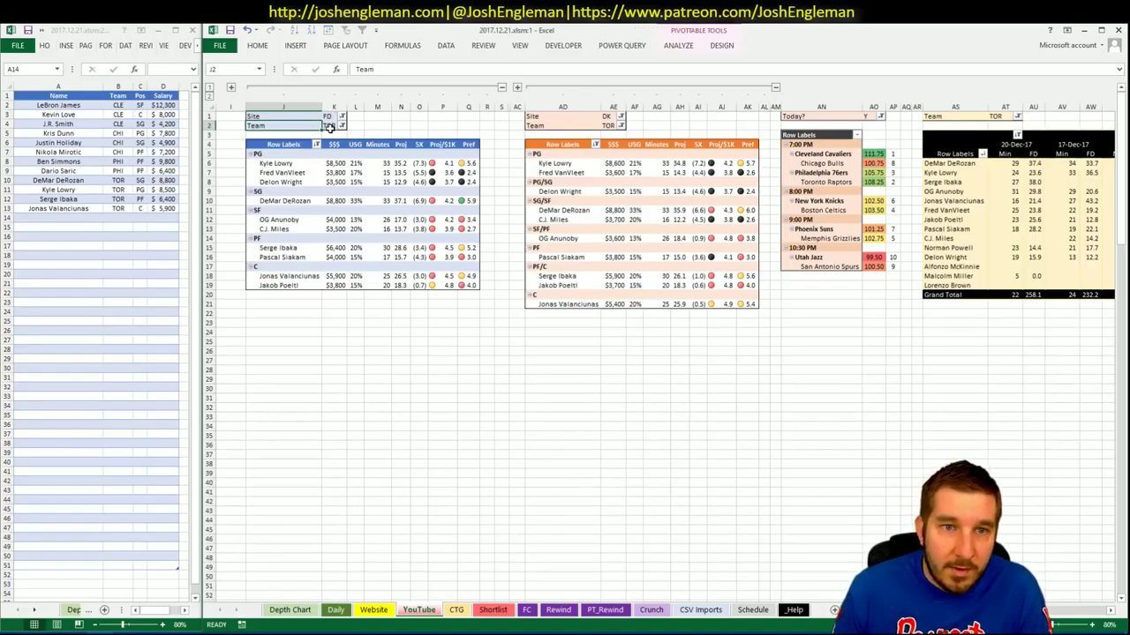
{"action": "left_click", "coordinate": [333, 126]}
{"action": "type", "text": "NYK"}
{"action": "key", "text": "Return"}
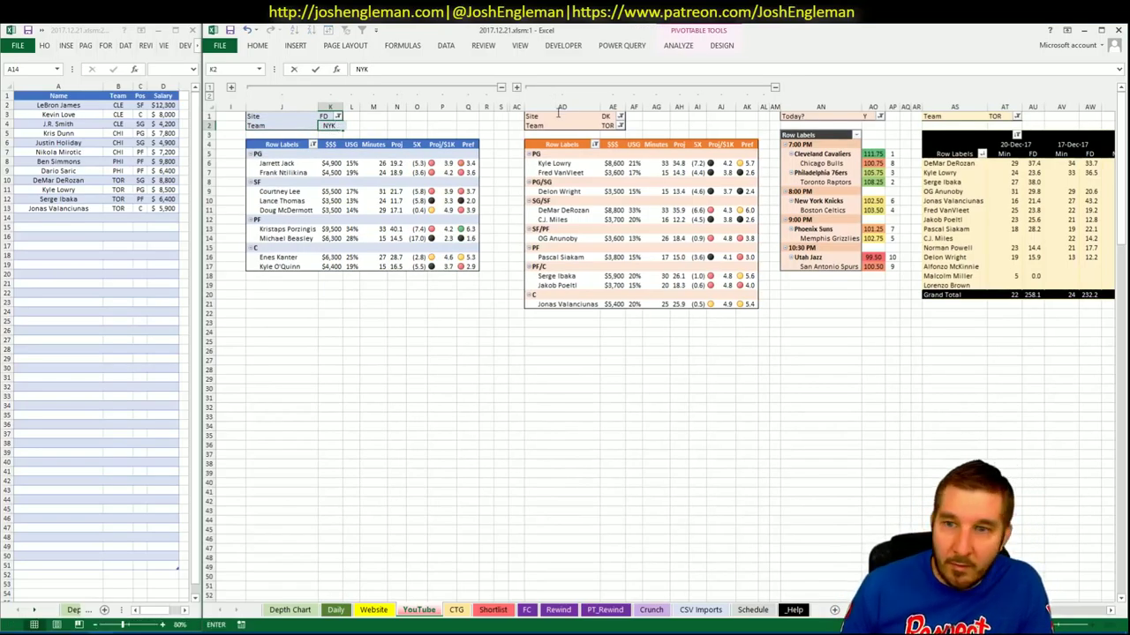
{"action": "left_click", "coordinate": [608, 125]}
{"action": "type", "text": "NYK"}
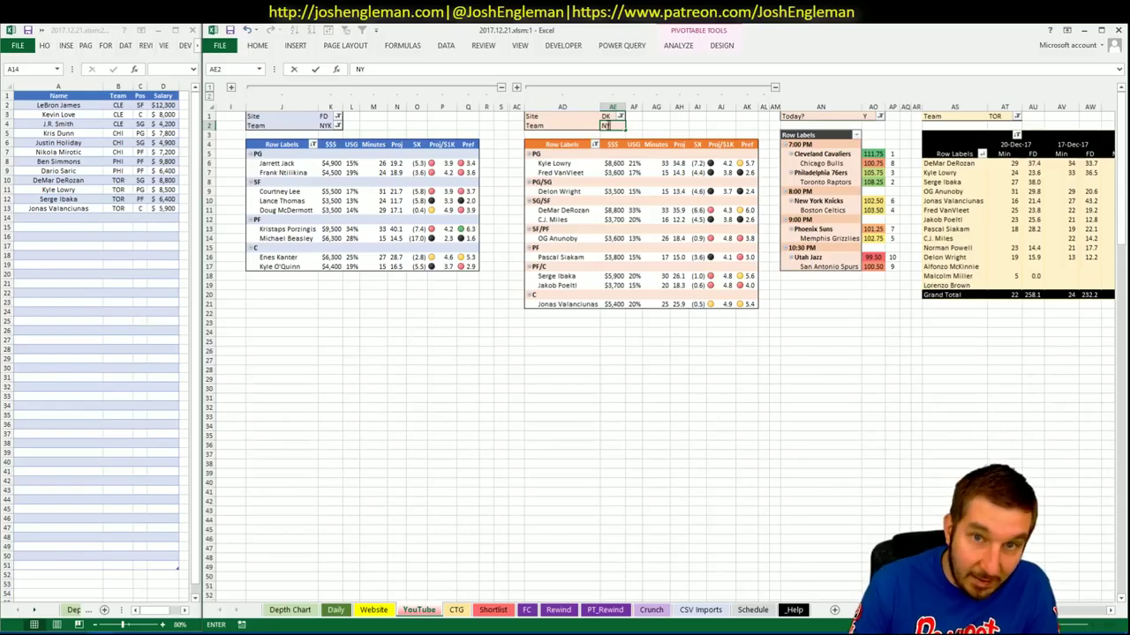
{"action": "key", "text": "Tab"}
Step: Set the recent game log's team filter to NYK
{"action": "left_click", "coordinate": [1005, 116]}
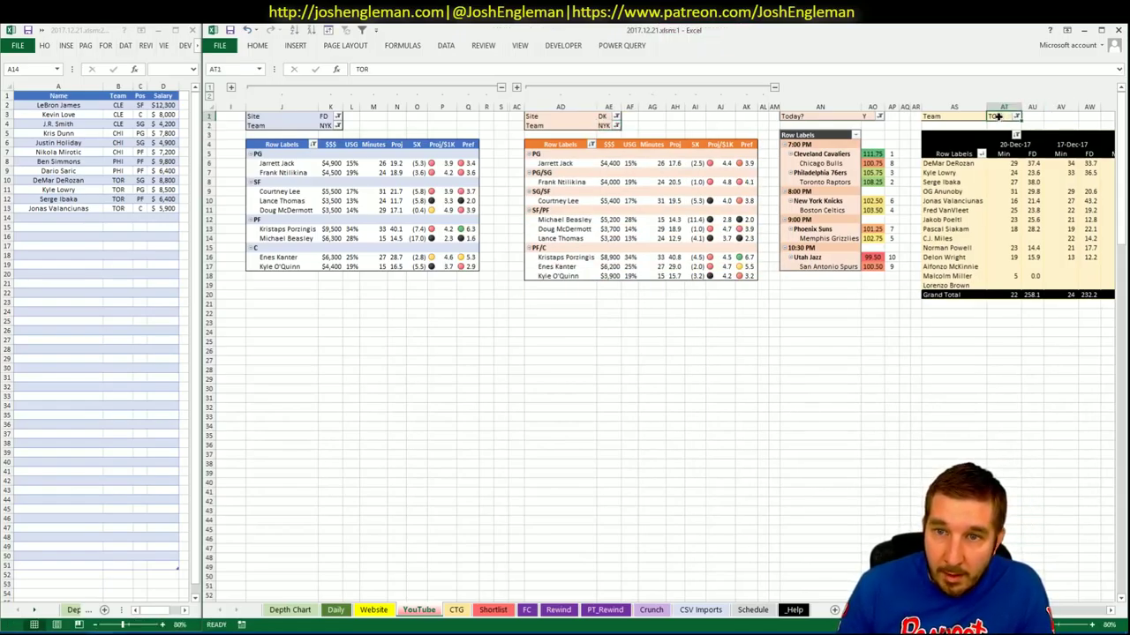
{"action": "type", "text": "NYK"}
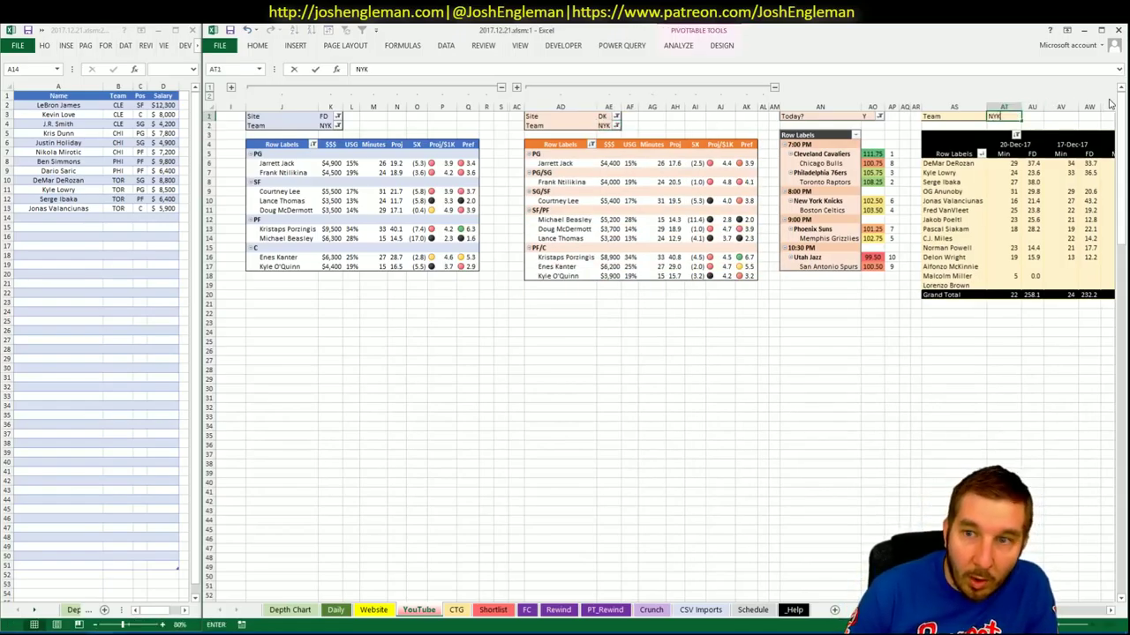
{"action": "key", "text": "Return"}
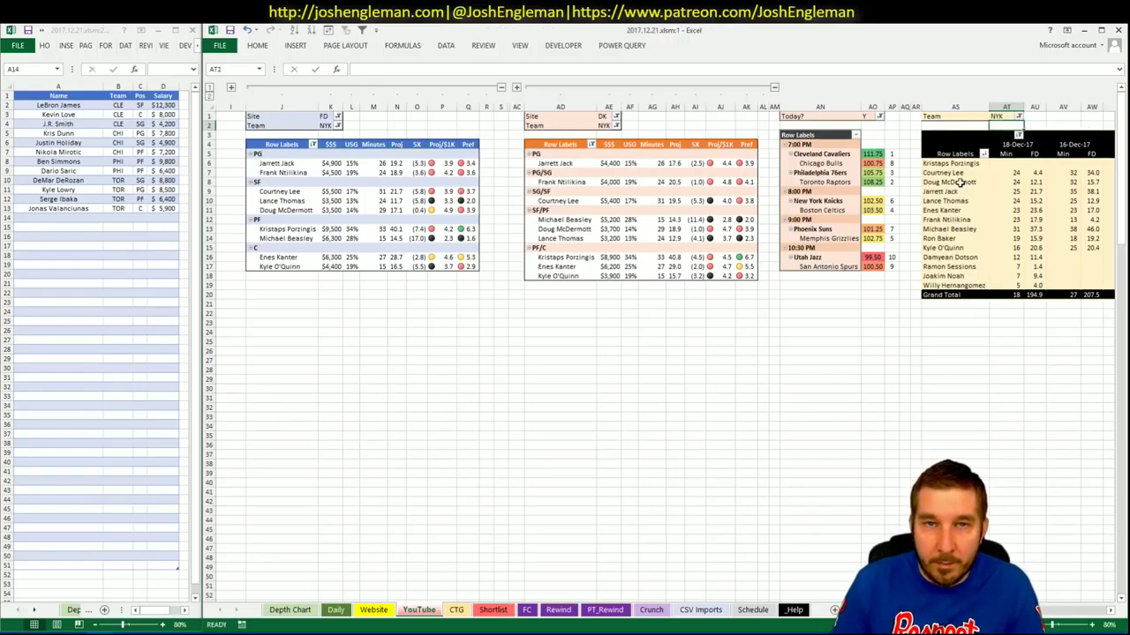
{"action": "left_click", "coordinate": [485, 125]}
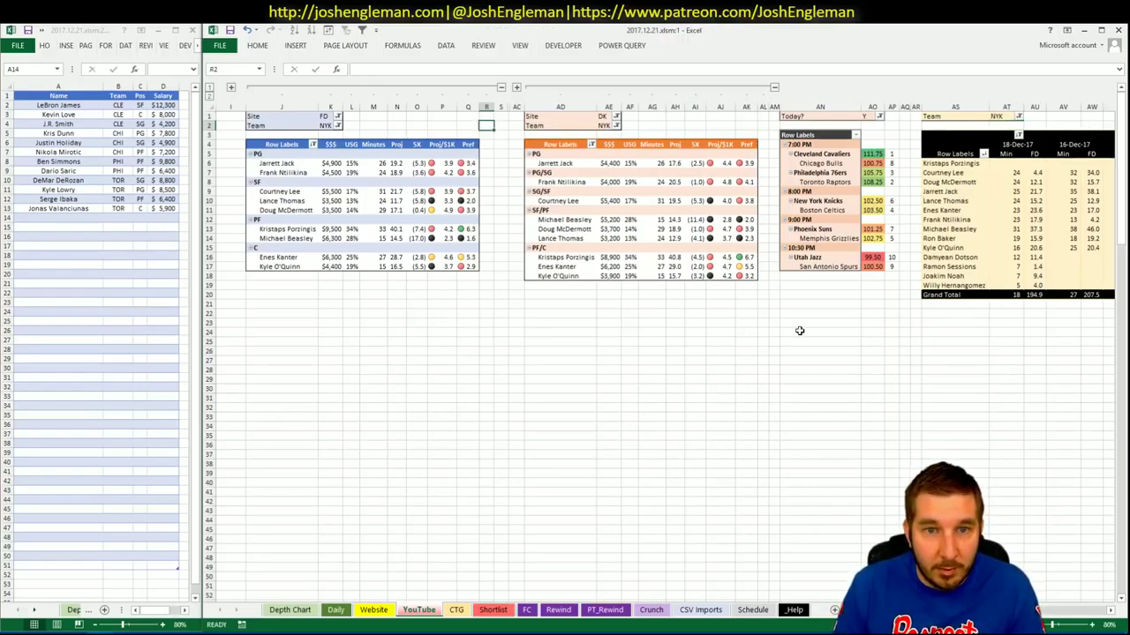
{"action": "left_click", "coordinate": [1110, 612]}
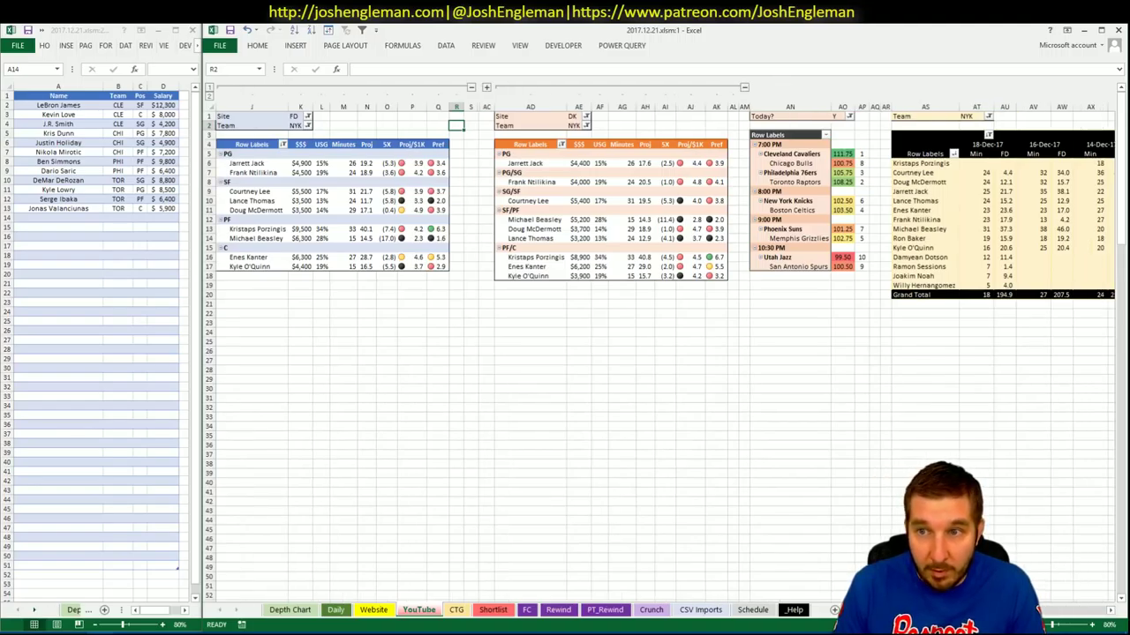
Step: Switch to Cleaning the Glass in the browser and open the New York Knicks' Shooting: Frequency table
{"action": "left_click", "coordinate": [46, 633]}
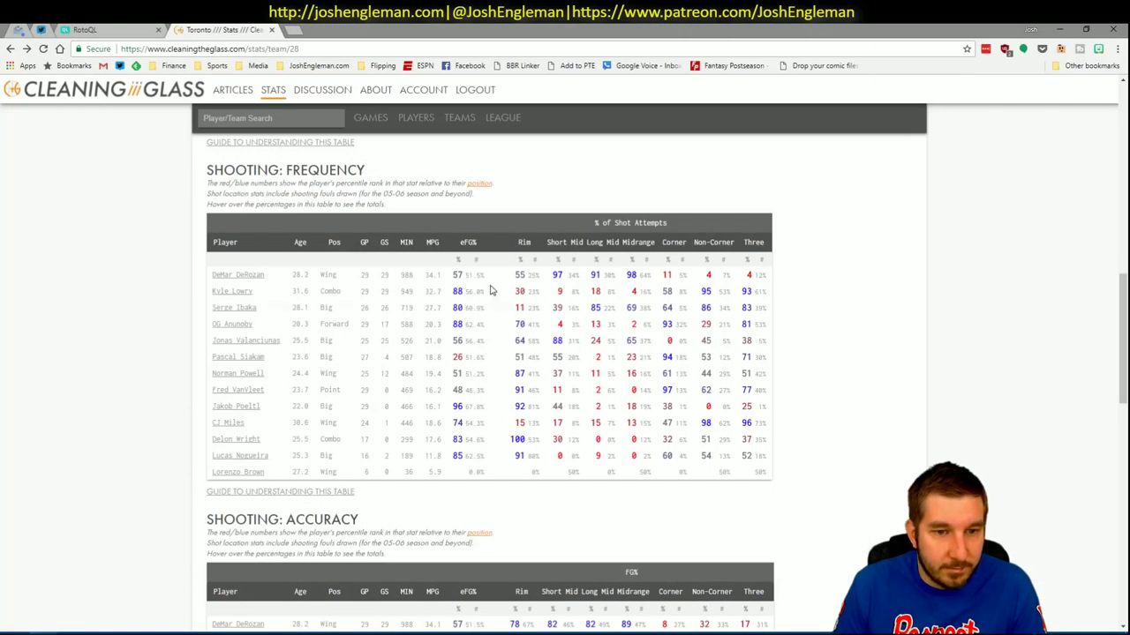
{"action": "left_click", "coordinate": [271, 115]}
{"action": "type", "text": "New York Knicks"}
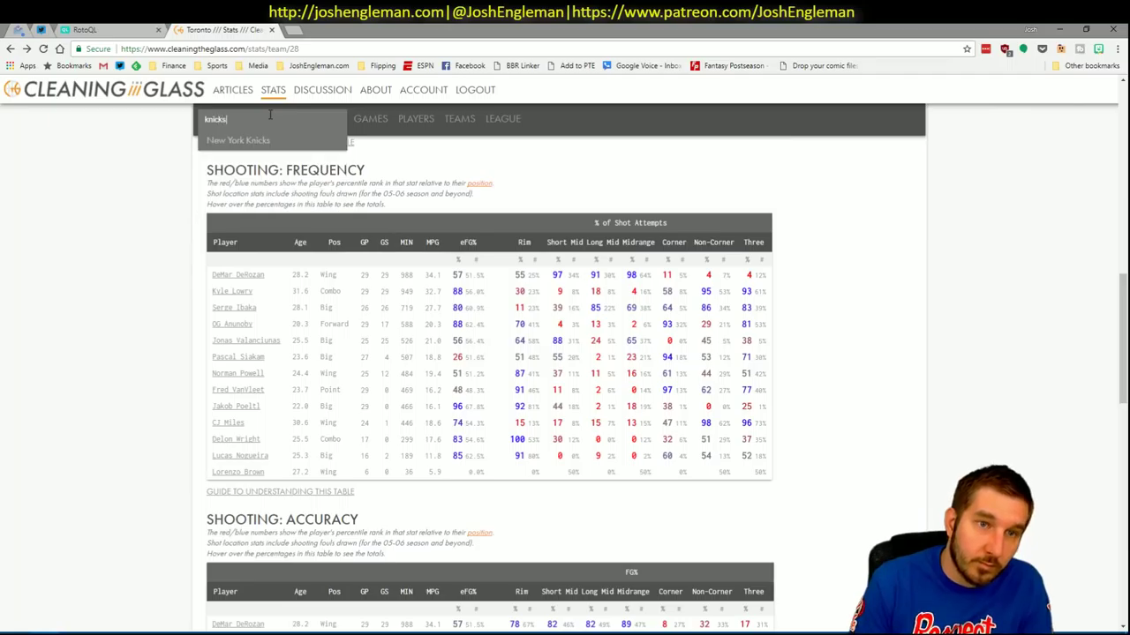
{"action": "key", "text": "Return"}
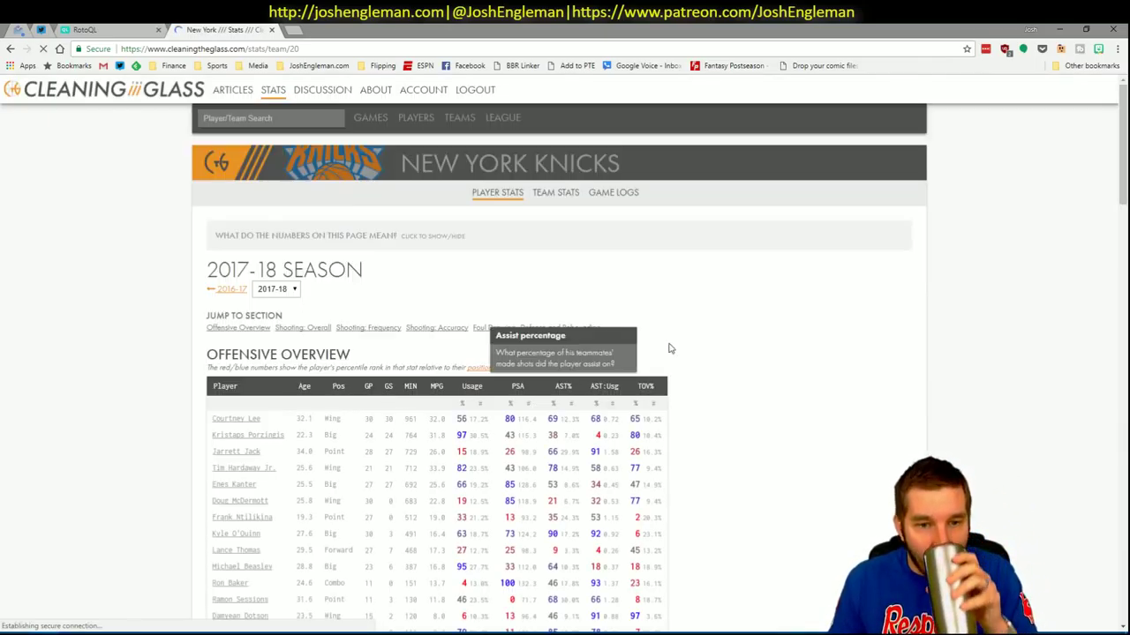
{"action": "left_click", "coordinate": [368, 328]}
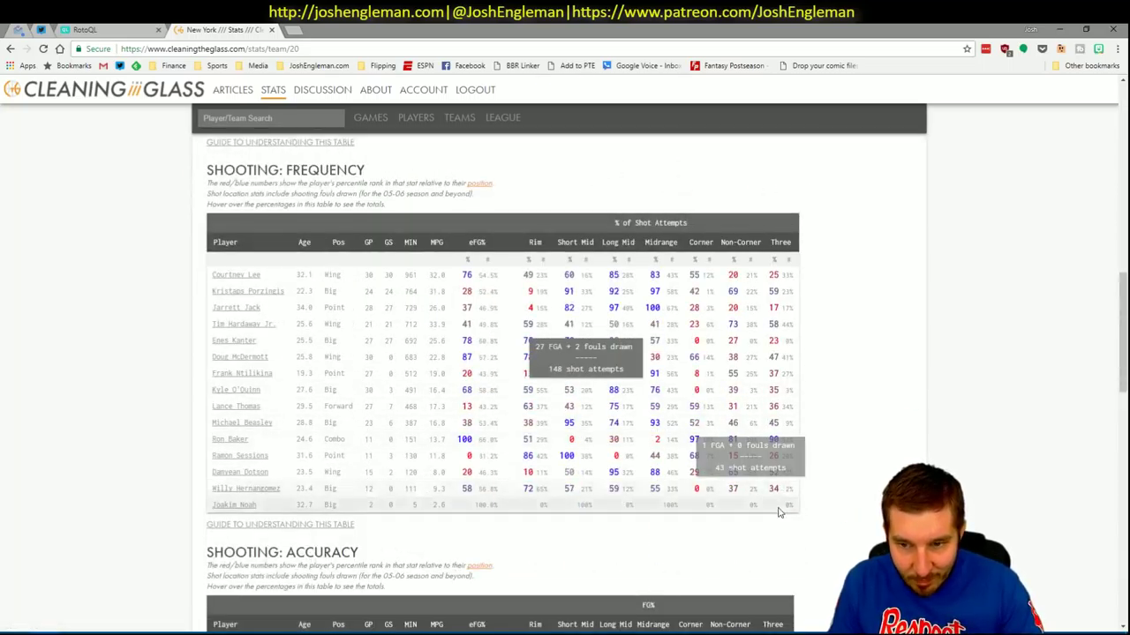
Step: Copy the Knicks' shooting frequency table into Excel's CTG sheet and arrange the browser window beside the shortlist
{"action": "left_click_drag", "start_coordinate": [791, 510], "coordinate": [207, 283]}
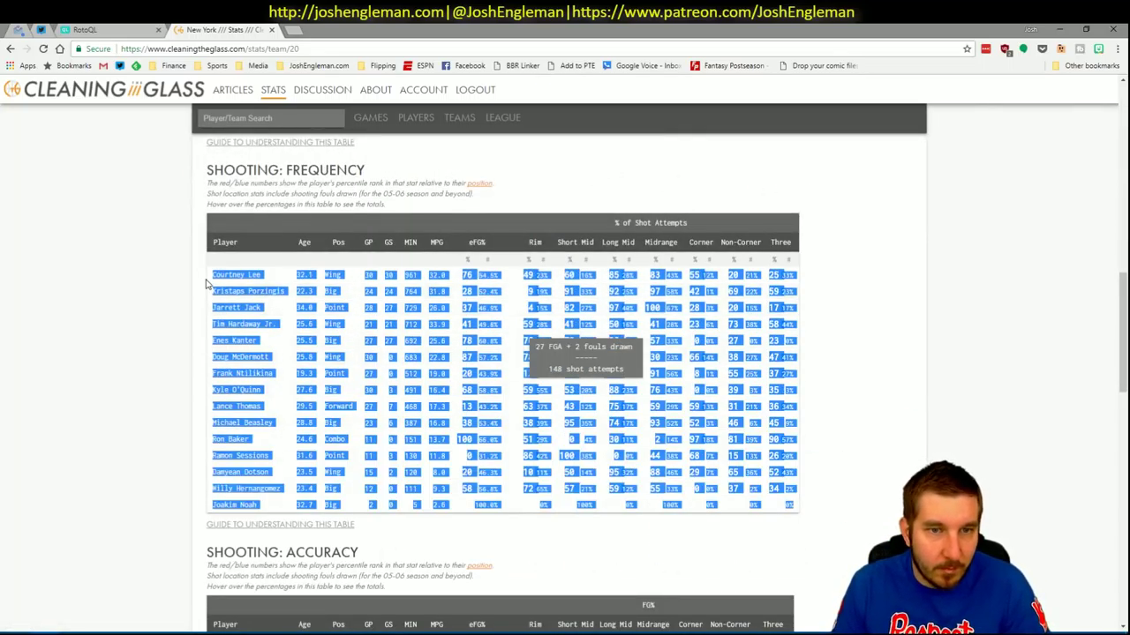
{"action": "key", "text": "alt+Tab"}
{"action": "left_click", "coordinate": [456, 610]}
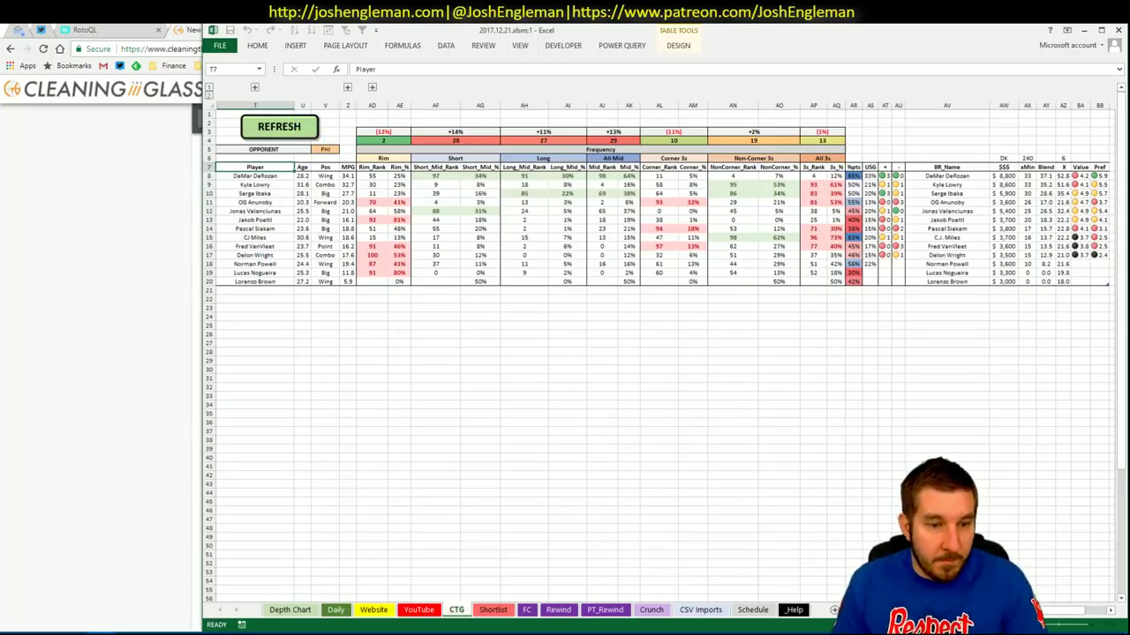
{"action": "left_click", "coordinate": [102, 578]}
{"action": "key", "text": "alt+Tab"}
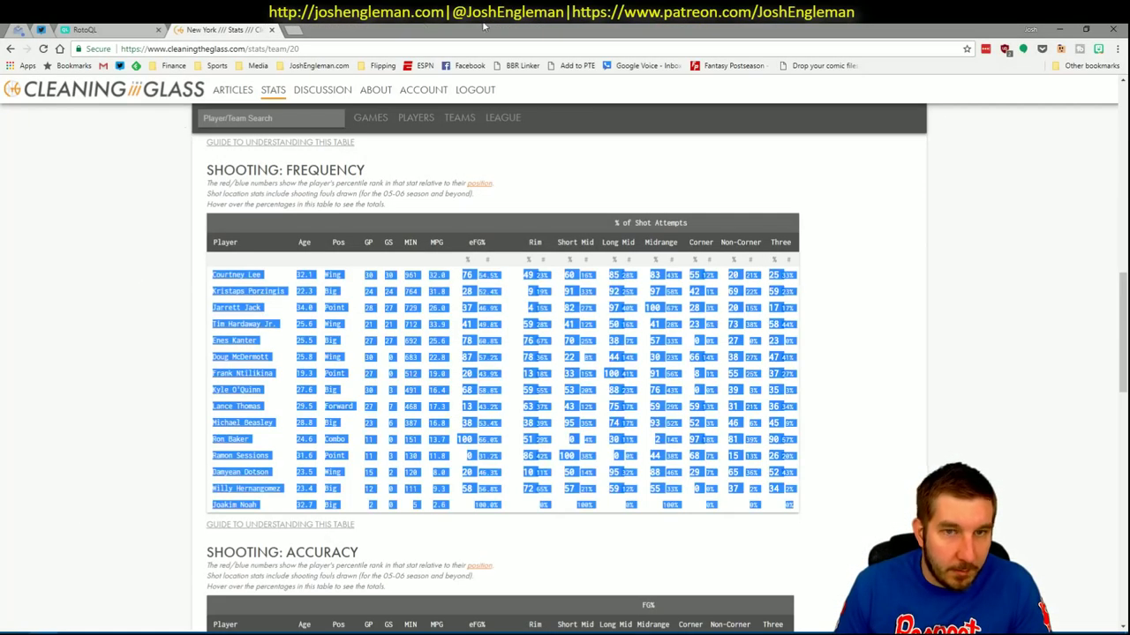
{"action": "left_click_drag", "start_coordinate": [485, 26], "coordinate": [1126, 76]}
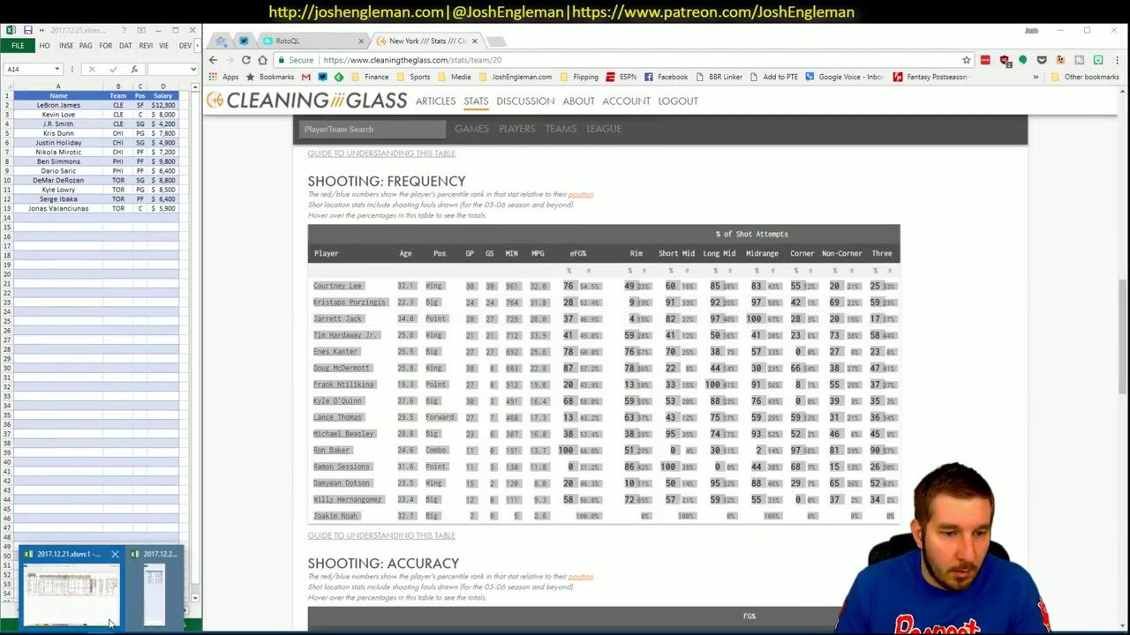
{"action": "left_click", "coordinate": [110, 624]}
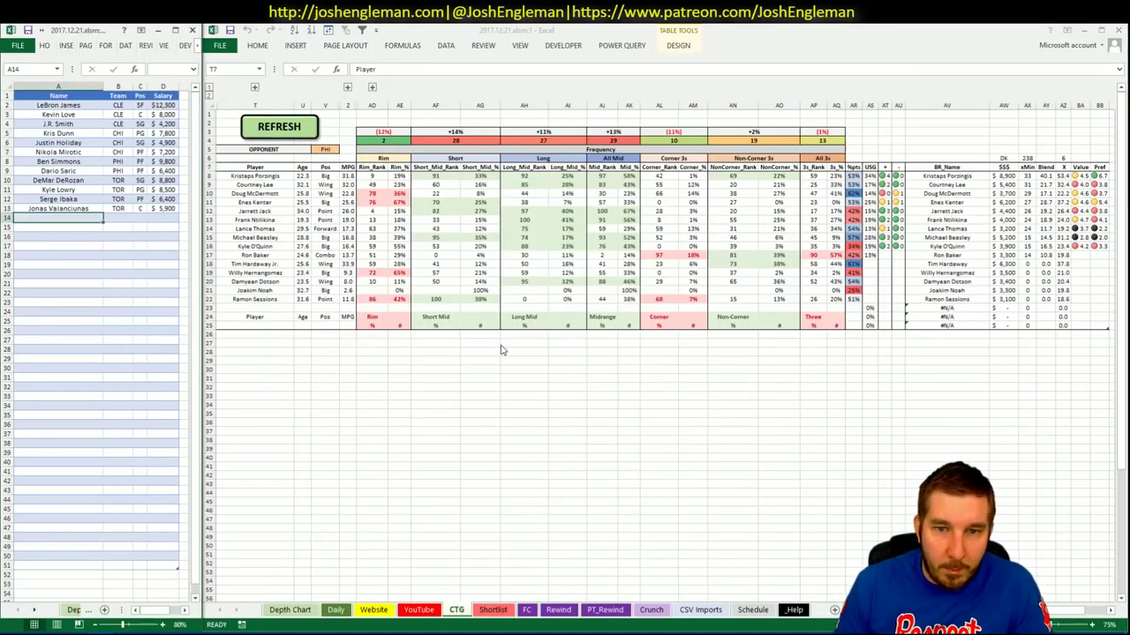
Step: Recopy only the Knicks' player rows from the shooting frequency table into the CTG sheet and set the opponent to BOS
{"action": "key", "text": "alt+Tab"}
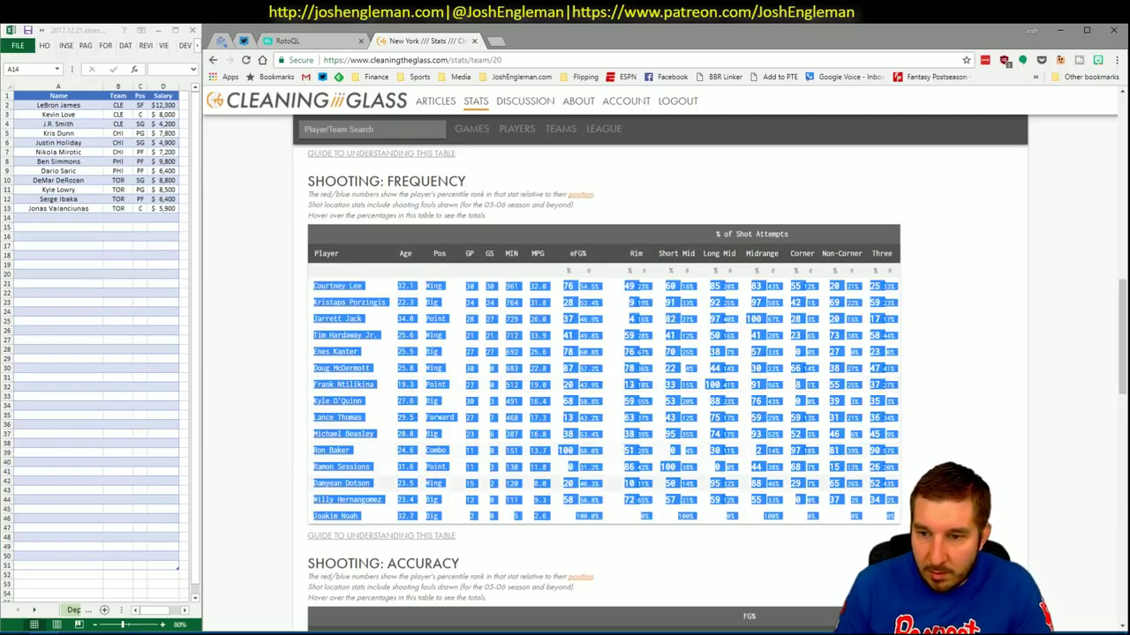
{"action": "mouse_move", "coordinate": [895, 521]}
{"action": "left_click_drag", "start_coordinate": [896, 523], "coordinate": [333, 290]}
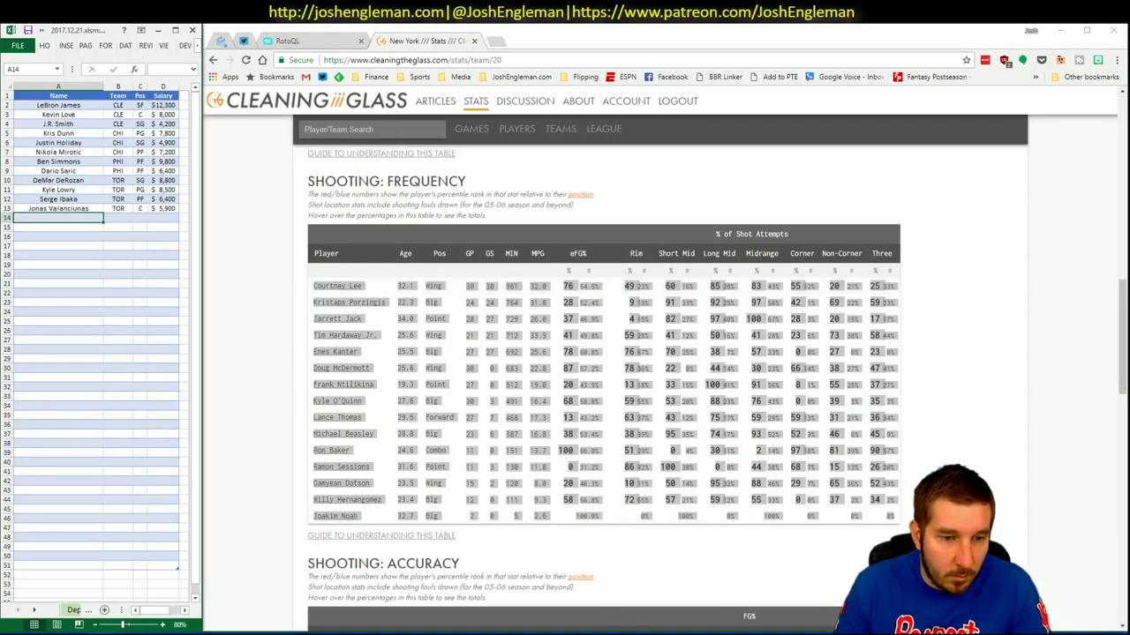
{"action": "left_click", "coordinate": [105, 589]}
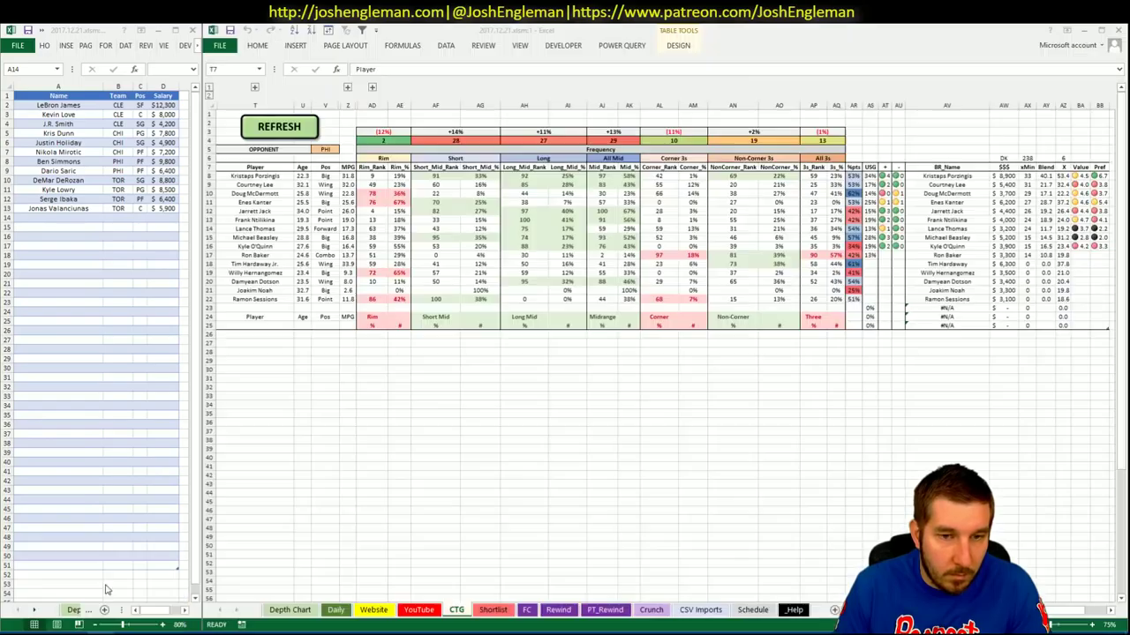
{"action": "left_click", "coordinate": [325, 149]}
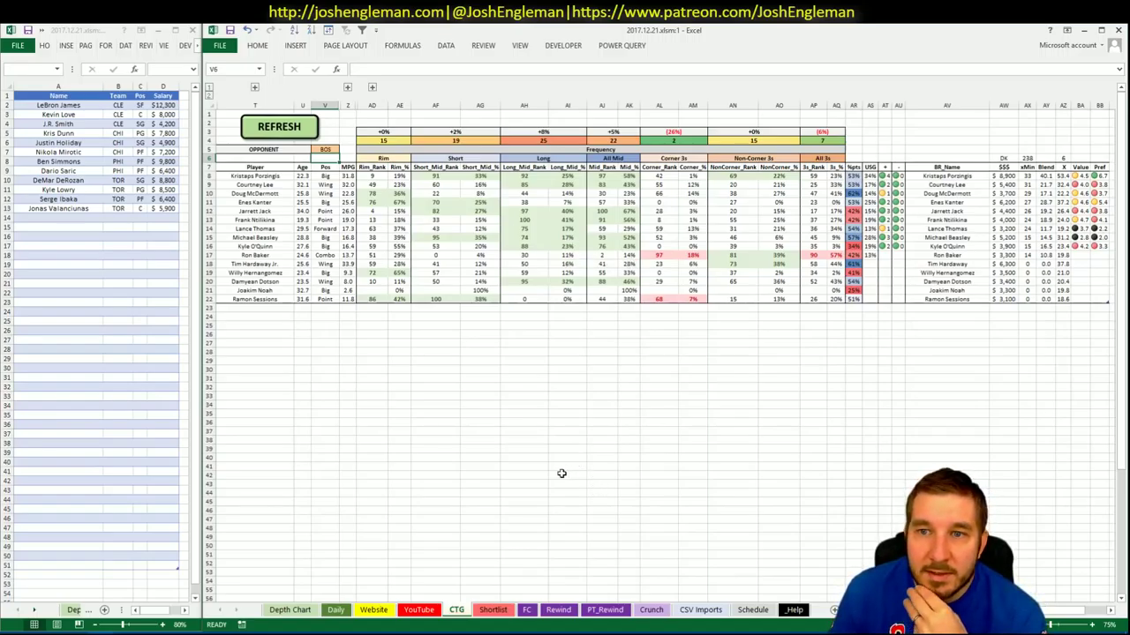
Step: Review New York's recent game log on the YouTube sheet and add Kristaps Porzingis to the shortlist below Jonas Valanciunas
{"action": "left_click", "coordinate": [55, 263]}
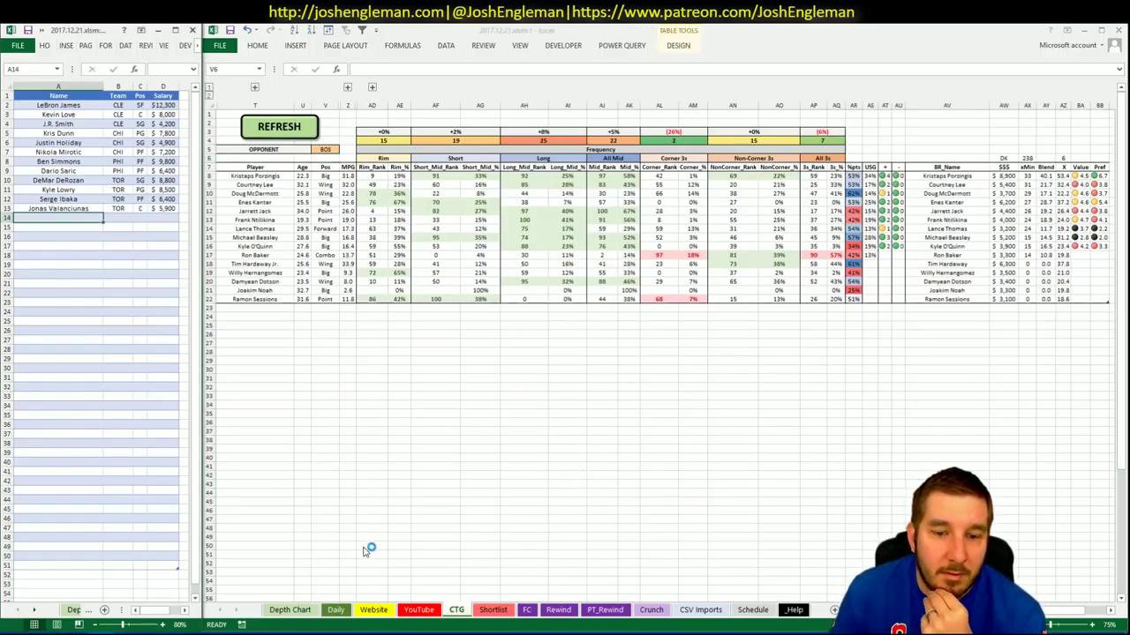
{"action": "left_click", "coordinate": [423, 600]}
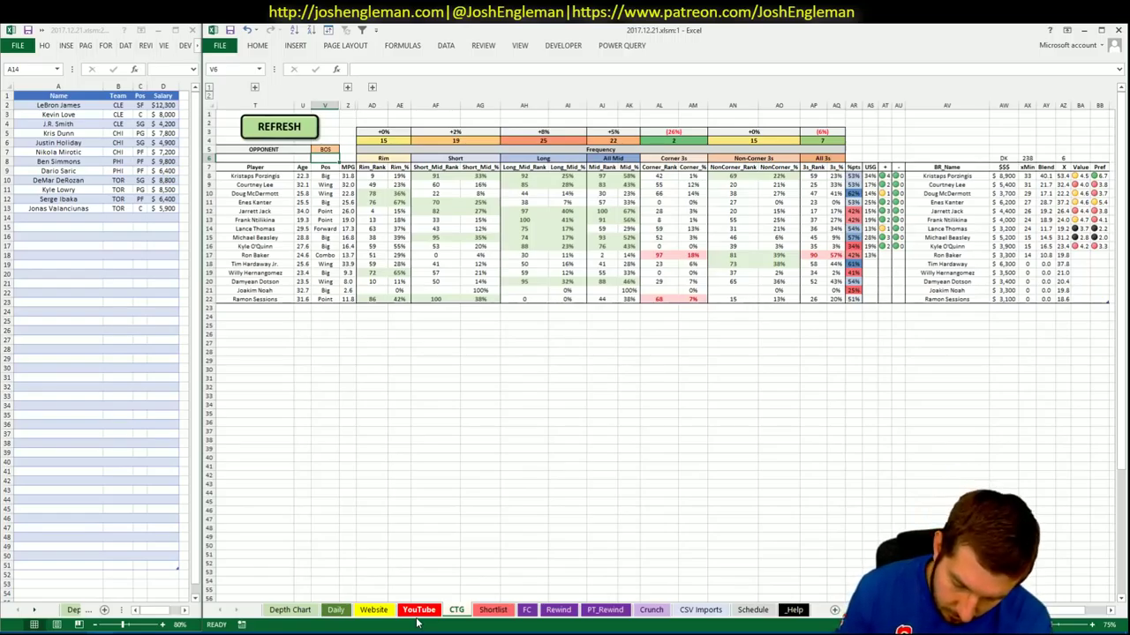
{"action": "left_click", "coordinate": [420, 610]}
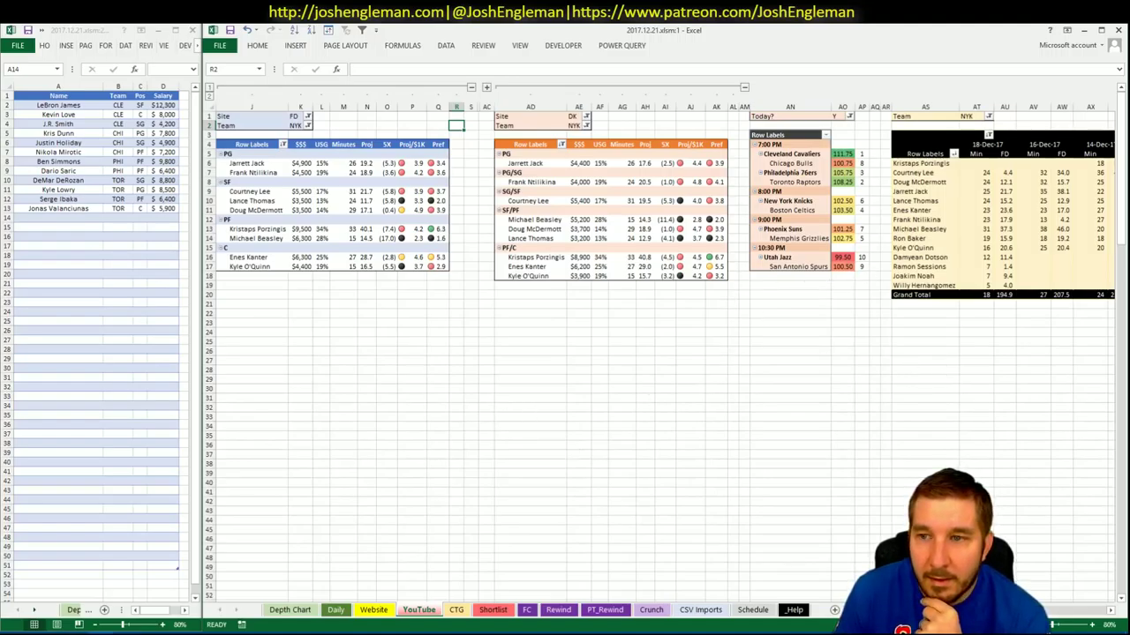
{"action": "scroll", "coordinate": [1068, 615], "scroll_direction": "right", "scroll_amount": 5}
{"action": "scroll", "coordinate": [1076, 619], "scroll_direction": "right", "scroll_amount": 3}
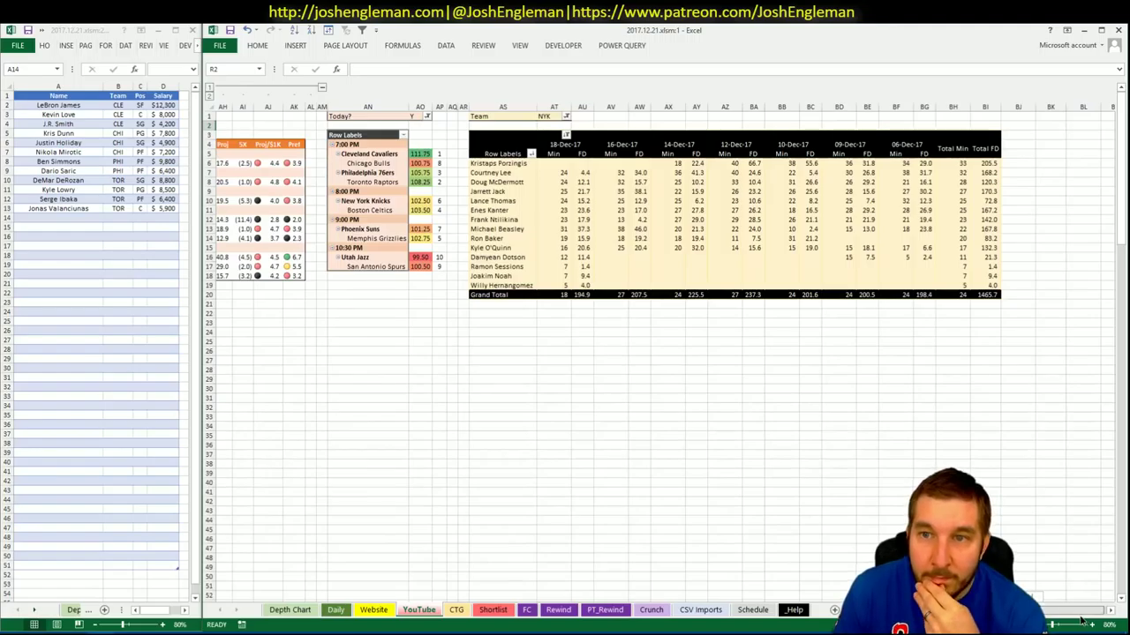
{"action": "scroll", "coordinate": [1081, 622], "scroll_direction": "left", "scroll_amount": 8}
{"action": "left_click", "coordinate": [79, 217]}
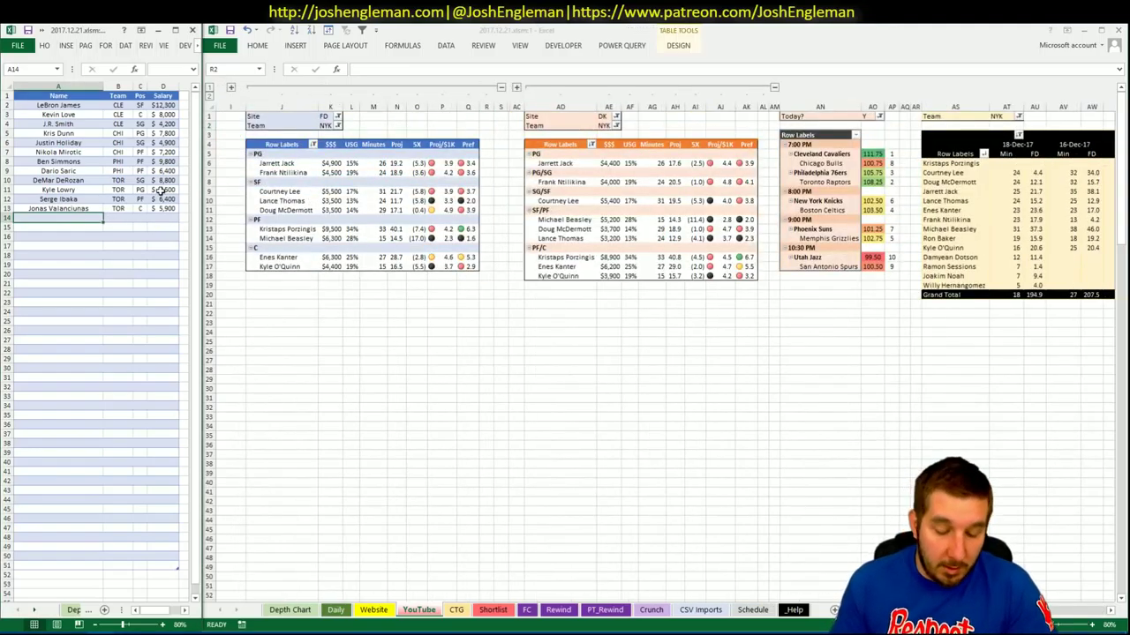
{"action": "type", "text": "Krist"}
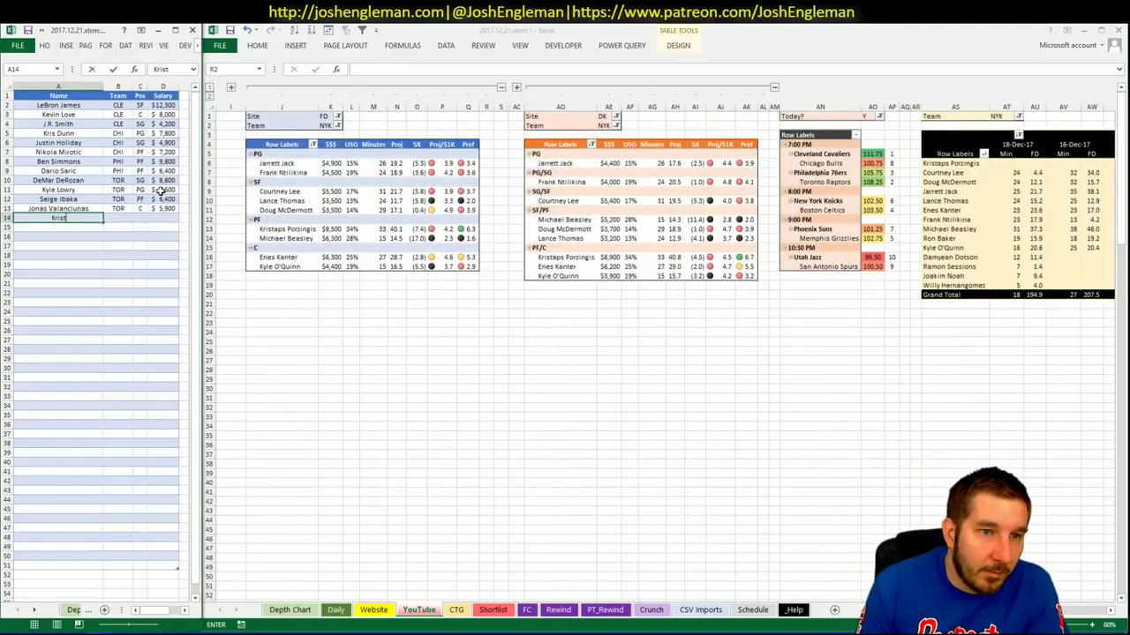
{"action": "type", "text": "aps Porzingis"}
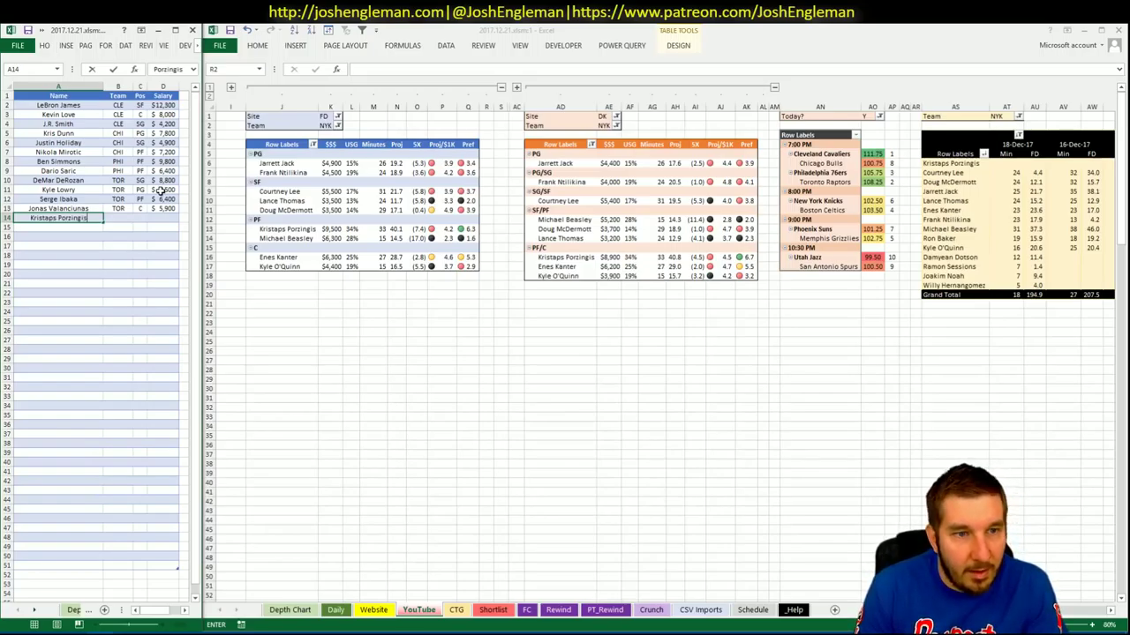
{"action": "key", "text": "Return"}
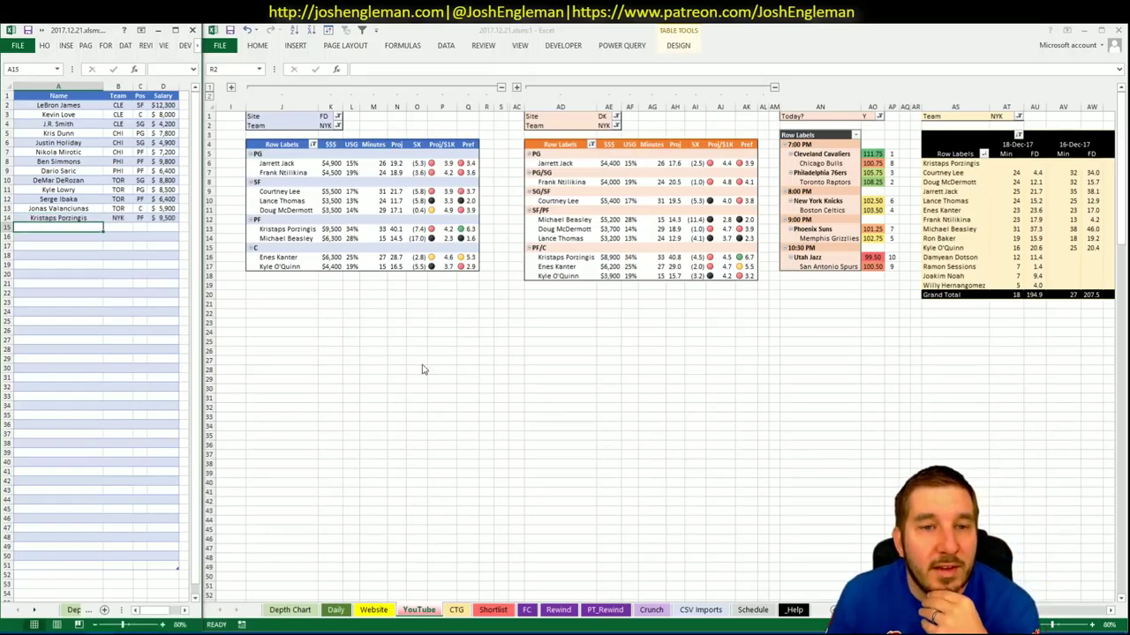
Step: Compare New York's projections and recent game log on the YouTube sheet with its CTG shooting data
{"action": "left_click", "coordinate": [1110, 618]}
{"action": "left_click", "coordinate": [1111, 611]}
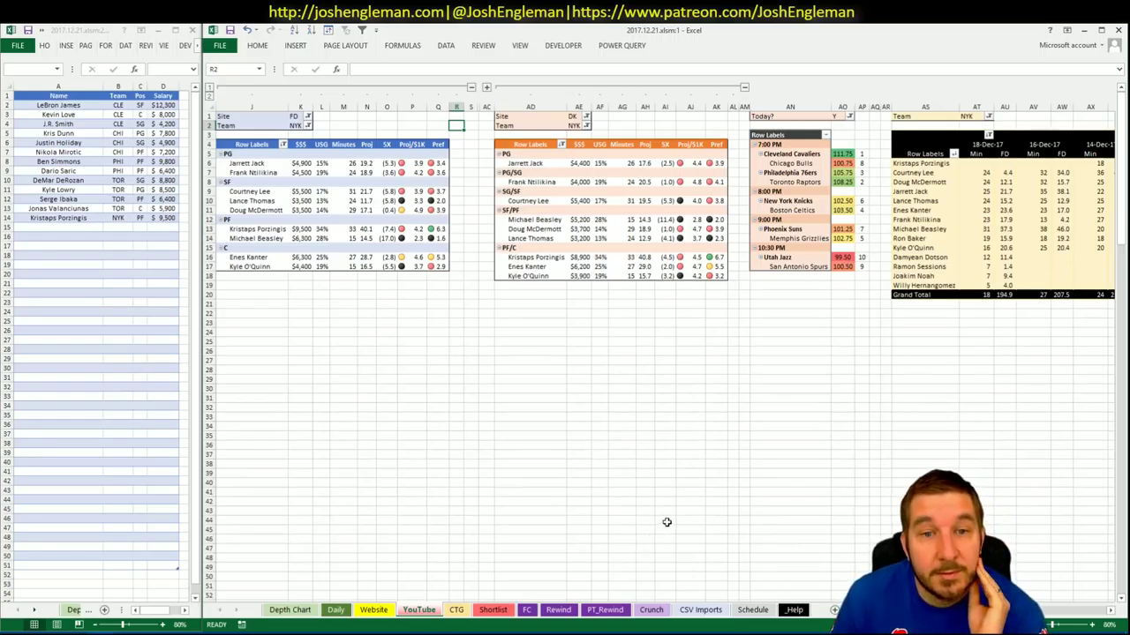
{"action": "left_click", "coordinate": [457, 609]}
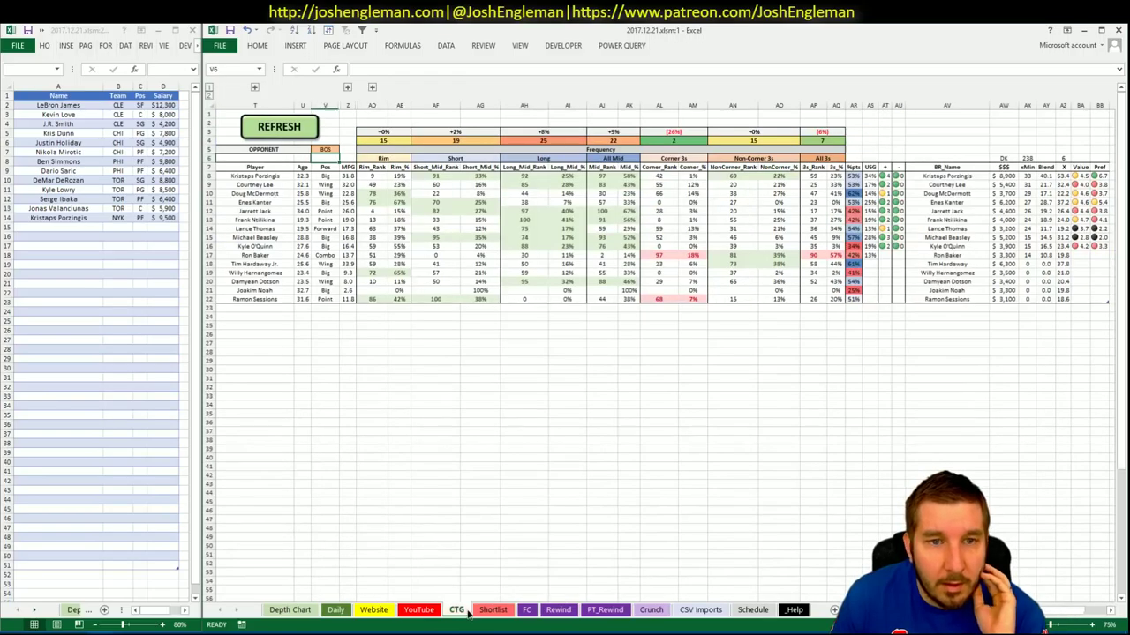
{"action": "left_click", "coordinate": [417, 611]}
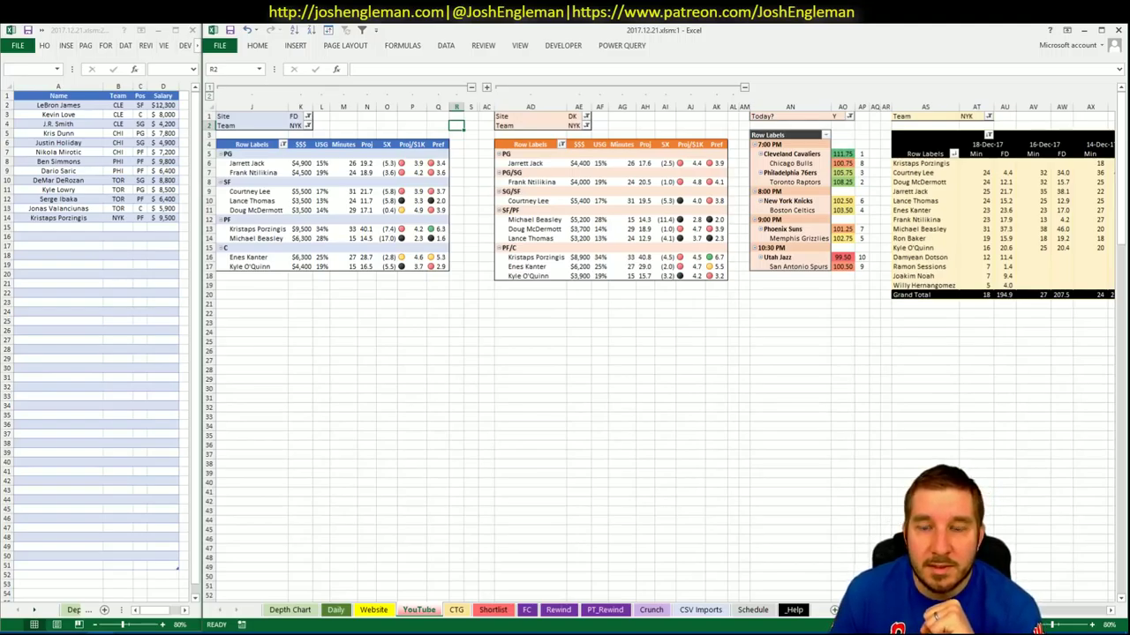
{"action": "scroll", "coordinate": [1114, 602], "scroll_direction": "right", "scroll_amount": 5}
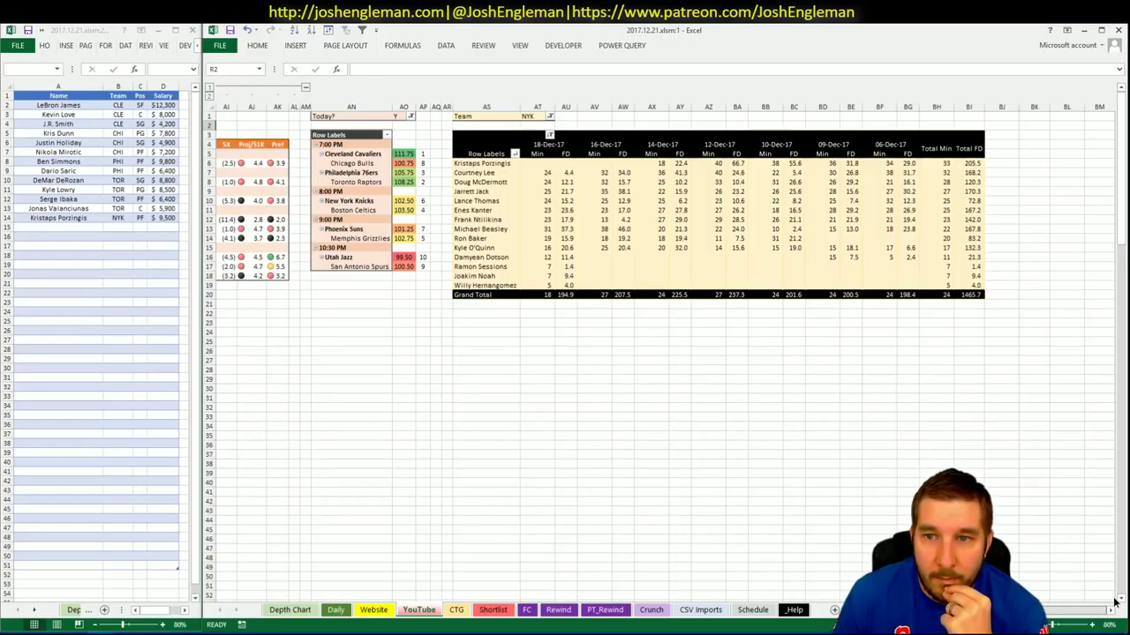
{"action": "scroll", "coordinate": [662, 353], "scroll_direction": "left", "scroll_amount": 5}
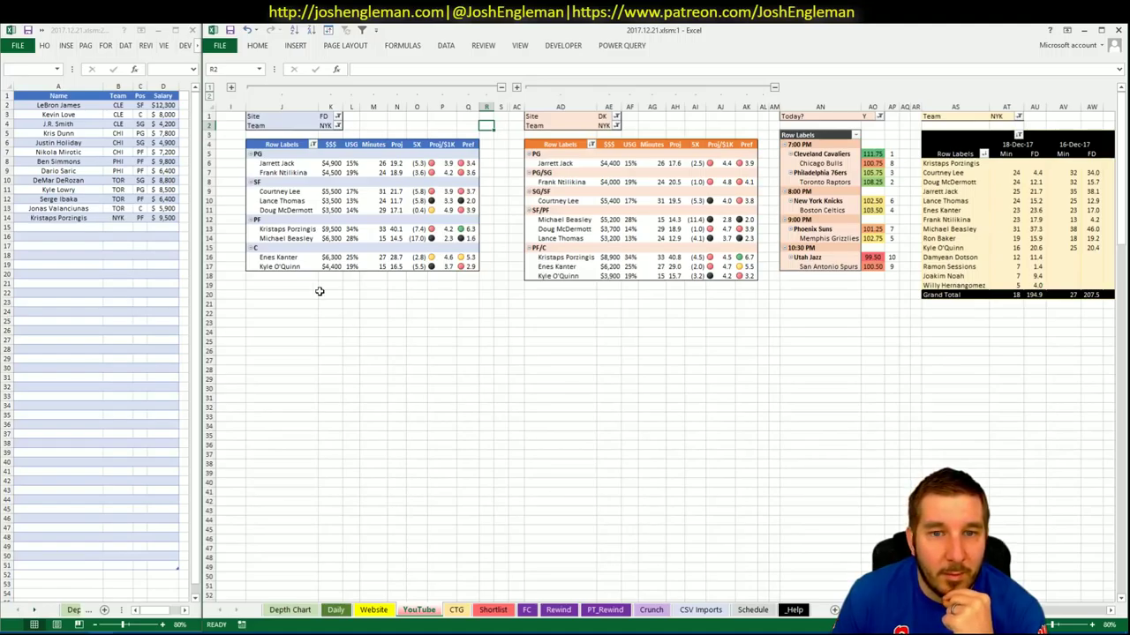
Step: Set the team filter to BOS for the FD projections, the DK projections and the recent game log on the YouTube sheet
{"action": "left_click", "coordinate": [330, 125]}
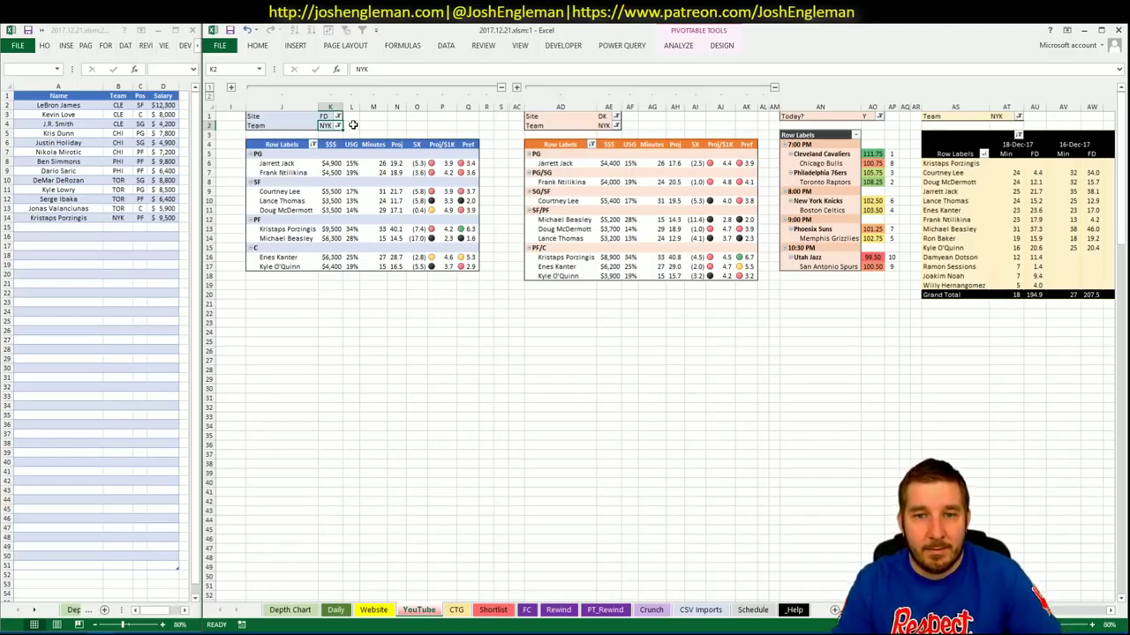
{"action": "type", "text": "BOS"}
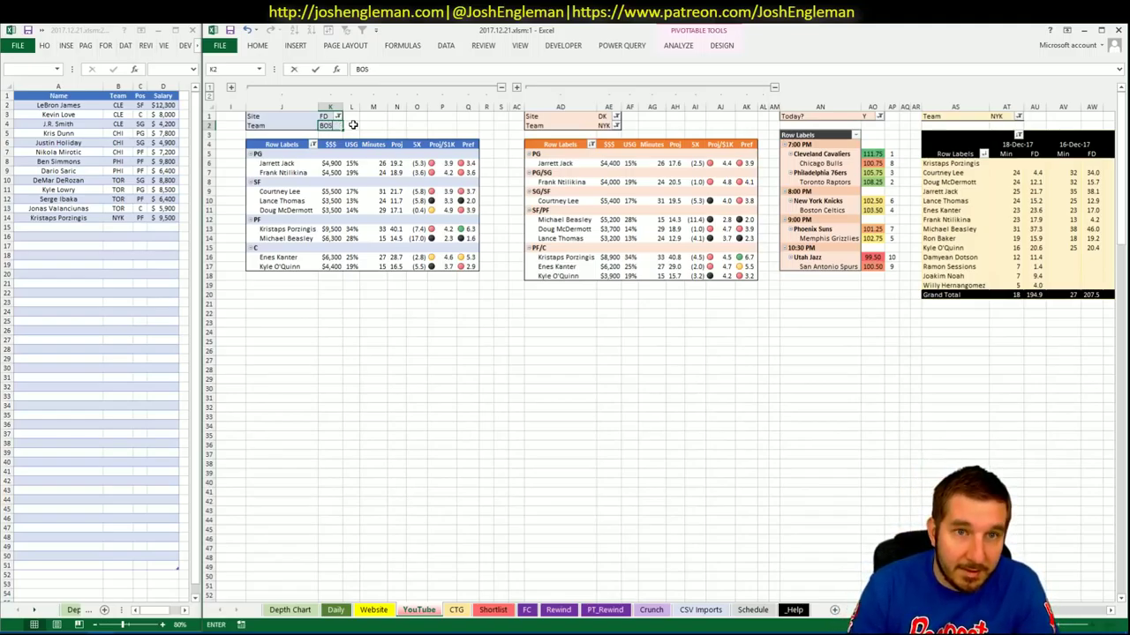
{"action": "key", "text": "Return"}
{"action": "left_click", "coordinate": [588, 125]}
{"action": "type", "text": "BOS"}
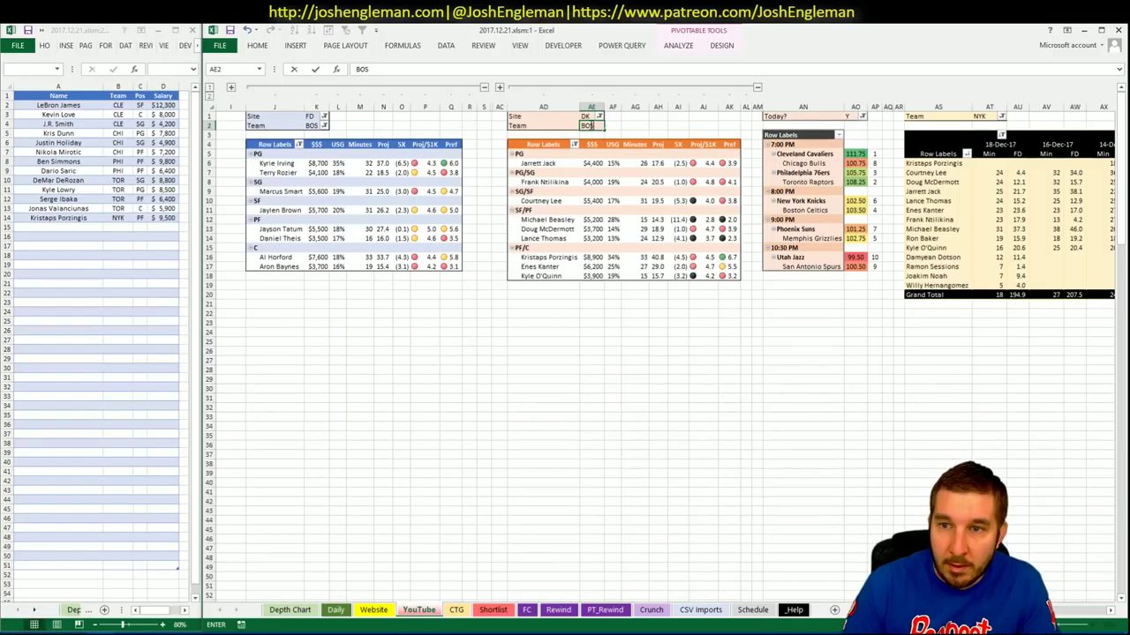
{"action": "key", "text": "Return"}
{"action": "left_click", "coordinate": [966, 117]}
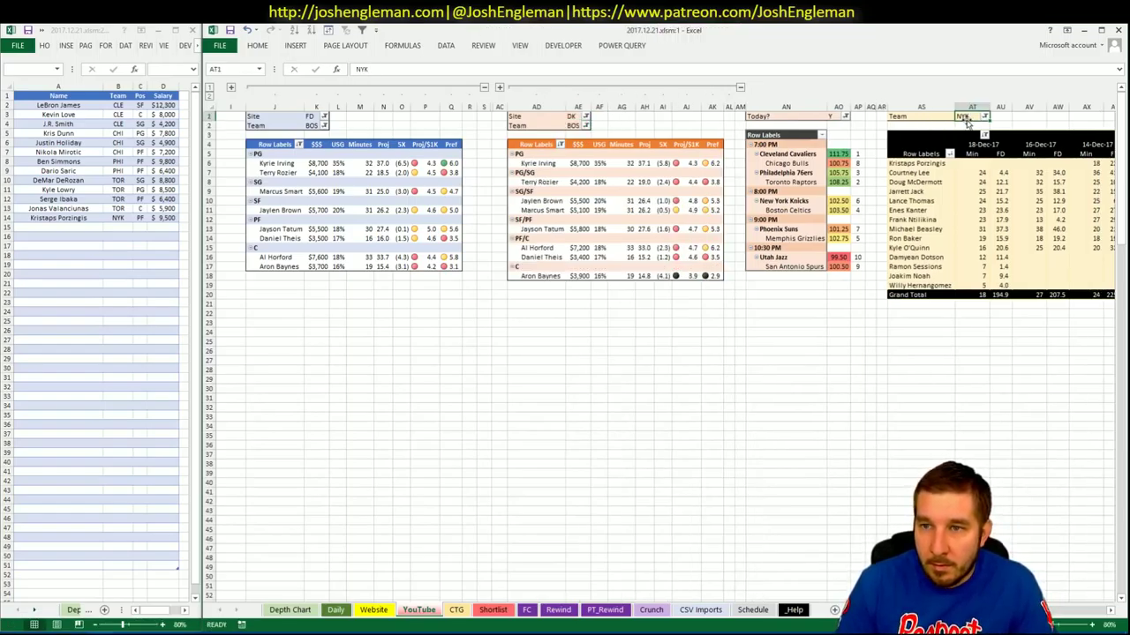
{"action": "type", "text": "BOS"}
{"action": "key", "text": "Return"}
{"action": "key", "text": "Return"}
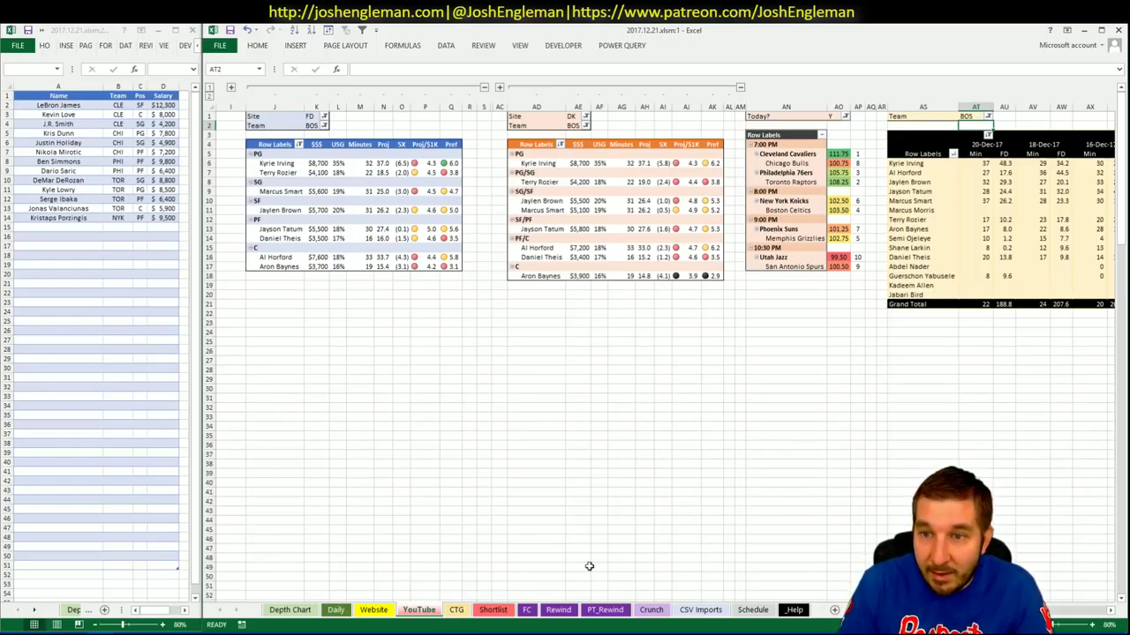
Step: Set the opponent on the CTG sheet to NYK
{"action": "left_click", "coordinate": [456, 610]}
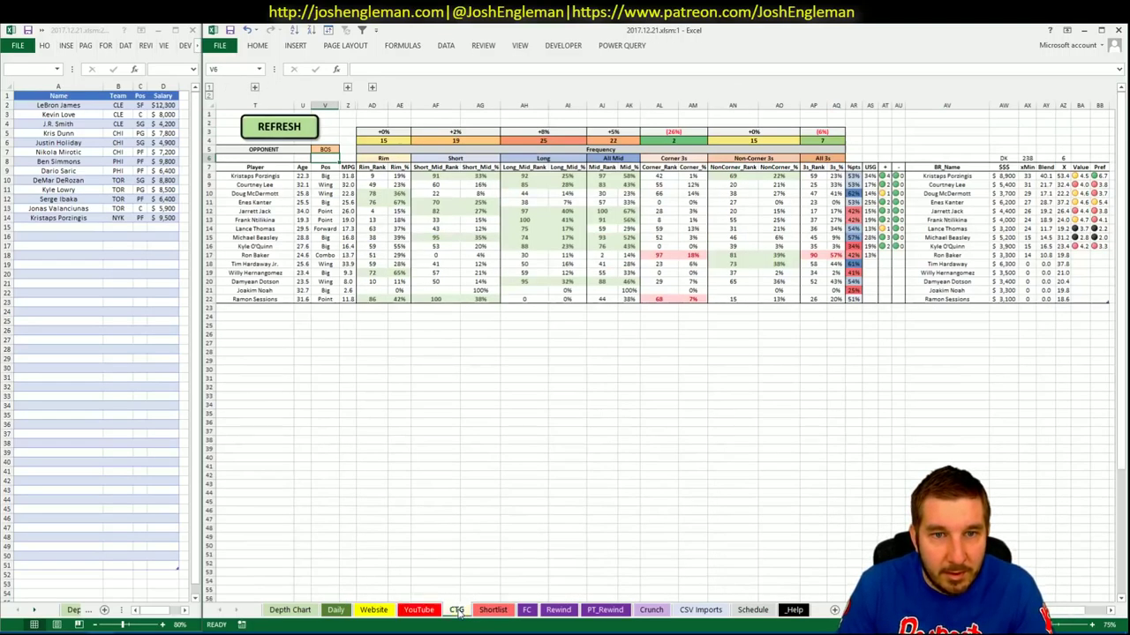
{"action": "left_click", "coordinate": [327, 149]}
{"action": "type", "text": "NYK"}
{"action": "key", "text": "Return"}
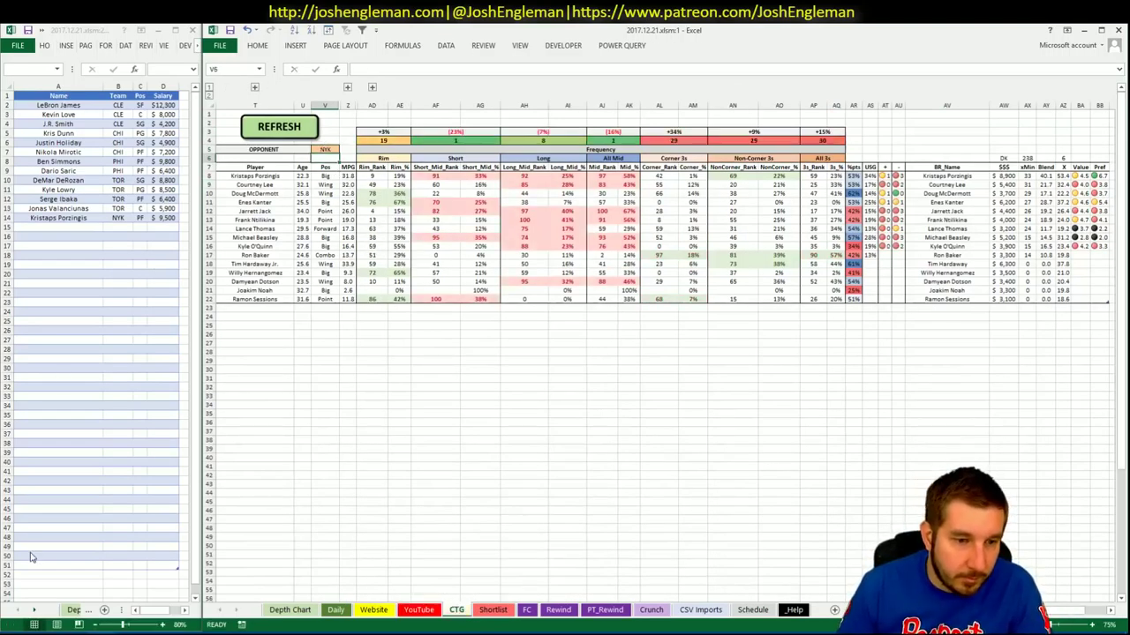
Step: Reopen the Knicks' page on Cleaning the Glass and copy its shooting frequency player rows for the CTG sheet
{"action": "key", "text": "alt+Tab"}
{"action": "left_click", "coordinate": [396, 128]}
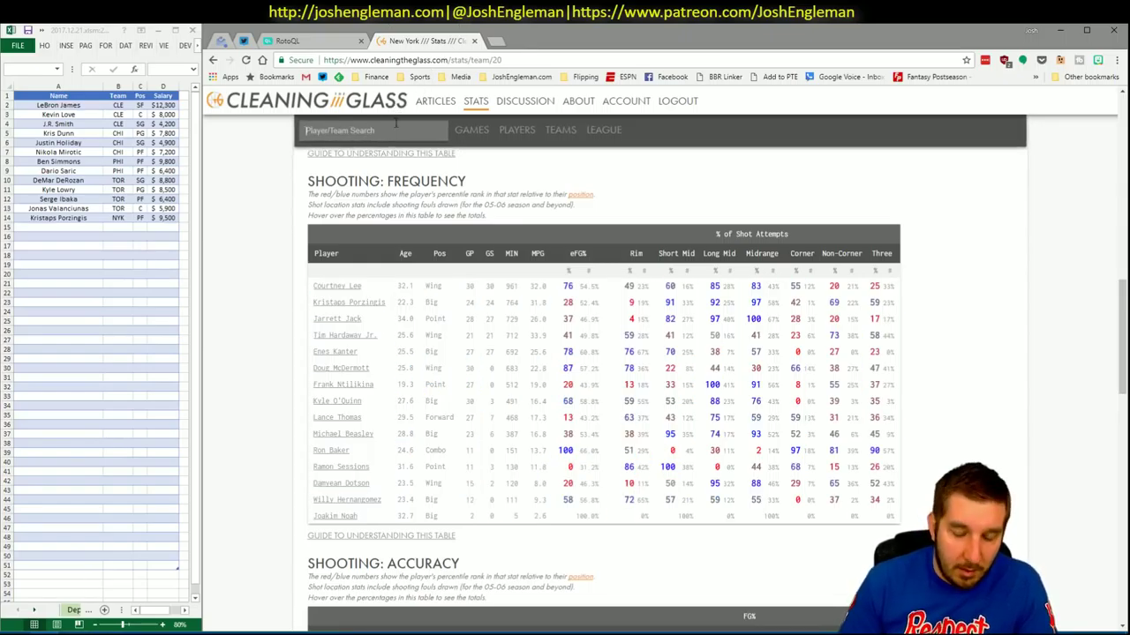
{"action": "type", "text": "knick"}
{"action": "key", "text": "Down"}
{"action": "key", "text": "Return"}
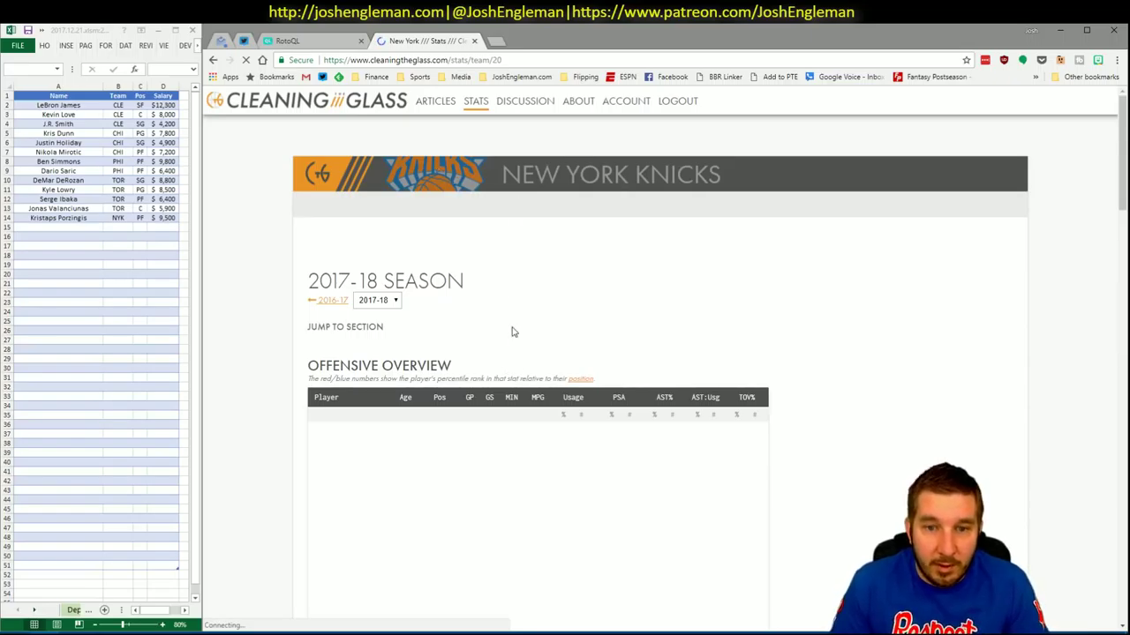
{"action": "left_click", "coordinate": [495, 344]}
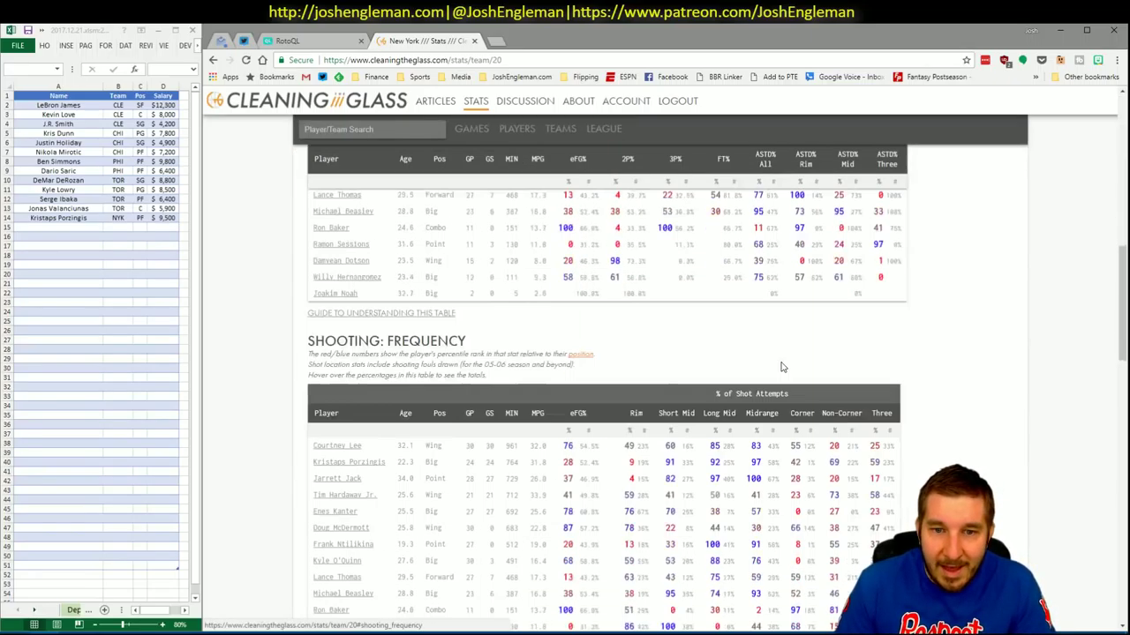
{"action": "left_click_drag", "start_coordinate": [892, 515], "coordinate": [316, 296]}
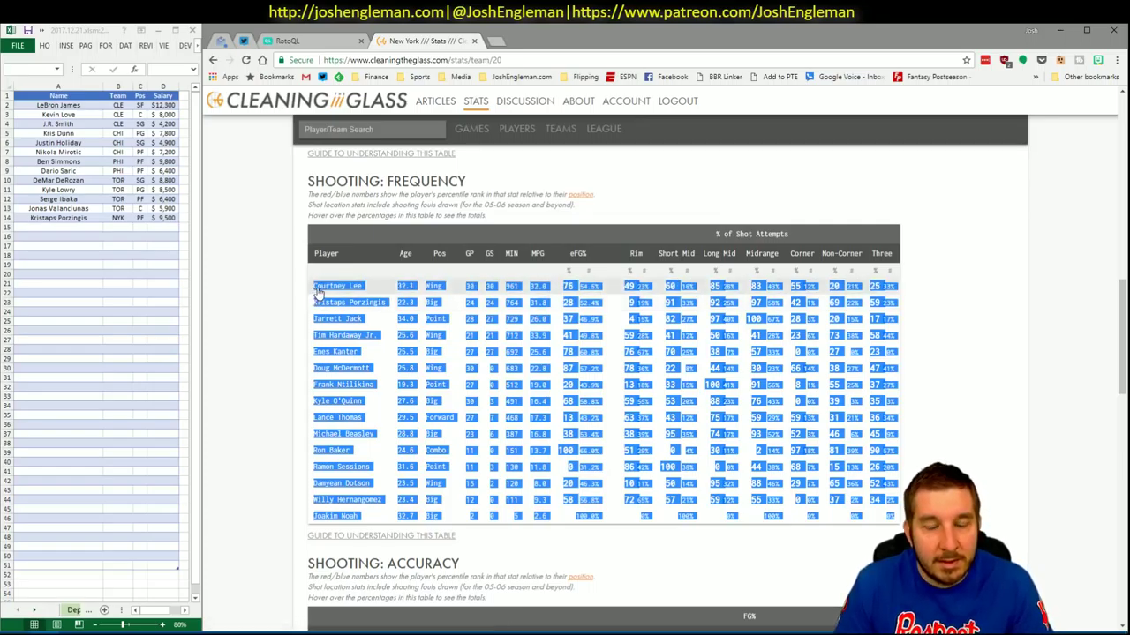
{"action": "key", "text": "alt+Tab"}
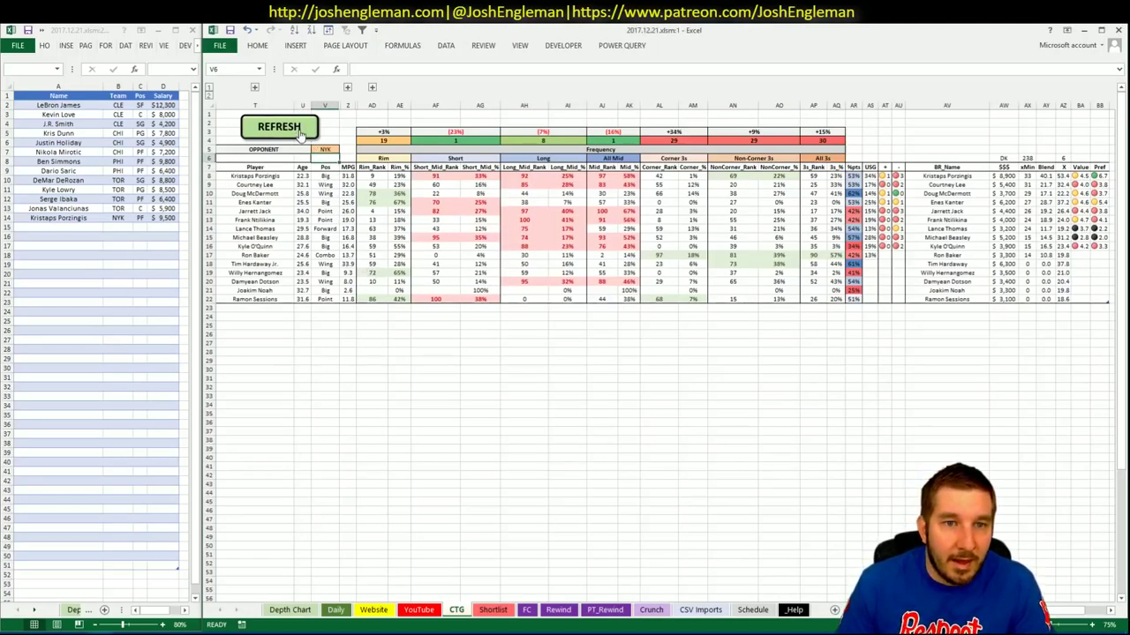
{"action": "key", "text": "ctrl+Home"}
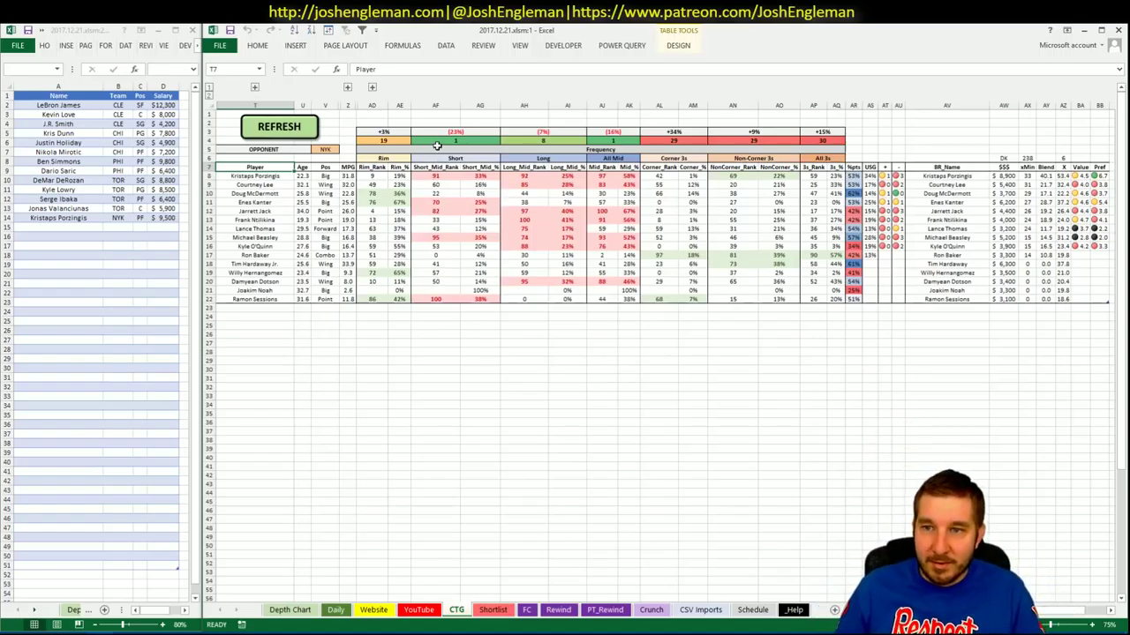
Step: Look up the Celtics on Cleaning the Glass, copy their shooting frequency player rows and refresh Excel's CTG sheet with them
{"action": "key", "text": "alt+Tab"}
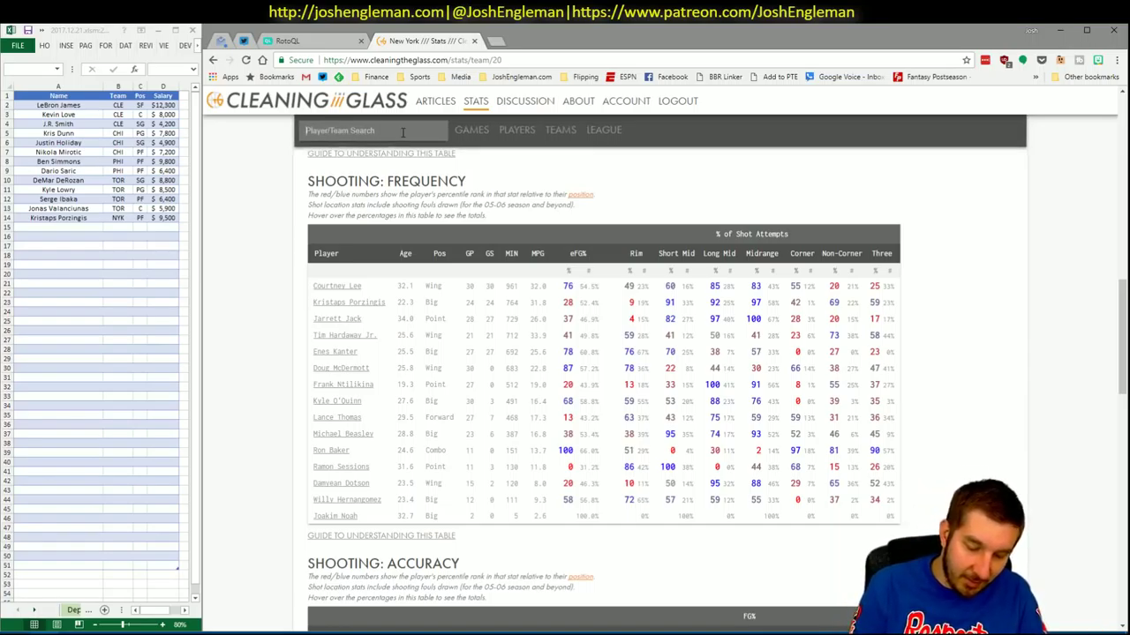
{"action": "left_click", "coordinate": [403, 130]}
{"action": "type", "text": "celti"}
{"action": "left_click", "coordinate": [333, 151]}
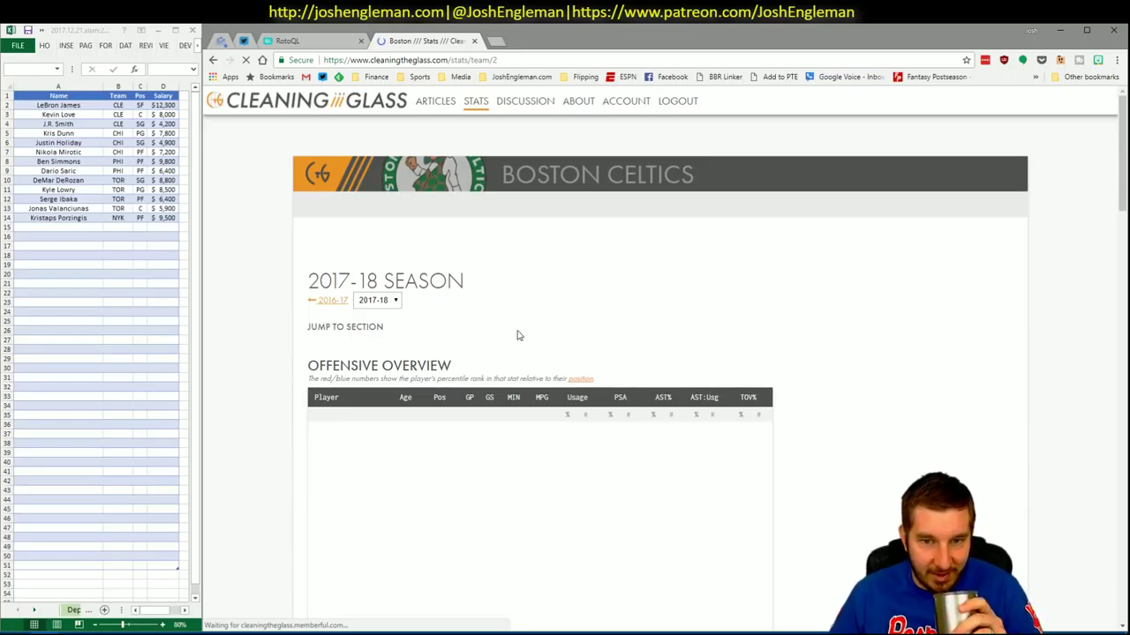
{"action": "scroll", "coordinate": [498, 343], "scroll_direction": "down", "scroll_amount": 2}
{"action": "scroll", "coordinate": [498, 343], "scroll_direction": "down", "scroll_amount": 6}
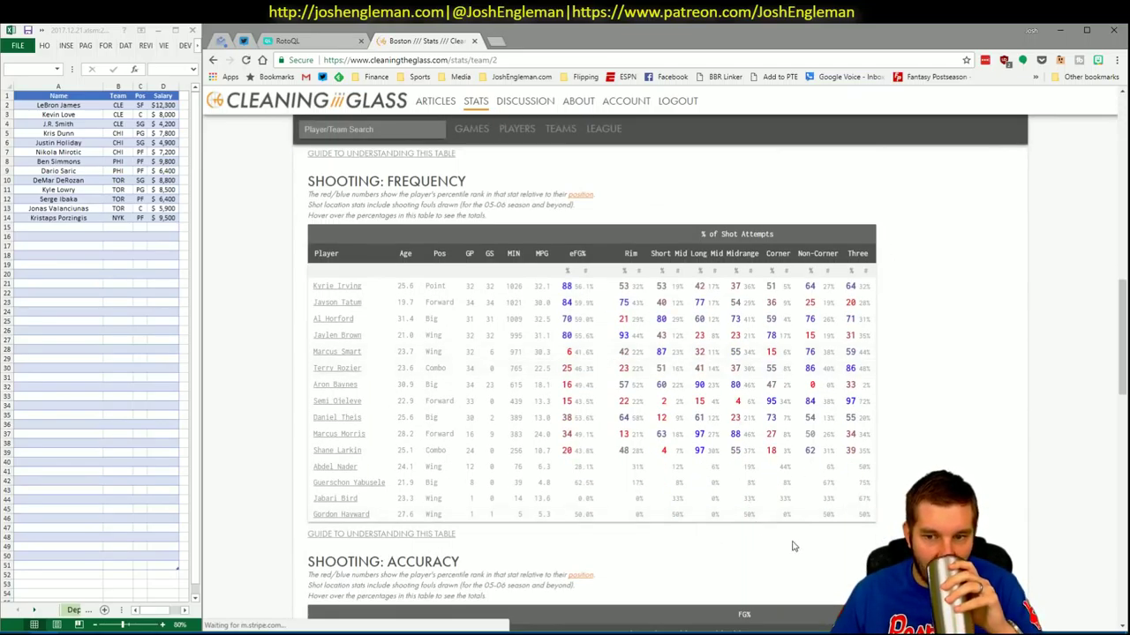
{"action": "left_click_drag", "start_coordinate": [843, 515], "coordinate": [289, 254]}
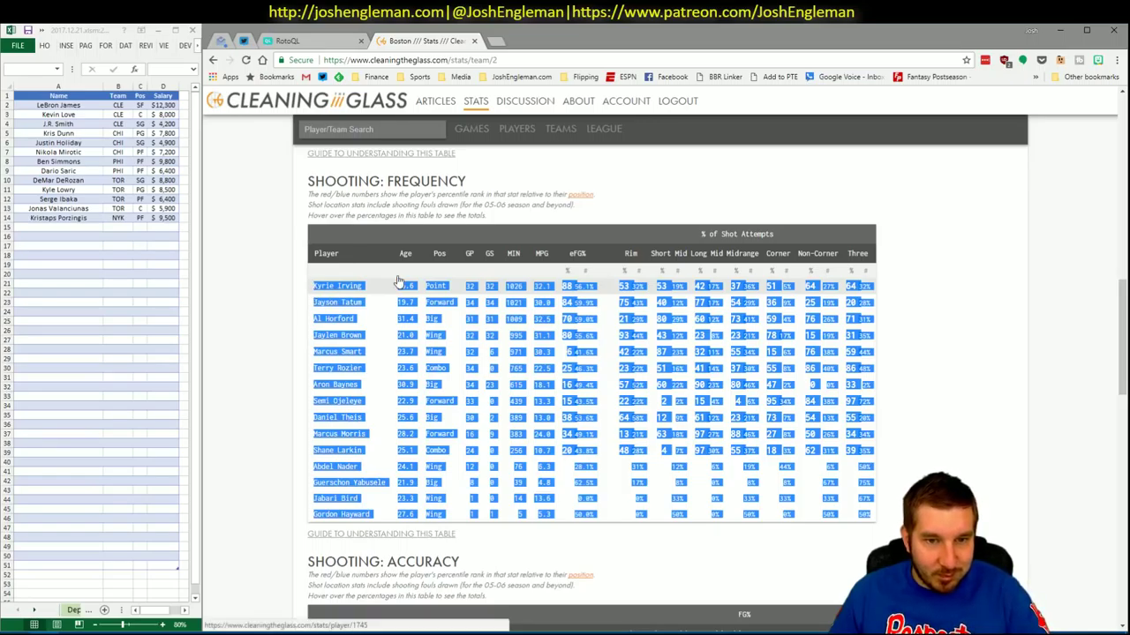
{"action": "key", "text": "alt+Tab"}
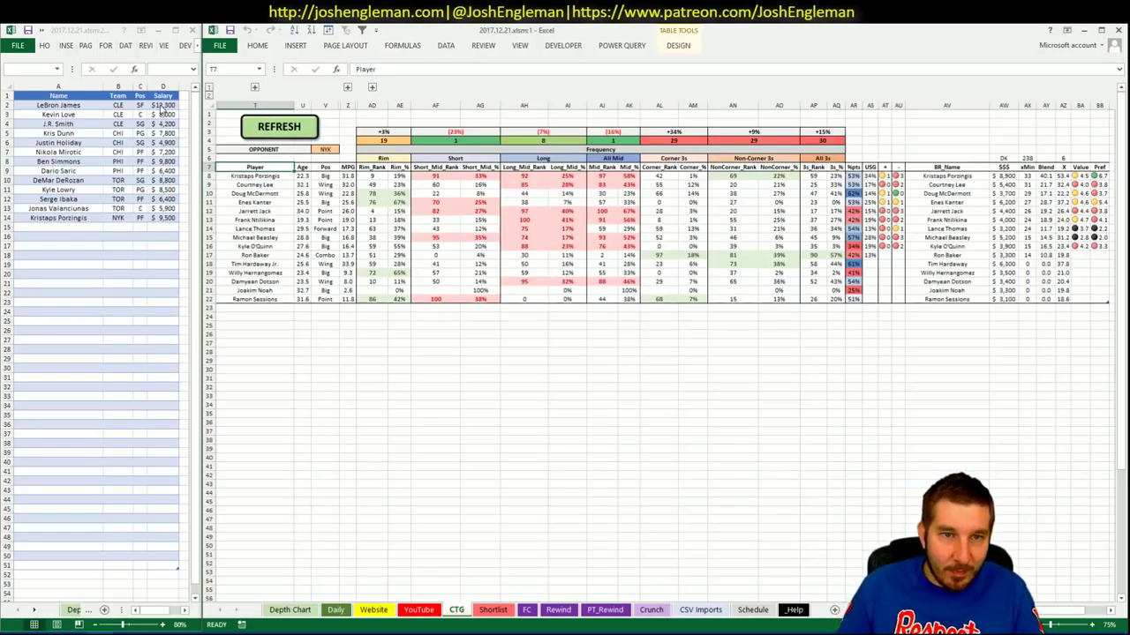
{"action": "left_click", "coordinate": [261, 128]}
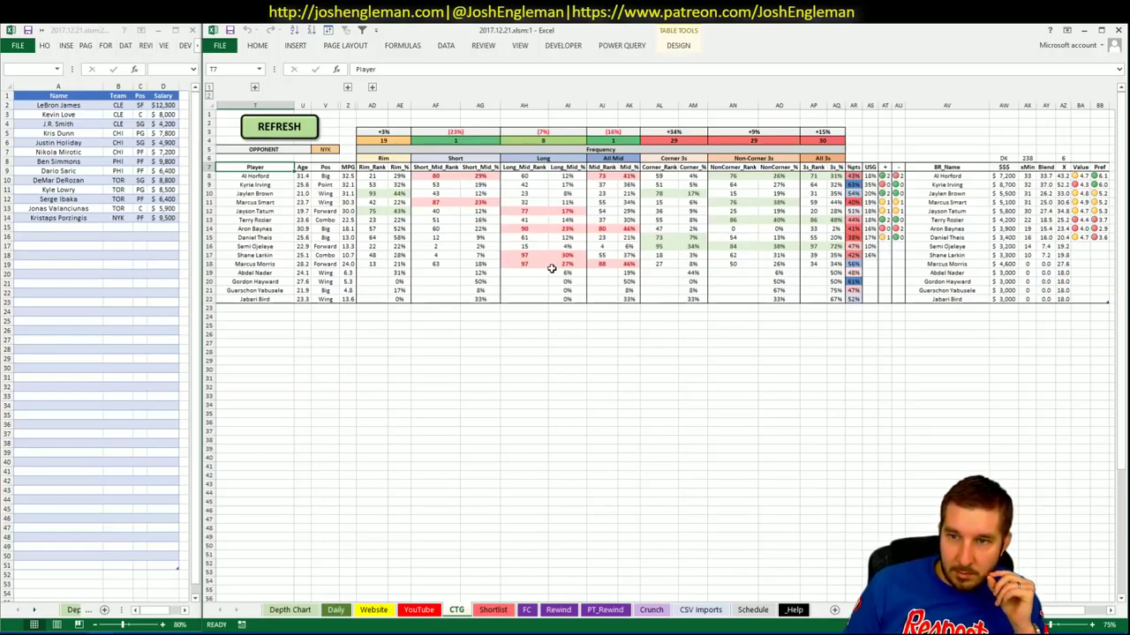
Step: Review Boston's recent game log on the YouTube sheet and add Kyrie Irving to the shortlist below Kristaps Porzingis
{"action": "left_click", "coordinate": [419, 609]}
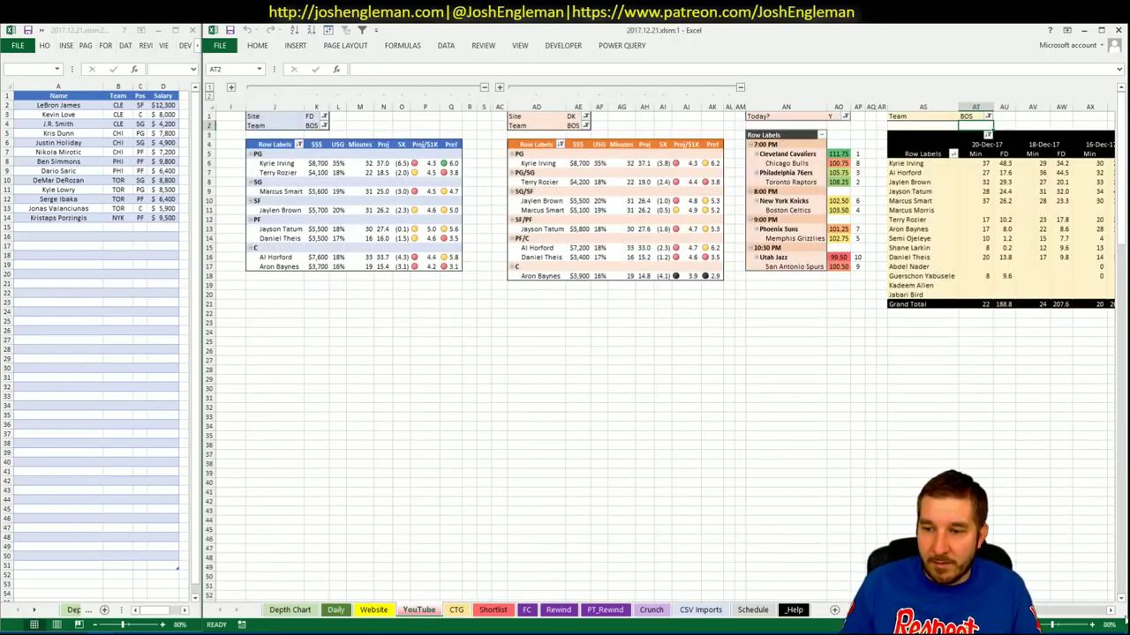
{"action": "left_click", "coordinate": [1111, 612]}
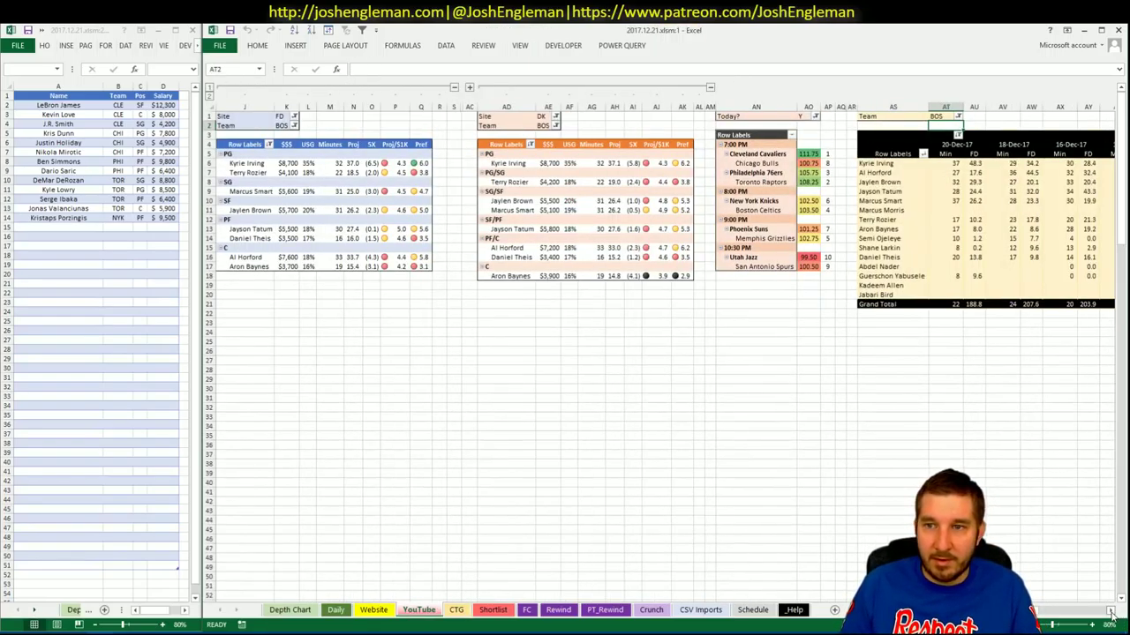
{"action": "left_click_drag", "start_coordinate": [1034, 610], "coordinate": [1074, 615]}
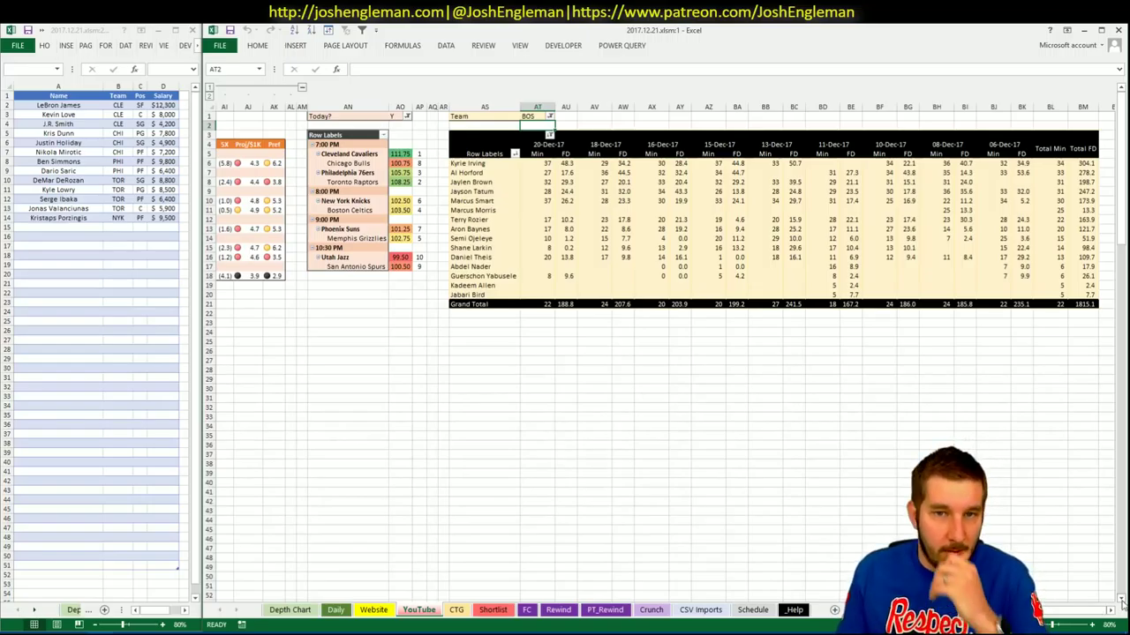
{"action": "scroll", "coordinate": [1052, 615], "scroll_direction": "left", "scroll_amount": 3}
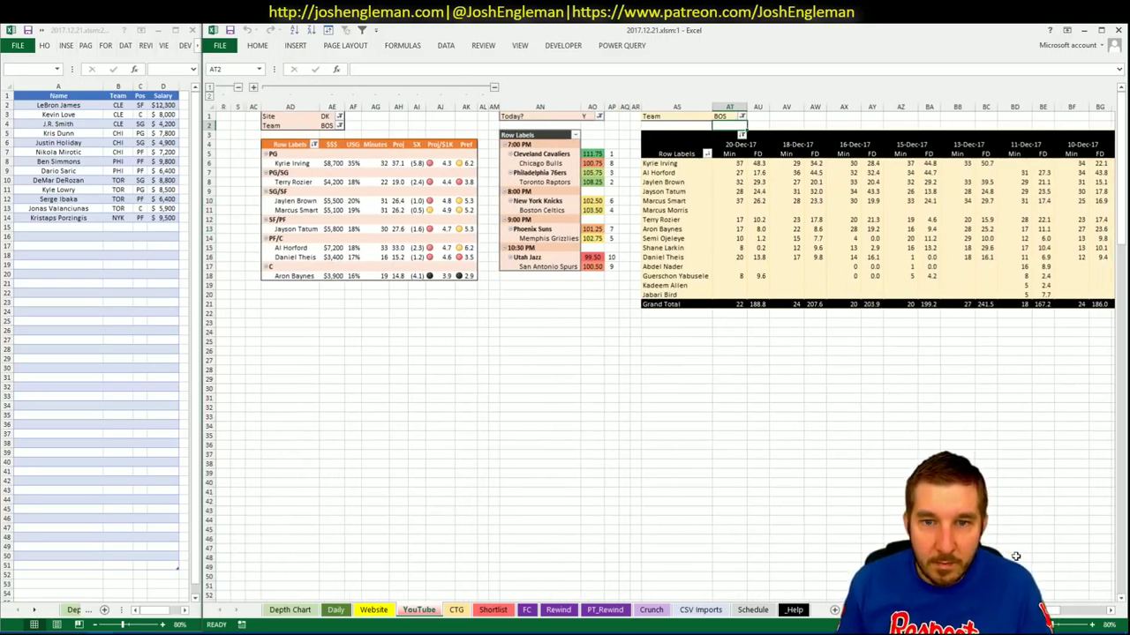
{"action": "scroll", "coordinate": [250, 254], "scroll_direction": "left", "scroll_amount": 3}
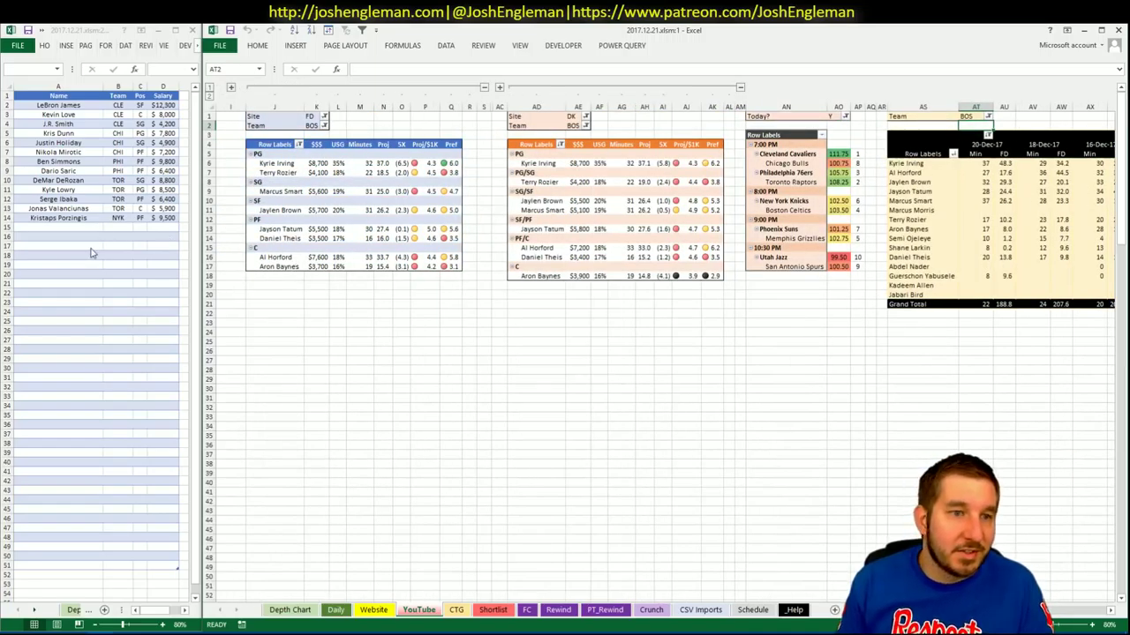
{"action": "left_click", "coordinate": [88, 228]}
{"action": "type", "text": "Kyrie Irving"}
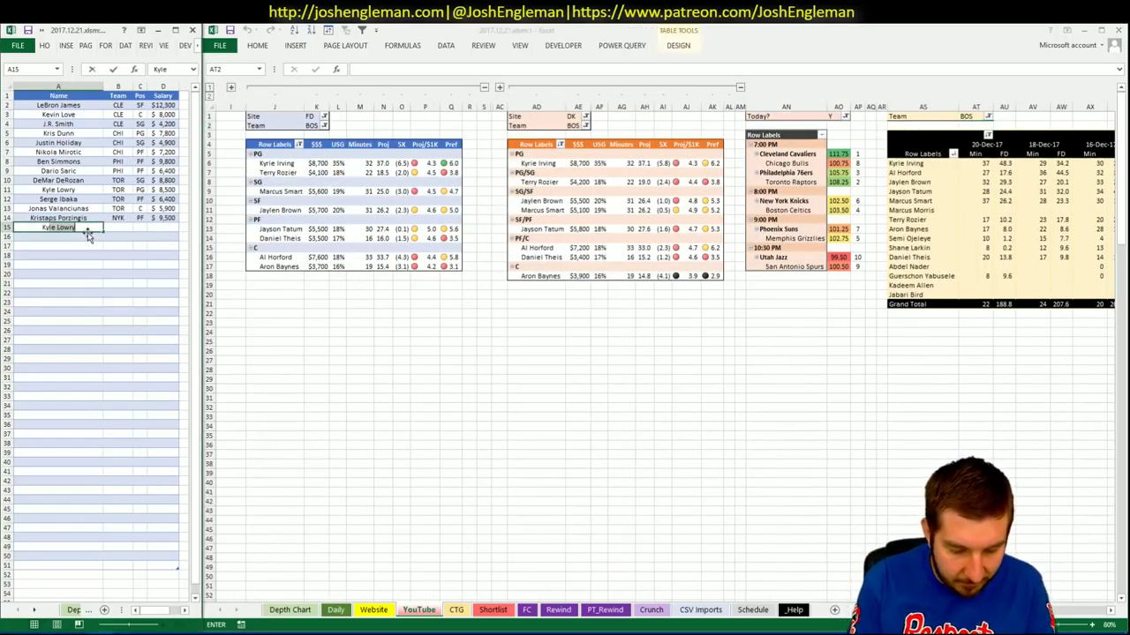
{"action": "key", "text": "Return"}
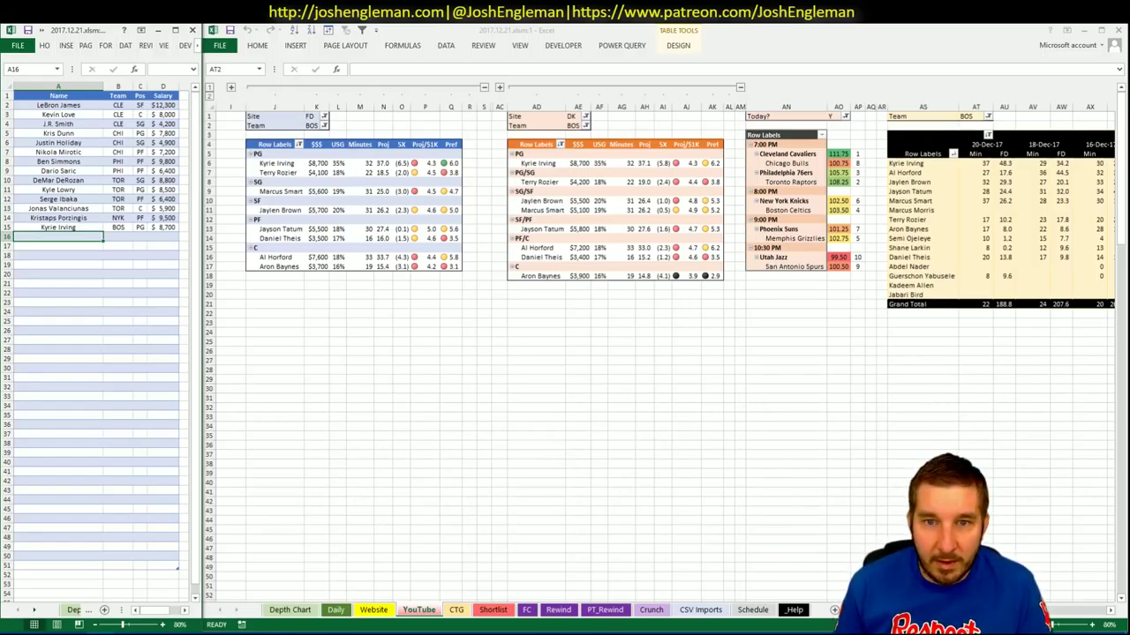
Step: Recheck Boston's recent game log and add Jaylen Brown to the shortlist below Kyrie Irving
{"action": "left_click", "coordinate": [973, 125]}
{"action": "scroll", "coordinate": [573, 353], "scroll_direction": "right", "scroll_amount": 5}
{"action": "scroll", "coordinate": [573, 353], "scroll_direction": "left", "scroll_amount": 5}
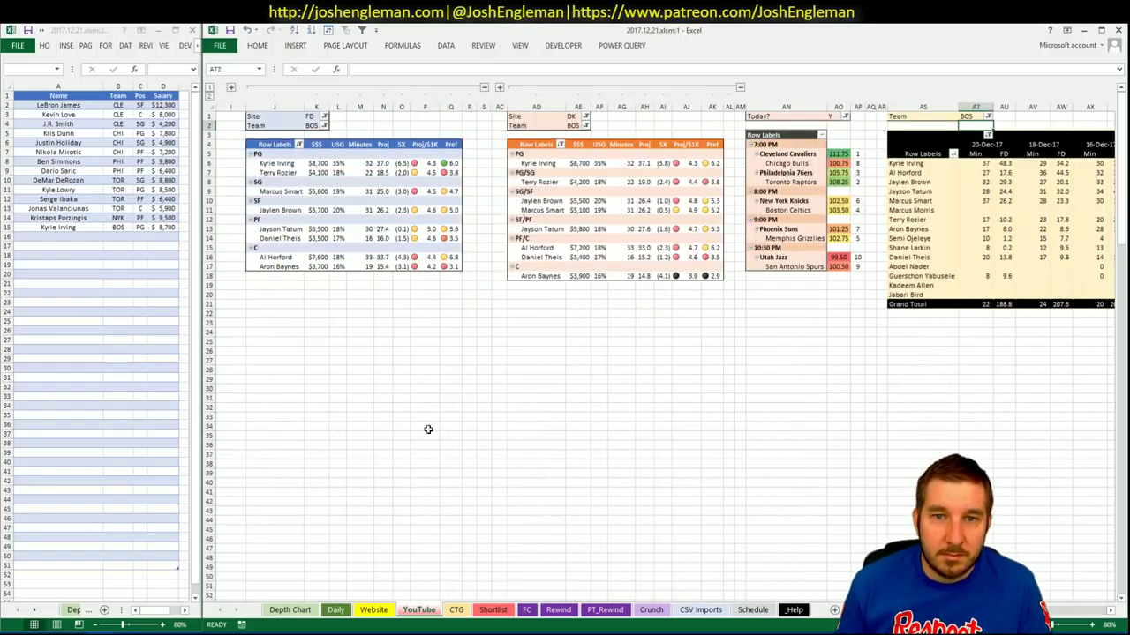
{"action": "left_click", "coordinate": [97, 246]}
{"action": "type", "text": "Jaylen"}
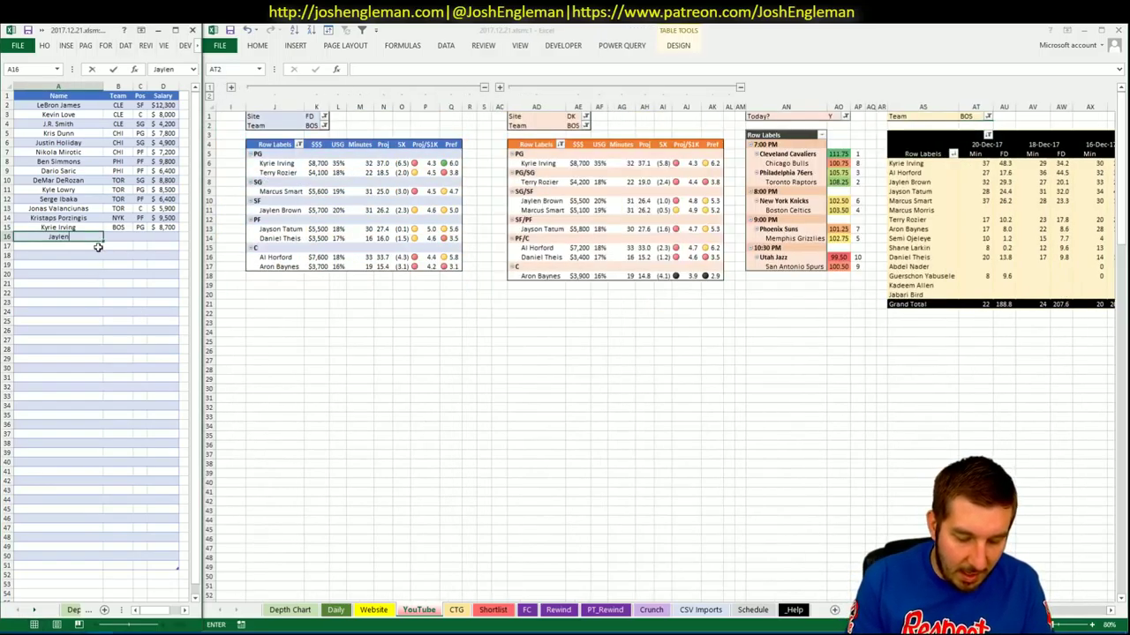
{"action": "type", "text": " Brown"}
{"action": "key", "text": "Return"}
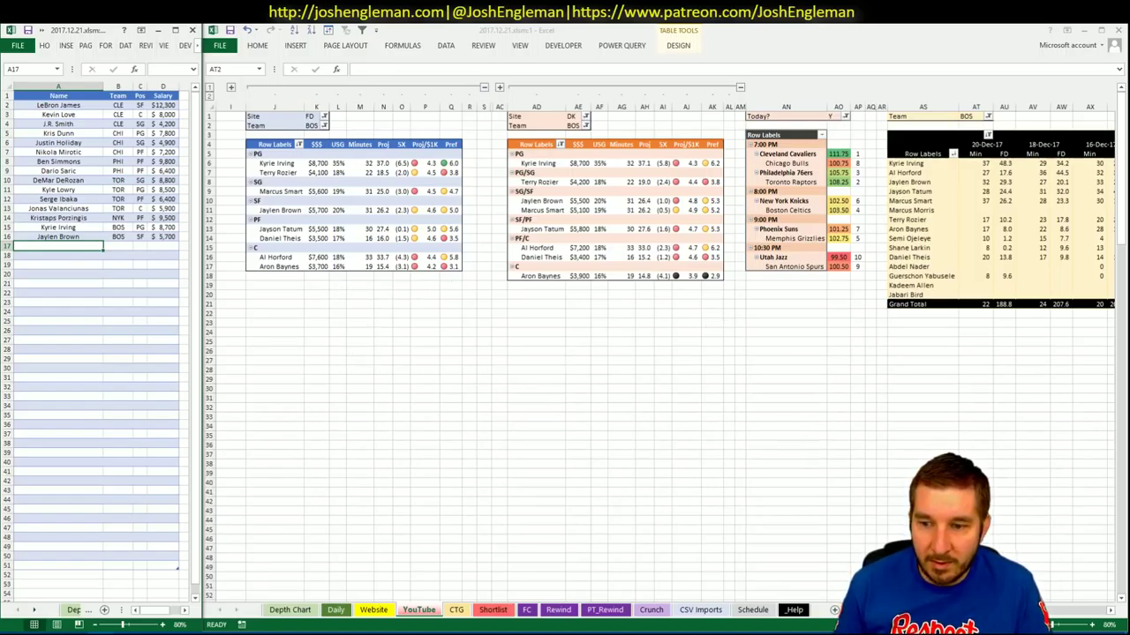
Step: Check Boston's full game log with its totals and add Al Horford to the shortlist below Jaylen Brown
{"action": "left_click", "coordinate": [1067, 611]}
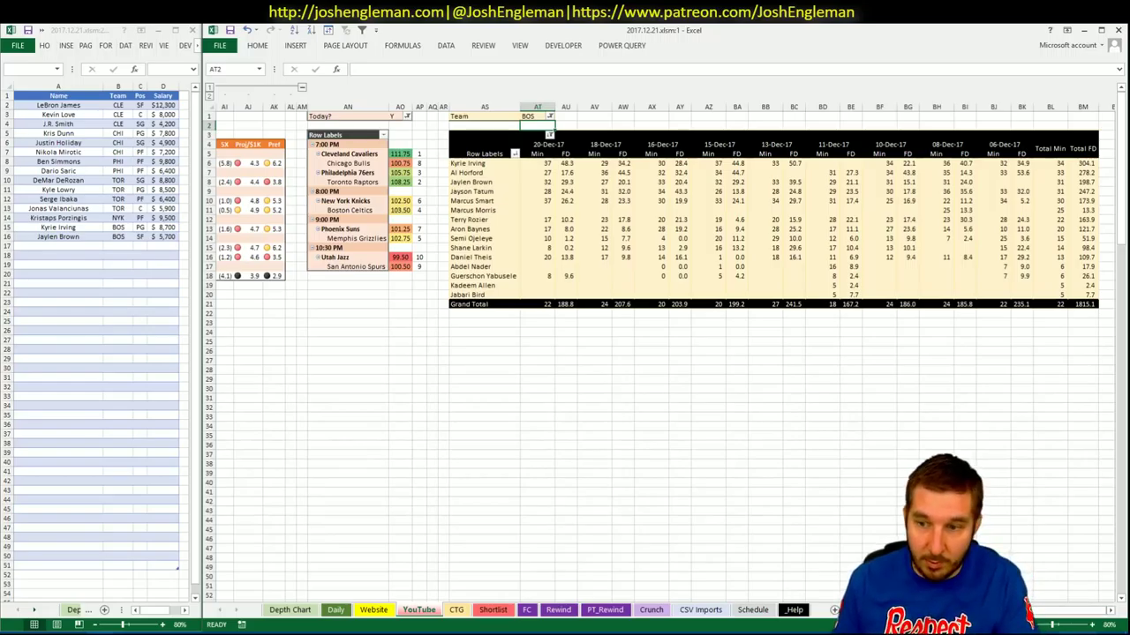
{"action": "scroll", "coordinate": [662, 353], "scroll_direction": "left", "scroll_amount": 10}
{"action": "left_click", "coordinate": [62, 246]}
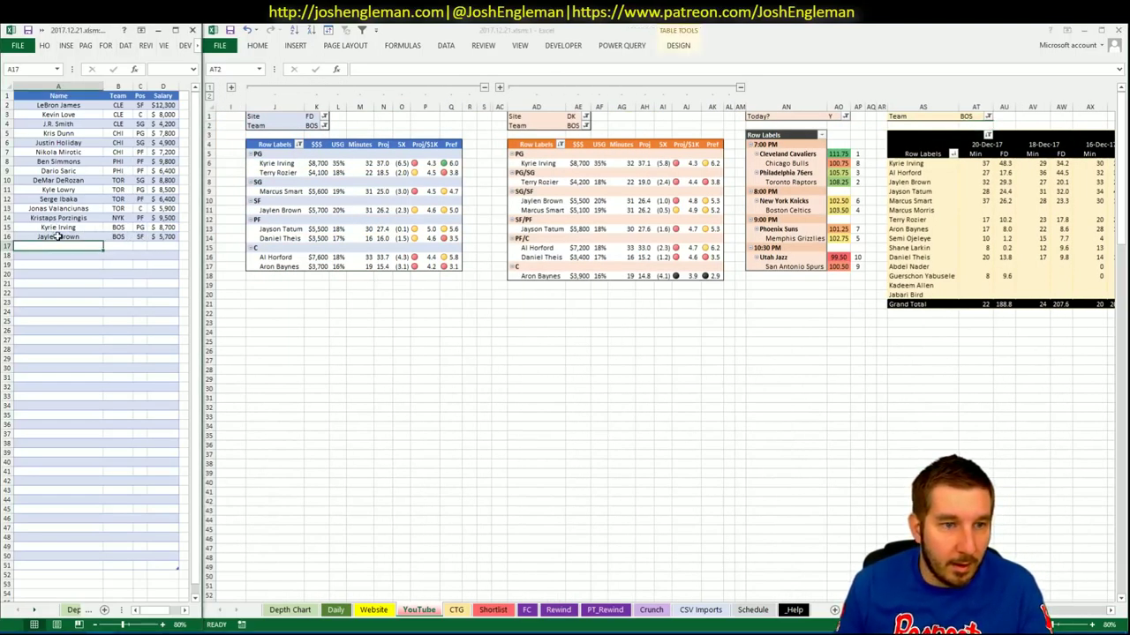
{"action": "type", "text": "Al Horford"}
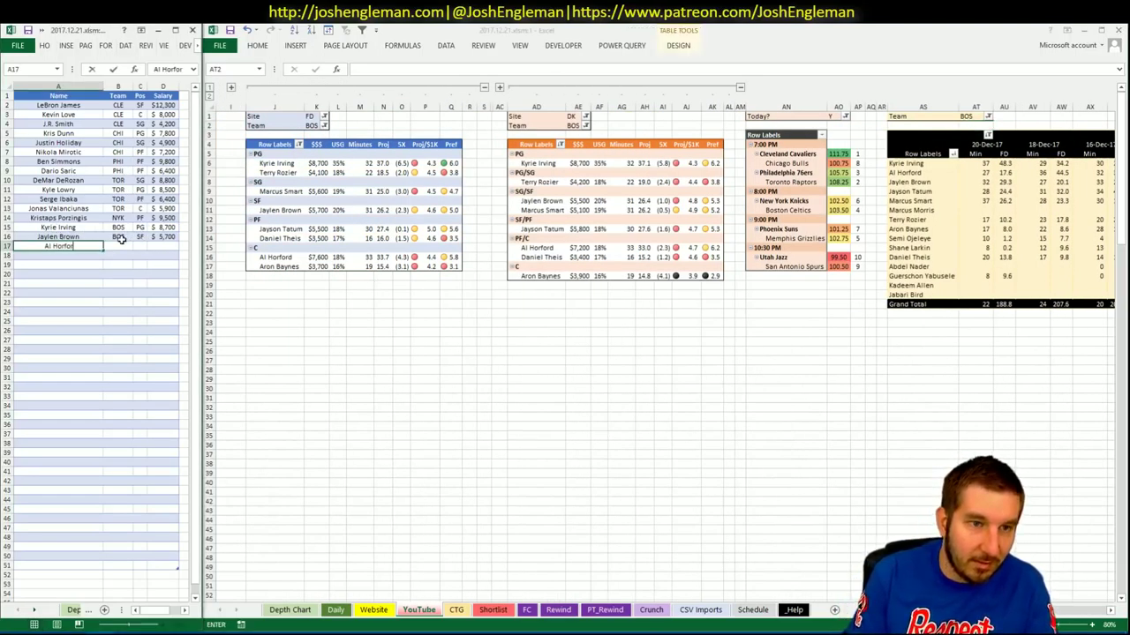
{"action": "key", "text": "Return"}
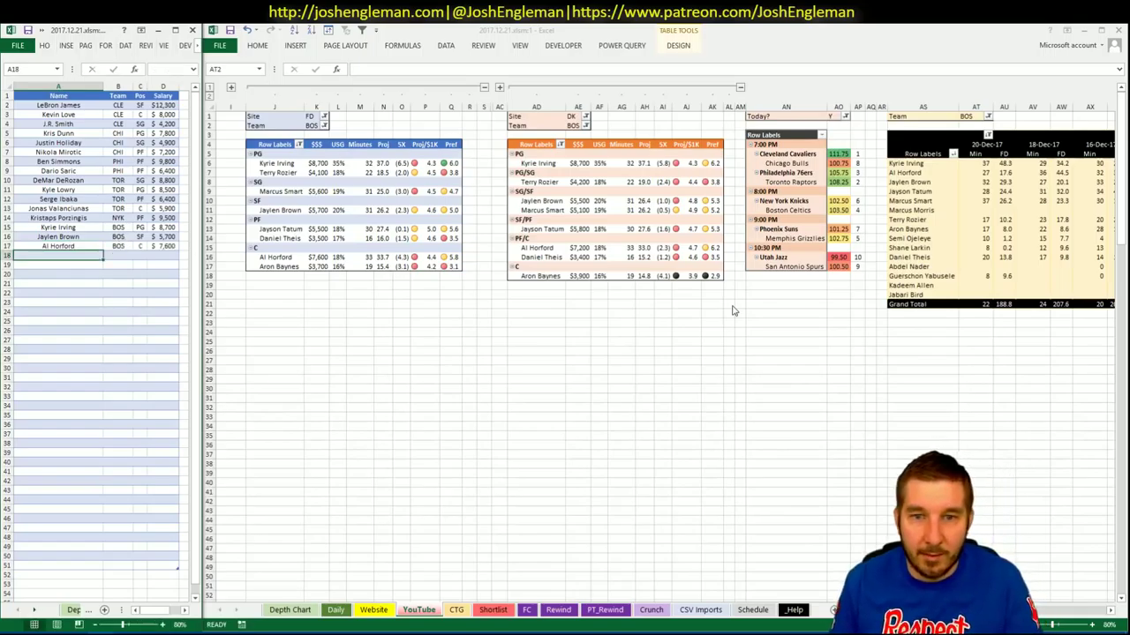
Step: Filter the FD and DK projection tables on the YouTube sheet to team PHO
{"action": "left_click", "coordinate": [1110, 609]}
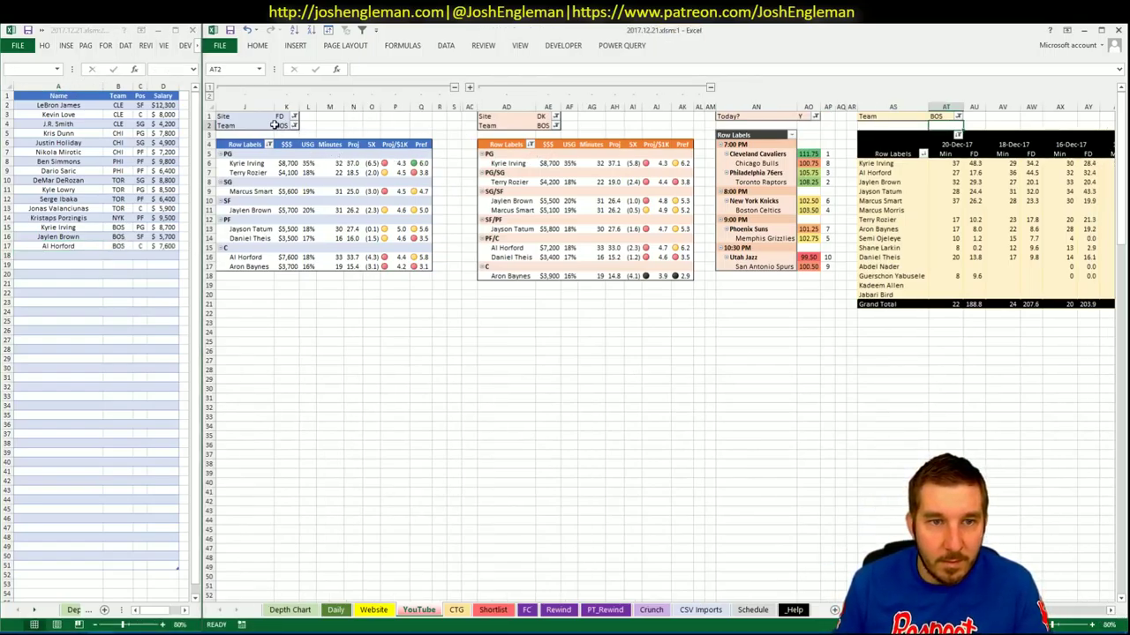
{"action": "left_click", "coordinate": [280, 125]}
{"action": "type", "text": "PHO"}
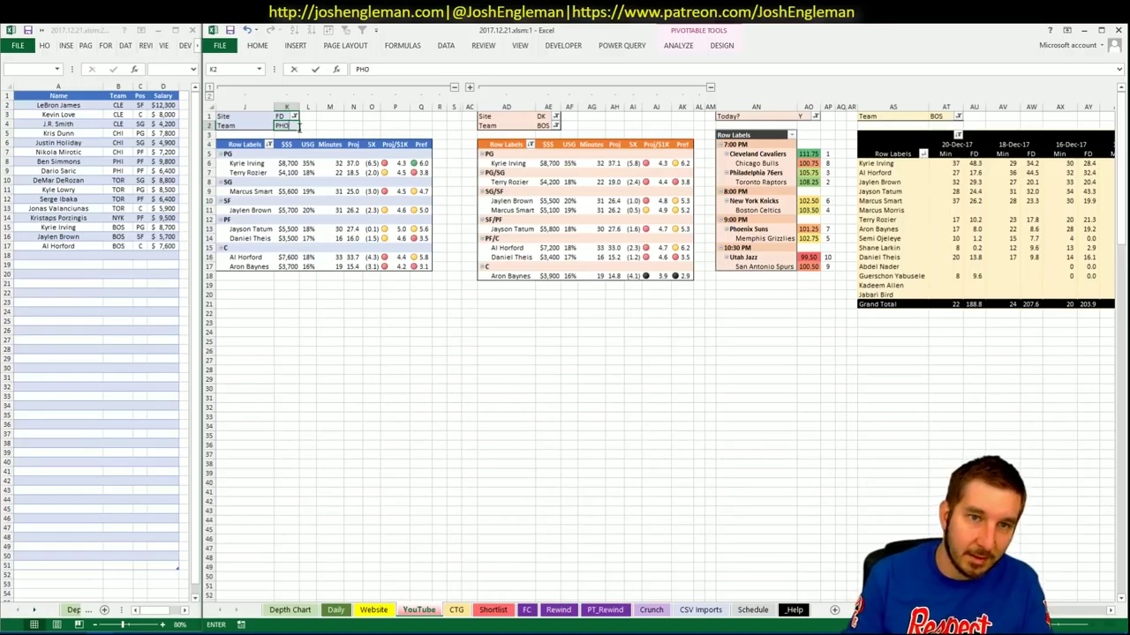
{"action": "key", "text": "Tab"}
{"action": "left_click", "coordinate": [553, 125]}
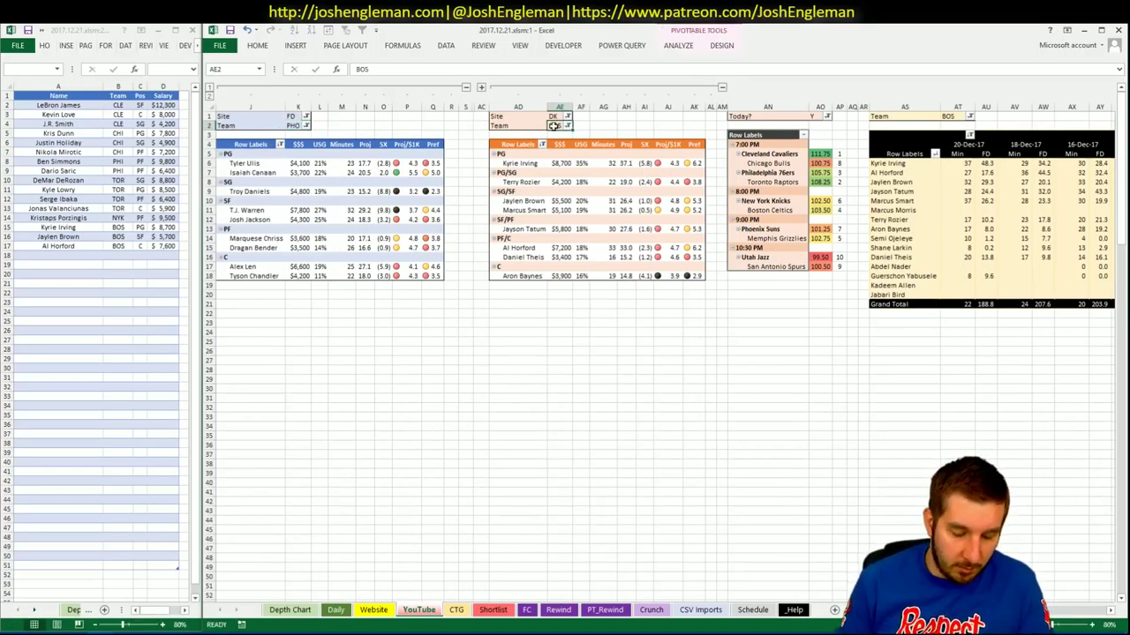
{"action": "type", "text": "PHO"}
{"action": "key", "text": "Return"}
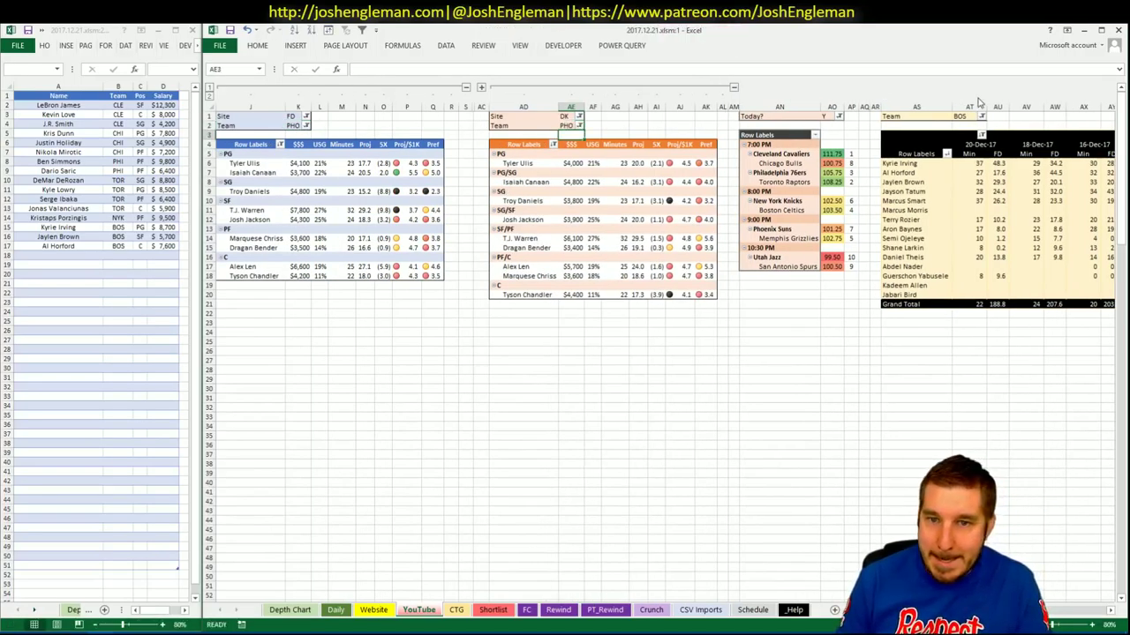
Step: Filter the game log table to team PHO and look over Phoenix's recent games
{"action": "left_click", "coordinate": [966, 116]}
{"action": "type", "text": "PHO"}
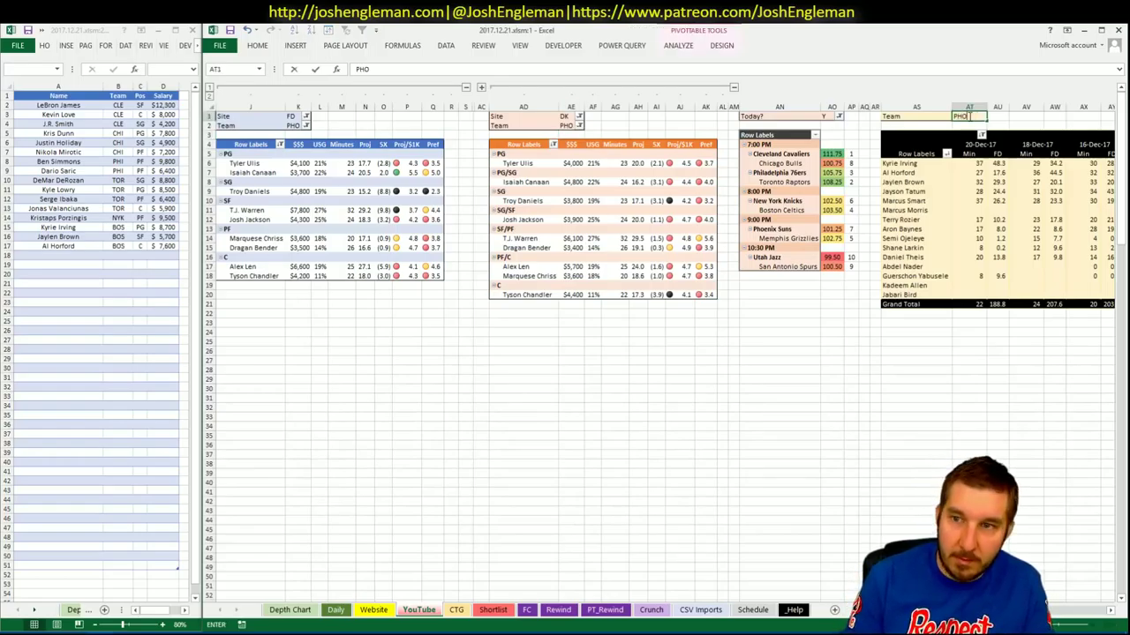
{"action": "key", "text": "Return"}
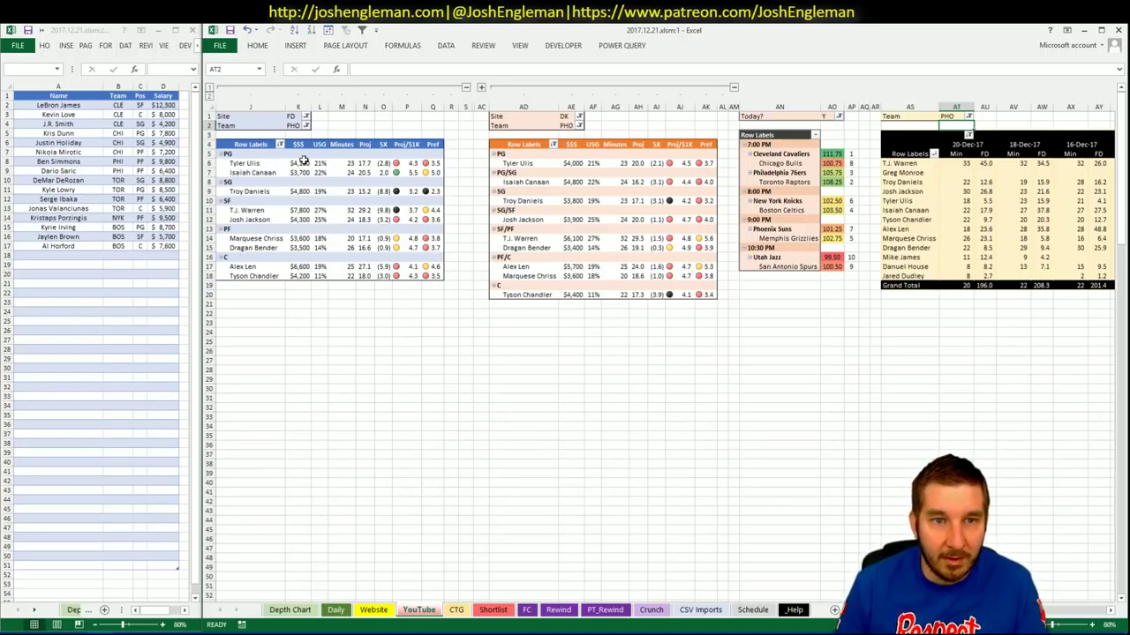
{"action": "left_click", "coordinate": [451, 444]}
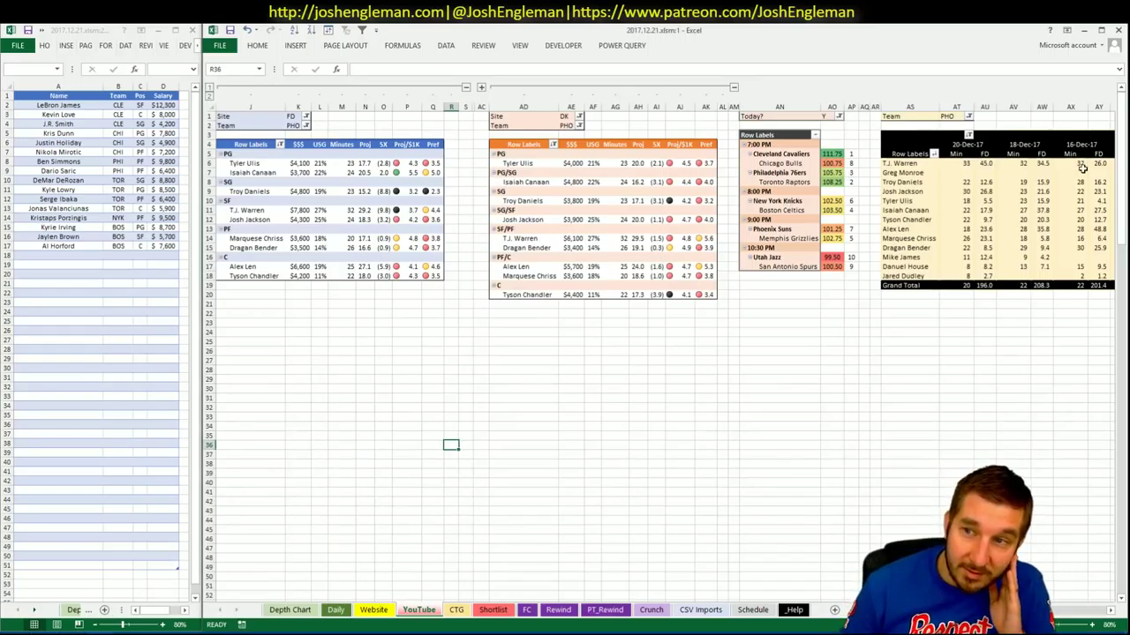
{"action": "scroll", "coordinate": [1072, 629], "scroll_direction": "right", "scroll_amount": 3}
{"action": "scroll", "coordinate": [1071, 629], "scroll_direction": "left", "scroll_amount": 4}
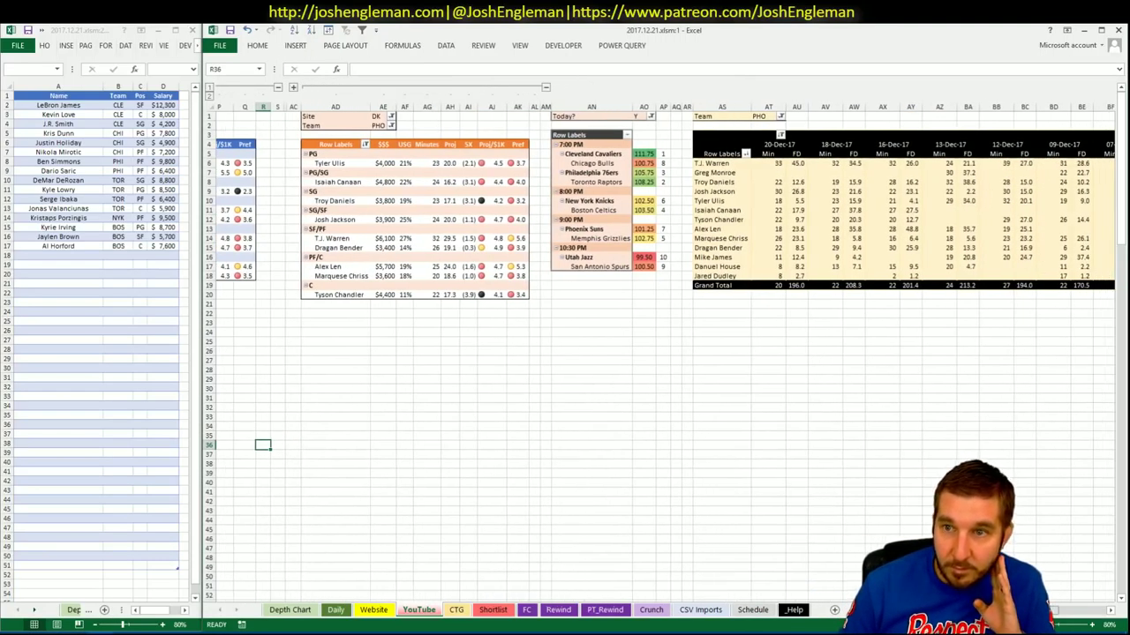
{"action": "scroll", "coordinate": [1072, 630], "scroll_direction": "left", "scroll_amount": 1}
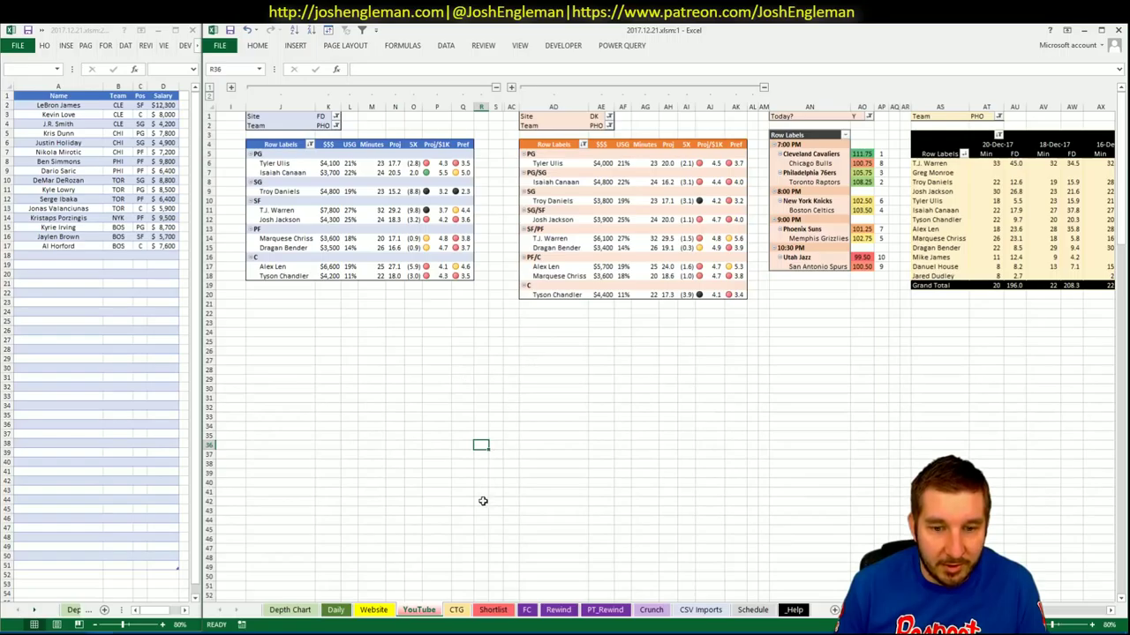
Step: Switch to Cleaning the Glass, look up the Phoenix Suns and copy all player rows of their shooting frequency table
{"action": "key", "text": "alt+Tab"}
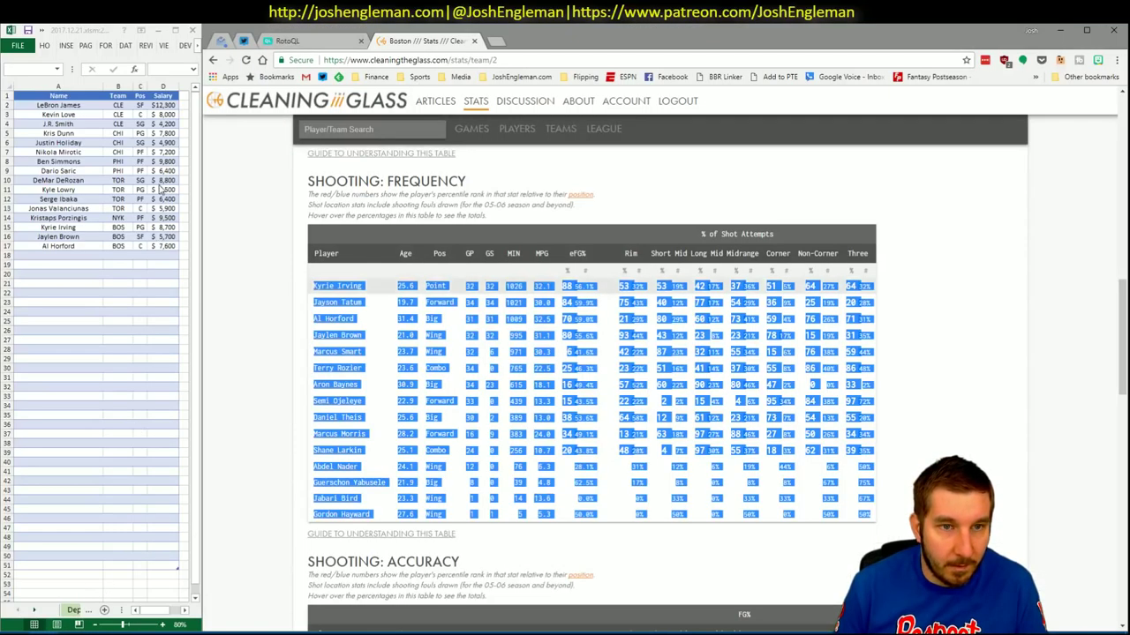
{"action": "left_click", "coordinate": [335, 129]}
{"action": "type", "text": "pho"}
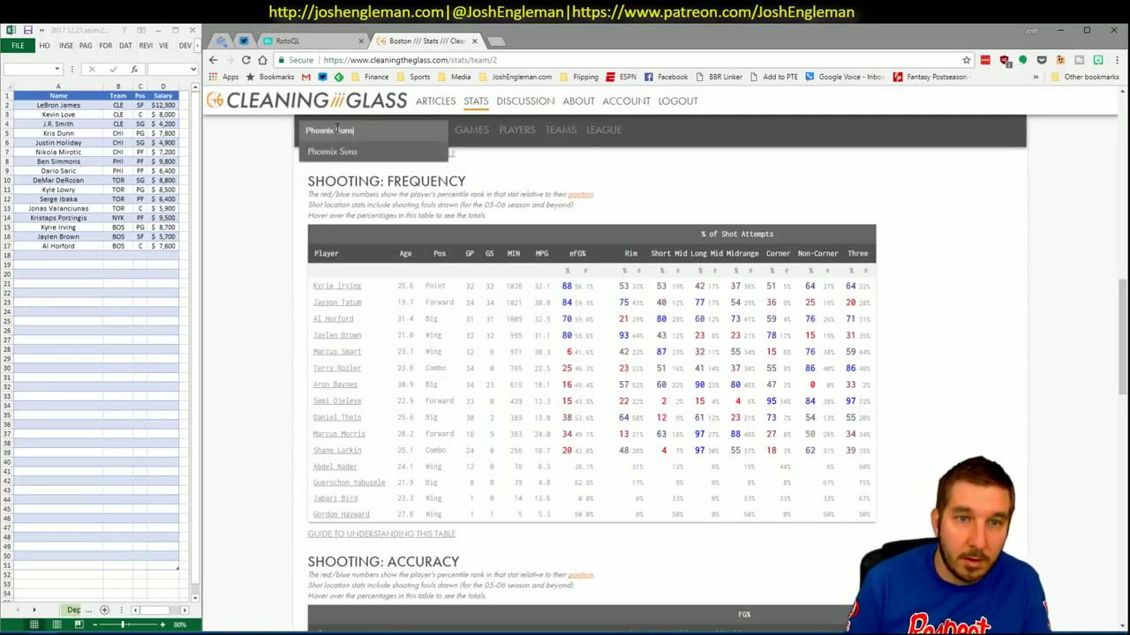
{"action": "key", "text": "alt+Tab"}
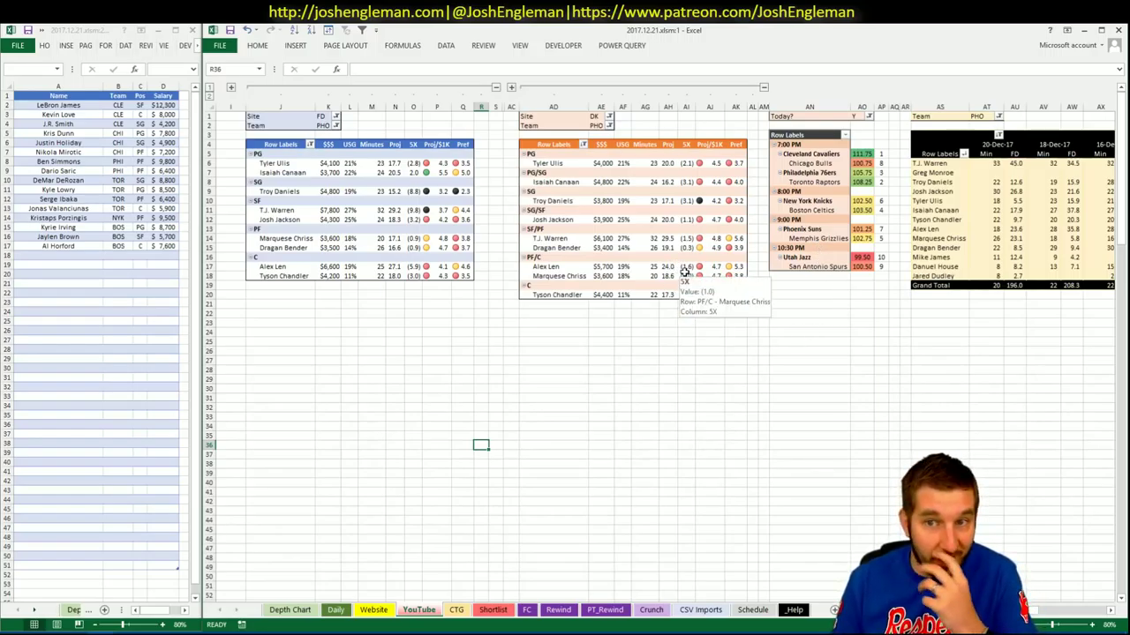
{"action": "key", "text": "alt+Tab"}
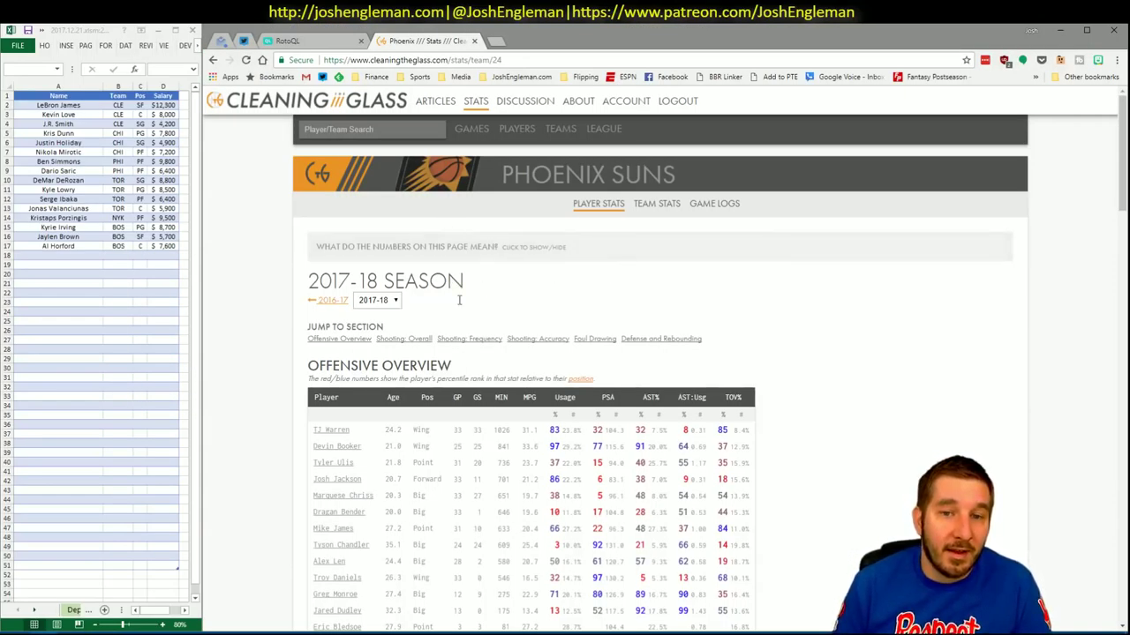
{"action": "scroll", "coordinate": [489, 353], "scroll_direction": "down", "scroll_amount": 6}
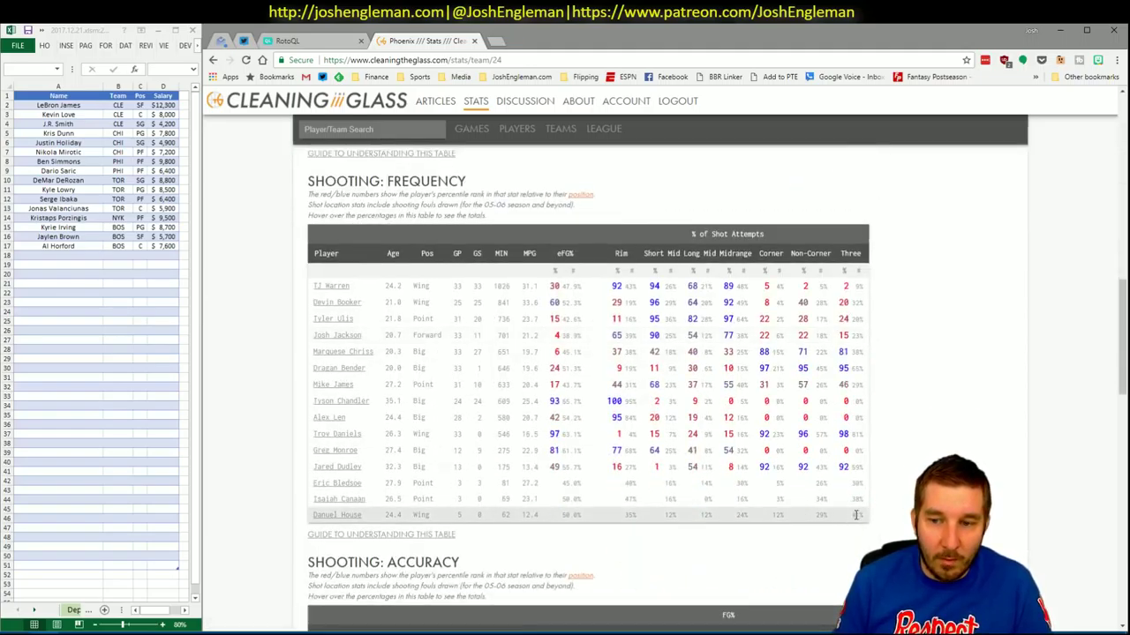
{"action": "mouse_move", "coordinate": [863, 521]}
{"action": "left_click_drag", "start_coordinate": [862, 521], "coordinate": [313, 294]}
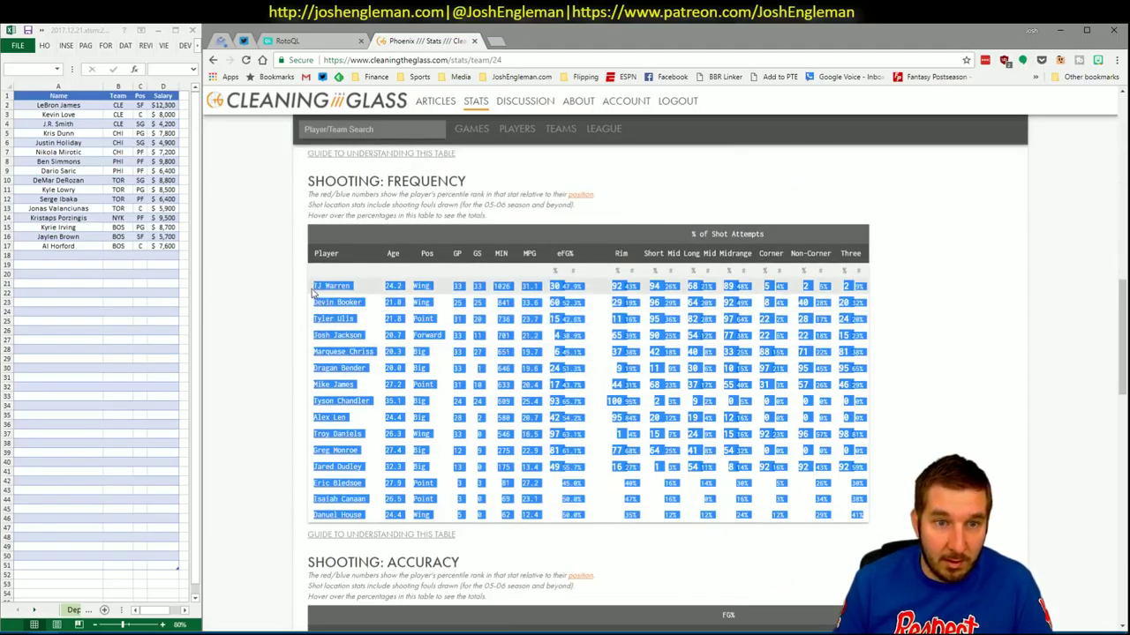
Step: Back in Excel, refresh the CTG sheet with the copied Suns rows and set the opponent to MEM
{"action": "key", "text": "alt+Tab"}
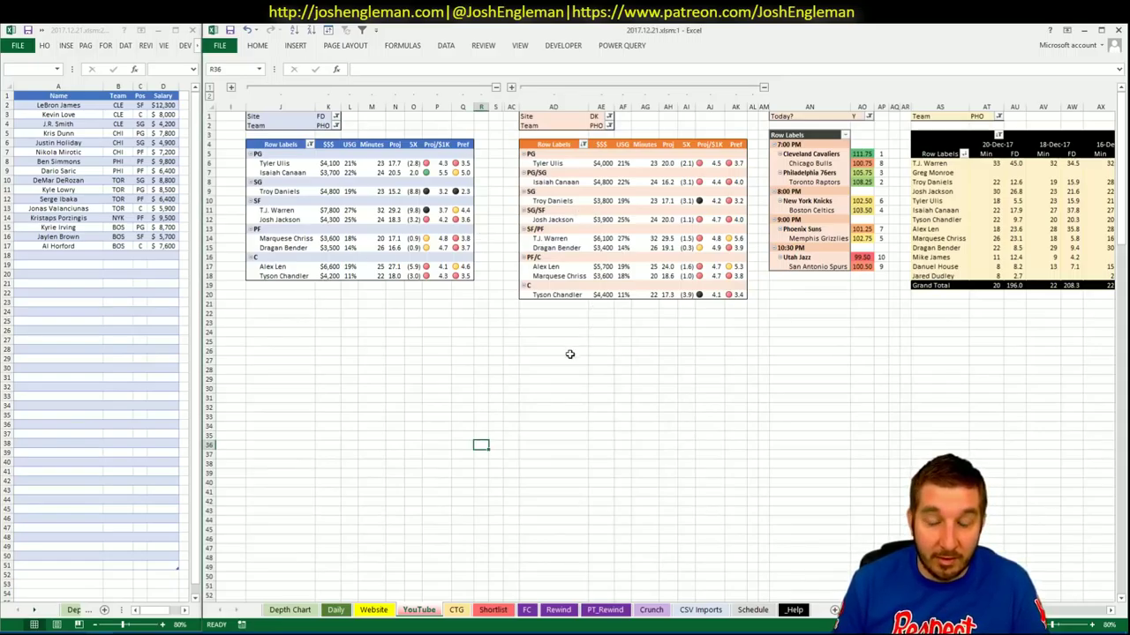
{"action": "left_click", "coordinate": [456, 609]}
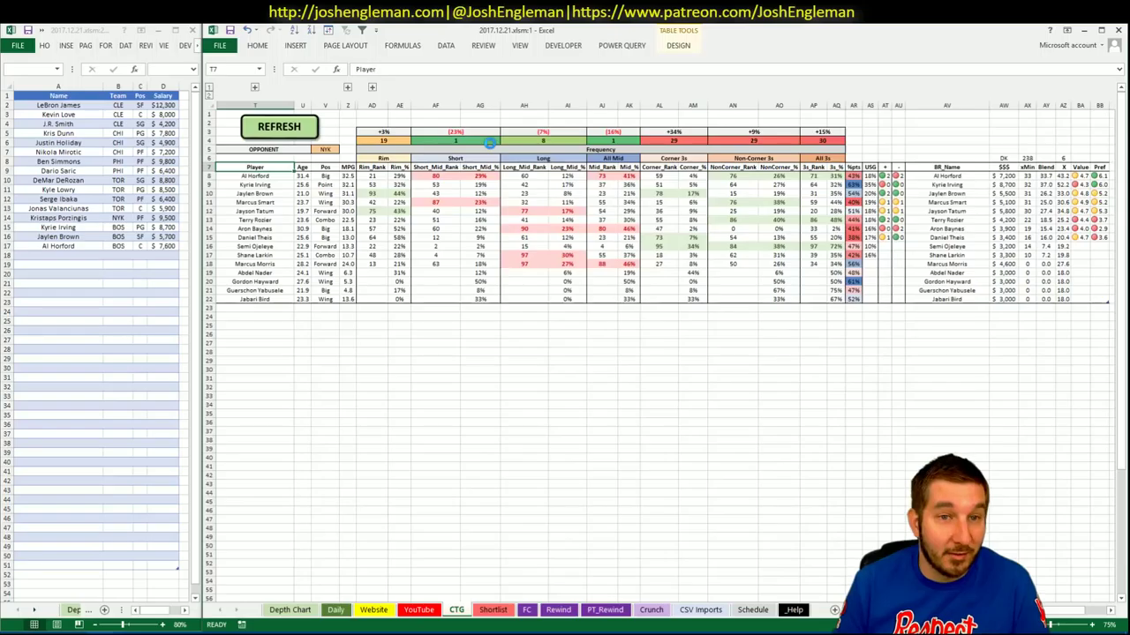
{"action": "left_click", "coordinate": [332, 149]}
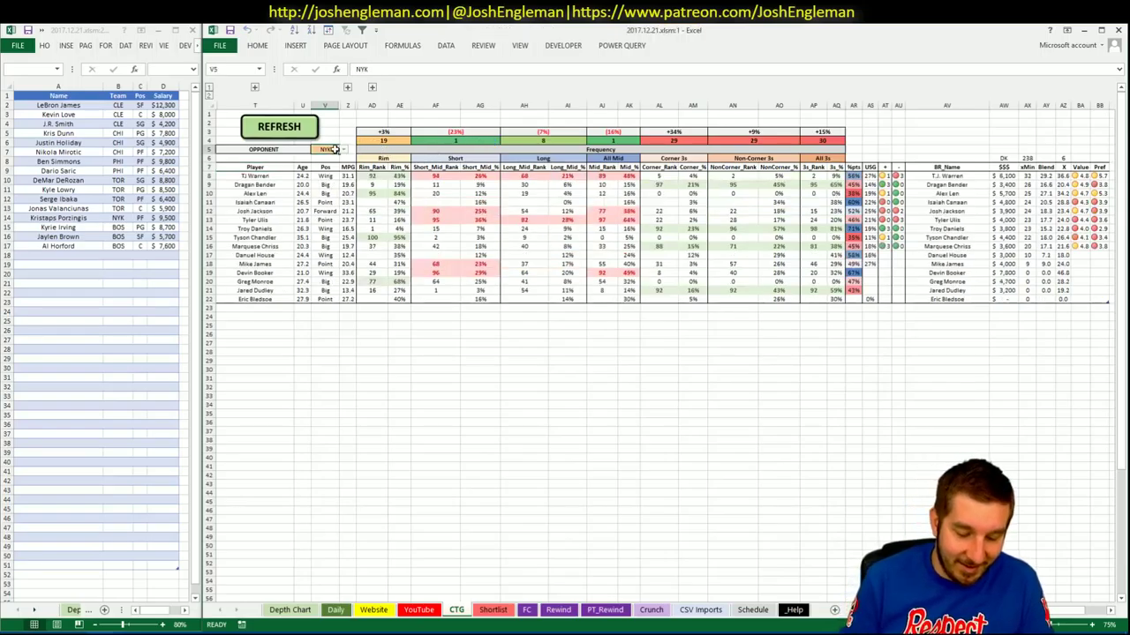
{"action": "type", "text": "MEM"}
{"action": "key", "text": "Return"}
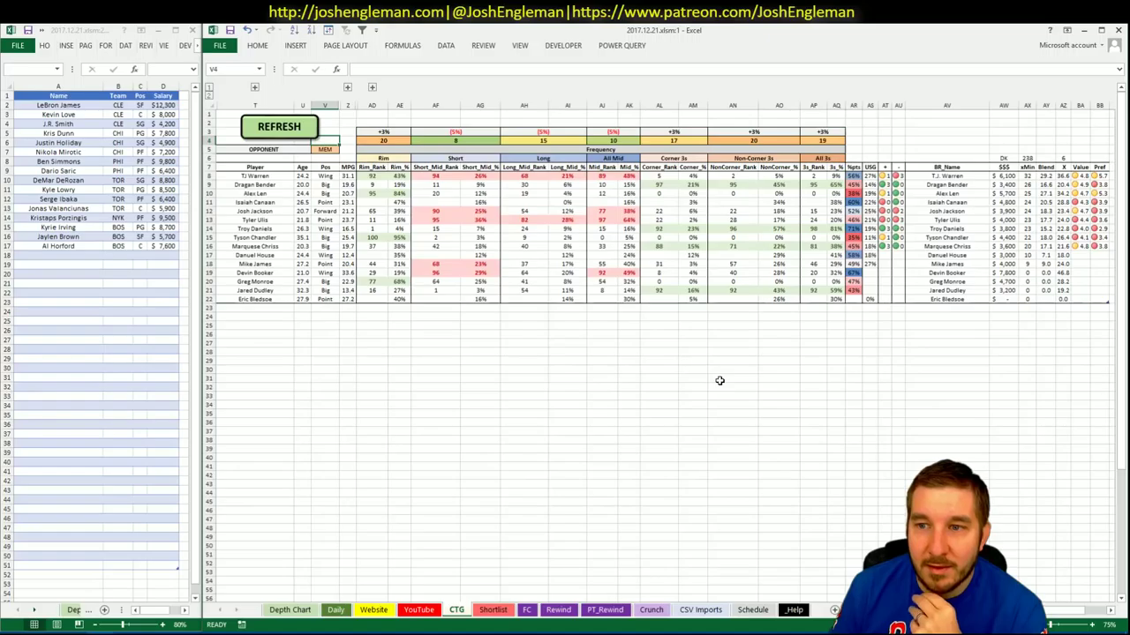
Step: Review Phoenix's game log on the YouTube sheet and add T.J. Warren to the shortlist below Al Horford
{"action": "left_click", "coordinate": [411, 611]}
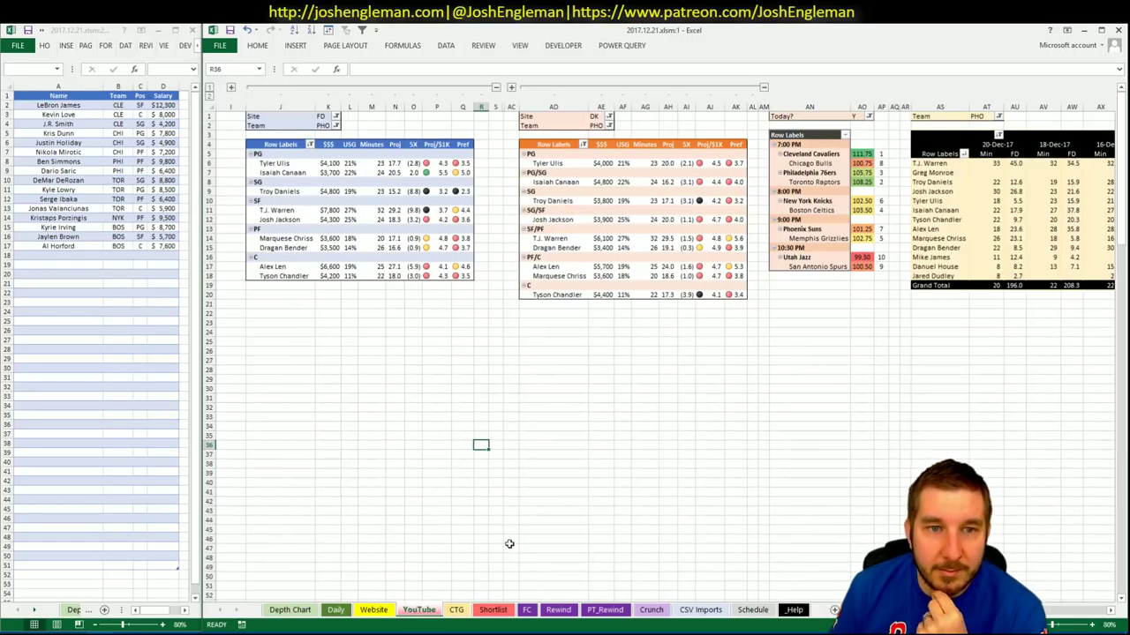
{"action": "left_click", "coordinate": [1111, 611]}
{"action": "scroll", "coordinate": [666, 342], "scroll_direction": "left", "scroll_amount": 1}
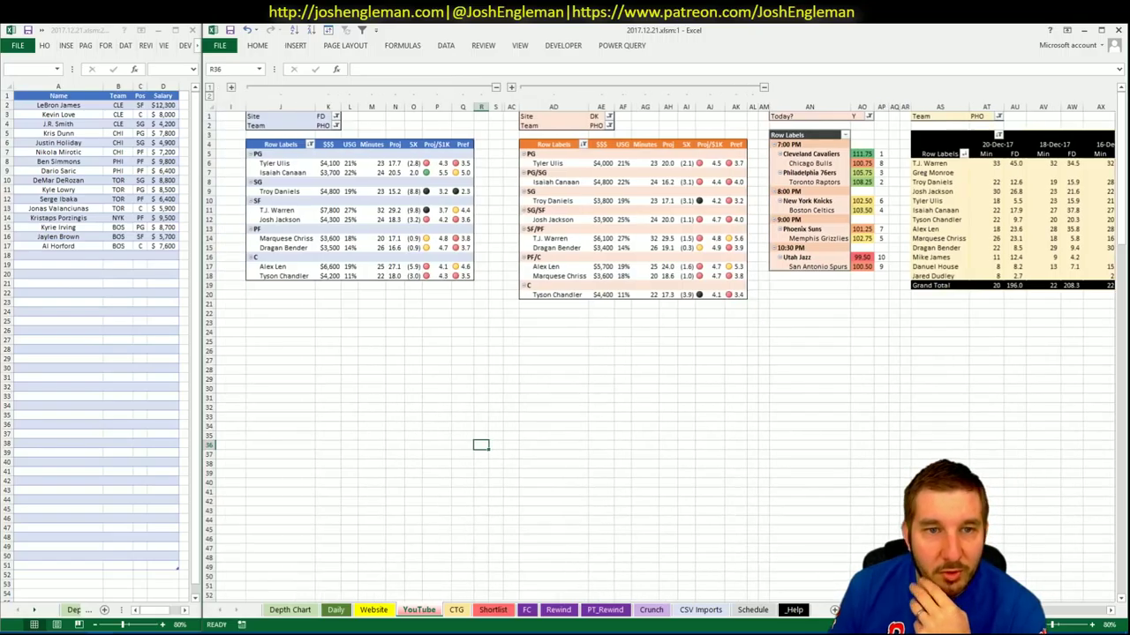
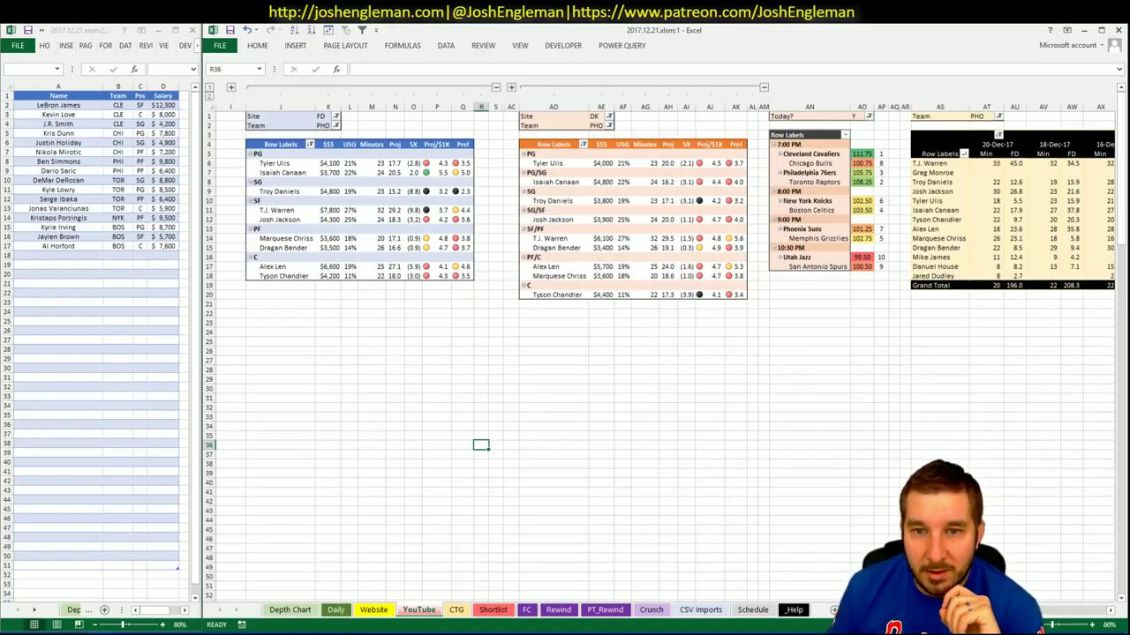
{"action": "scroll", "coordinate": [662, 353], "scroll_direction": "right", "scroll_amount": 5}
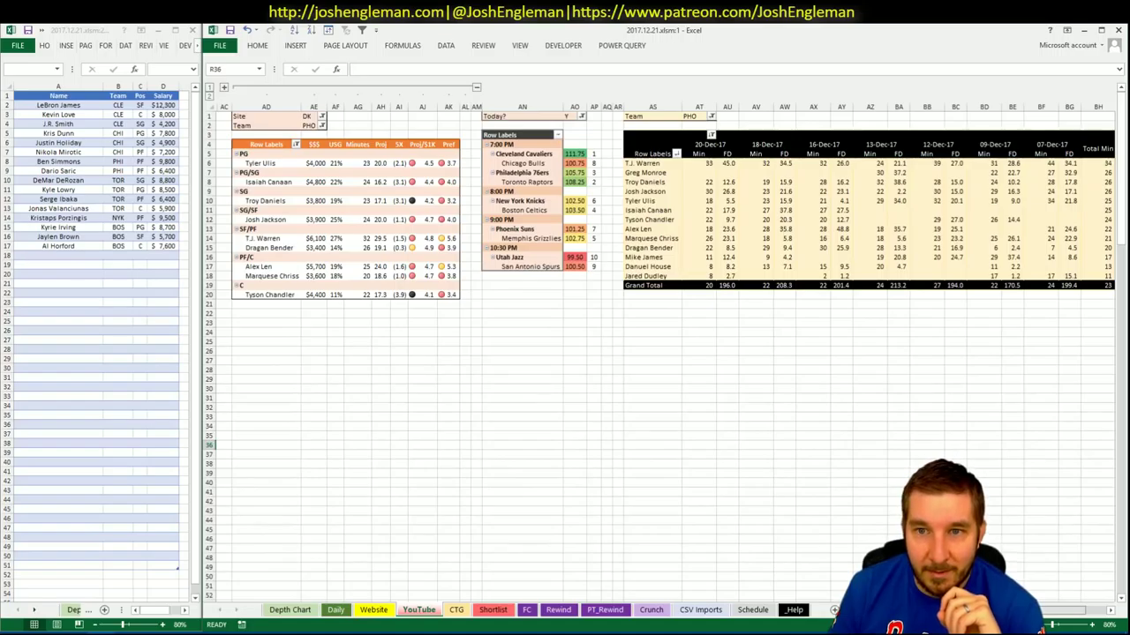
{"action": "scroll", "coordinate": [368, 444], "scroll_direction": "left", "scroll_amount": 5}
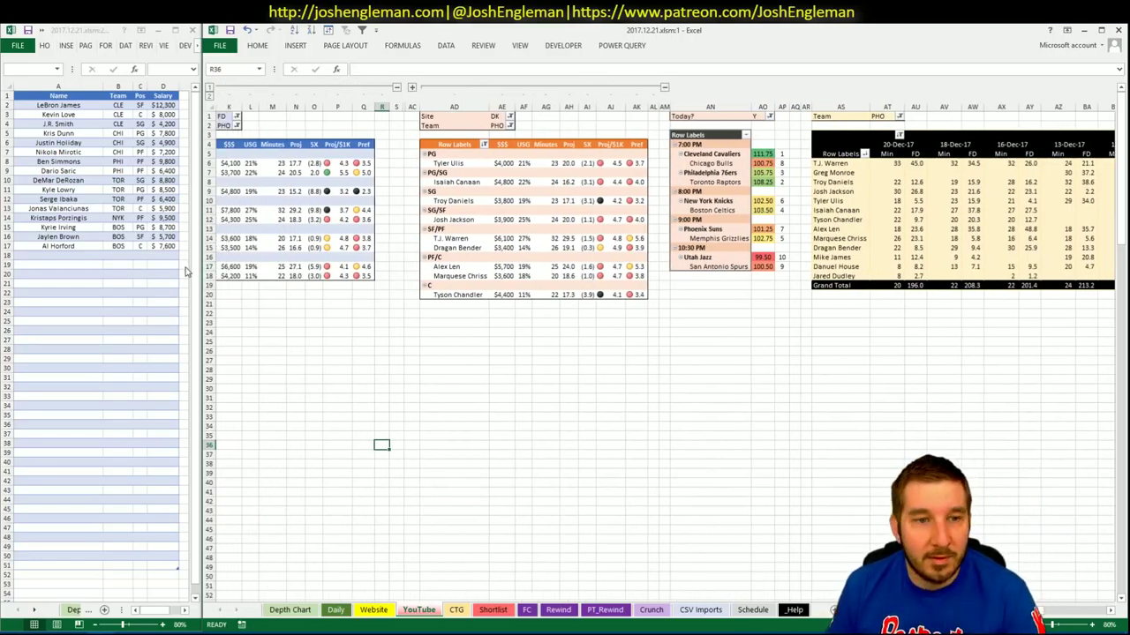
{"action": "left_click", "coordinate": [135, 280]}
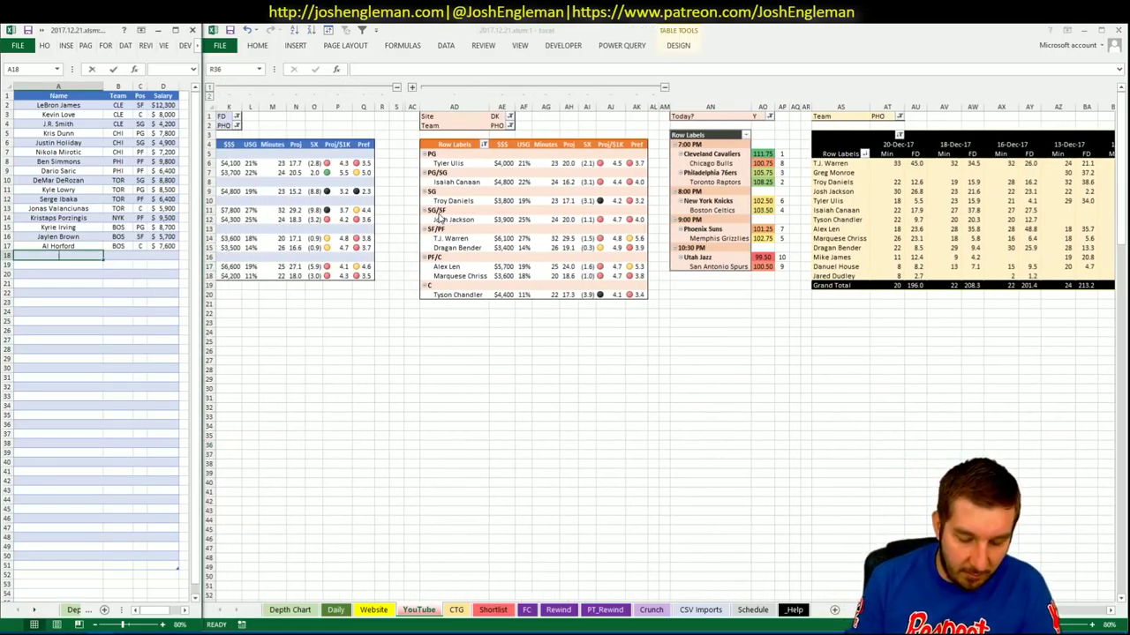
{"action": "type", "text": "T.J. Warren"}
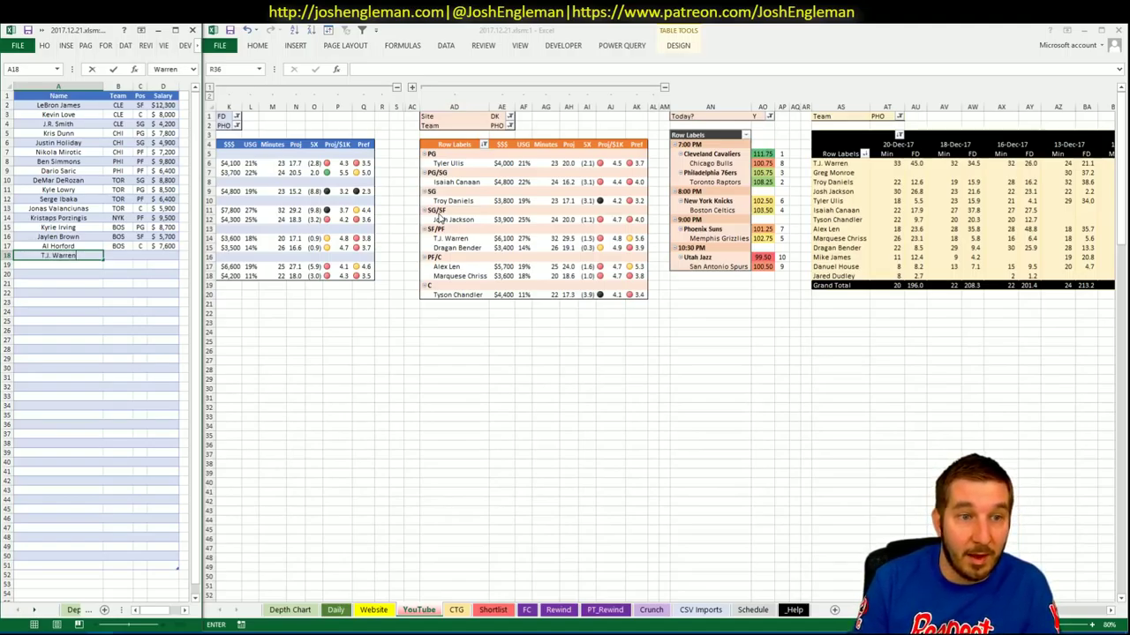
{"action": "key", "text": "Return"}
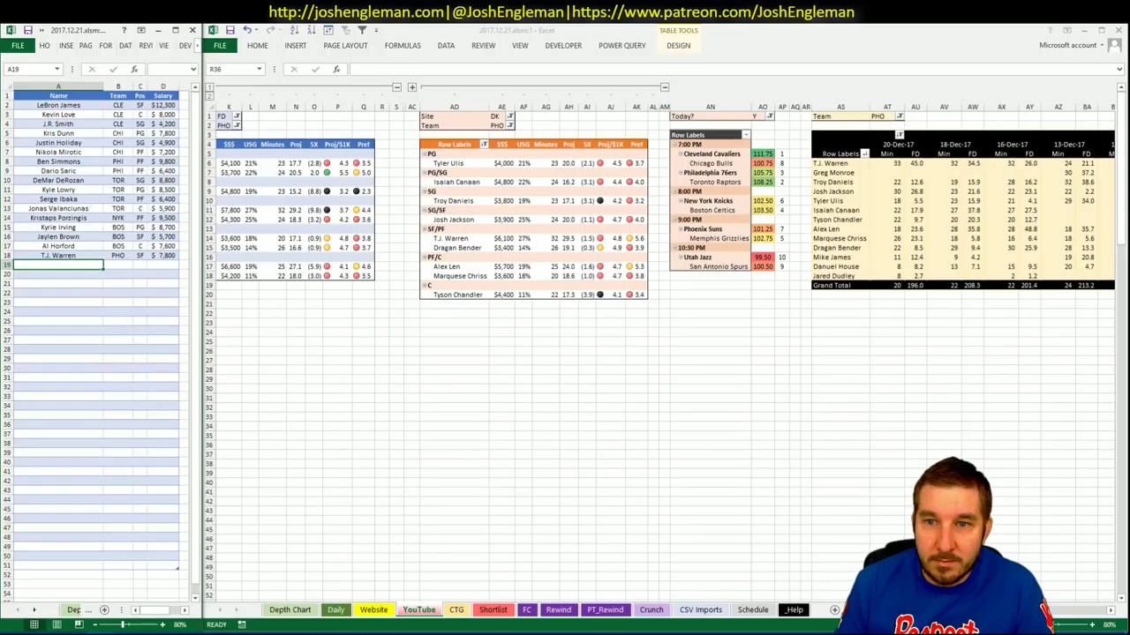
Step: Compare Phoenix's full game log and its minutes and FD totals with the team's FD and DK projections
{"action": "key", "text": "alt+Tab"}
{"action": "scroll", "coordinate": [662, 353], "scroll_direction": "right", "scroll_amount": 3}
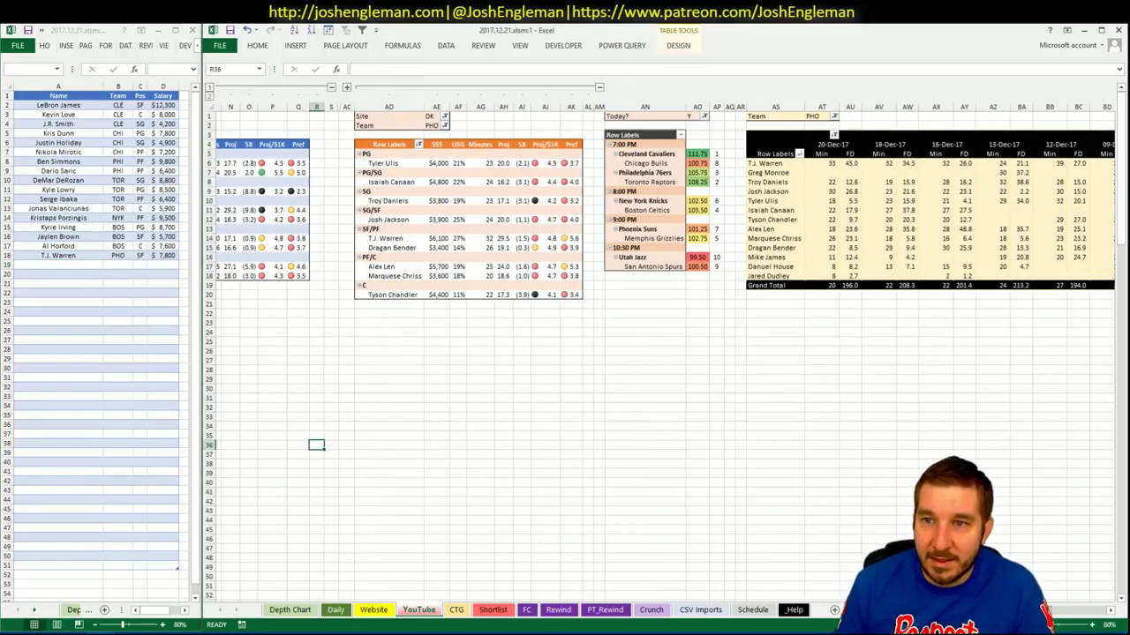
{"action": "scroll", "coordinate": [662, 353], "scroll_direction": "right", "scroll_amount": 1}
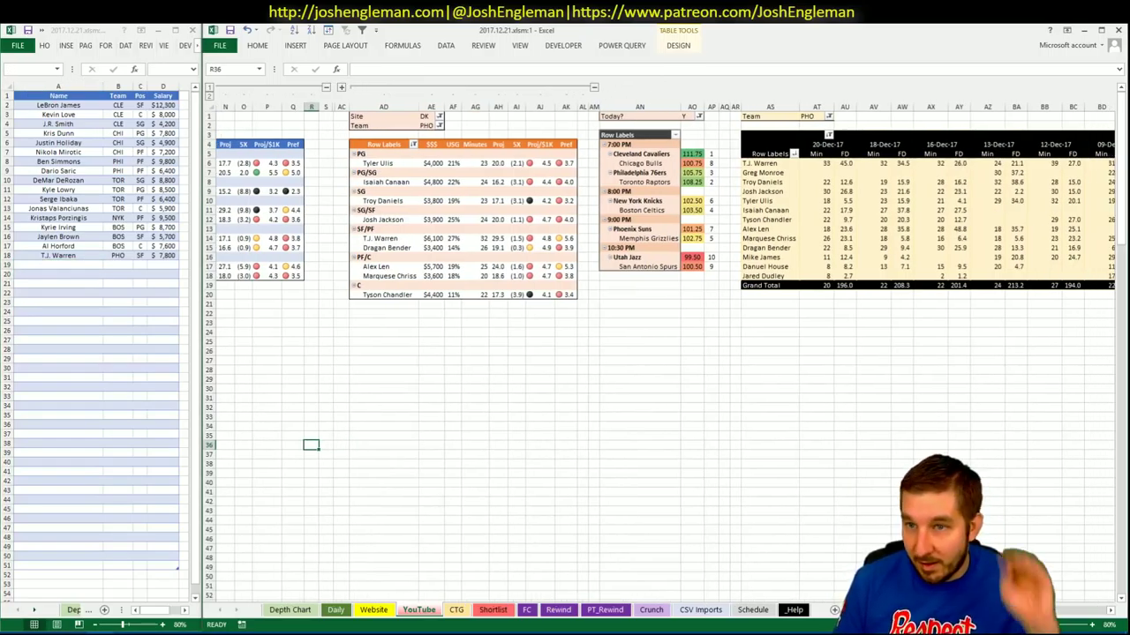
{"action": "scroll", "coordinate": [662, 353], "scroll_direction": "left", "scroll_amount": 5}
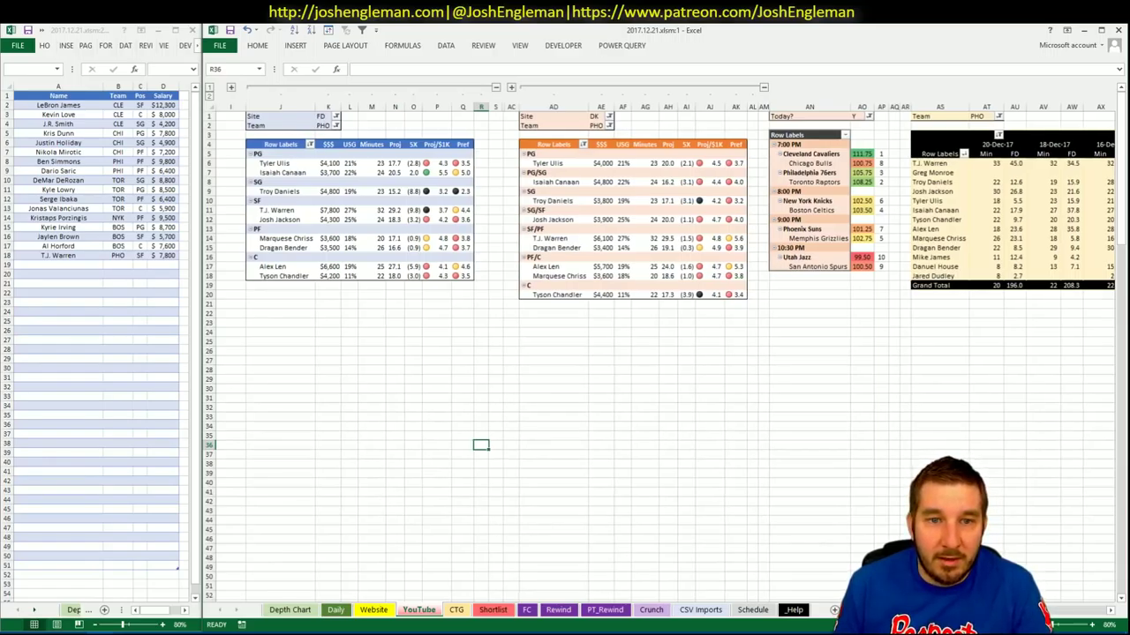
{"action": "left_click_drag", "start_coordinate": [1024, 610], "coordinate": [1071, 625]}
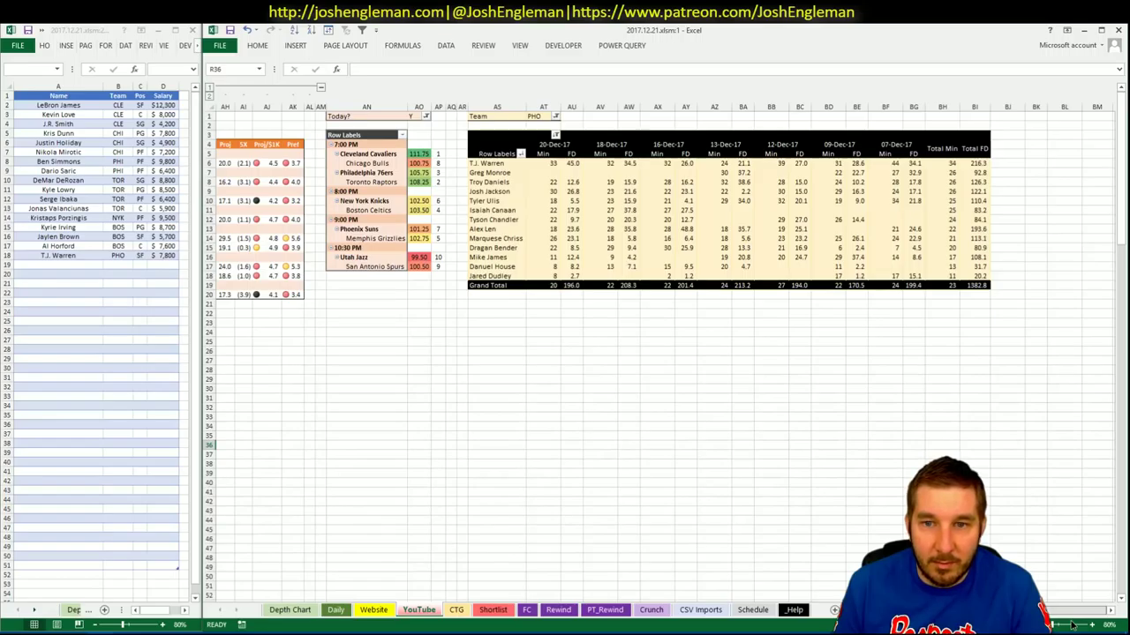
{"action": "left_click_drag", "start_coordinate": [1072, 625], "coordinate": [1050, 625]}
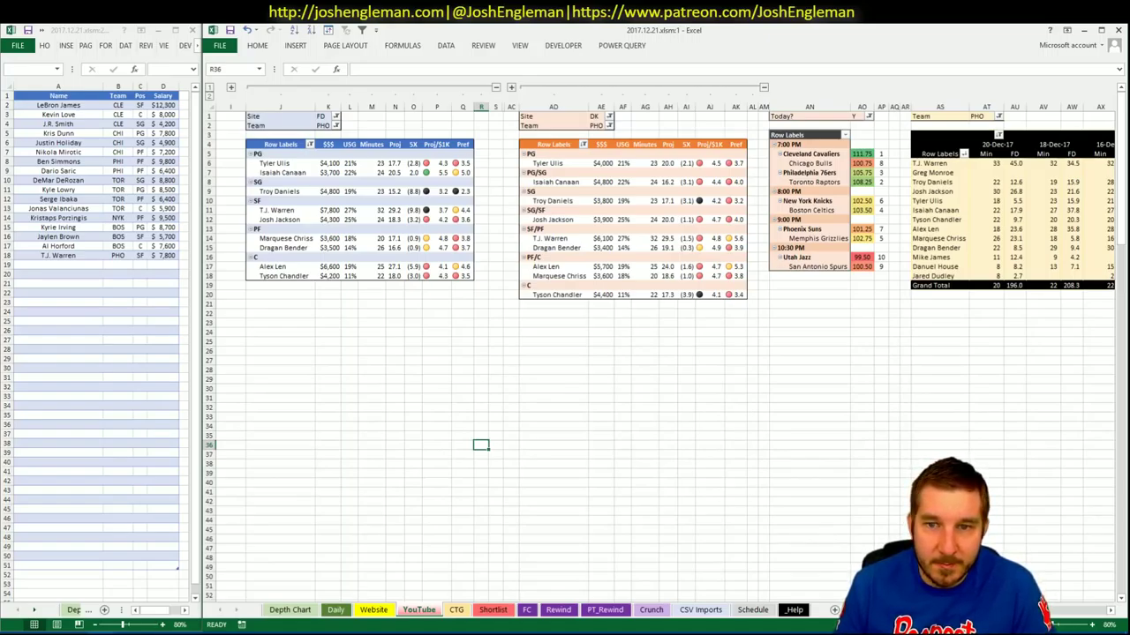
{"action": "scroll", "coordinate": [662, 353], "scroll_direction": "right", "scroll_amount": 5}
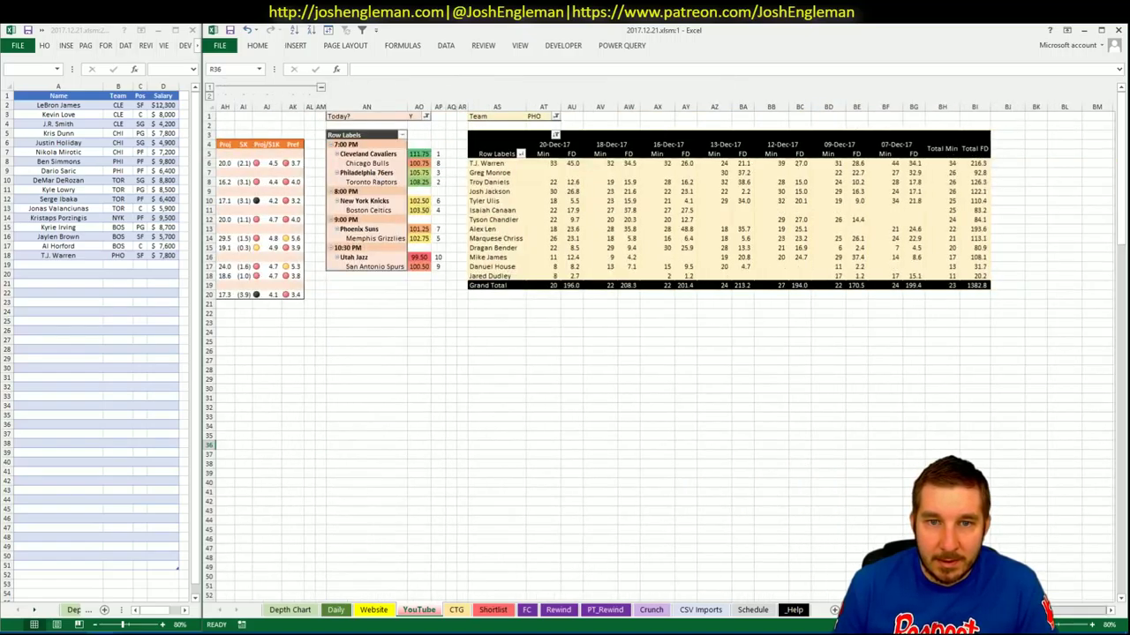
{"action": "scroll", "coordinate": [662, 353], "scroll_direction": "left", "scroll_amount": 2}
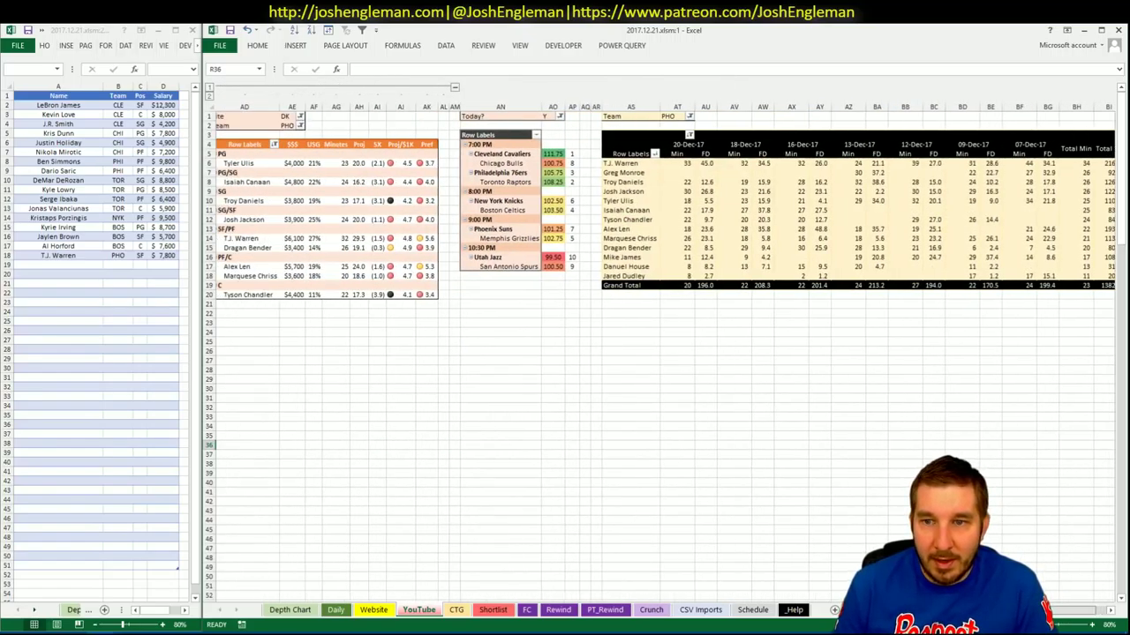
{"action": "scroll", "coordinate": [662, 353], "scroll_direction": "left", "scroll_amount": 3}
{"action": "scroll", "coordinate": [662, 353], "scroll_direction": "left", "scroll_amount": 2}
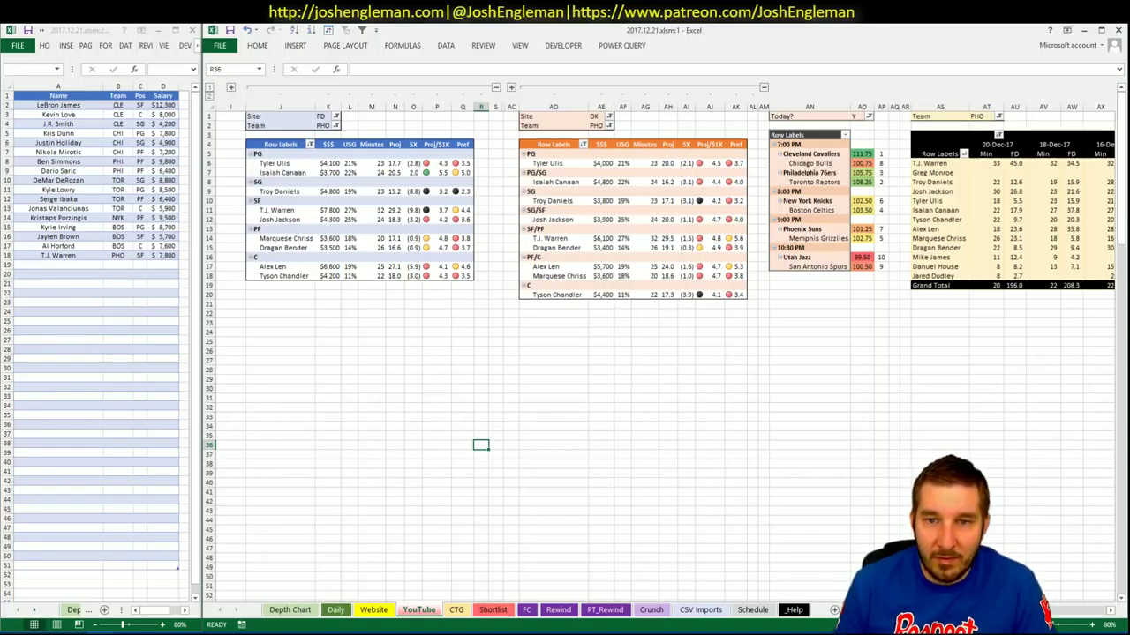
Step: Add Alex Len to the shortlist below T.J. Warren
{"action": "left_click", "coordinate": [179, 259]}
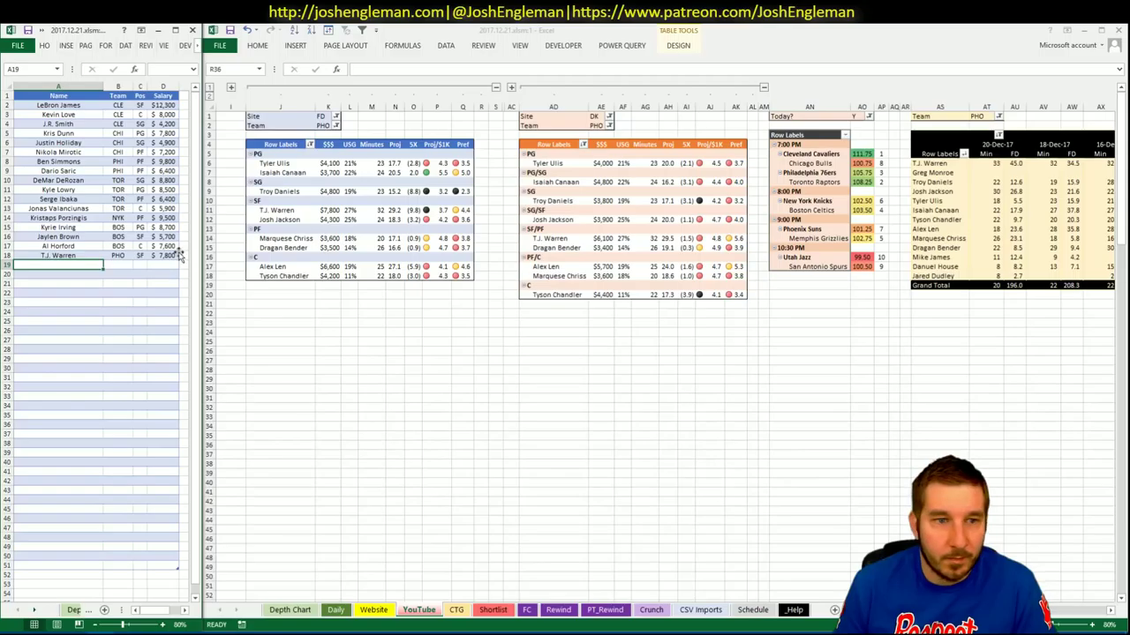
{"action": "type", "text": "Alex Len"}
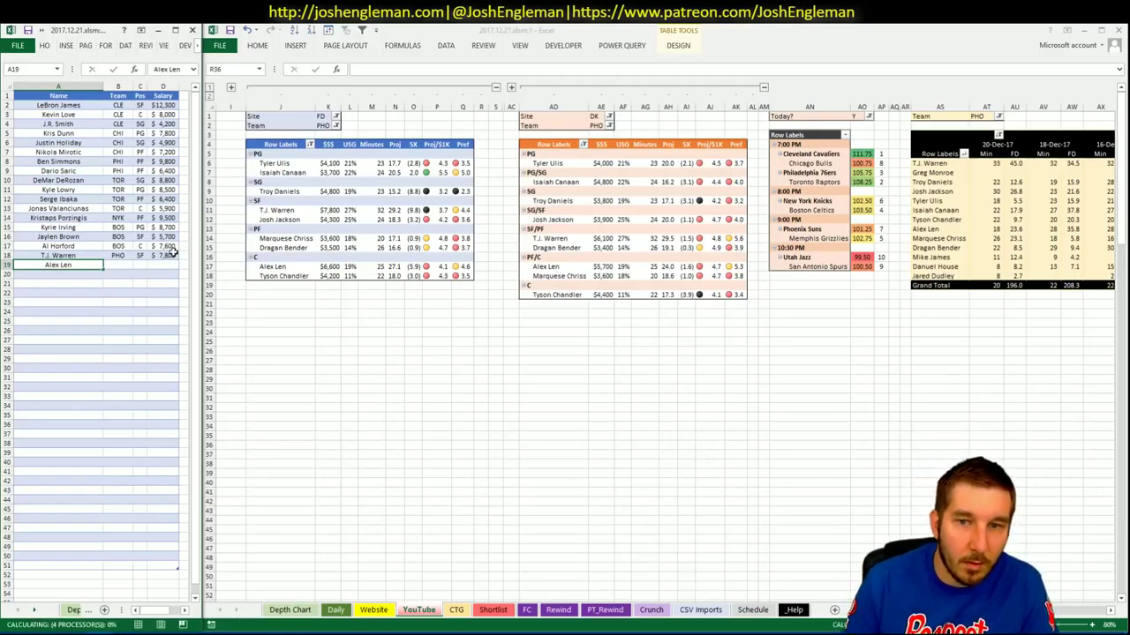
{"action": "key", "text": "Return"}
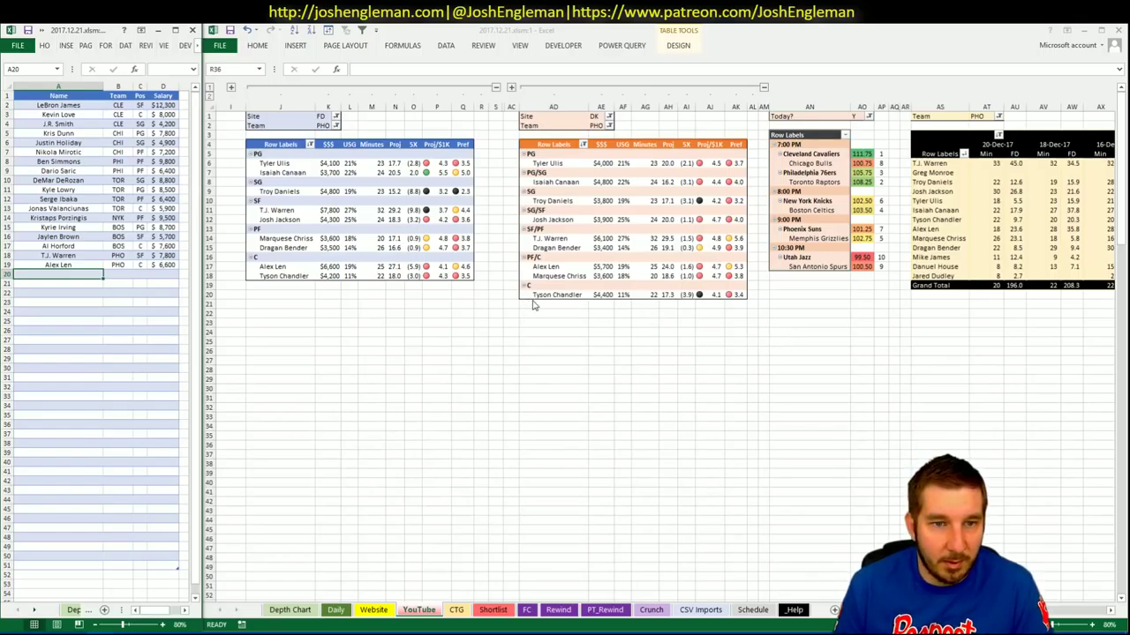
Step: Set the team filter of the FD projections, DK projections and game log to MEM
{"action": "left_click", "coordinate": [324, 125]}
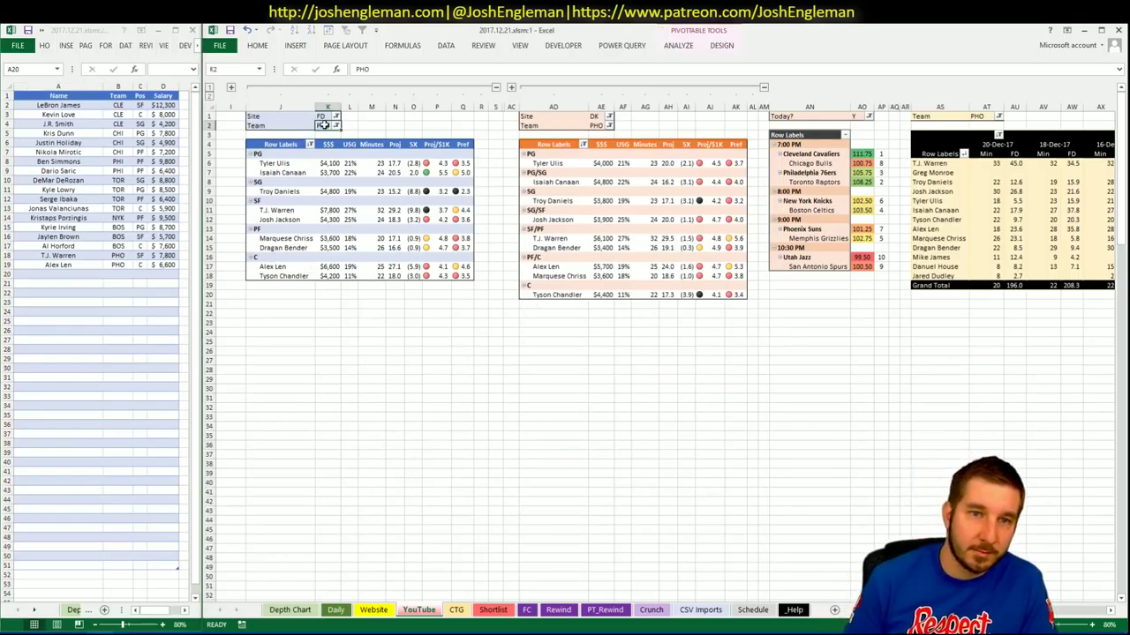
{"action": "type", "text": "MEM"}
{"action": "key", "text": "Tab"}
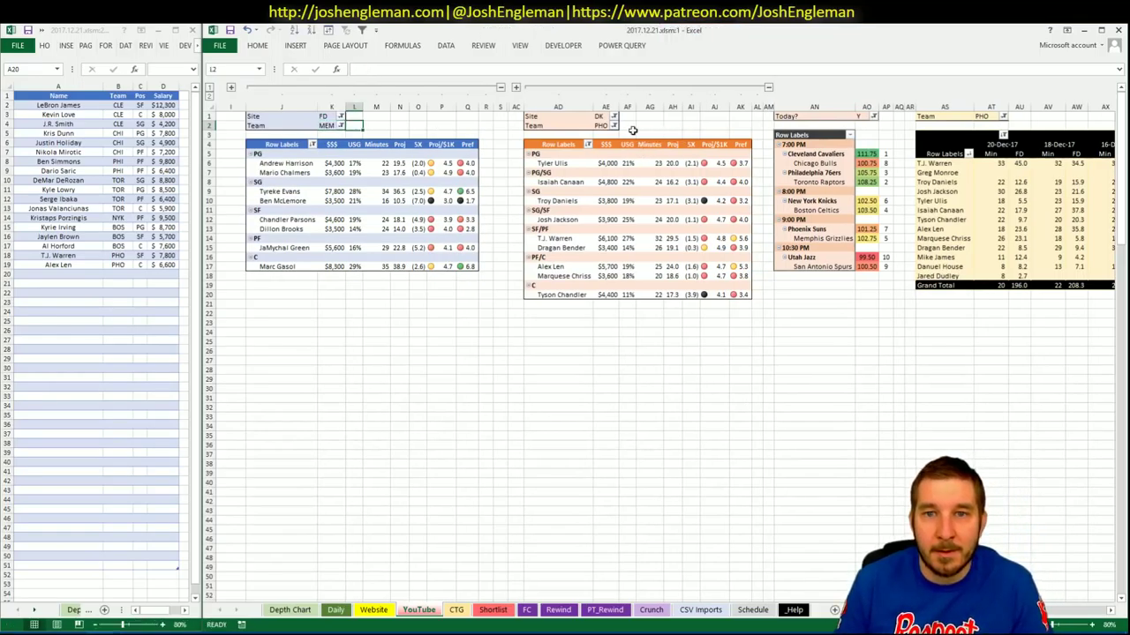
{"action": "left_click", "coordinate": [601, 125]}
{"action": "type", "text": "MEM"}
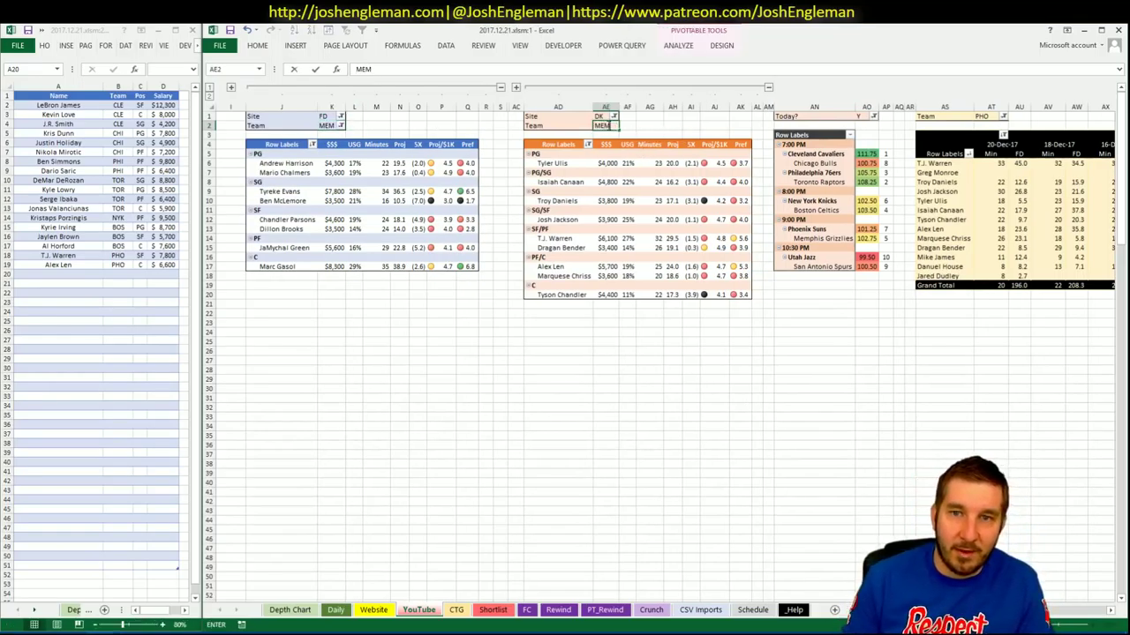
{"action": "key", "text": "Return"}
{"action": "left_click", "coordinate": [986, 116]}
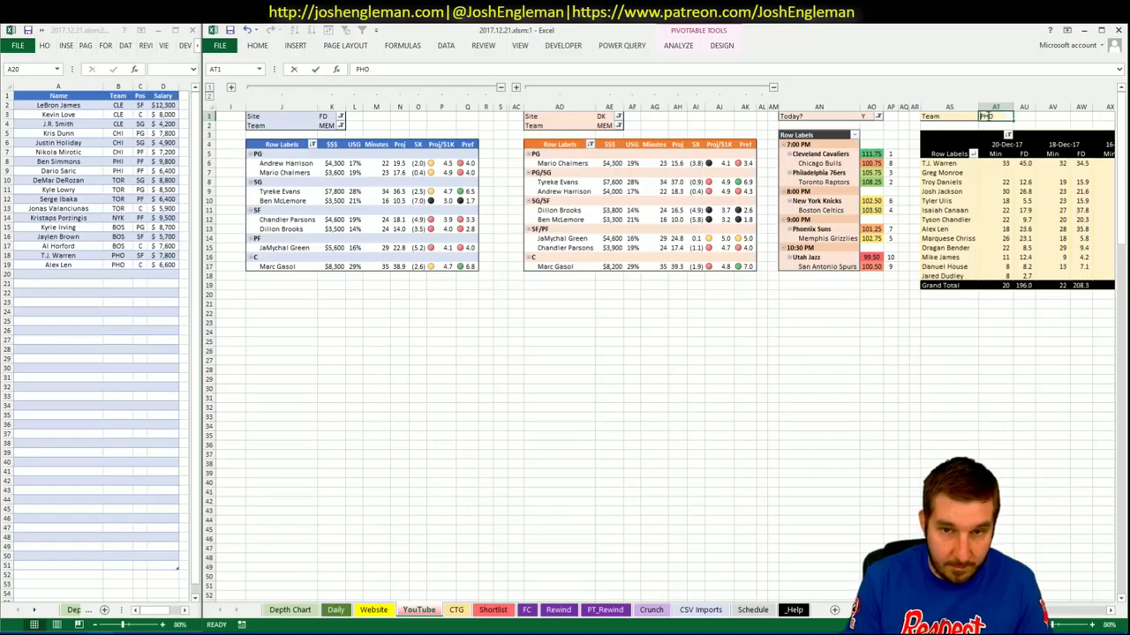
{"action": "type", "text": "MEM"}
{"action": "key", "text": "Return"}
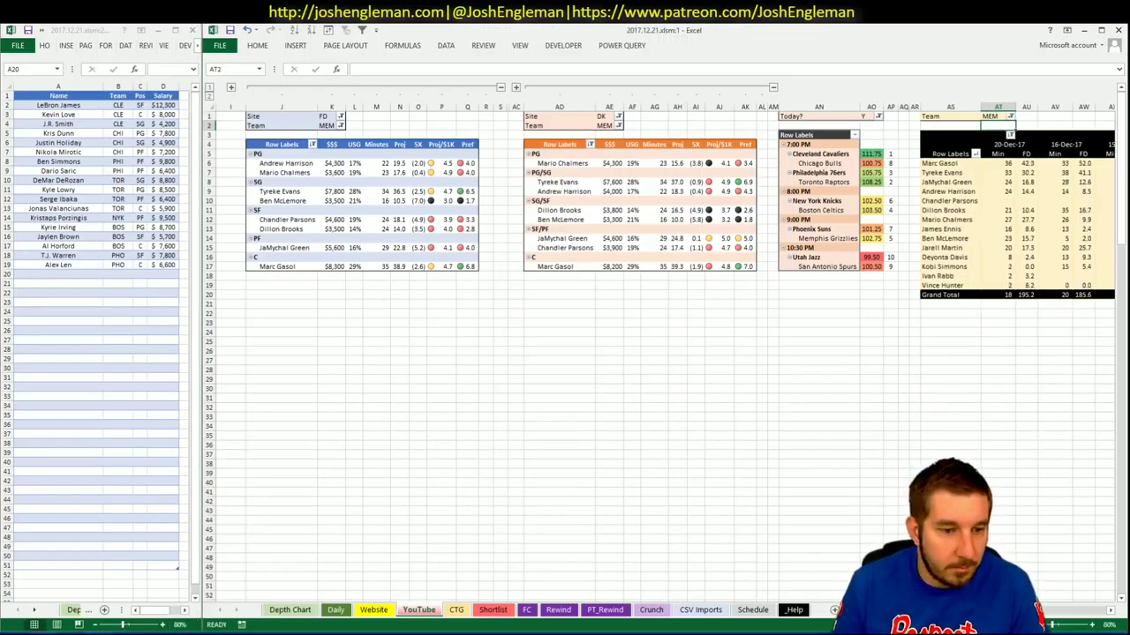
Step: Switch to Cleaning the Glass, look up the Memphis Grizzlies and copy all player rows of their shooting frequency table
{"action": "key", "text": "alt+Tab"}
{"action": "left_click", "coordinate": [349, 131]}
{"action": "type", "text": "gri"}
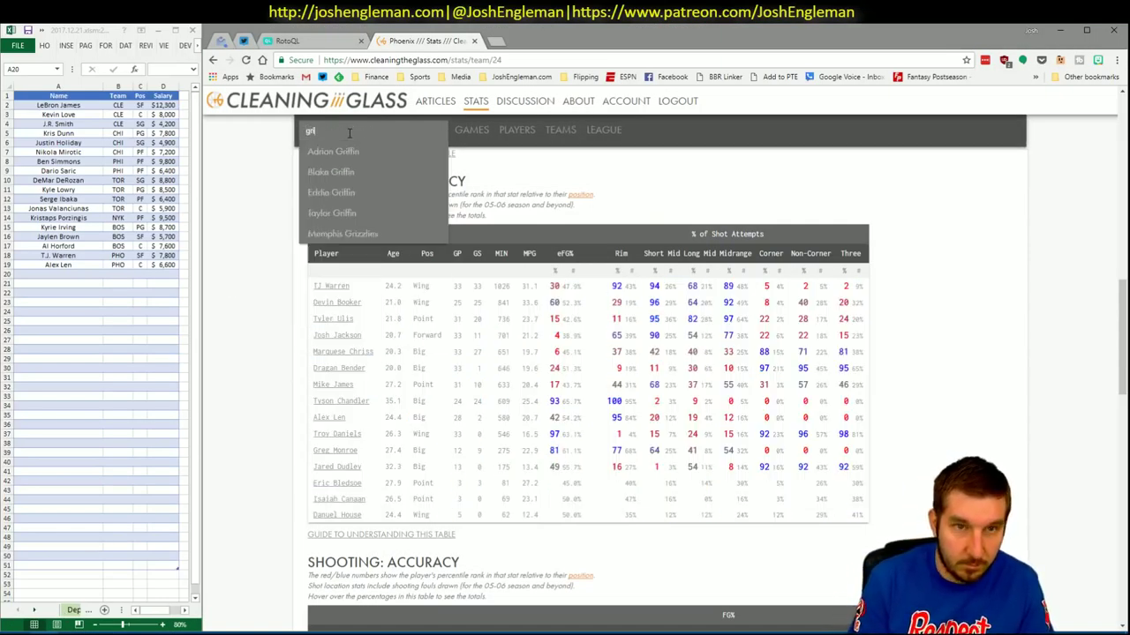
{"action": "type", "text": "zz"}
{"action": "key", "text": "Down"}
{"action": "key", "text": "Return"}
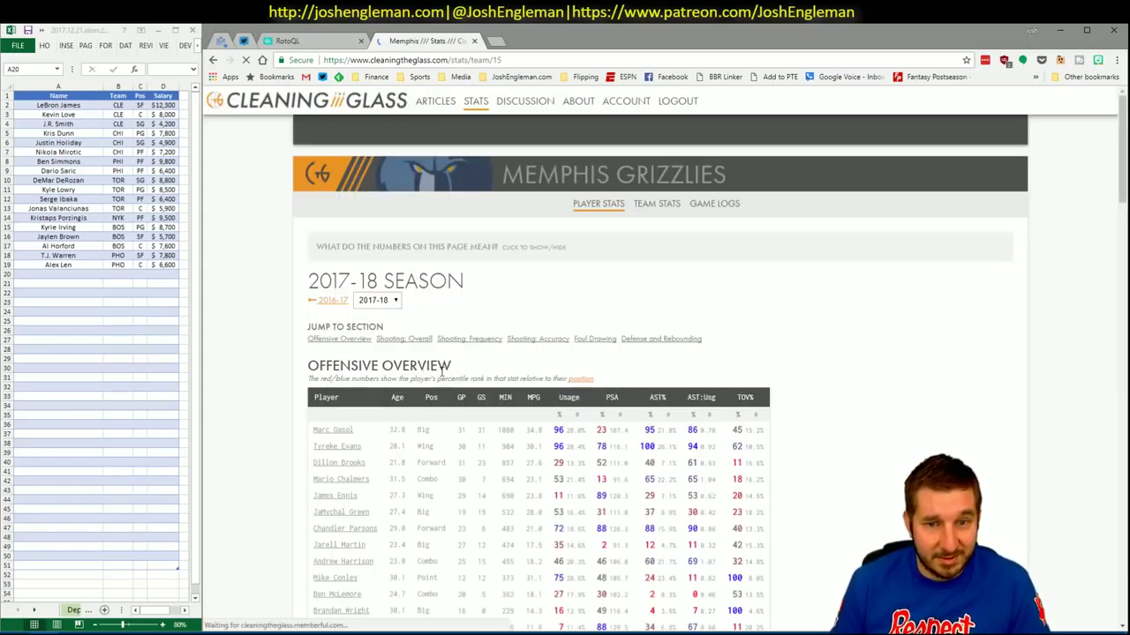
{"action": "scroll", "coordinate": [794, 441], "scroll_direction": "down", "scroll_amount": 6}
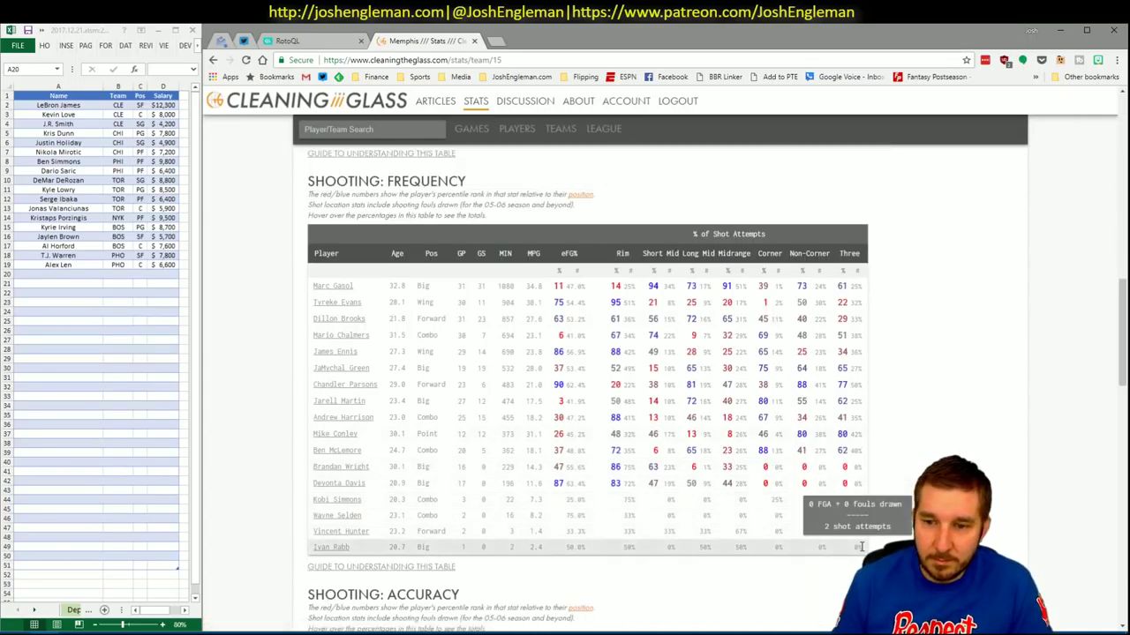
{"action": "left_click_drag", "start_coordinate": [860, 548], "coordinate": [310, 288]}
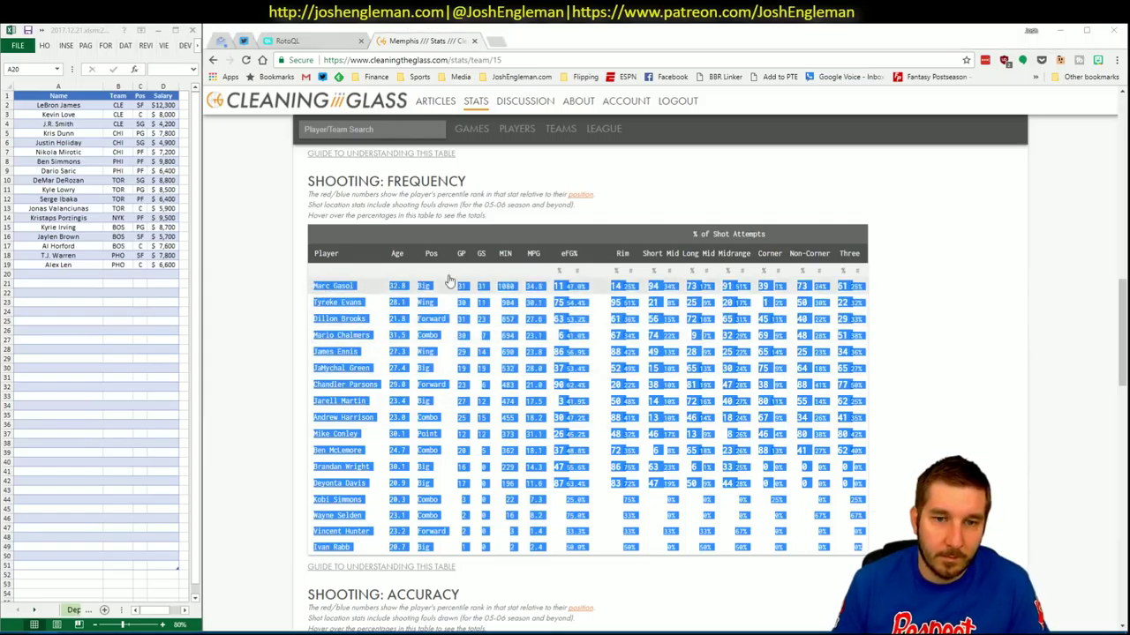
Step: Back in Excel, refresh the CTG sheet with the copied Grizzlies rows and set the opponent to PHO
{"action": "key", "text": "alt+Tab"}
{"action": "left_click", "coordinate": [456, 610]}
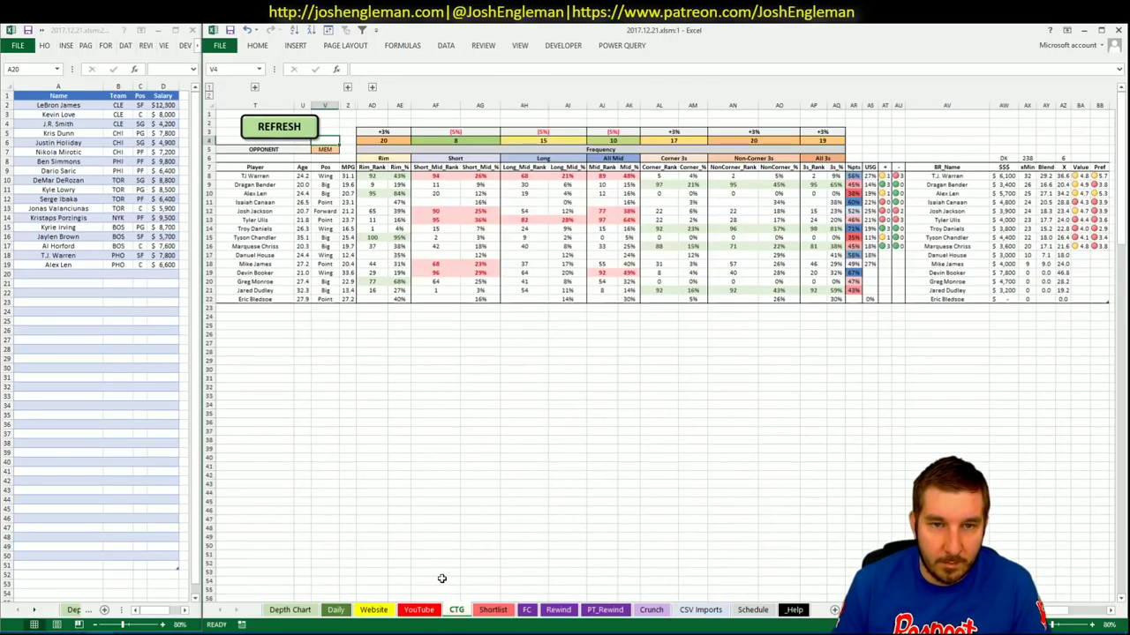
{"action": "left_click", "coordinate": [279, 127]}
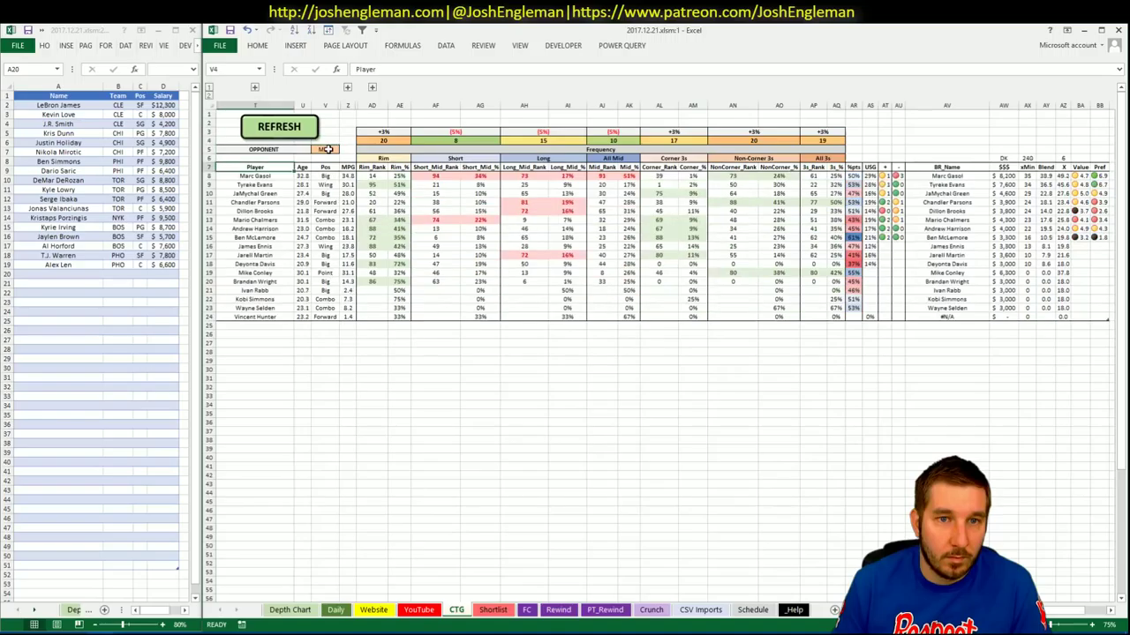
{"action": "left_click", "coordinate": [326, 150]}
{"action": "type", "text": "PHO"}
{"action": "key", "text": "Return"}
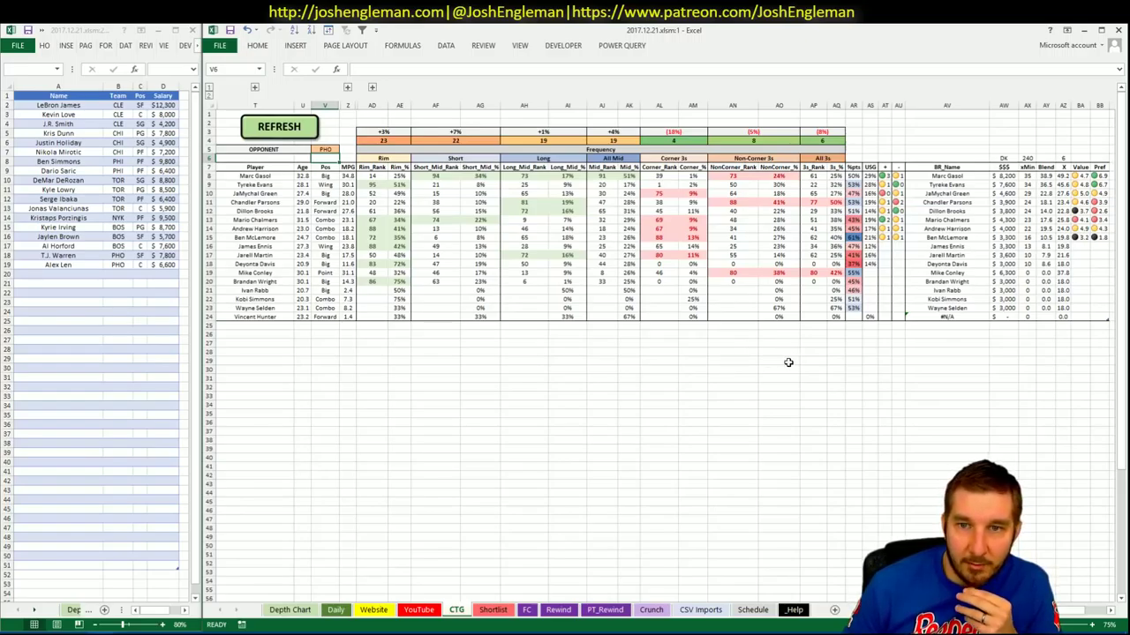
Step: Review Memphis's game log on the YouTube sheet and add Marc Gasol to the shortlist below Alex Len
{"action": "left_click", "coordinate": [436, 611]}
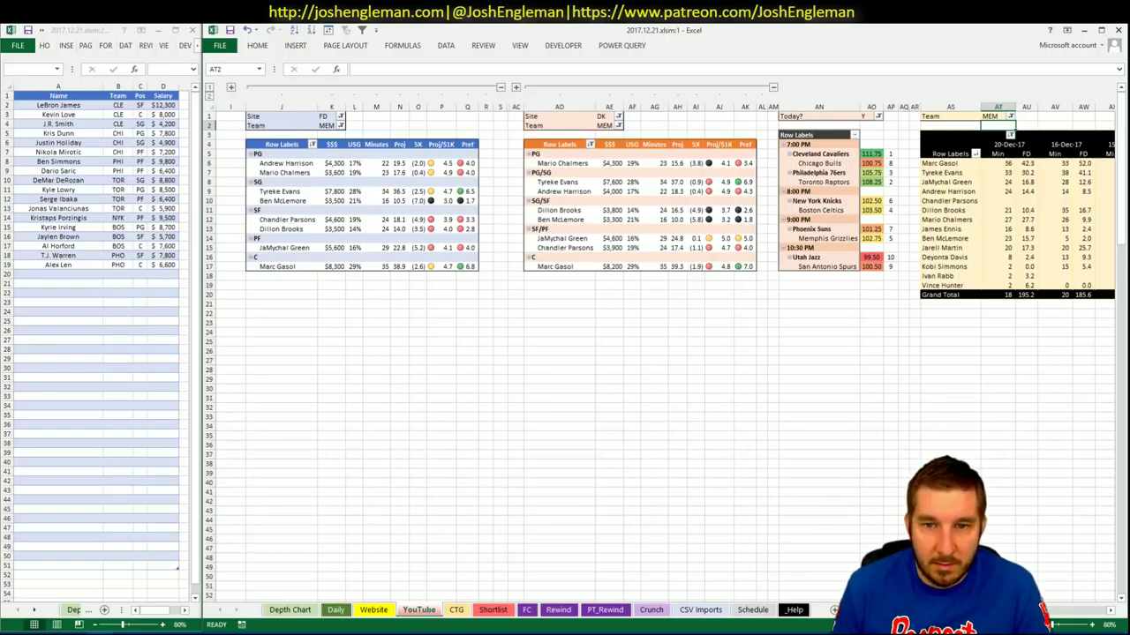
{"action": "scroll", "coordinate": [1091, 620], "scroll_direction": "right", "scroll_amount": 5}
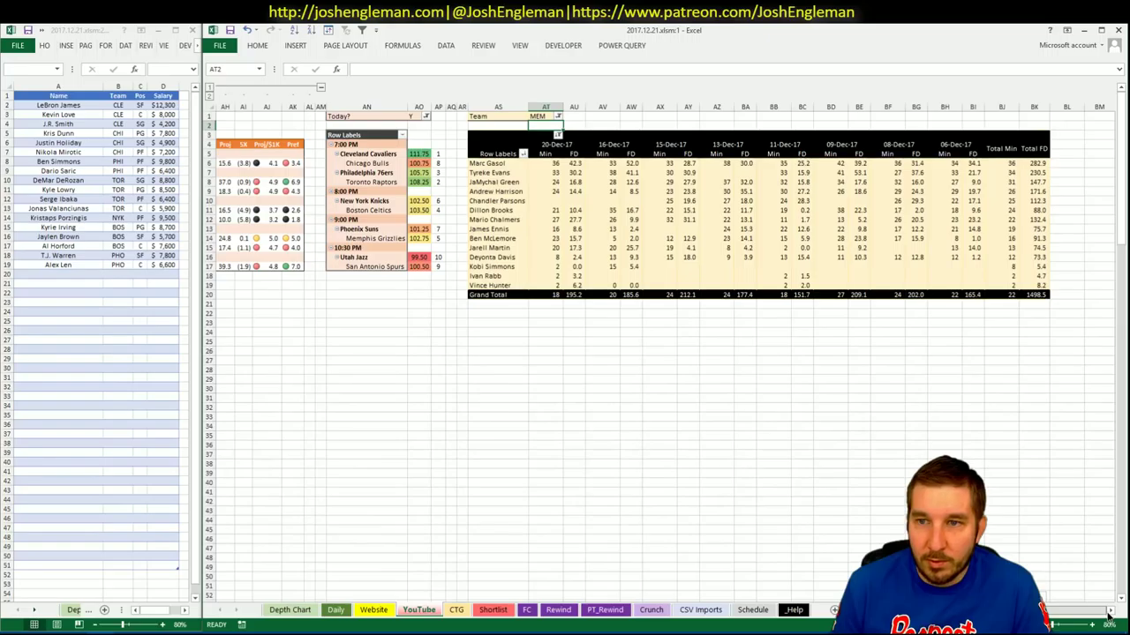
{"action": "scroll", "coordinate": [1109, 593], "scroll_direction": "left", "scroll_amount": 5}
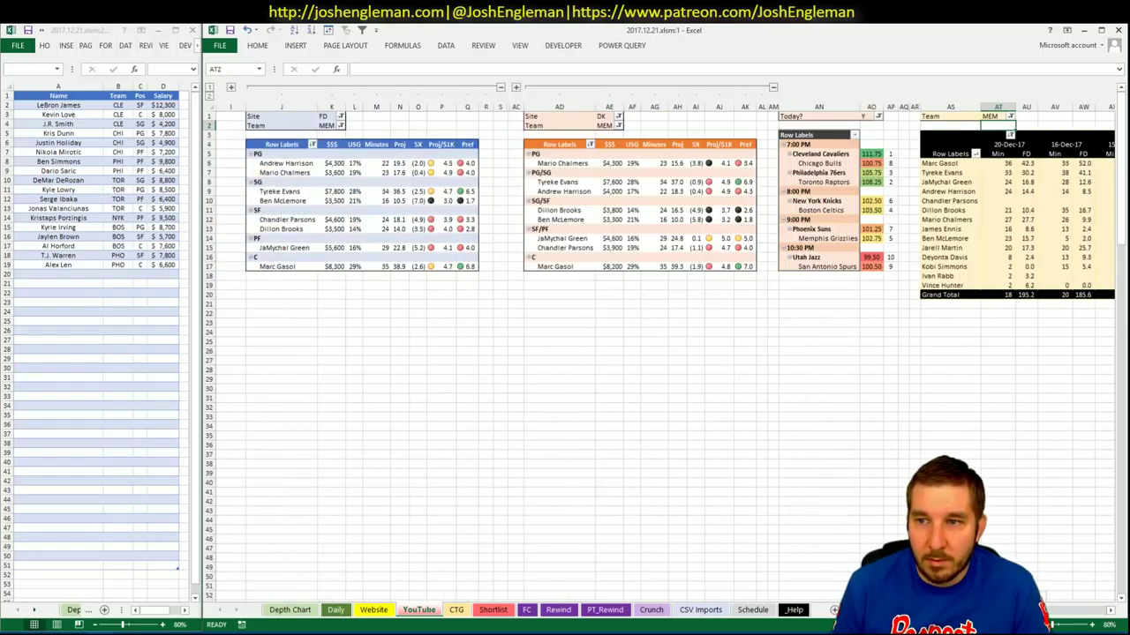
{"action": "scroll", "coordinate": [1070, 591], "scroll_direction": "right", "scroll_amount": 3}
{"action": "scroll", "coordinate": [1067, 593], "scroll_direction": "left", "scroll_amount": 3}
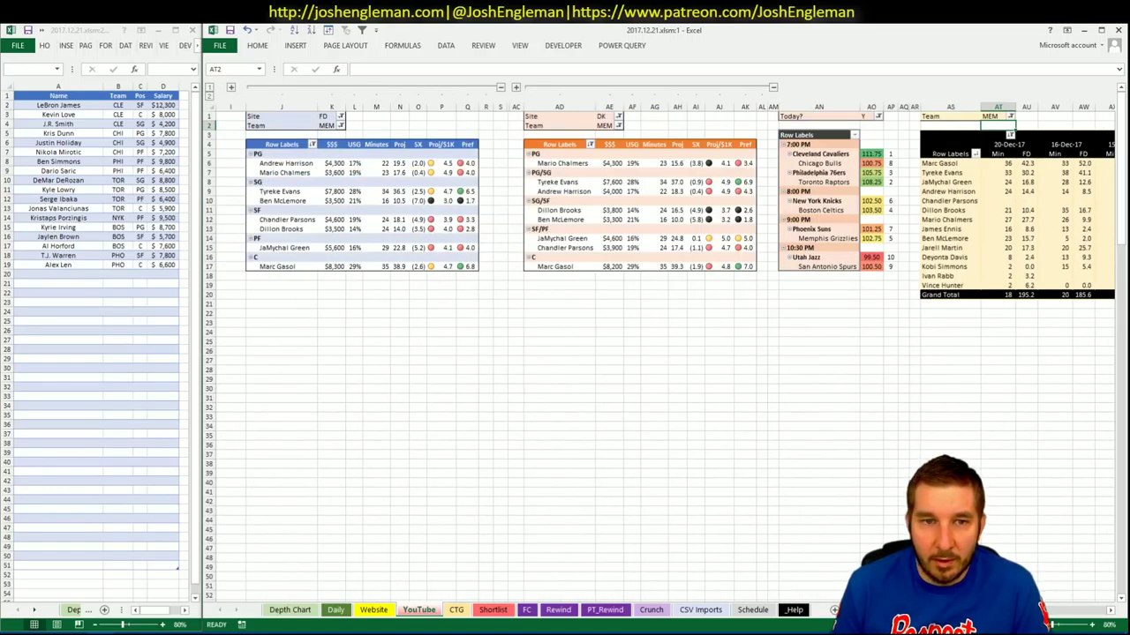
{"action": "left_click", "coordinate": [120, 312]}
{"action": "type", "text": "Mar"}
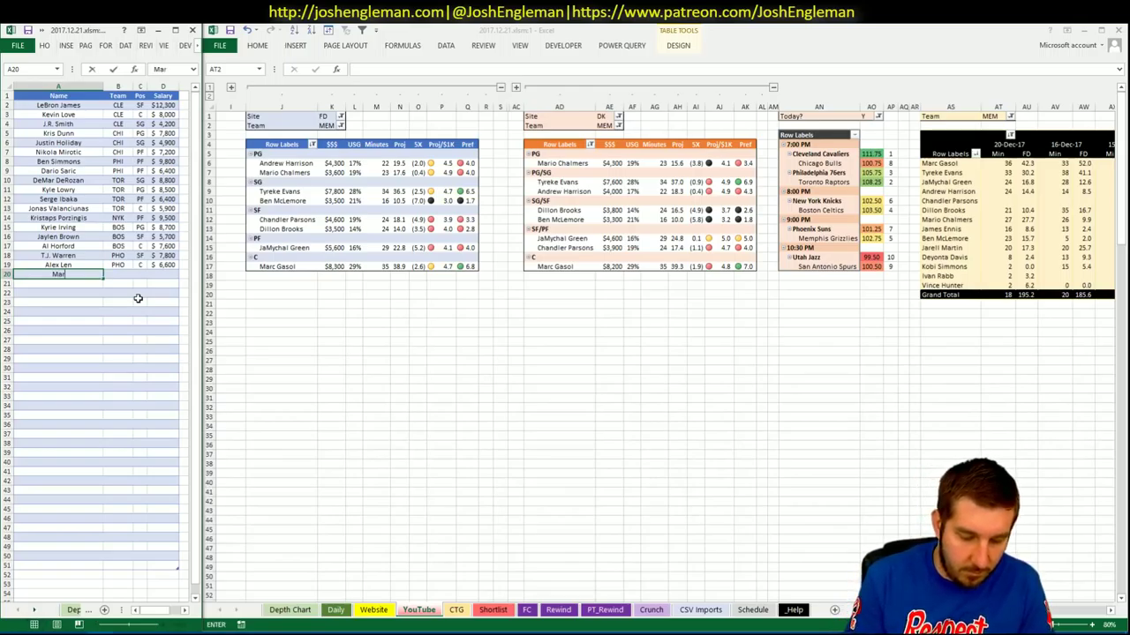
{"action": "type", "text": "c Gasol"}
{"action": "key", "text": "Return"}
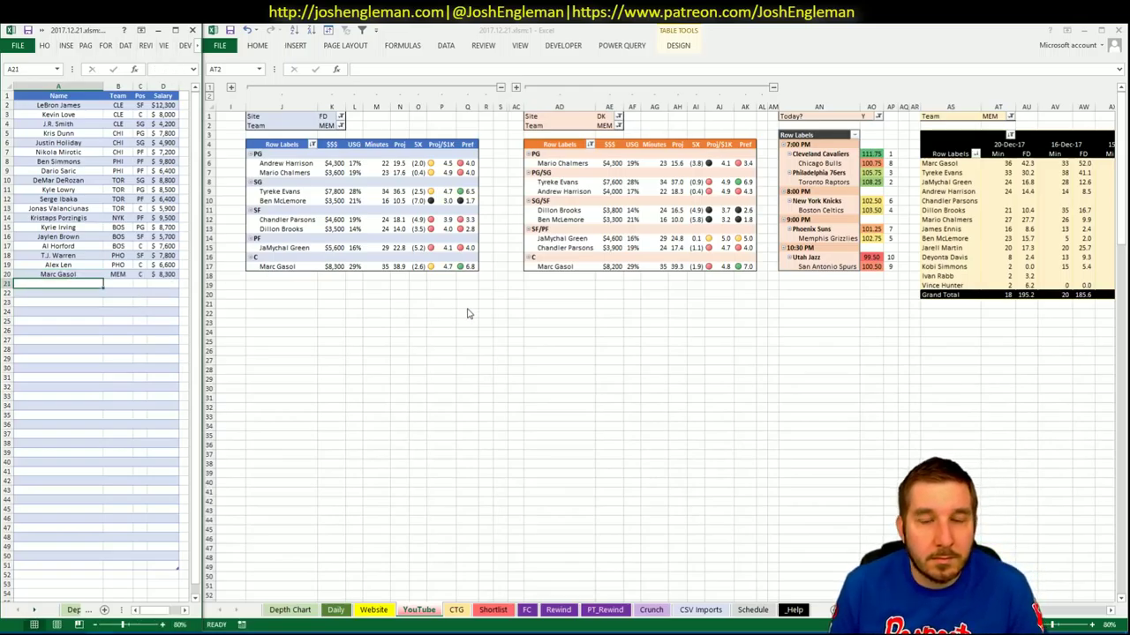
Step: Compare Memphis's game log with its DK and FD projections and add Tyreke Evans to the shortlist below Marc Gasol
{"action": "key", "text": "ctrl+Tab"}
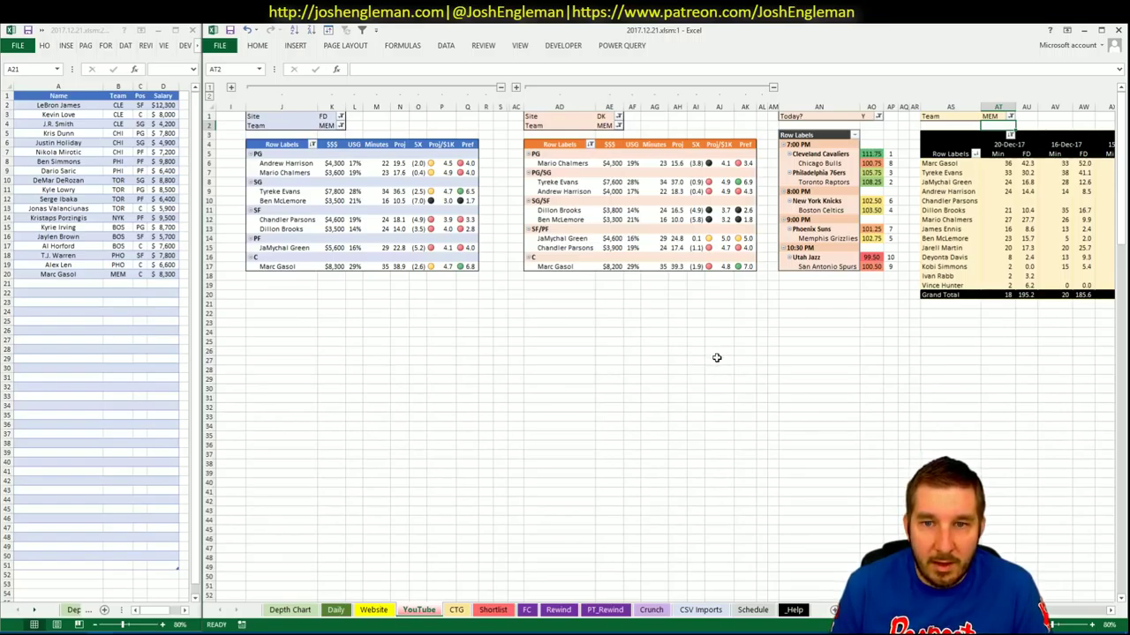
{"action": "scroll", "coordinate": [661, 353], "scroll_direction": "right", "scroll_amount": 6}
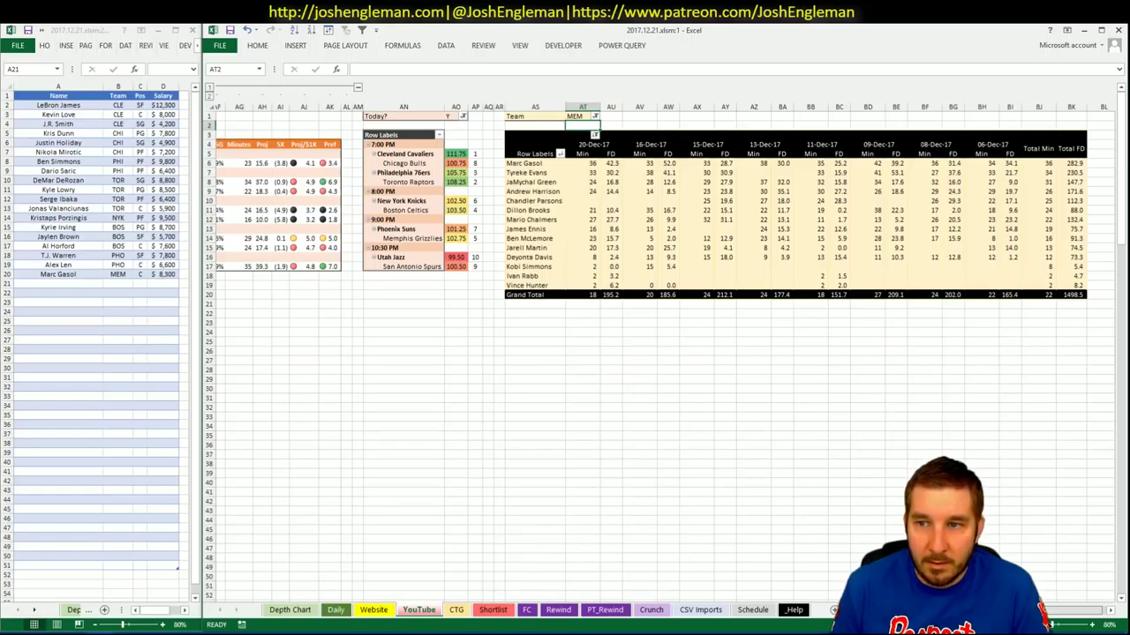
{"action": "scroll", "coordinate": [662, 353], "scroll_direction": "left", "scroll_amount": 6}
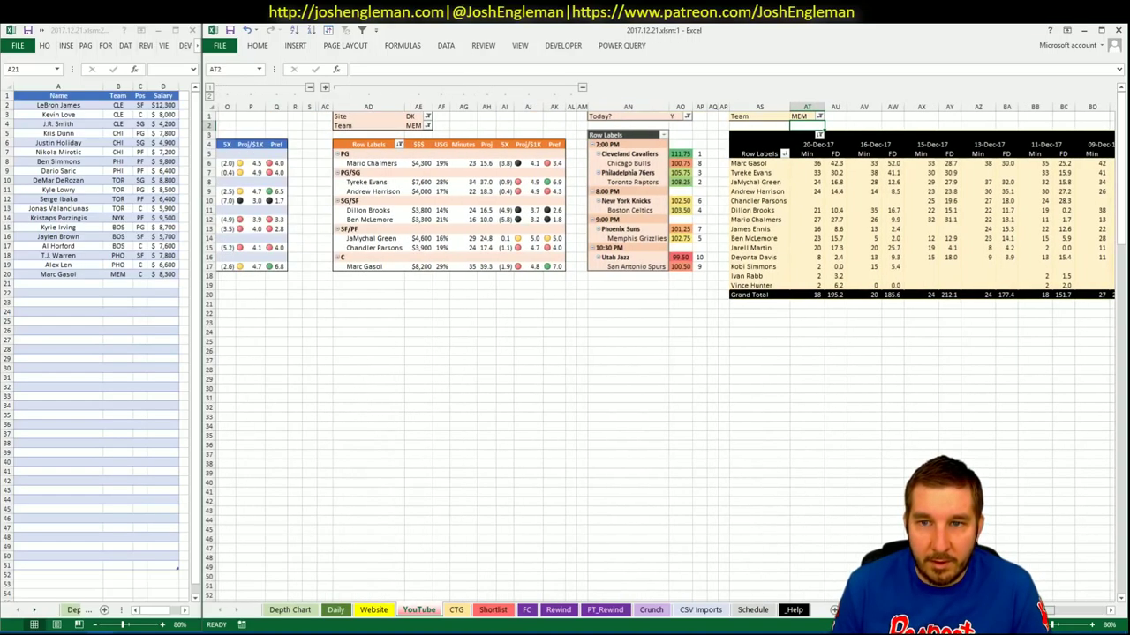
{"action": "scroll", "coordinate": [661, 353], "scroll_direction": "left", "scroll_amount": 1}
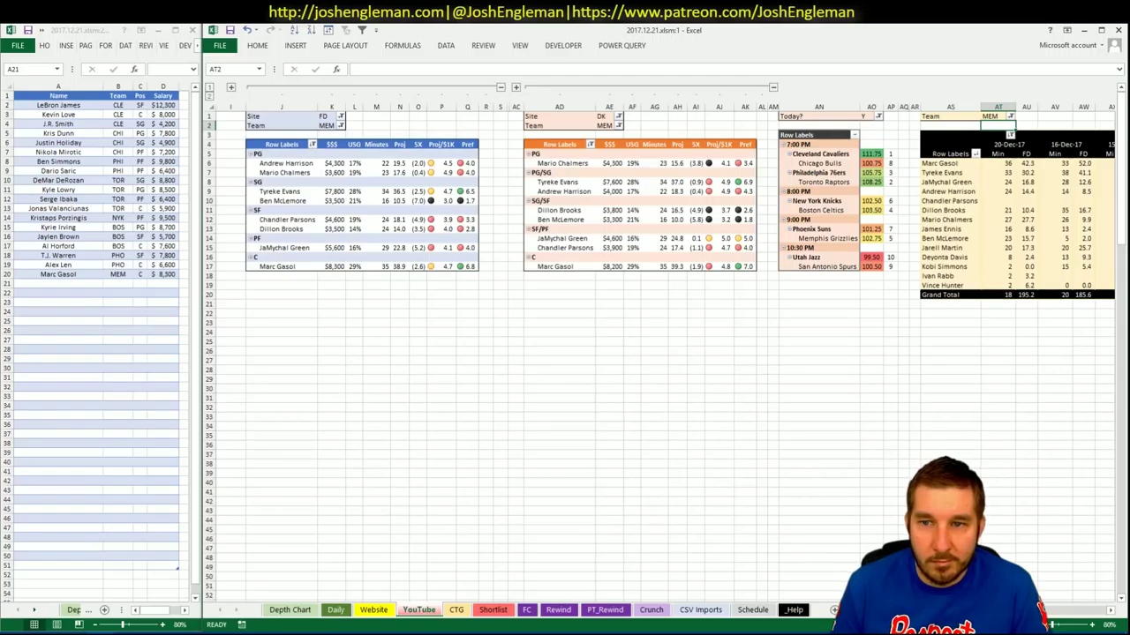
{"action": "left_click", "coordinate": [89, 283]}
{"action": "type", "text": "Tyre"}
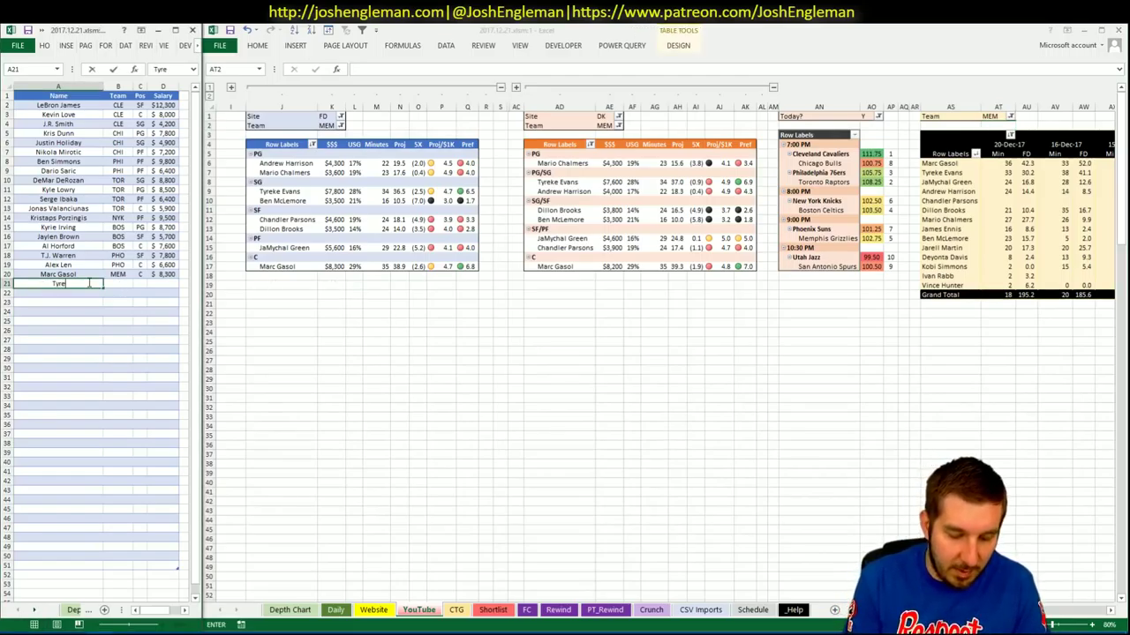
{"action": "type", "text": "ke Evans"}
{"action": "key", "text": "Return"}
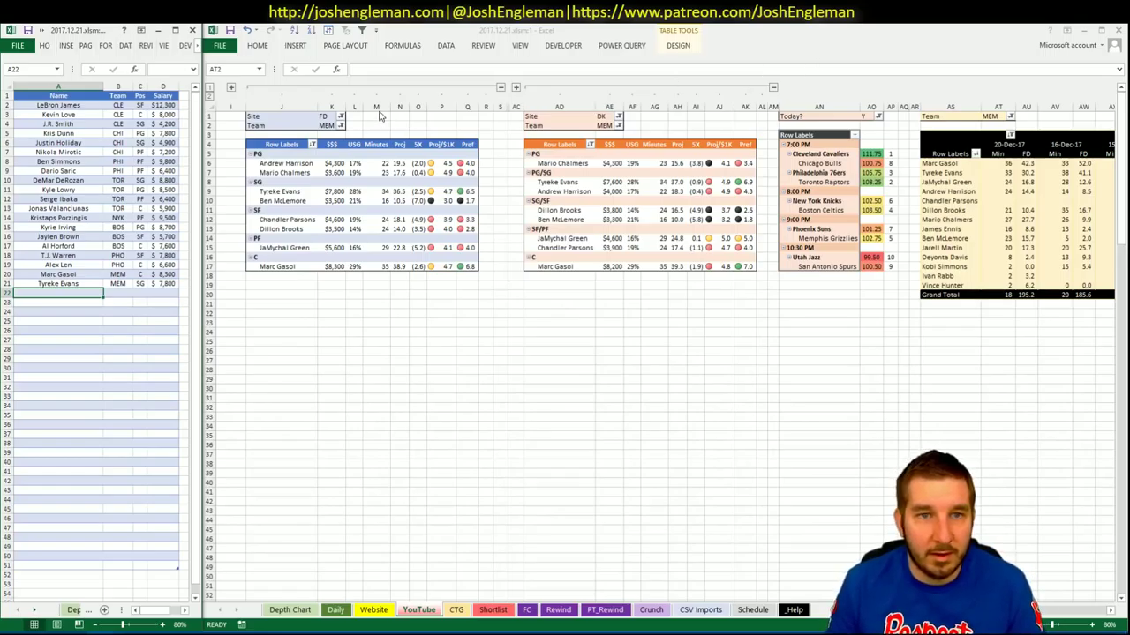
Step: Set the team filter of the FD projections, DK projections and game log to UTA
{"action": "left_click", "coordinate": [332, 126]}
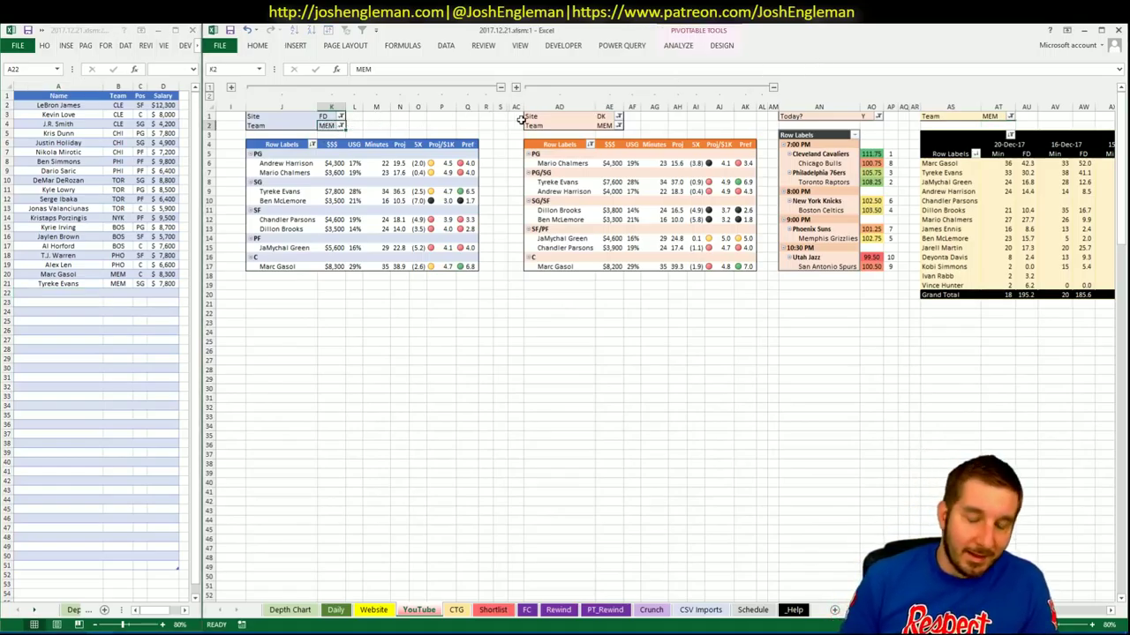
{"action": "type", "text": "UTA"}
{"action": "key", "text": "Tab"}
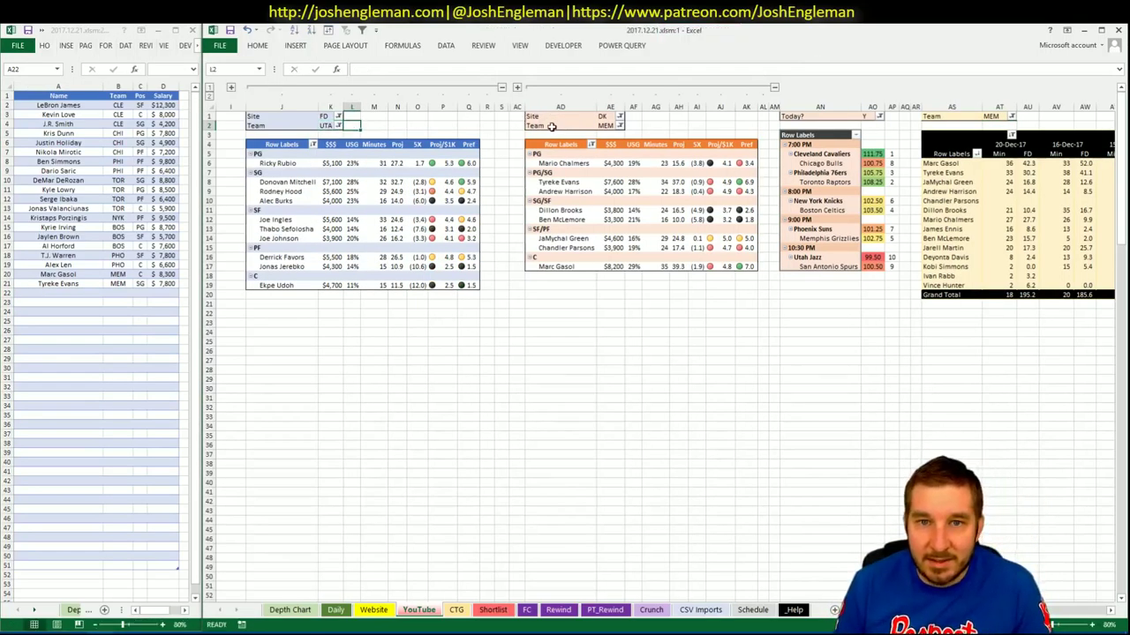
{"action": "left_click", "coordinate": [604, 125]}
{"action": "type", "text": "U"}
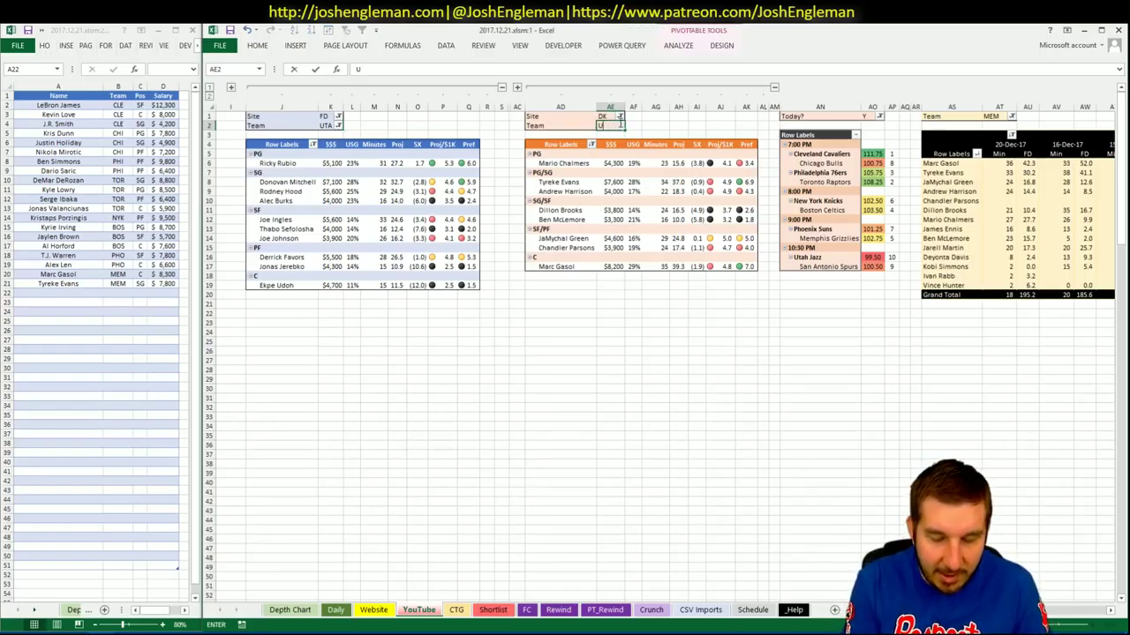
{"action": "type", "text": "TA"}
{"action": "key", "text": "Return"}
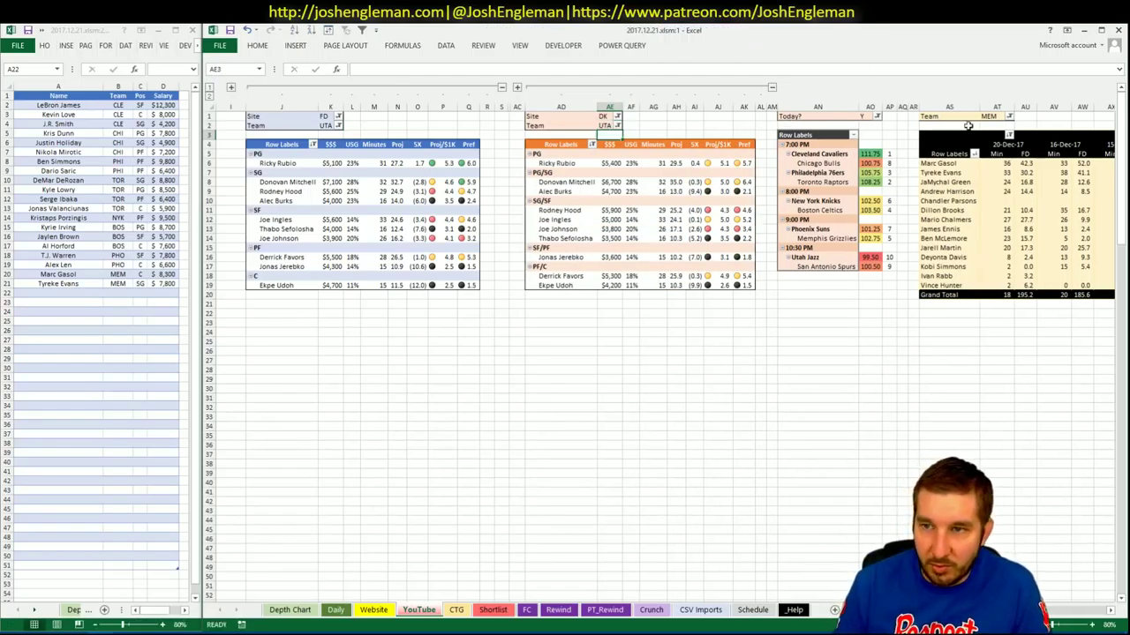
{"action": "left_click", "coordinate": [990, 116]}
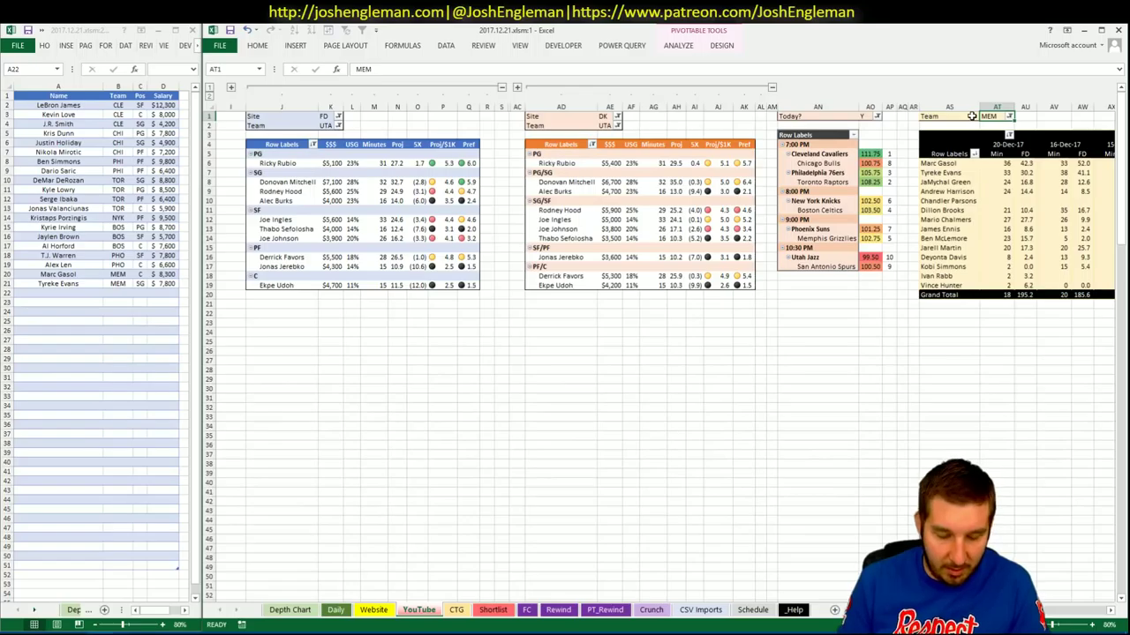
{"action": "type", "text": "UTA"}
{"action": "key", "text": "Return"}
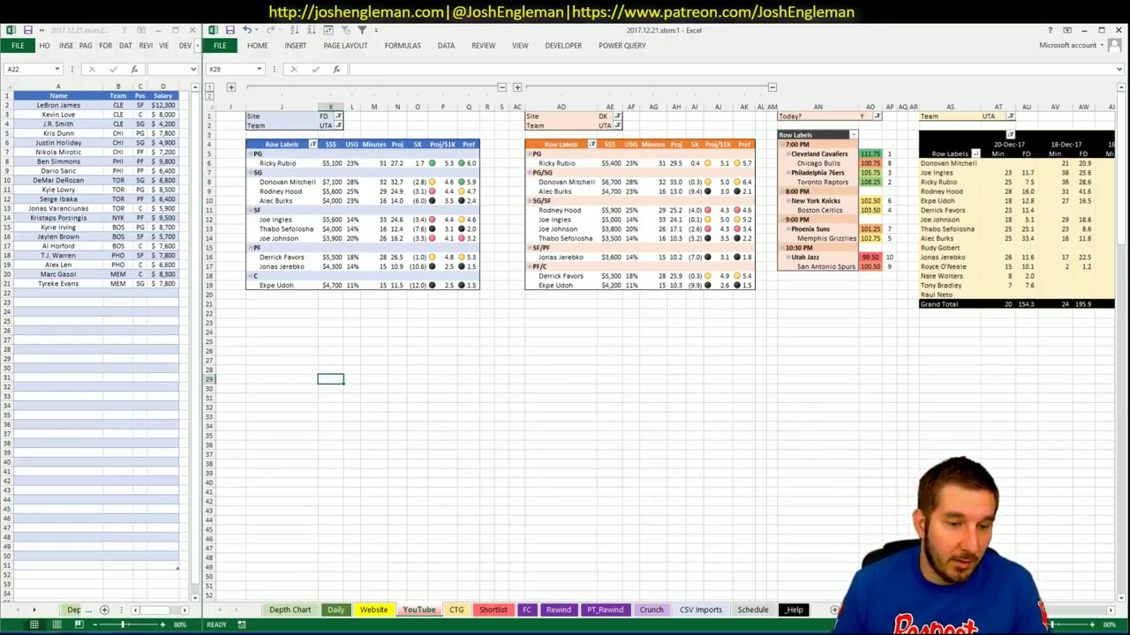
Step: Switch to Cleaning the Glass, look up the Utah Jazz and return to the YouTube sheet in Excel
{"action": "left_click", "coordinate": [44, 633]}
{"action": "left_click", "coordinate": [318, 130]}
{"action": "type", "text": "uta"}
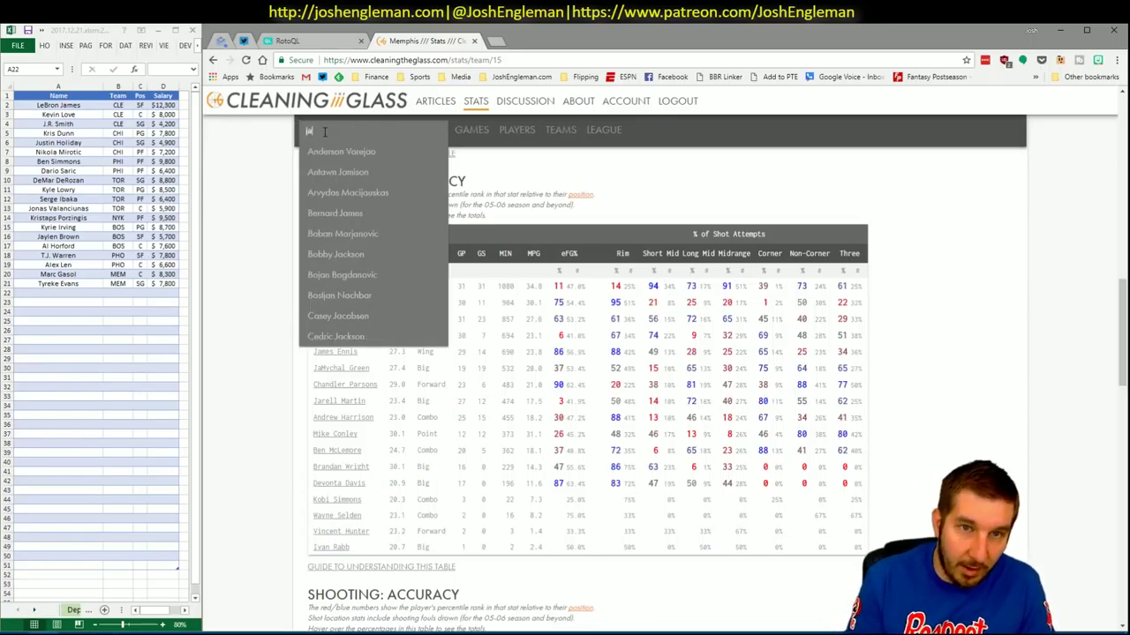
{"action": "key", "text": "Return"}
{"action": "key", "text": "alt+Tab"}
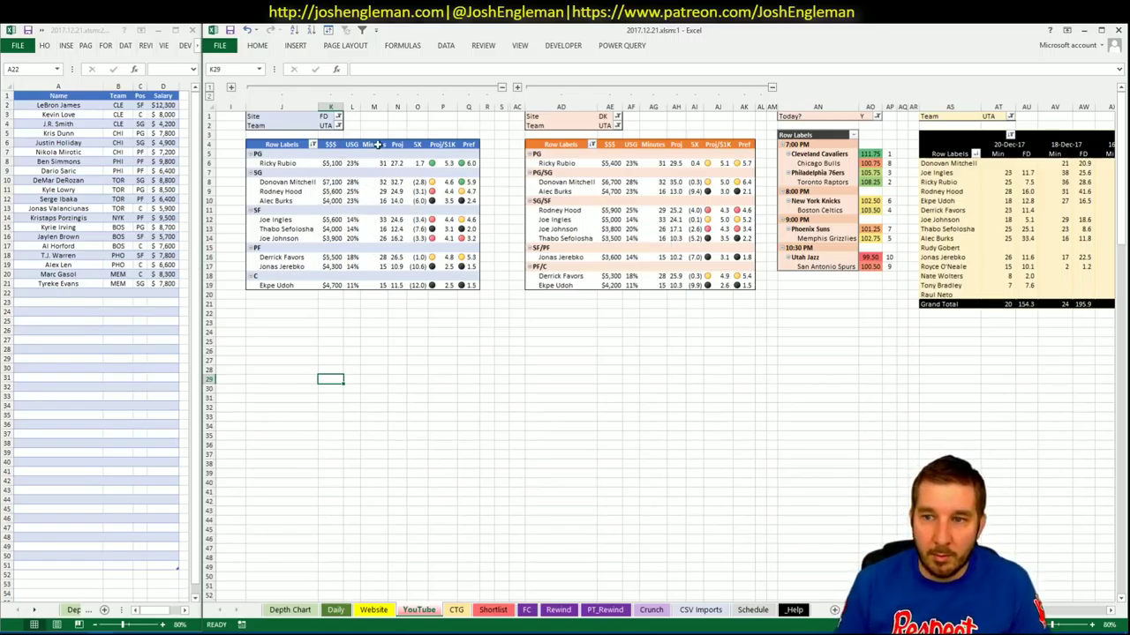
Step: Switch to Cleaning the Glass and copy the player rows of the Utah Jazz Shooting: Frequency table
{"action": "key", "text": "alt+Tab"}
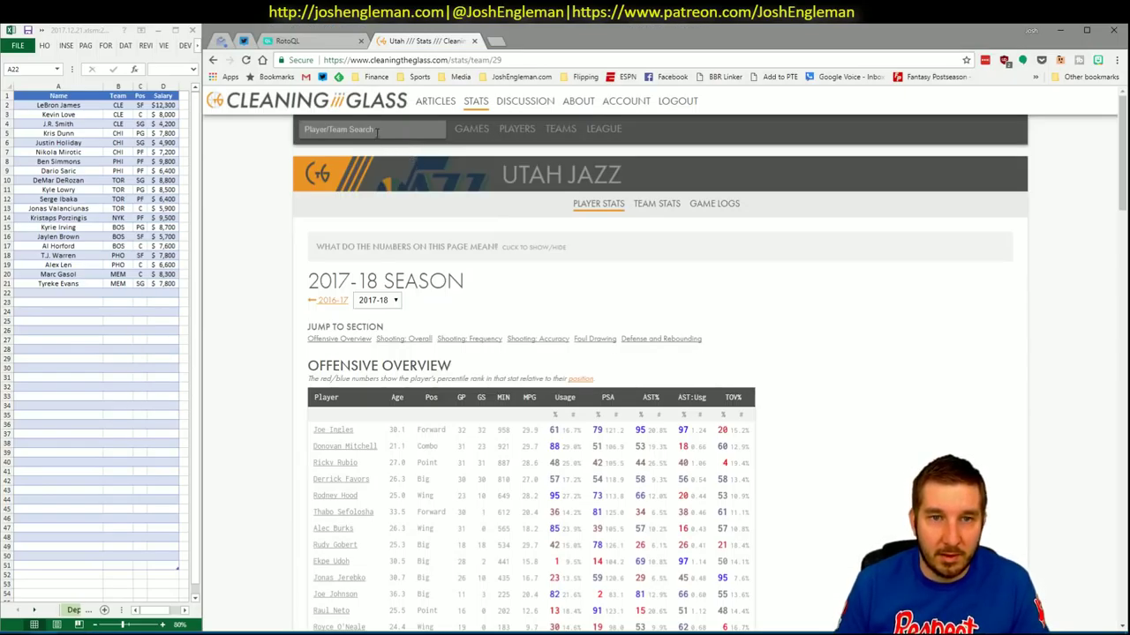
{"action": "key", "text": "alt+Tab"}
{"action": "key", "text": "alt+Tab"}
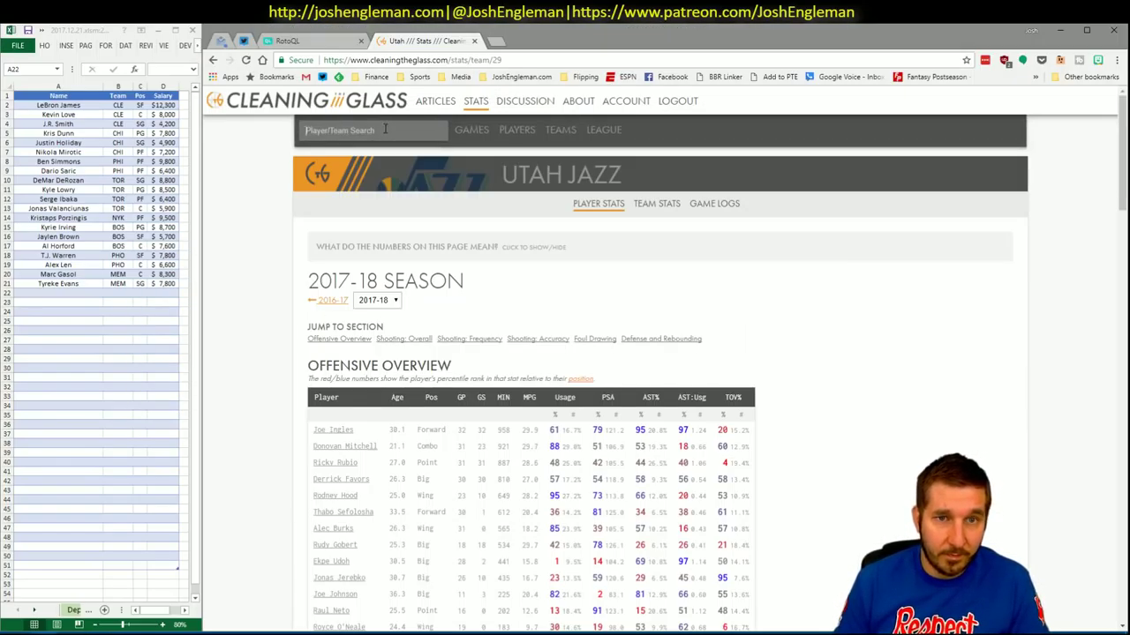
{"action": "left_click", "coordinate": [466, 339]}
{"action": "key", "text": "alt+Tab"}
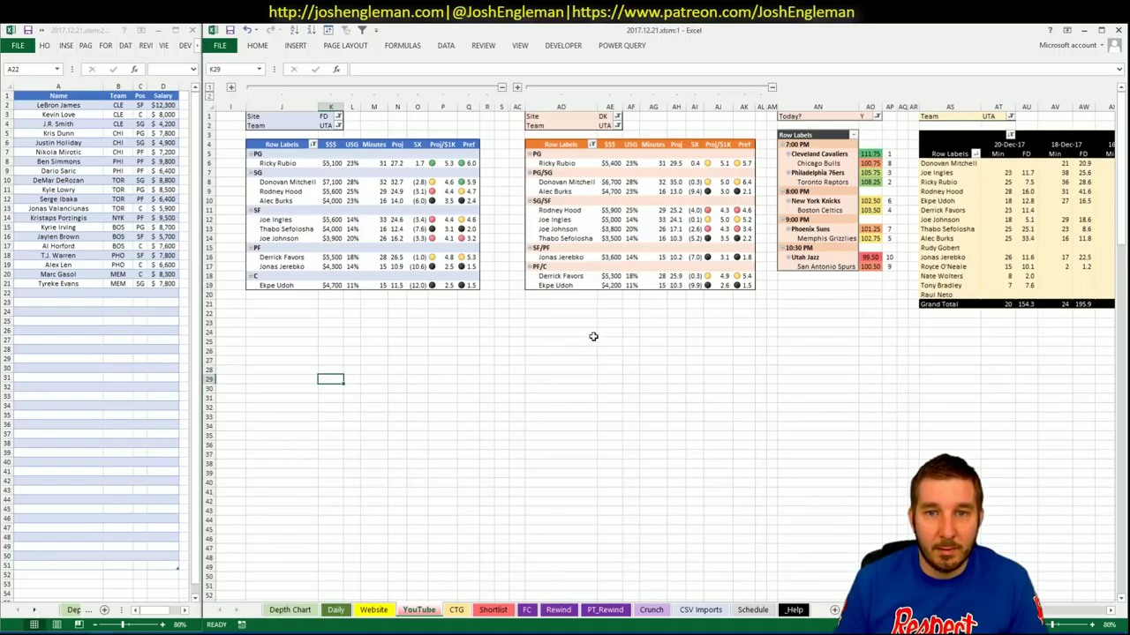
{"action": "key", "text": "alt+Tab"}
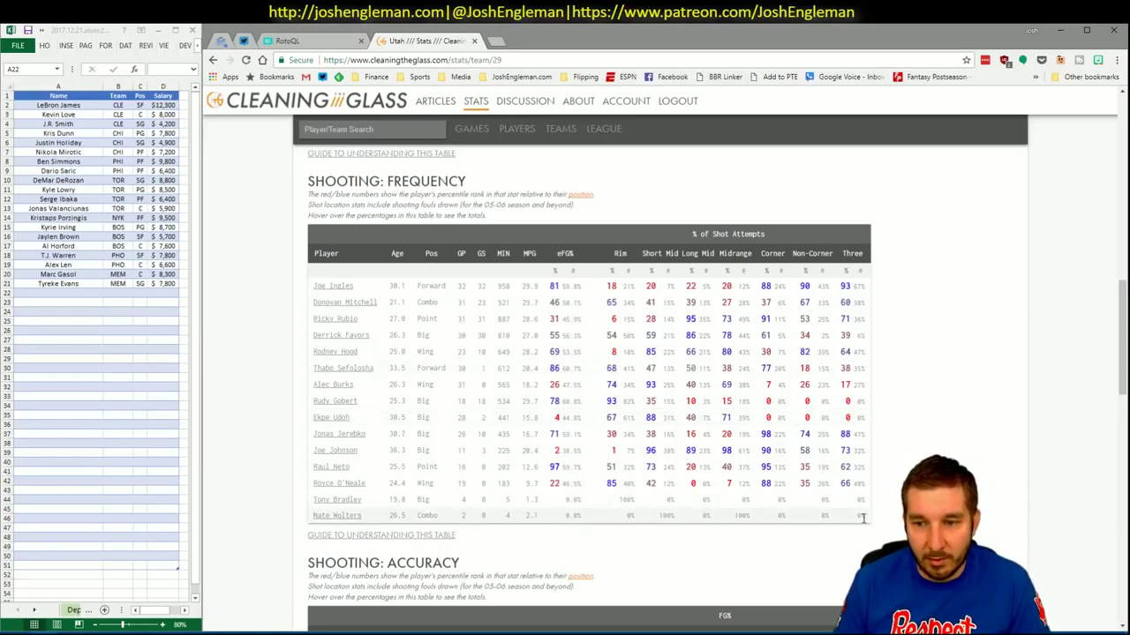
{"action": "left_click_drag", "start_coordinate": [755, 467], "coordinate": [316, 286]}
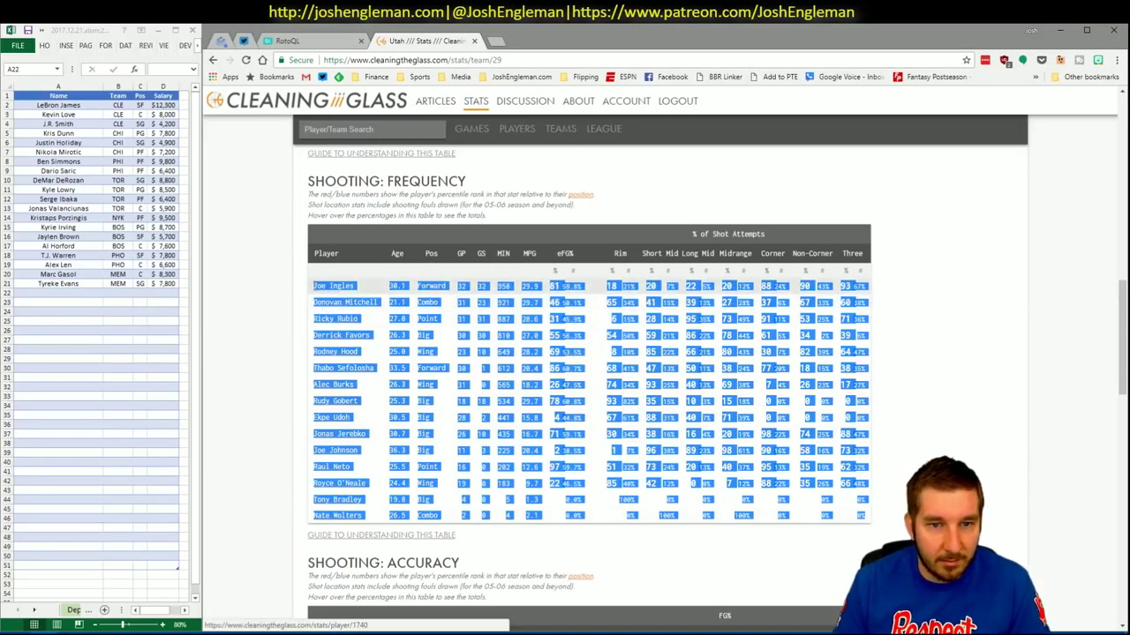
Step: Refresh the CTG sheet in Excel with the copied Utah shooting data and set the opponent to SAS
{"action": "key", "text": "alt+Tab"}
{"action": "left_click", "coordinate": [456, 610]}
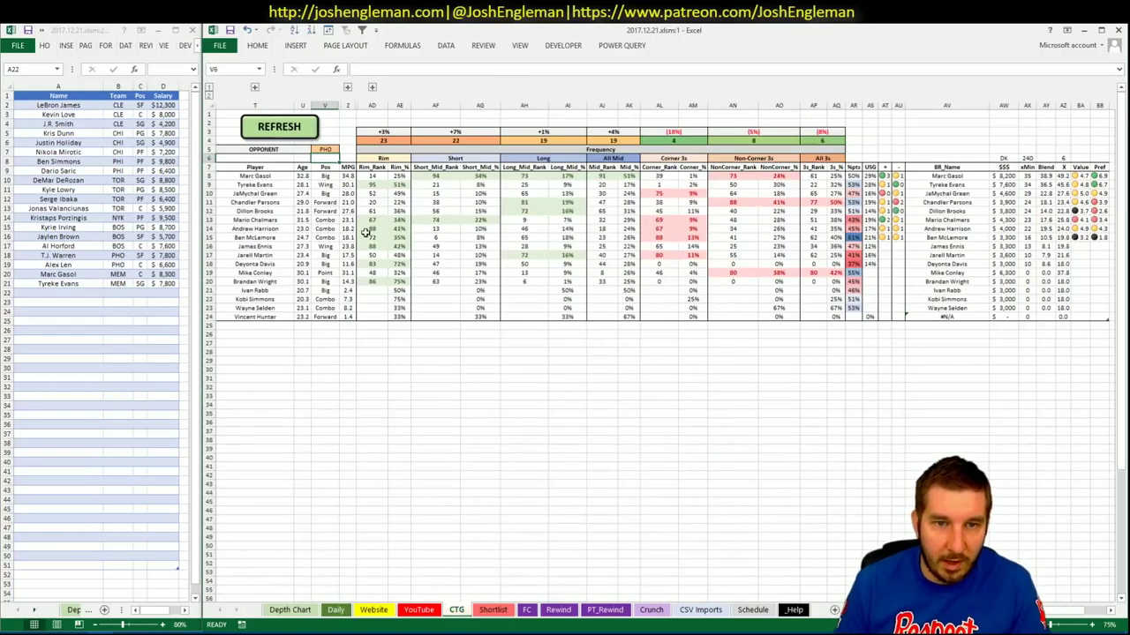
{"action": "left_click", "coordinate": [296, 132]}
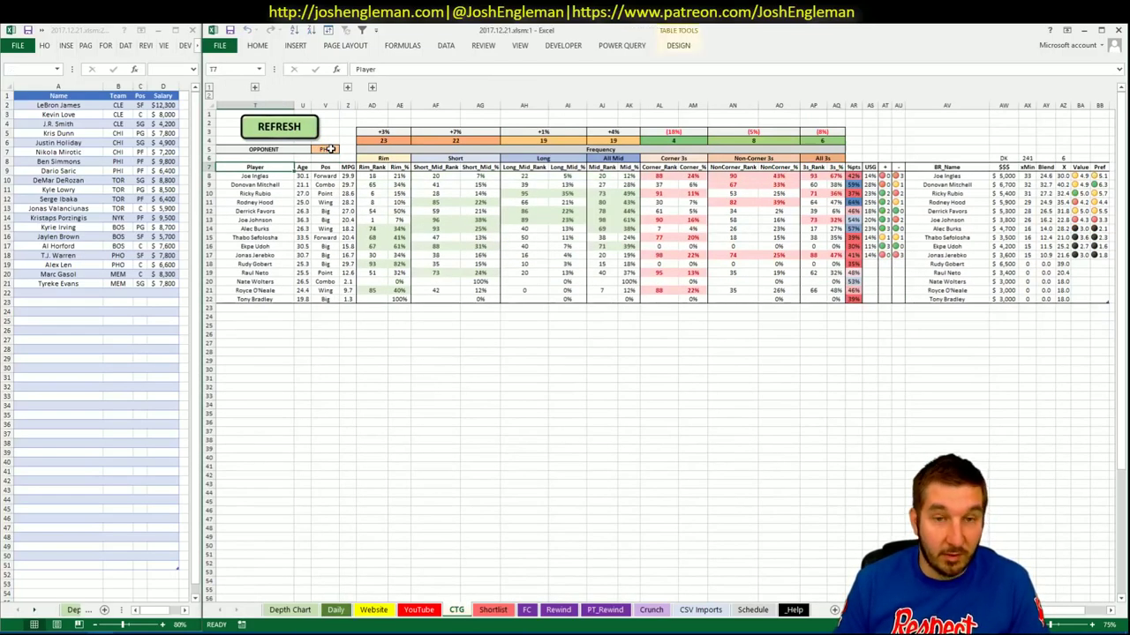
{"action": "left_click", "coordinate": [401, 412]}
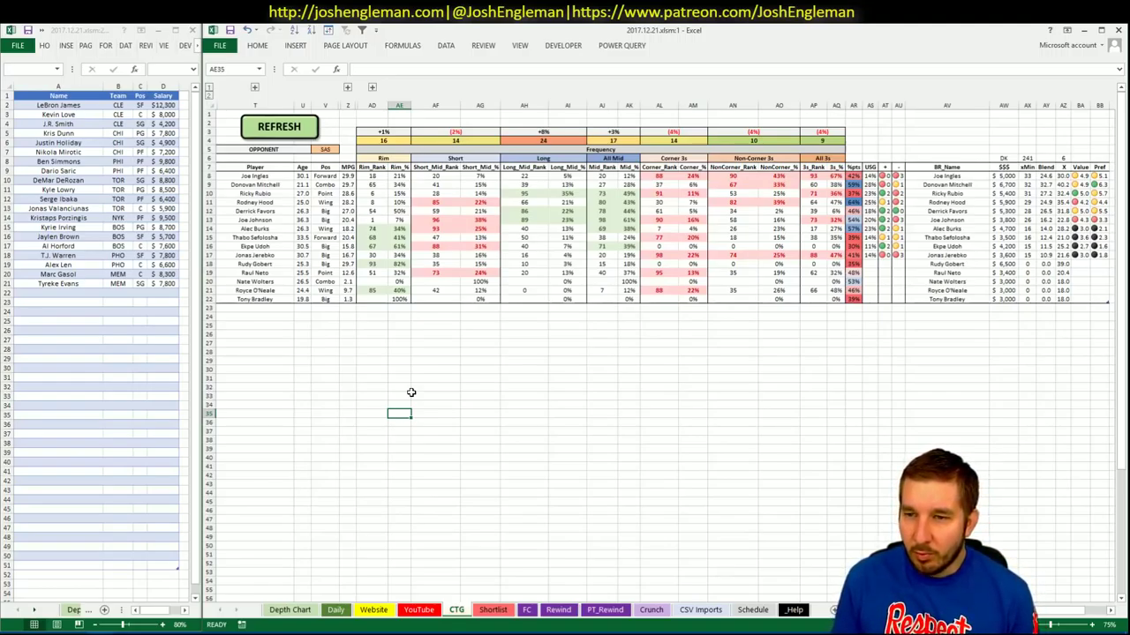
Step: Return to the YouTube sheet and review Utah's recent game log alongside its FD and DK projections
{"action": "left_click", "coordinate": [419, 610]}
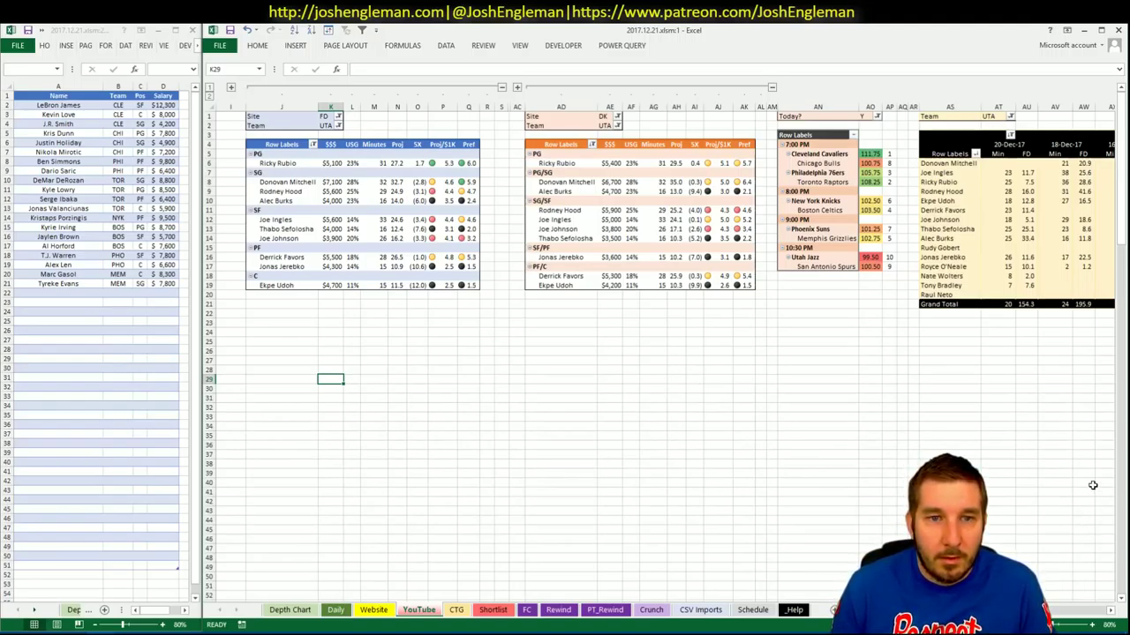
{"action": "mouse_move", "coordinate": [1045, 610]}
{"action": "left_mouse_down"}
{"action": "mouse_move", "coordinate": [1065, 612]}
{"action": "mouse_move", "coordinate": [1046, 612]}
{"action": "left_mouse_up"}
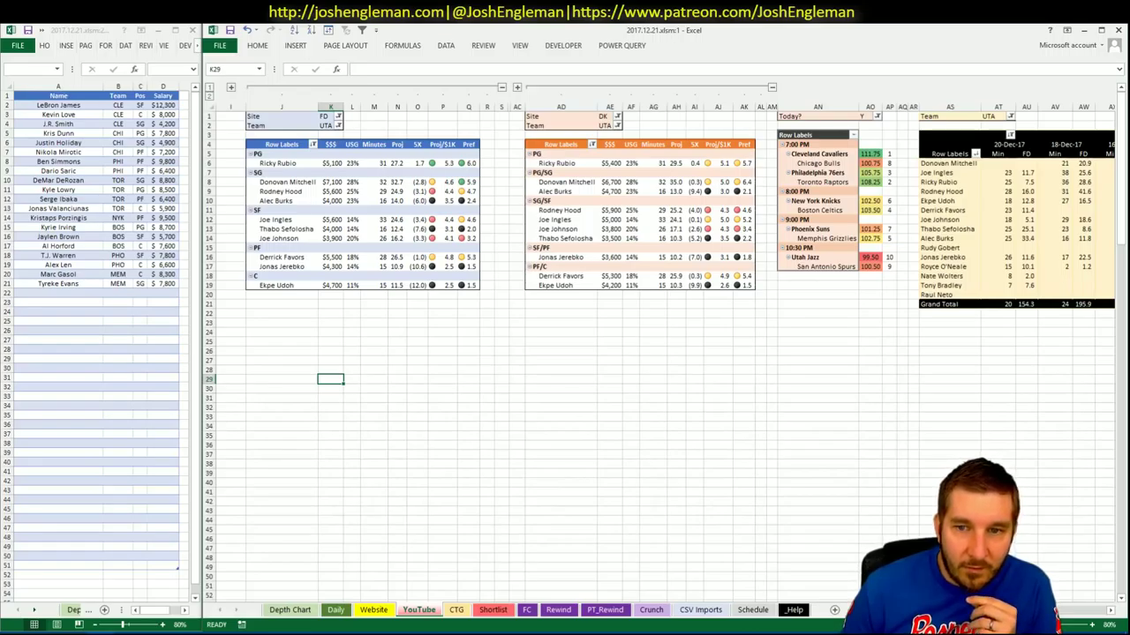
{"action": "left_click_drag", "start_coordinate": [1046, 612], "coordinate": [1077, 609]}
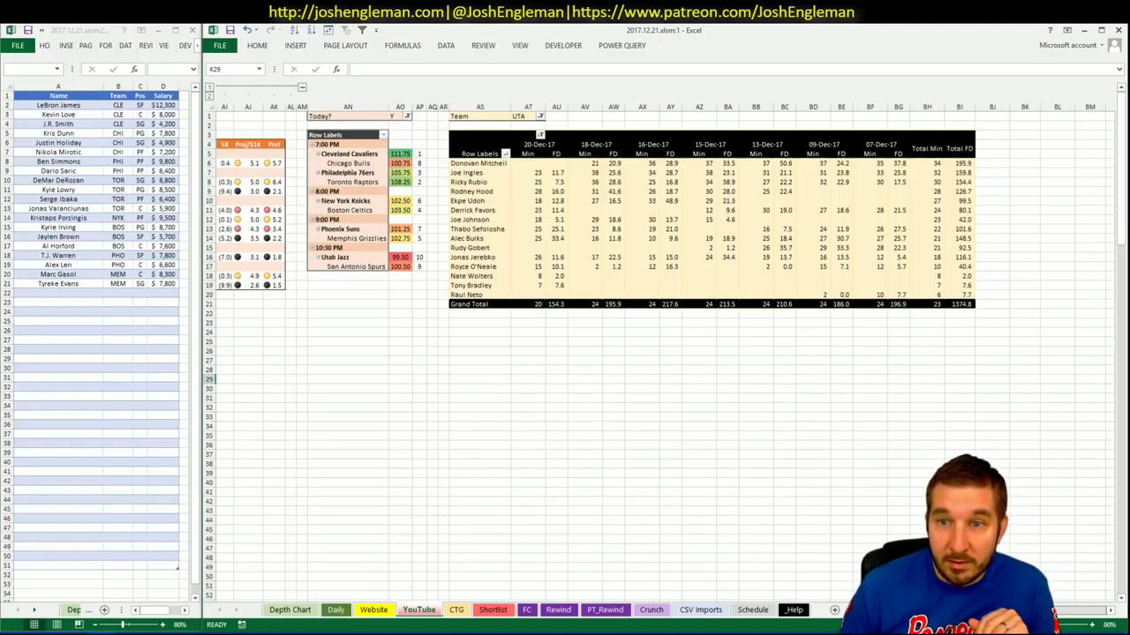
{"action": "left_click_drag", "start_coordinate": [1076, 609], "coordinate": [1046, 610]}
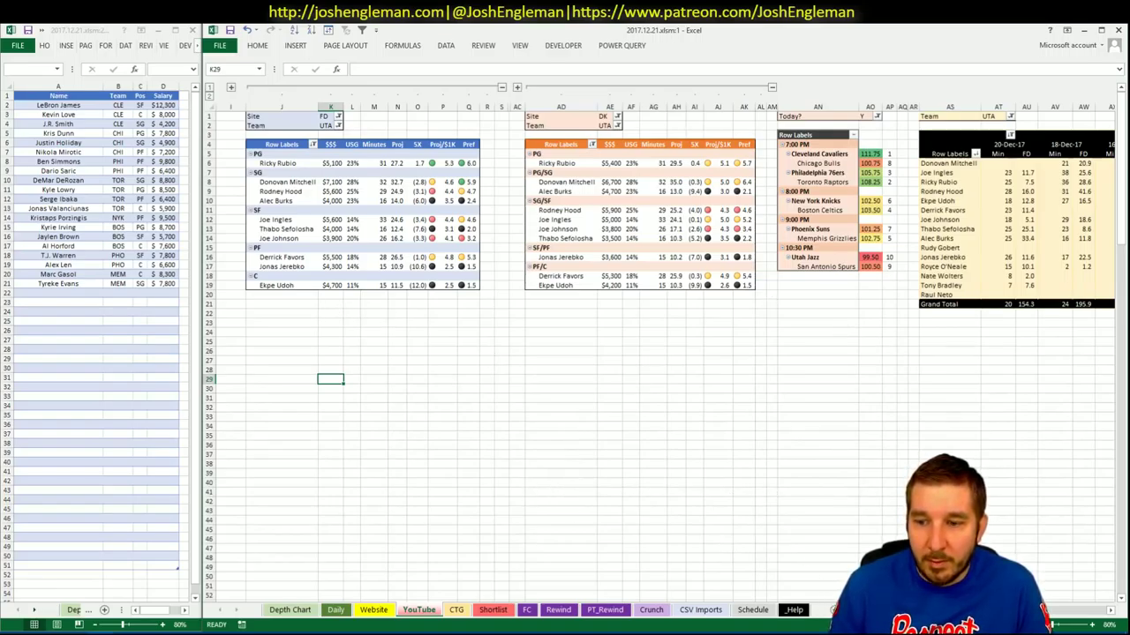
{"action": "scroll", "coordinate": [662, 353], "scroll_direction": "right", "scroll_amount": 5}
{"action": "scroll", "coordinate": [662, 353], "scroll_direction": "left", "scroll_amount": 5}
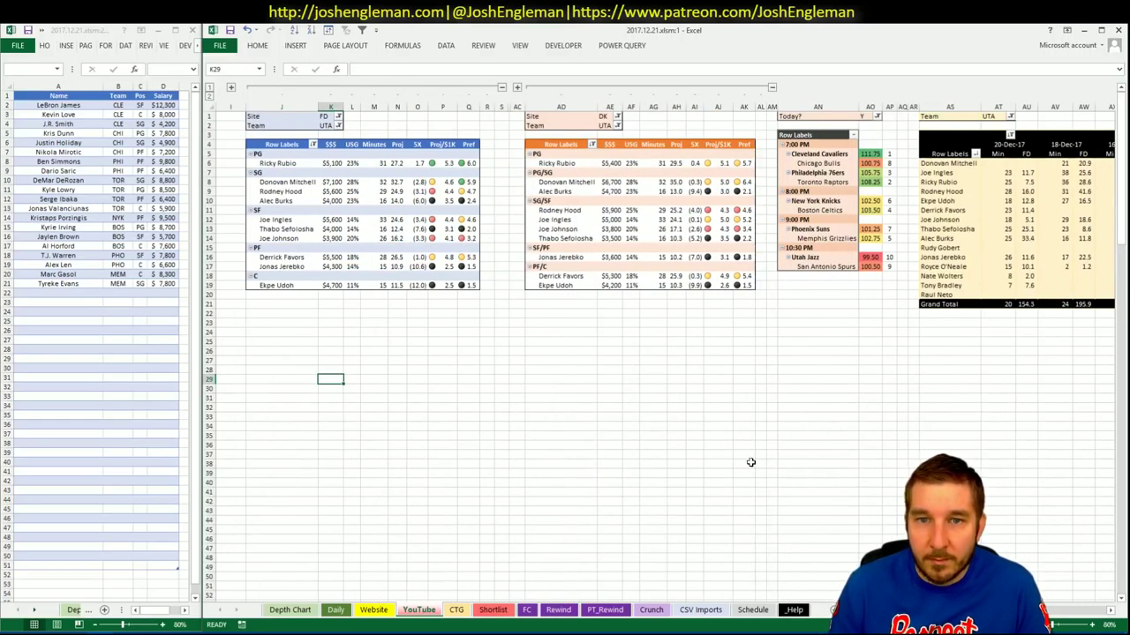
Step: Add Ricky Rubio to the shortlist below Tyreke Evans
{"action": "left_click", "coordinate": [27, 292]}
{"action": "type", "text": "Ricky"}
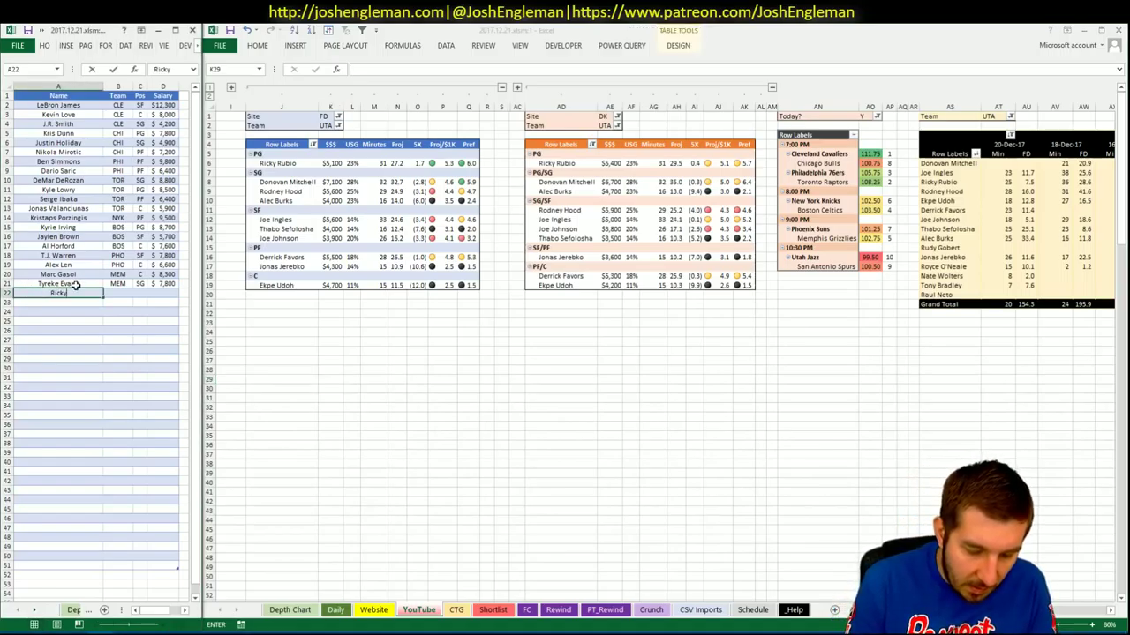
{"action": "type", "text": " Rubio"}
{"action": "key", "text": "Return"}
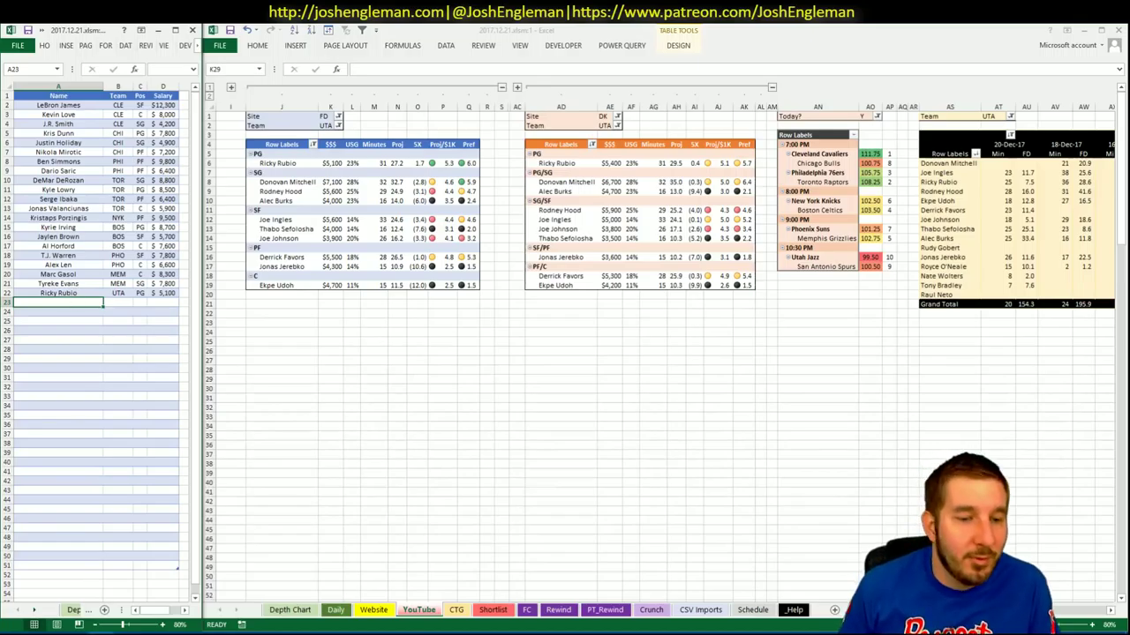
Step: Switch to the browser and open the Fantasy Cruncher site in a new tab
{"action": "key", "text": "alt+Tab"}
{"action": "left_click", "coordinate": [287, 41]}
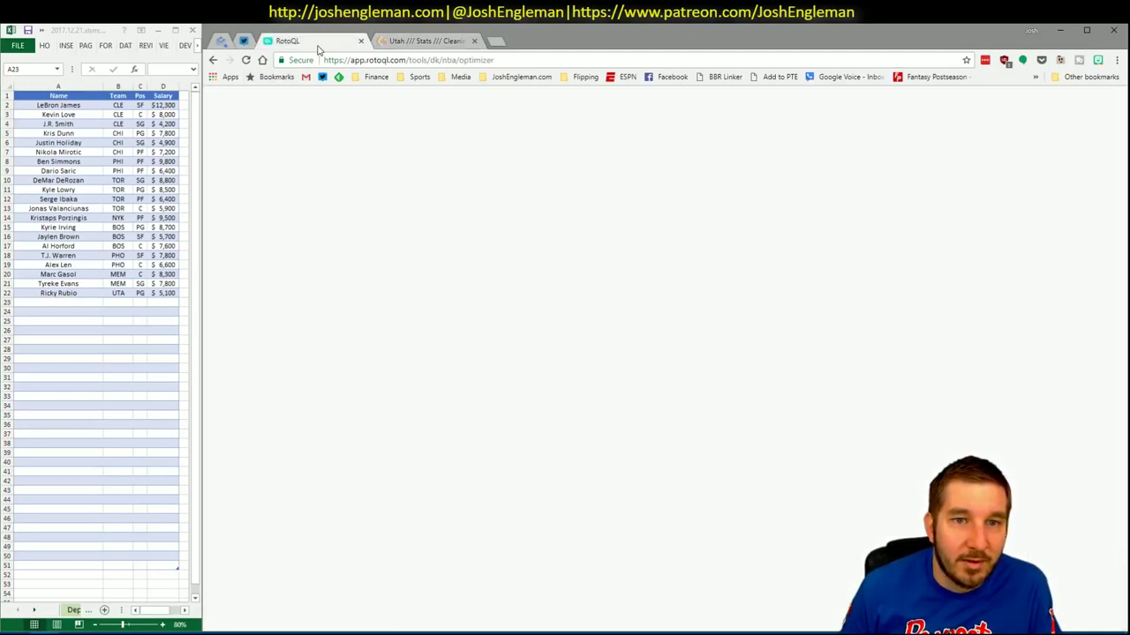
{"action": "left_click", "coordinate": [495, 41]}
{"action": "type", "text": "crunch"}
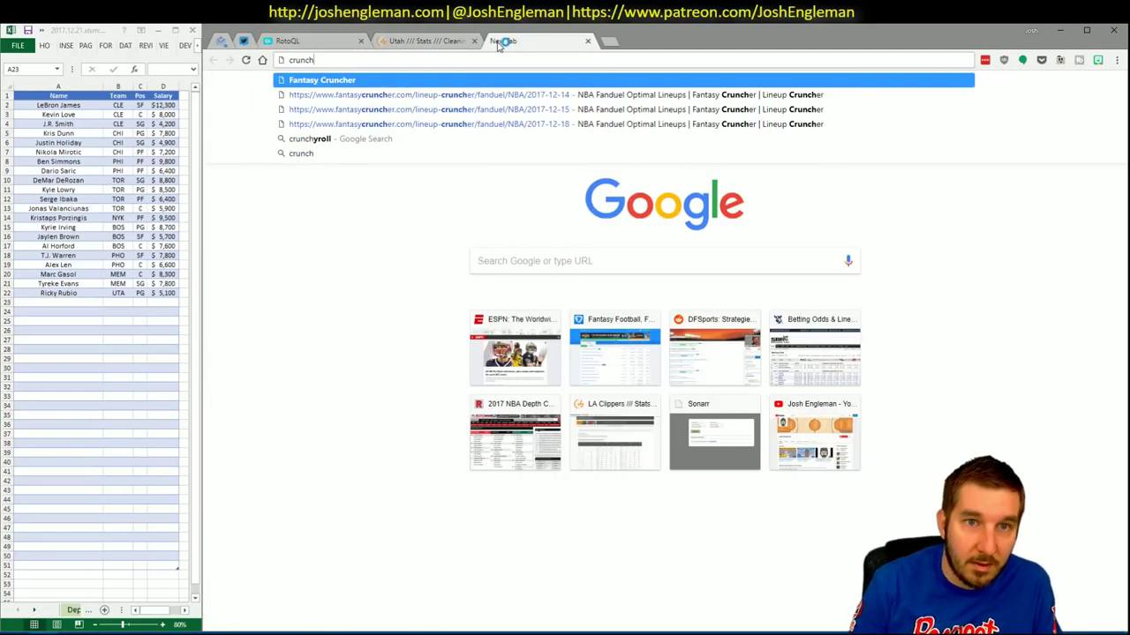
{"action": "key", "text": "Return"}
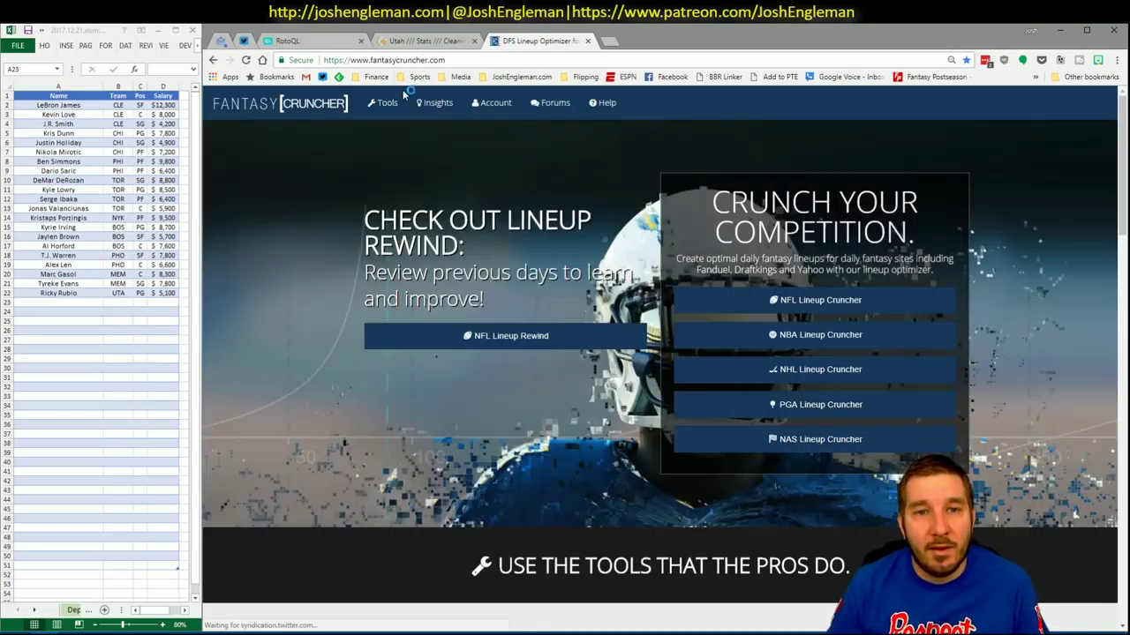
Step: Open the FanDuel NBA Lineup Cruncher and review Ricky Rubio's past games against SAS among the point guards
{"action": "mouse_move", "coordinate": [383, 103]}
{"action": "mouse_move", "coordinate": [406, 137]}
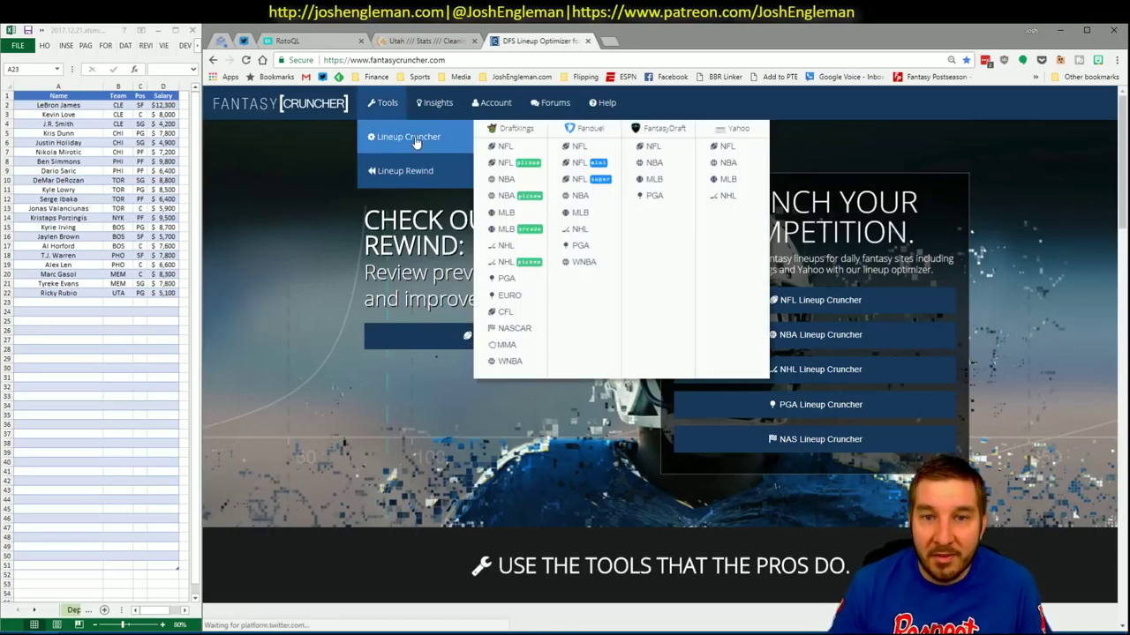
{"action": "left_click", "coordinate": [589, 203]}
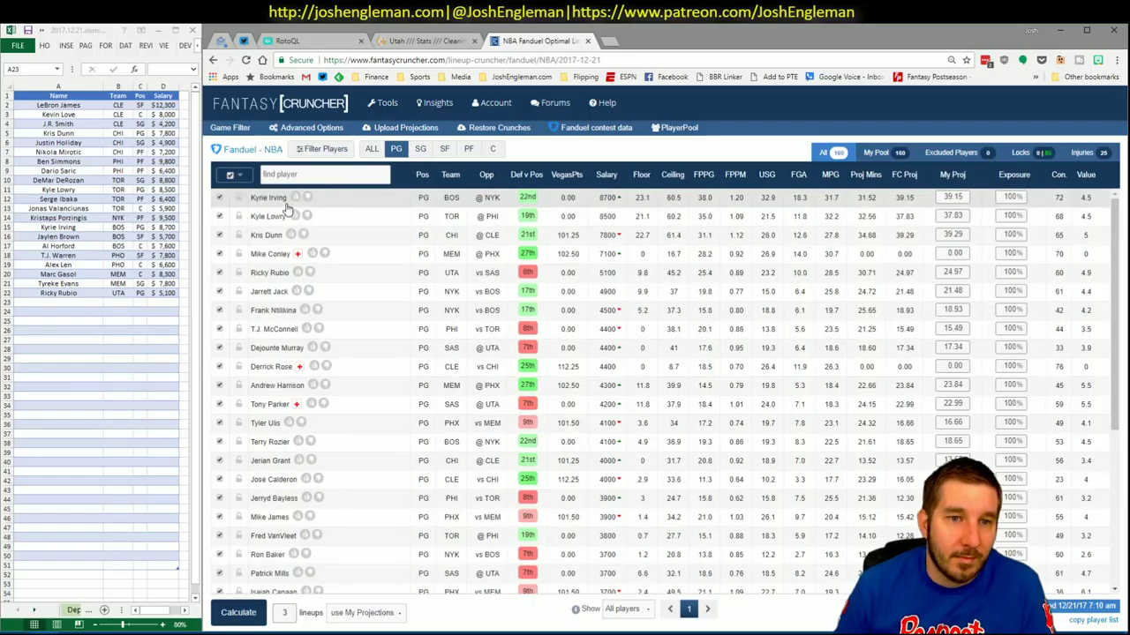
{"action": "left_click", "coordinate": [346, 266]}
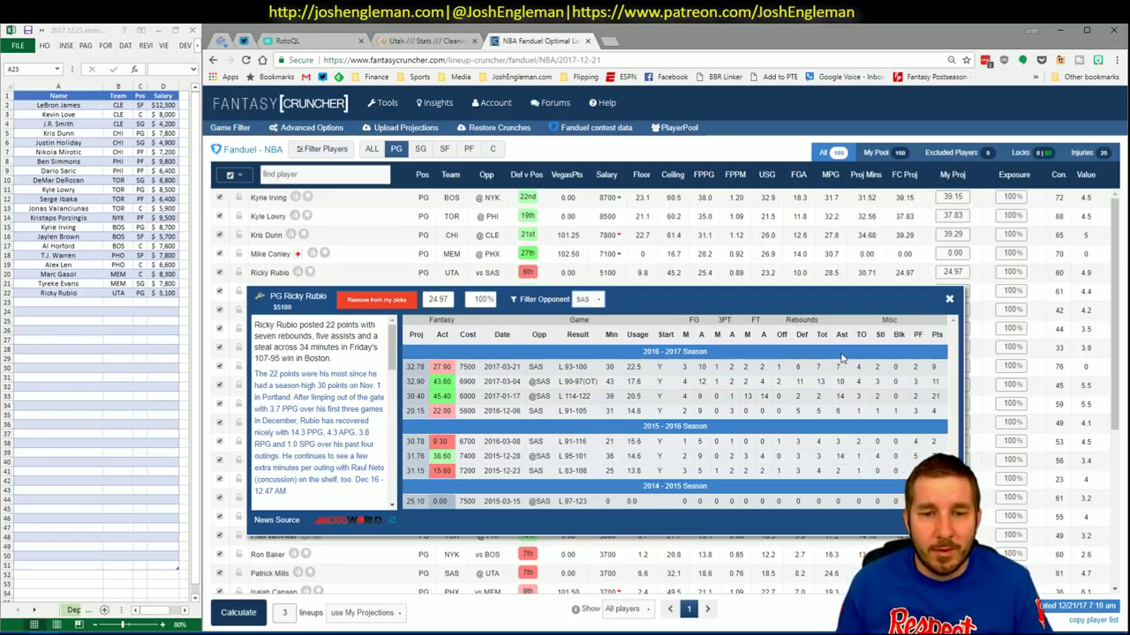
{"action": "left_click", "coordinate": [950, 299]}
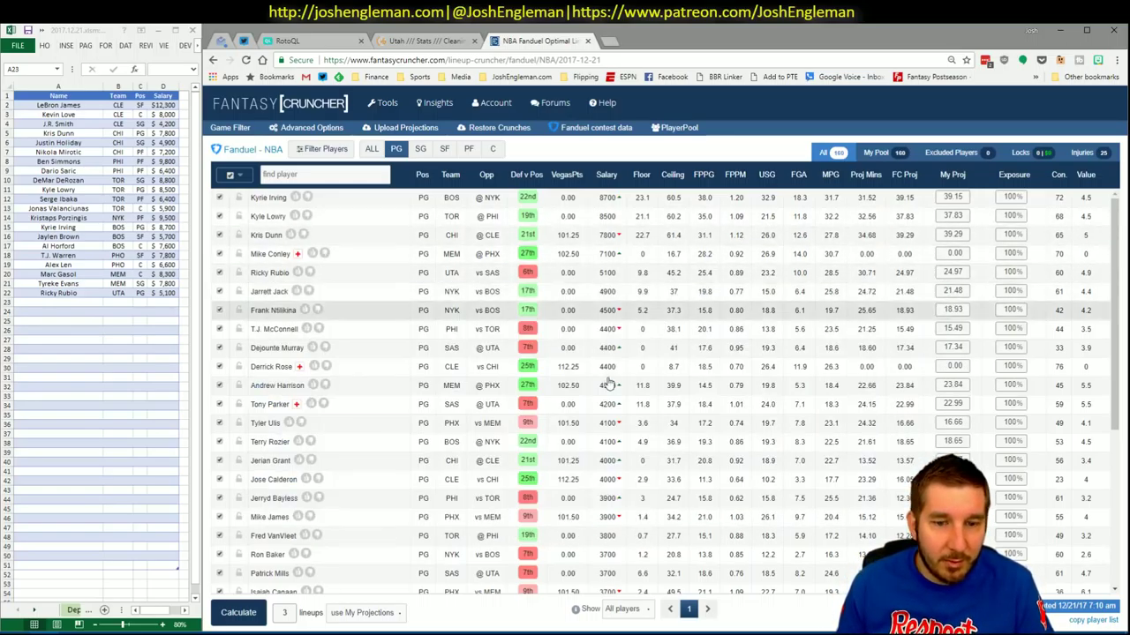
Step: Look up the San Antonio Spurs on Cleaning the Glass by searching for "spurs"
{"action": "left_click", "coordinate": [416, 41]}
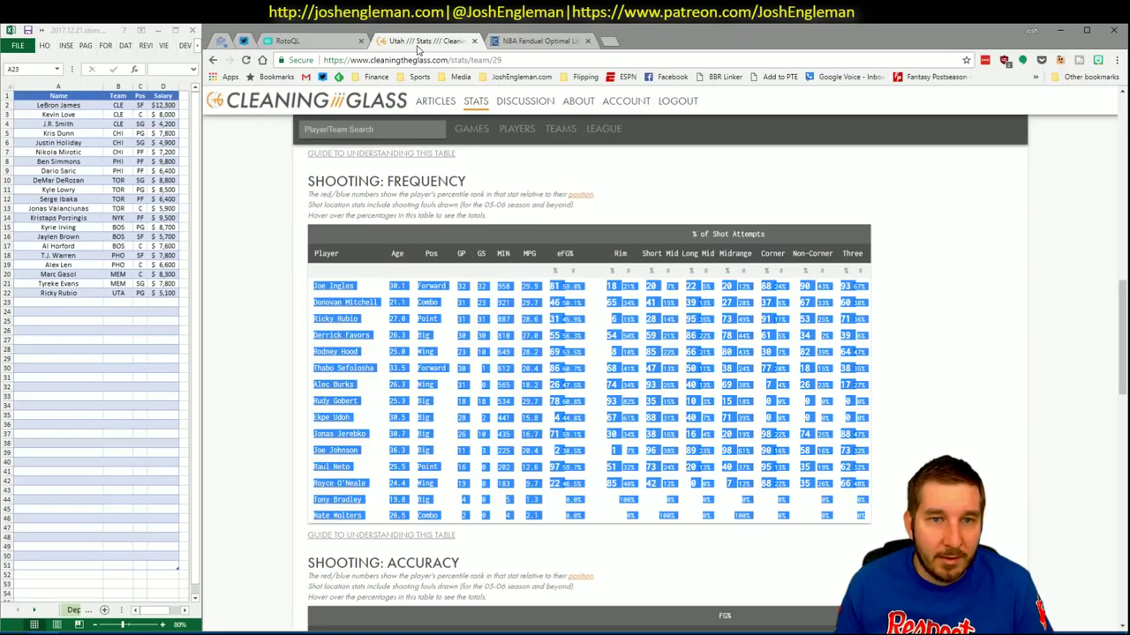
{"action": "left_click", "coordinate": [398, 133]}
{"action": "type", "text": "san"}
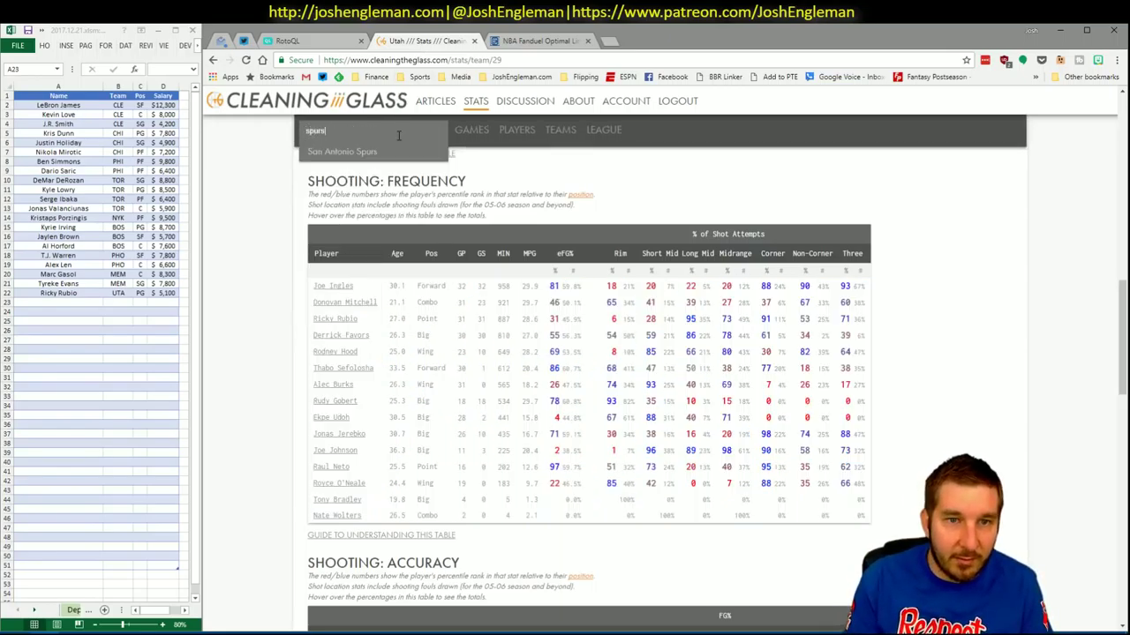
{"action": "key", "text": "Return"}
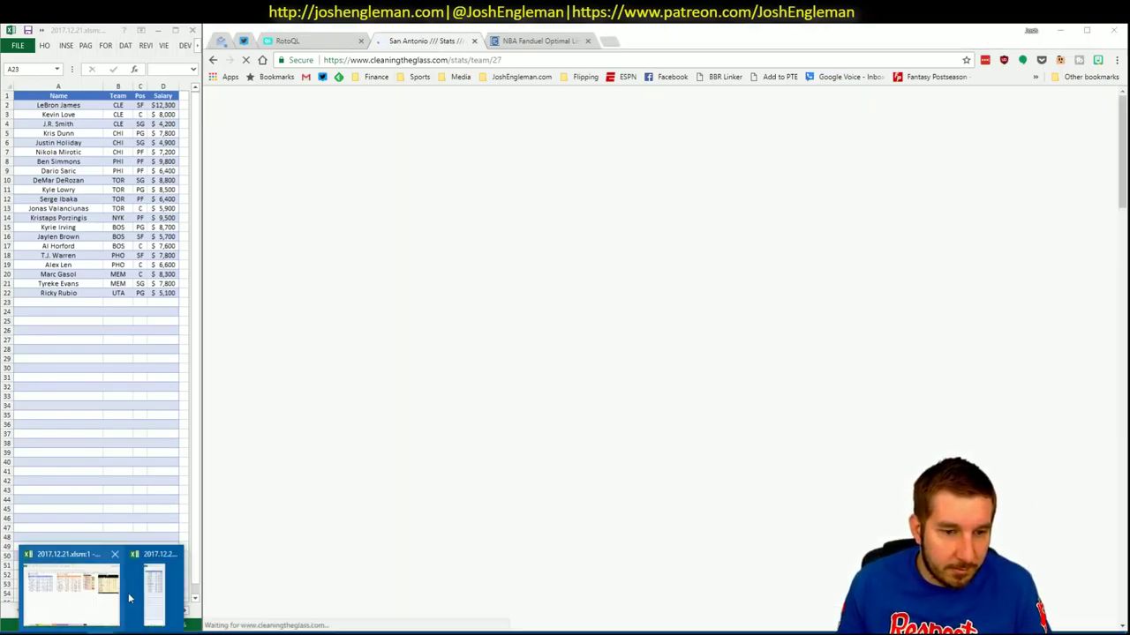
Step: Switch to Excel and recheck Utah's shooting table on the CTG sheet and its game log on the YouTube sheet
{"action": "left_click", "coordinate": [105, 593]}
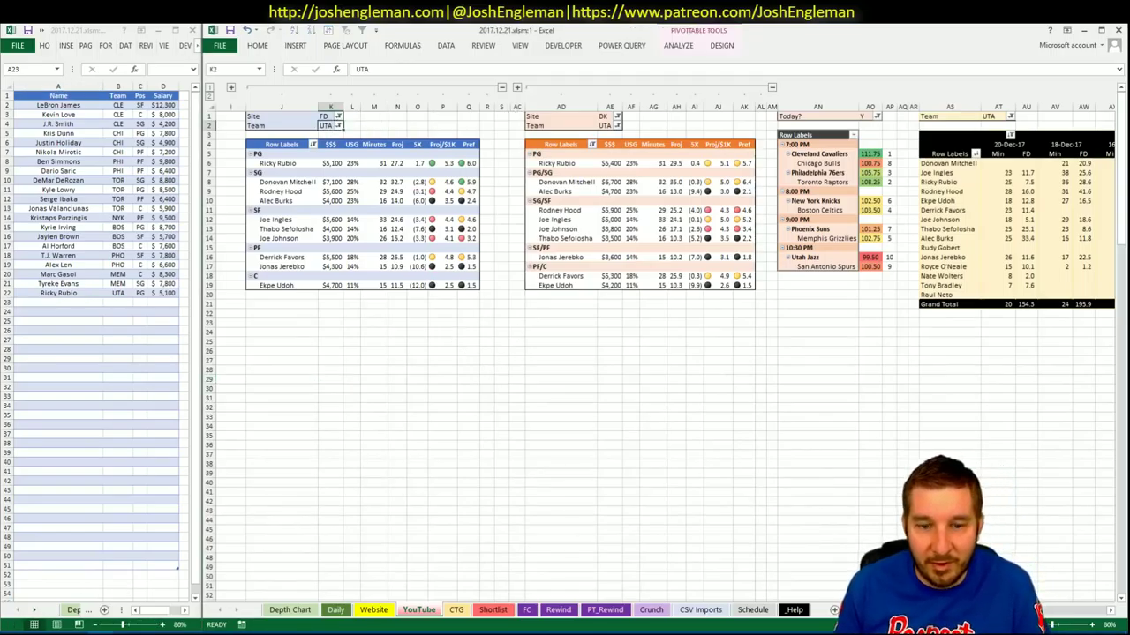
{"action": "left_click", "coordinate": [457, 614]}
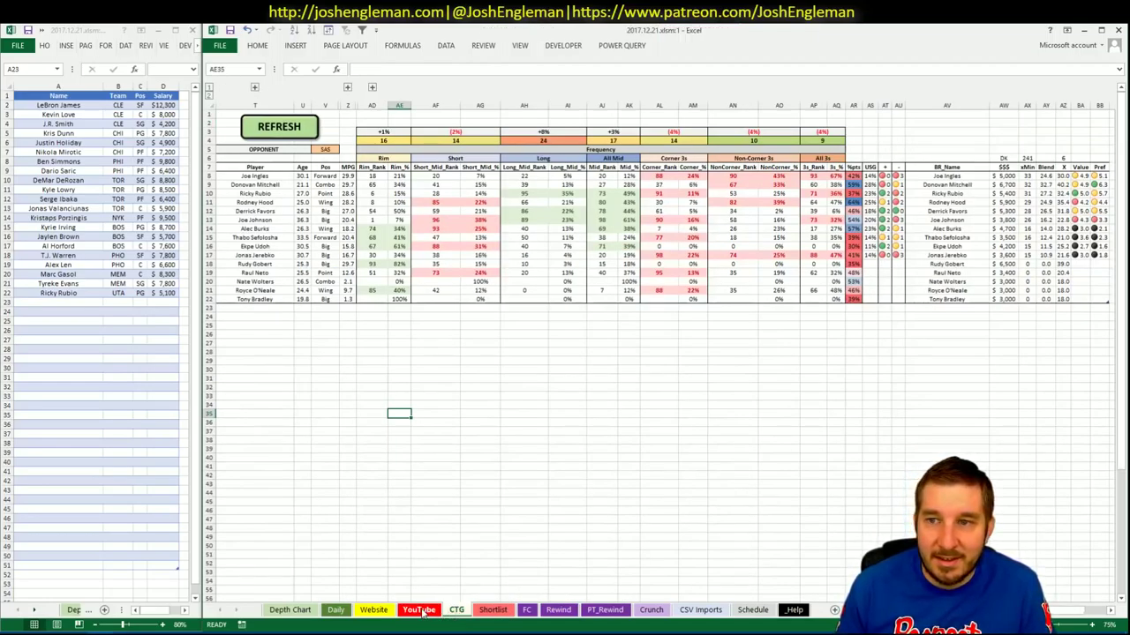
{"action": "left_click", "coordinate": [421, 611]}
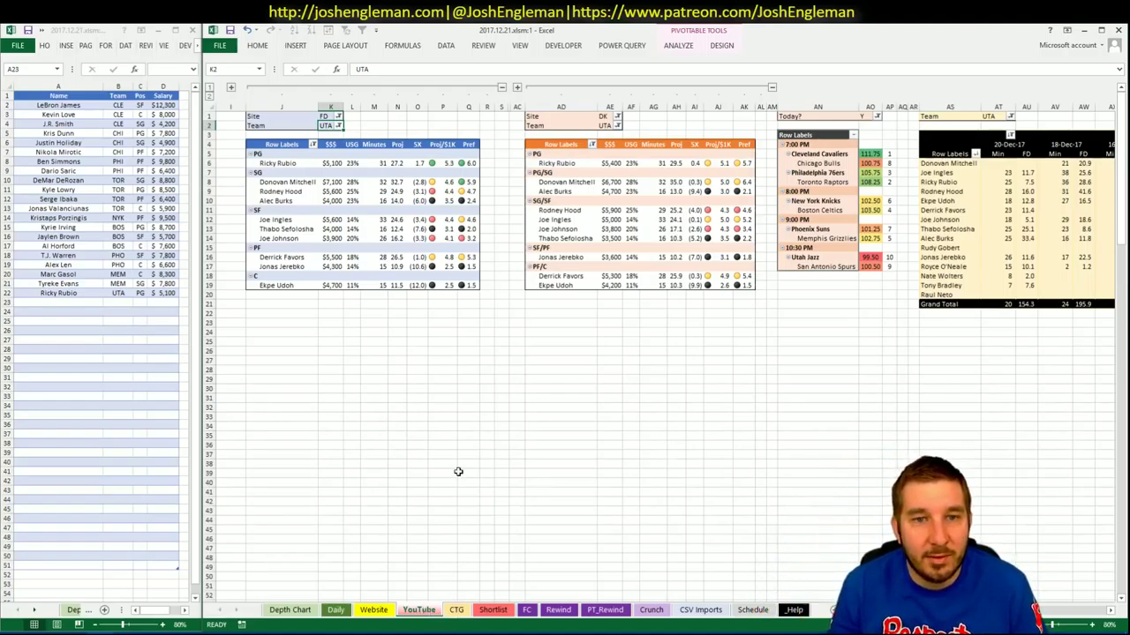
{"action": "scroll", "coordinate": [1074, 621], "scroll_direction": "right", "scroll_amount": 8}
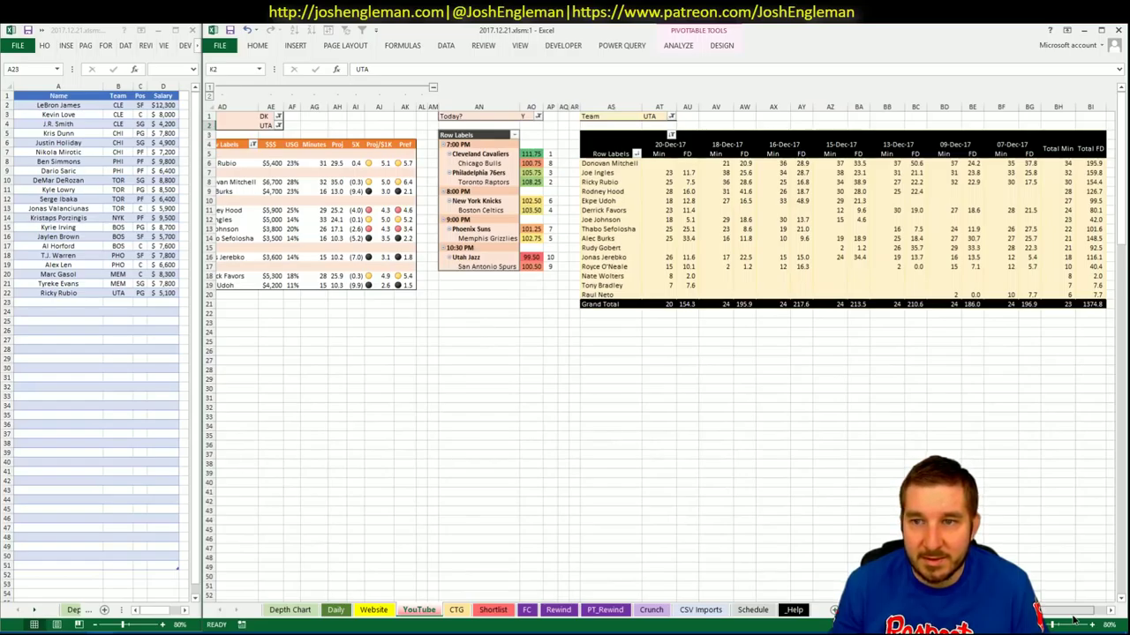
{"action": "scroll", "coordinate": [1075, 621], "scroll_direction": "left", "scroll_amount": 12}
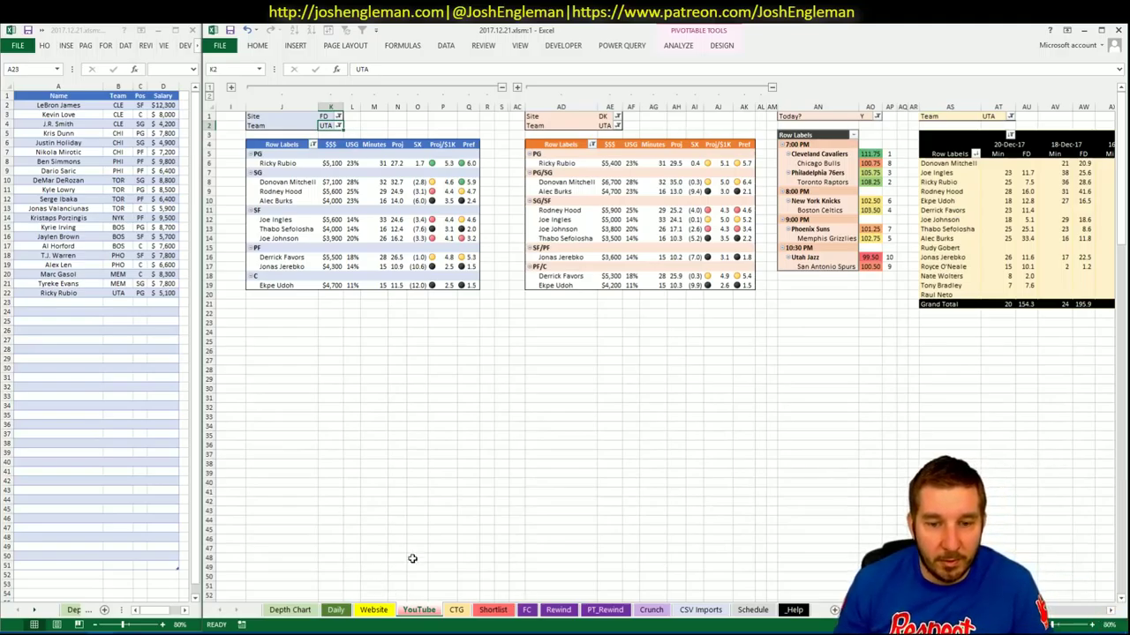
Step: Copy the player rows of the San Antonio Spurs Shooting: Frequency table on Cleaning the Glass
{"action": "left_click", "coordinate": [456, 609]}
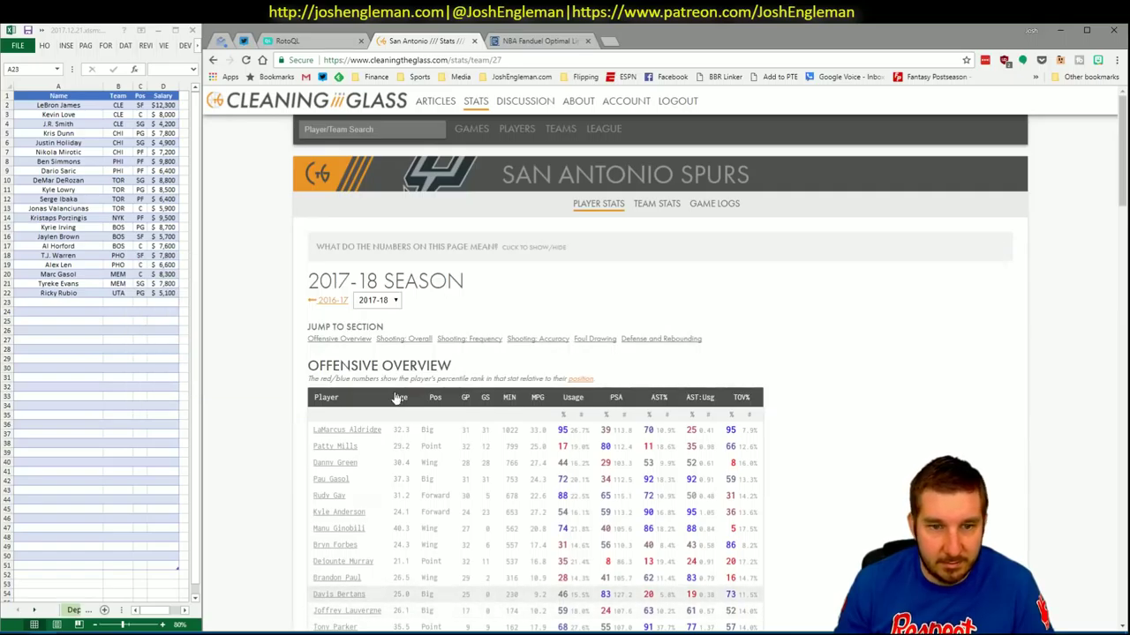
{"action": "left_click", "coordinate": [471, 339]}
{"action": "left_click_drag", "start_coordinate": [823, 530], "coordinate": [311, 289]}
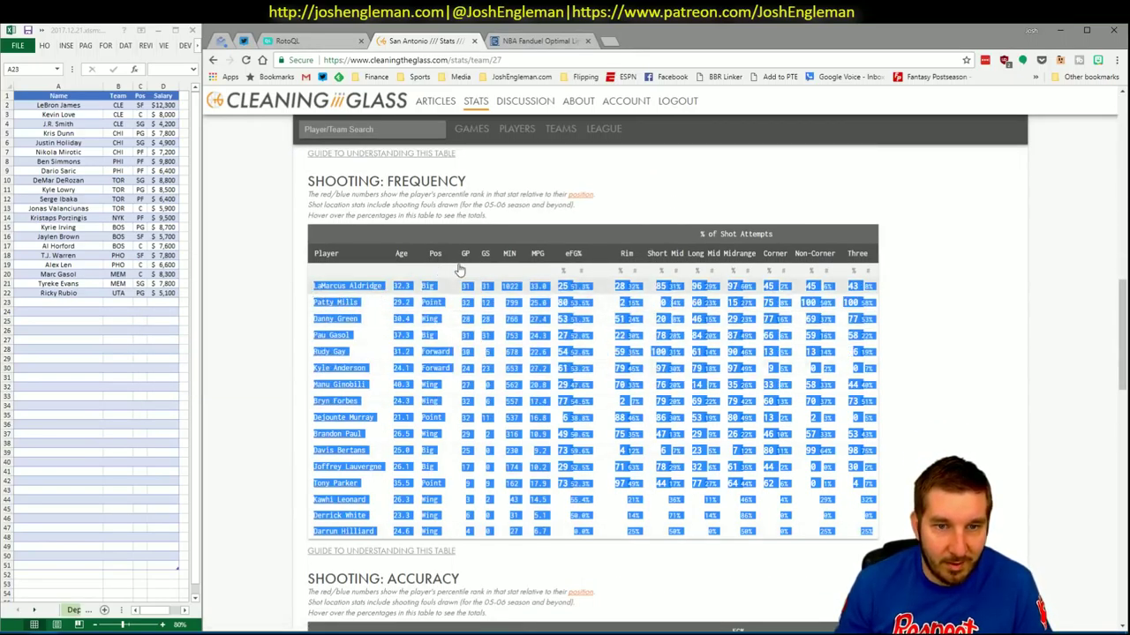
Step: Refresh the CTG sheet in Excel with the copied San Antonio shooting data
{"action": "key", "text": "alt+Tab"}
{"action": "left_click", "coordinate": [455, 611]}
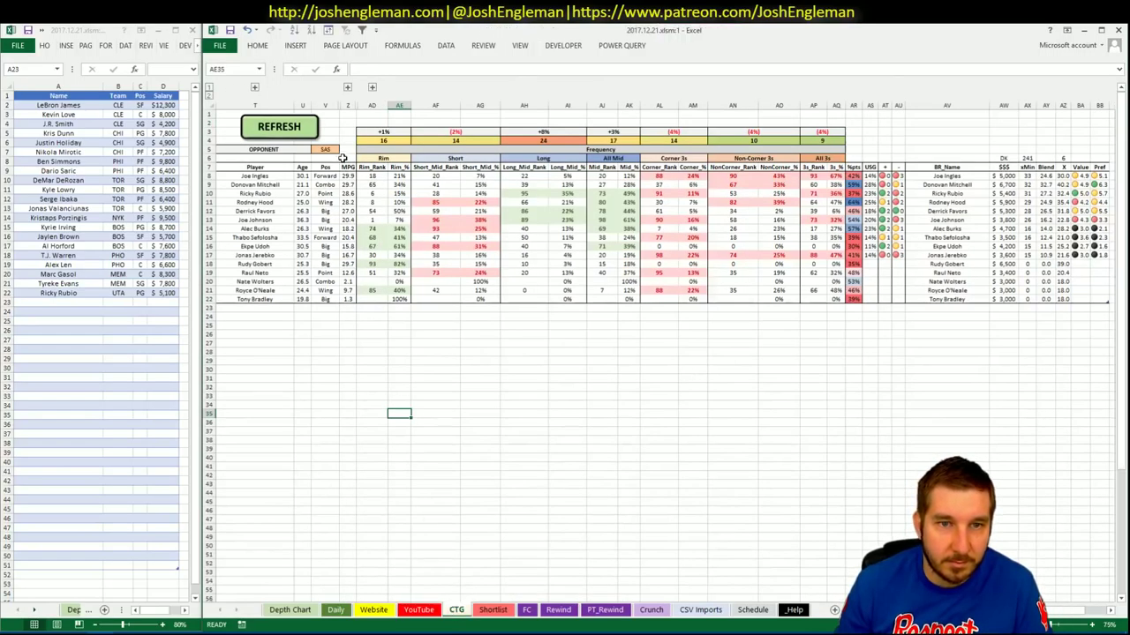
{"action": "left_click", "coordinate": [300, 129]}
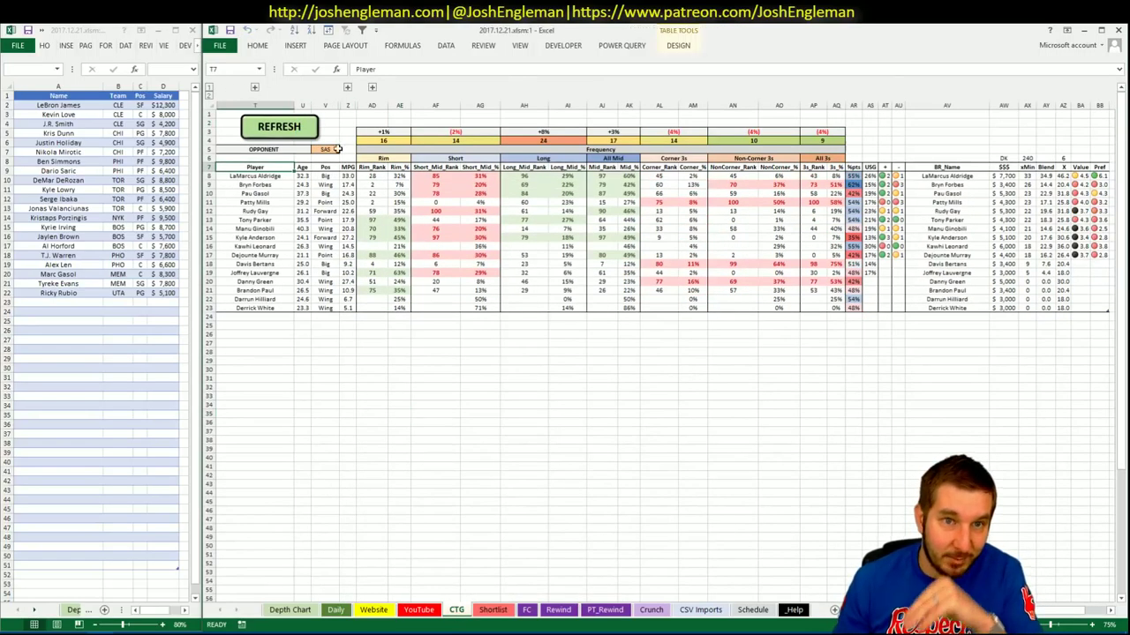